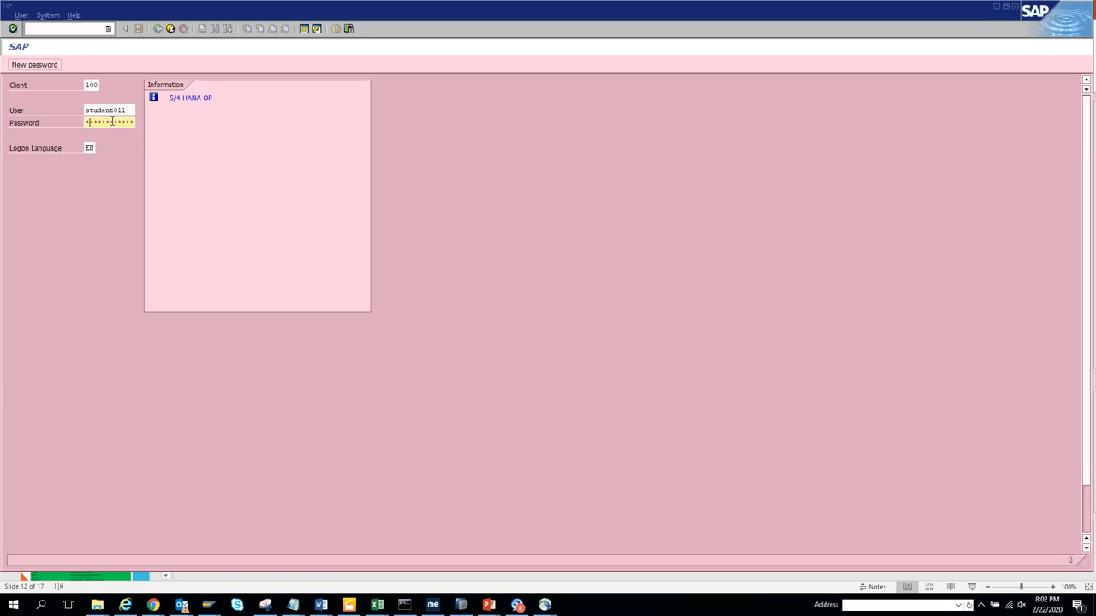
Log on to client 100 and create a root organizational object valid from 02/22/2020 to 12/31/9999.
key("Return")
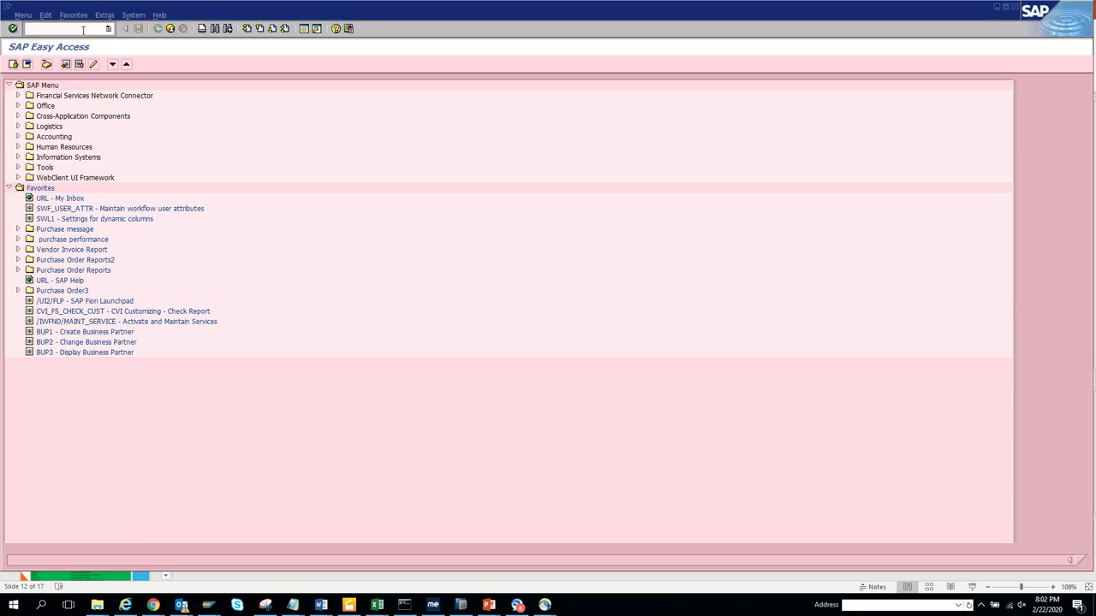
type("/")
key("Return")
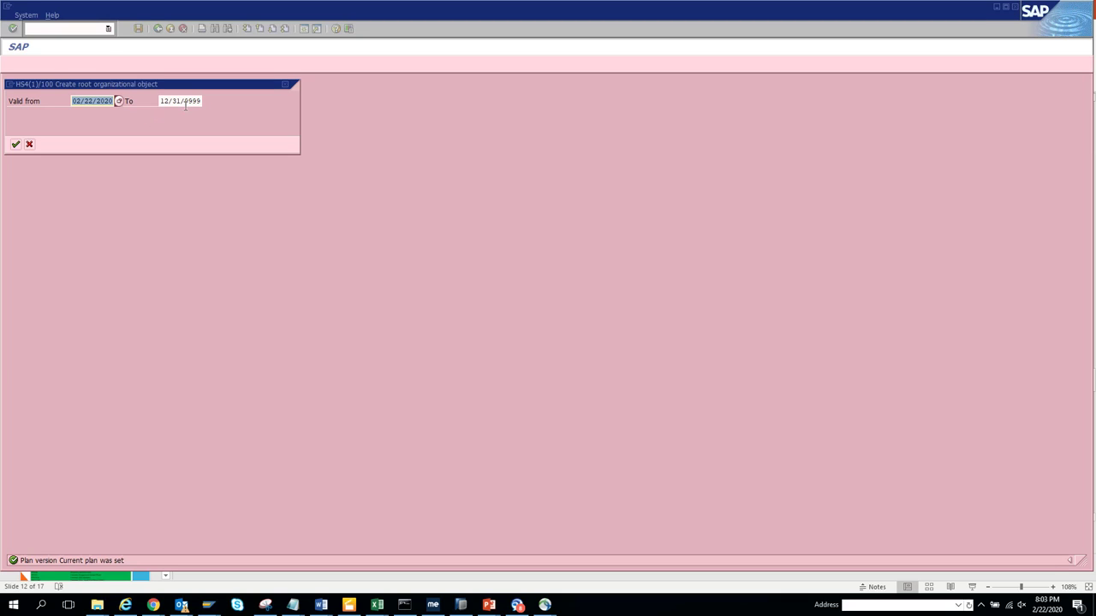
left_click(17, 147)
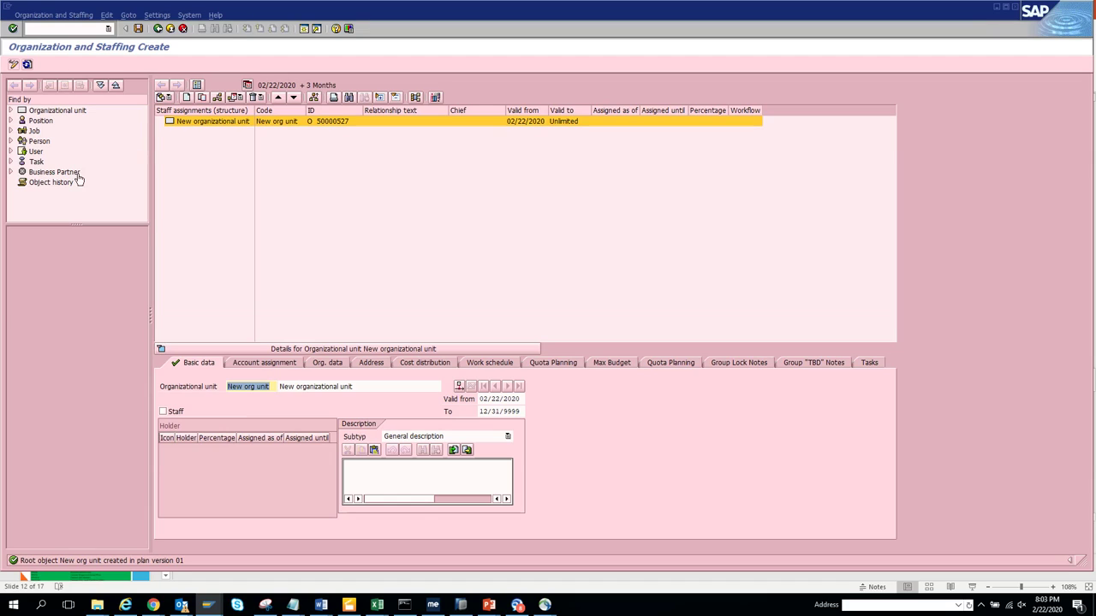
Set the new organizational unit's code to the given first name and its long name to IT Future HR Company.
left_click(276, 391)
key("shift+Home")
type("Arghadip")
key("Tab")
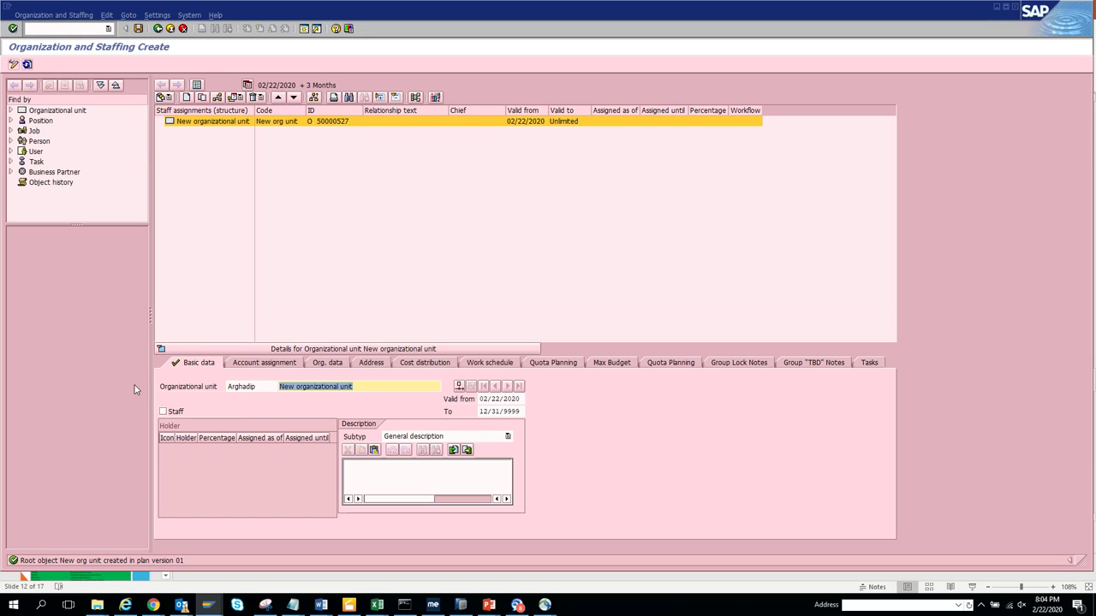
type("IT Future HR Company")
key("Return")
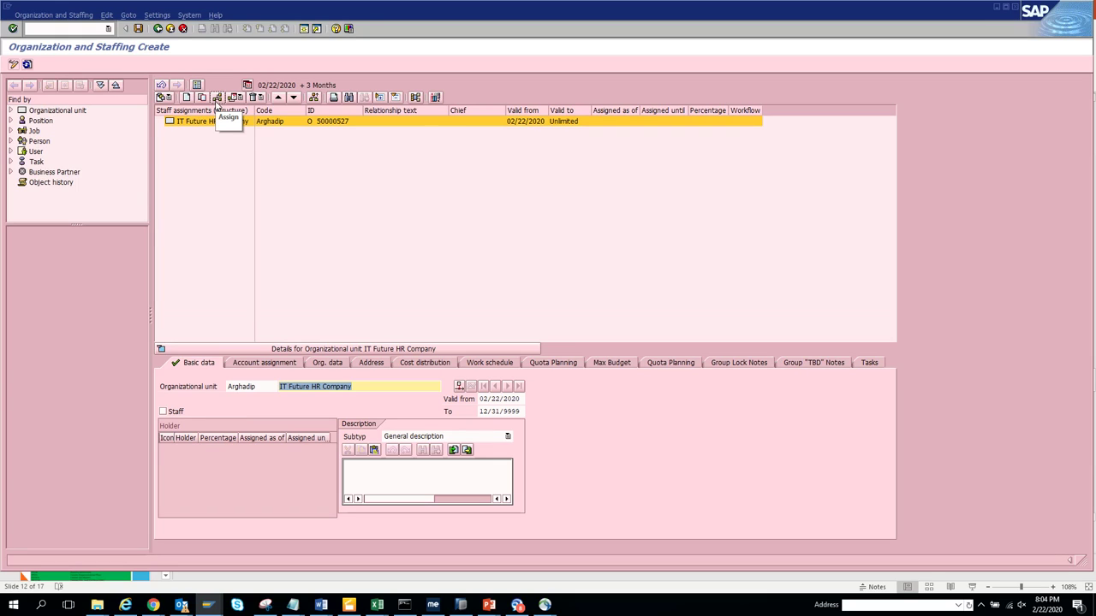
left_click(171, 102)
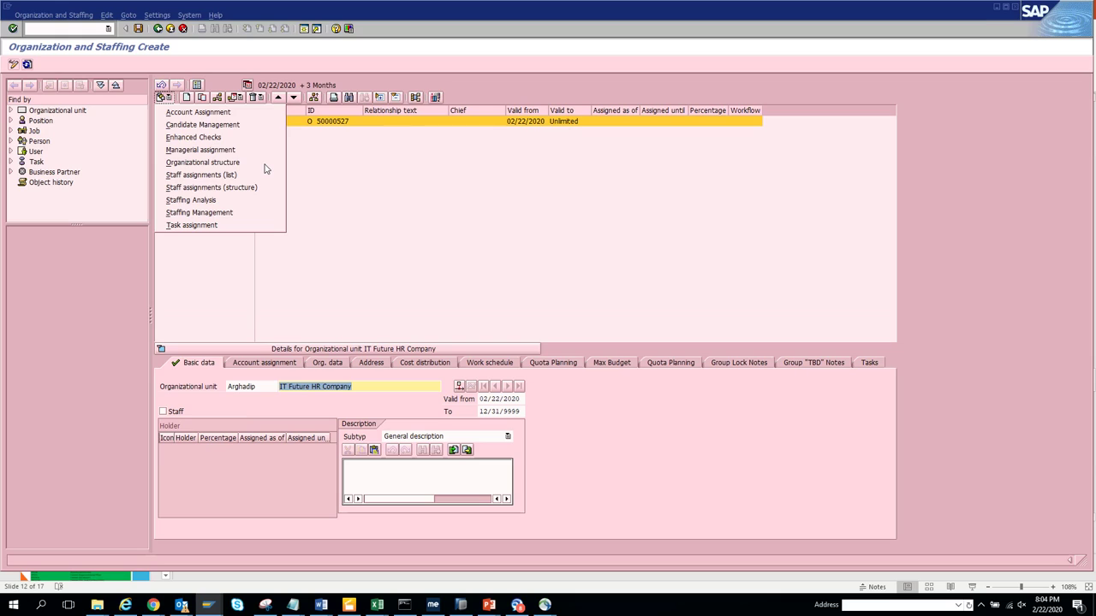
left_click(358, 160)
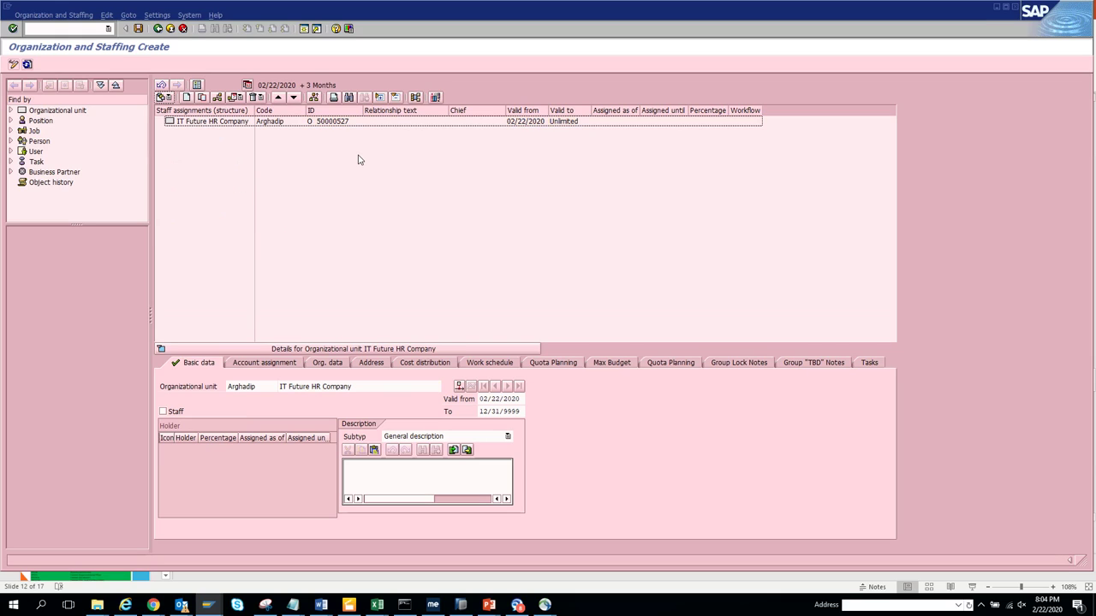
left_click(213, 99)
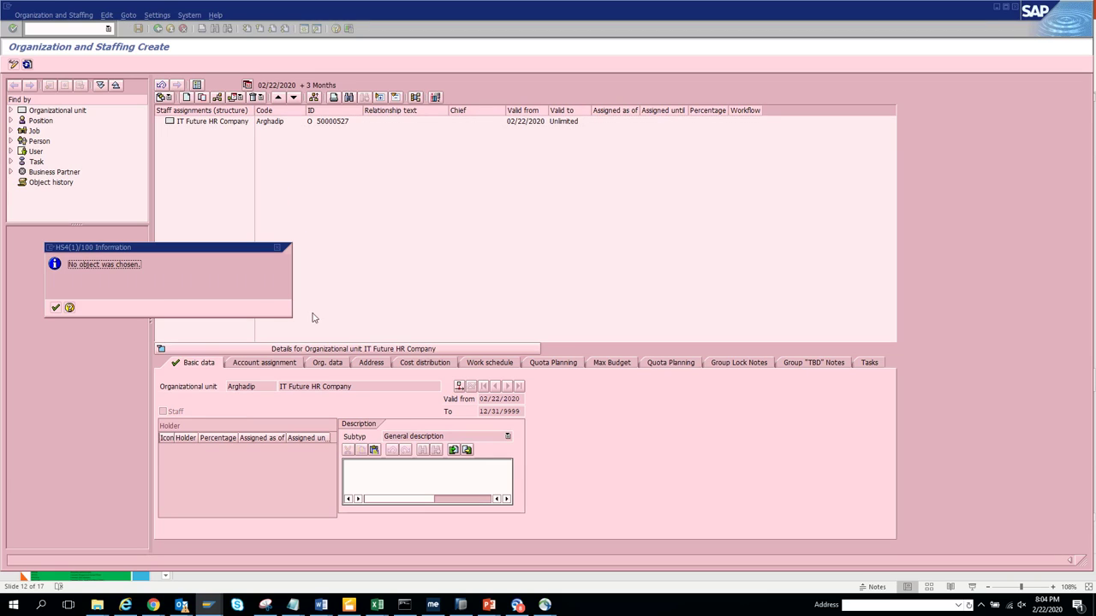
key("Return")
Assign FINANCE, Sales, NGL Services Unit and Operations Group under IT Future HR Company with the "Is line supervisor of" relationship.
left_click(168, 124)
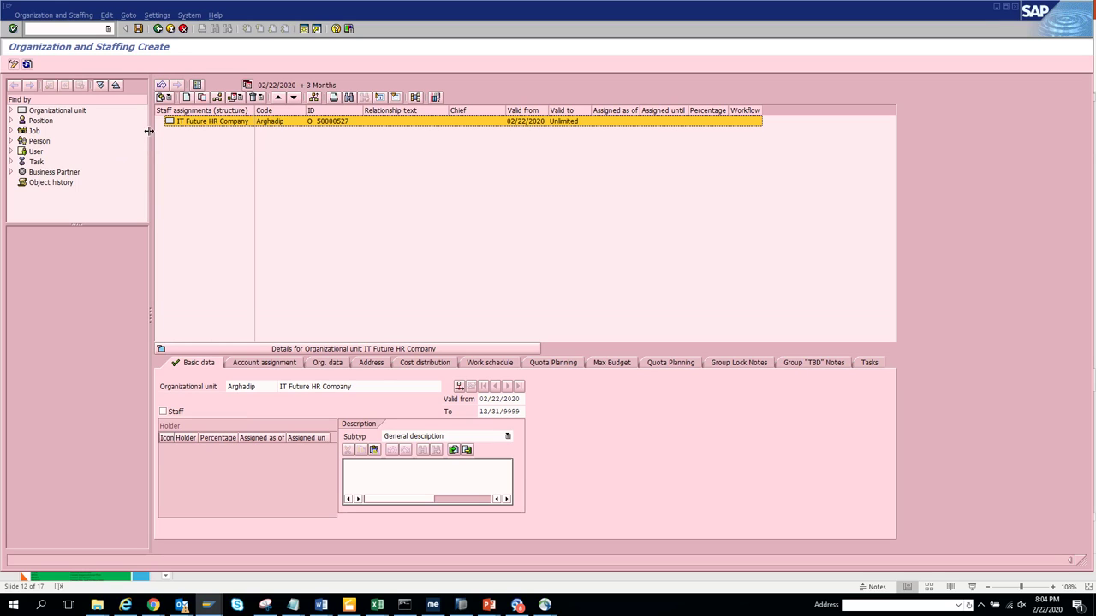
left_click(219, 99)
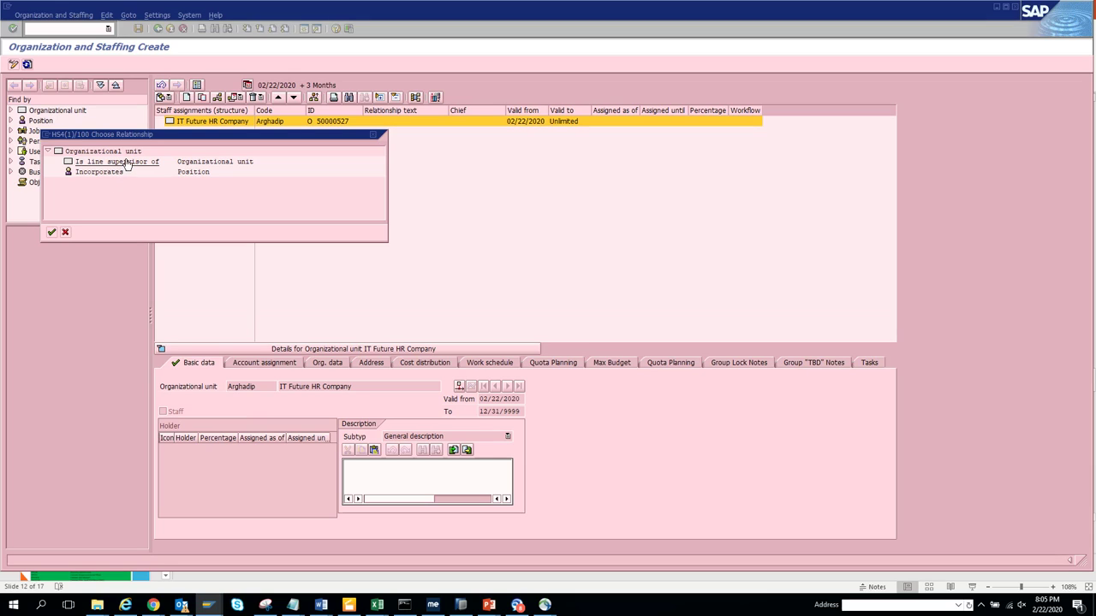
left_click(127, 163)
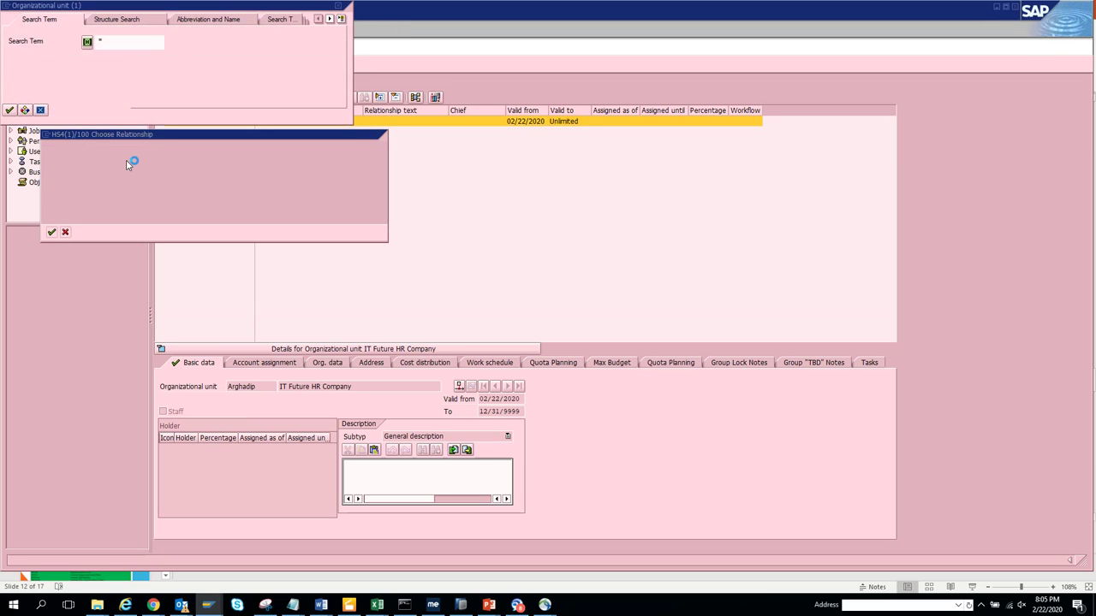
left_click(9, 110)
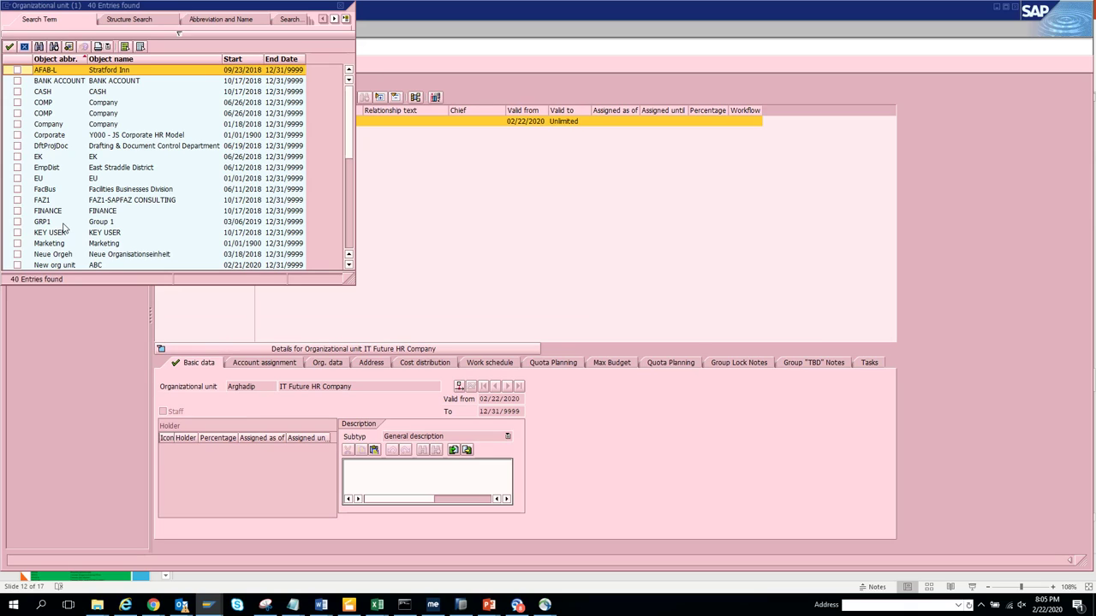
left_click(18, 210)
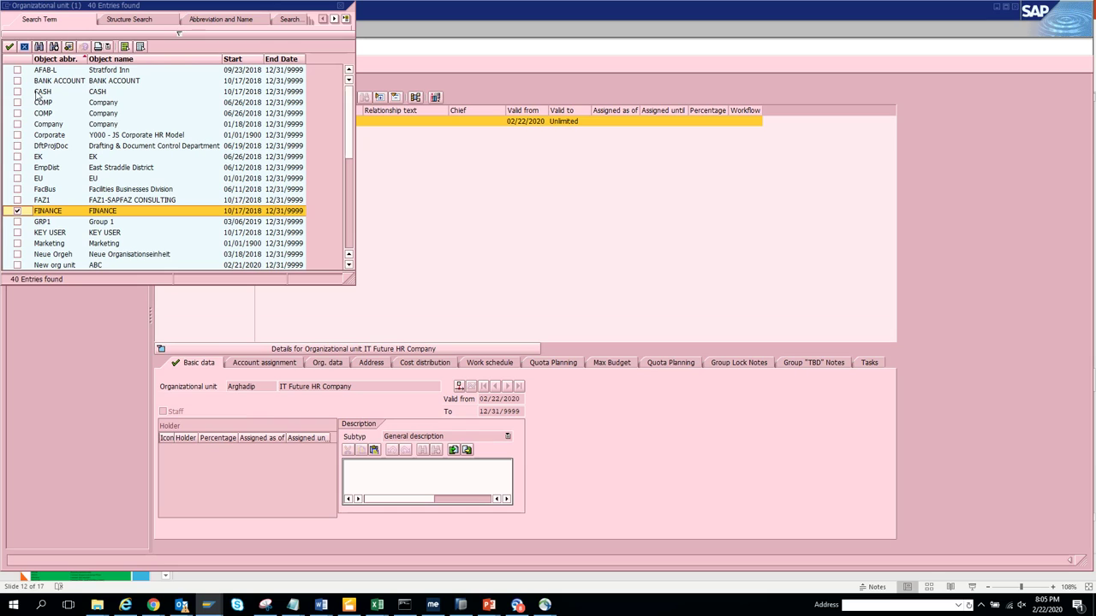
left_click(350, 194)
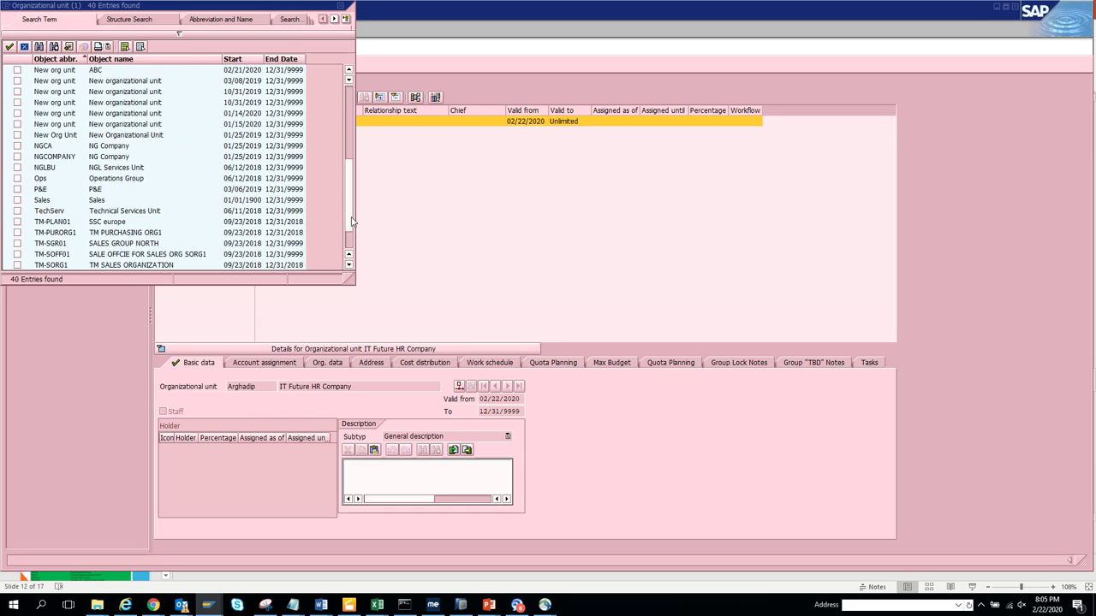
left_click(17, 199)
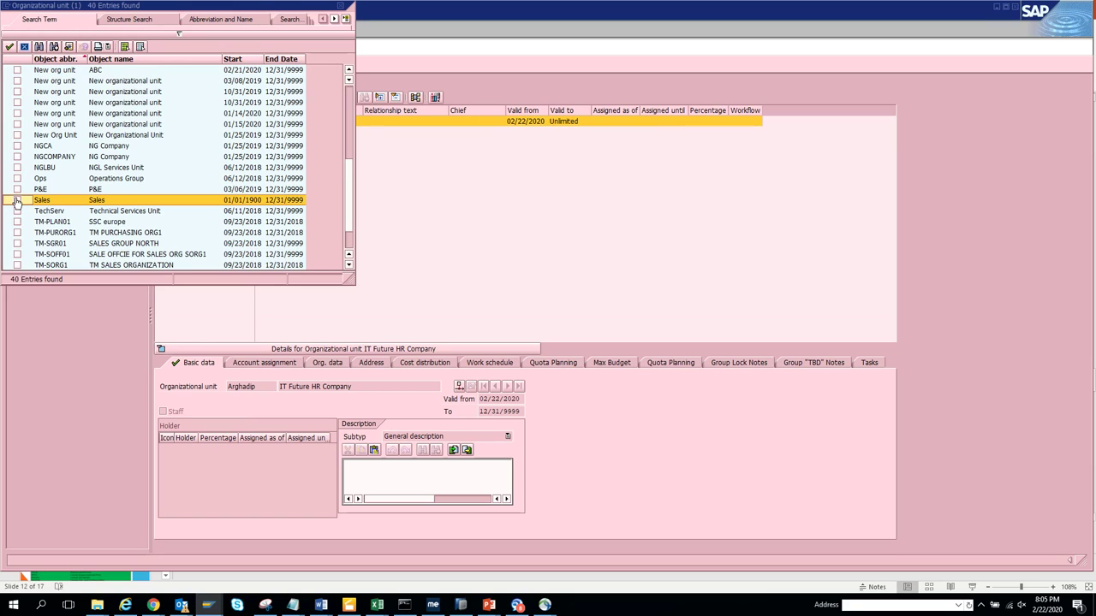
left_click(18, 168)
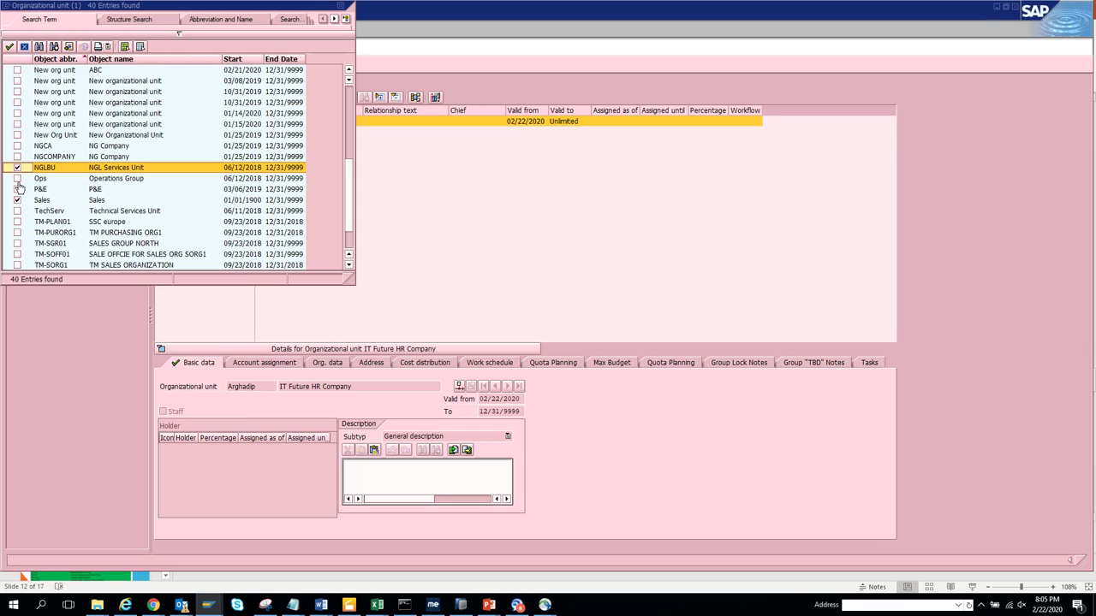
left_click(17, 179)
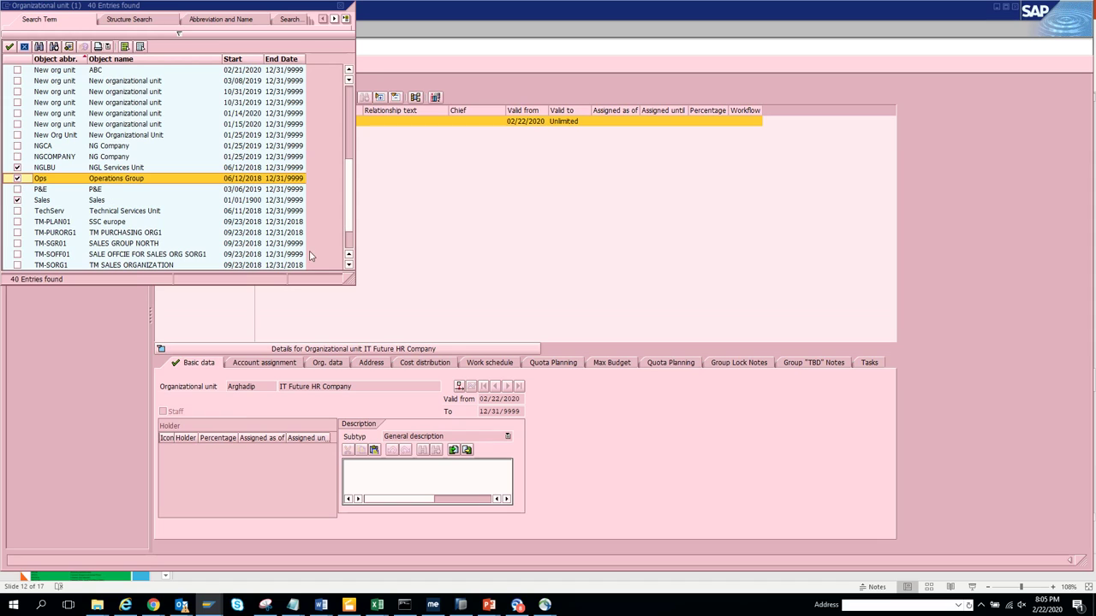
left_click(13, 48)
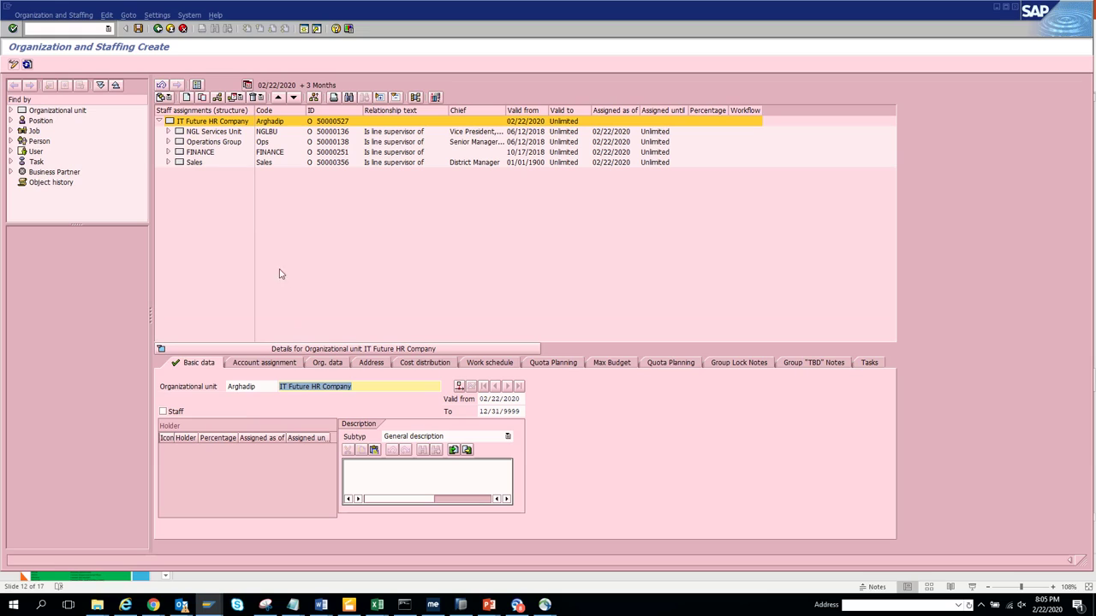
left_click(261, 363)
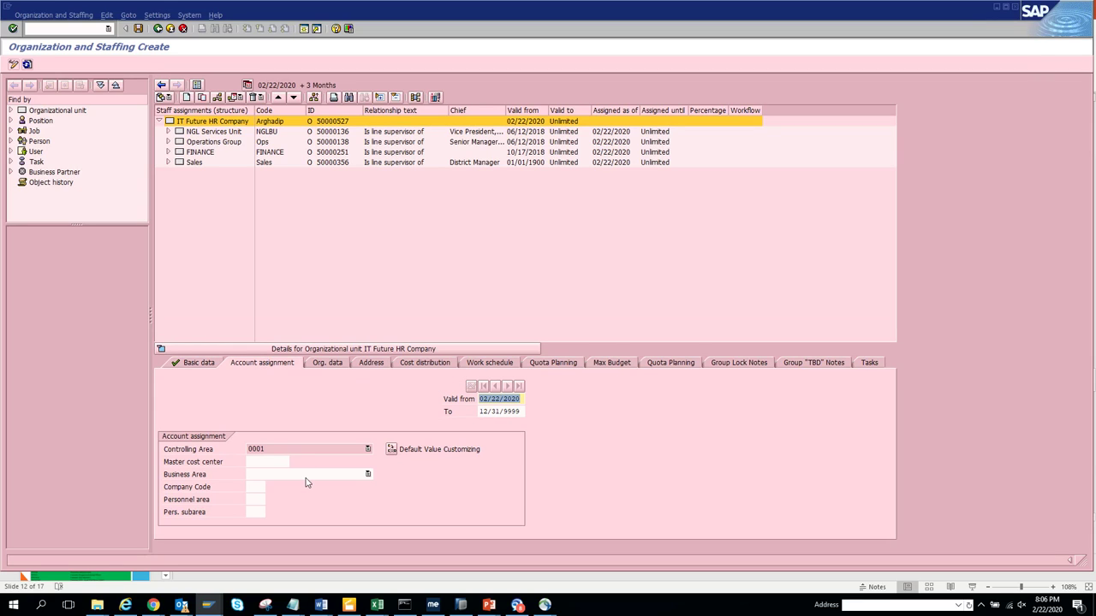
left_click(274, 461)
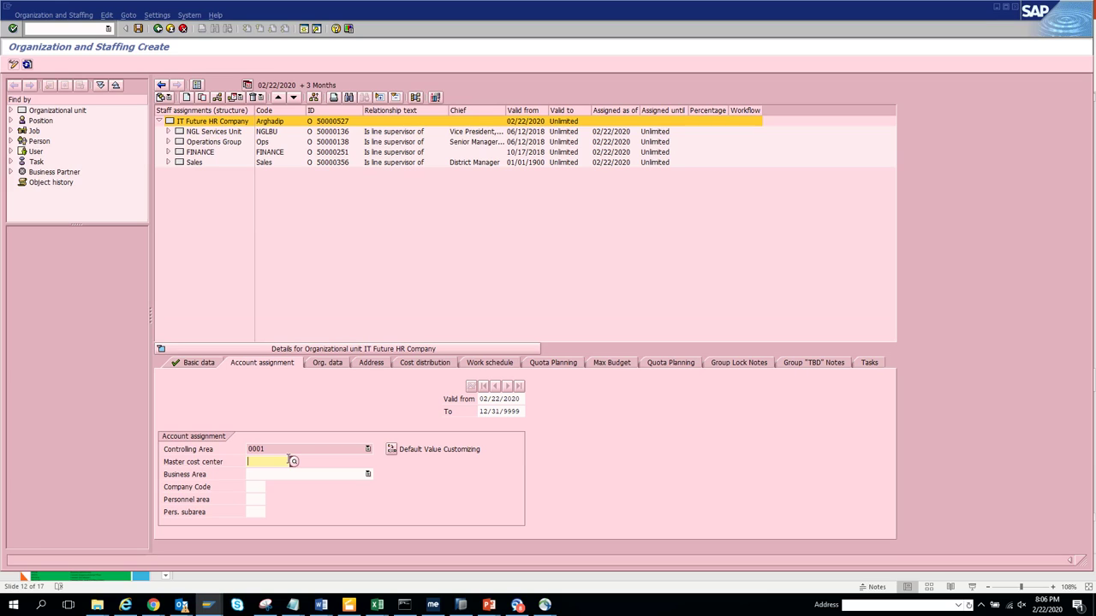
left_click(292, 462)
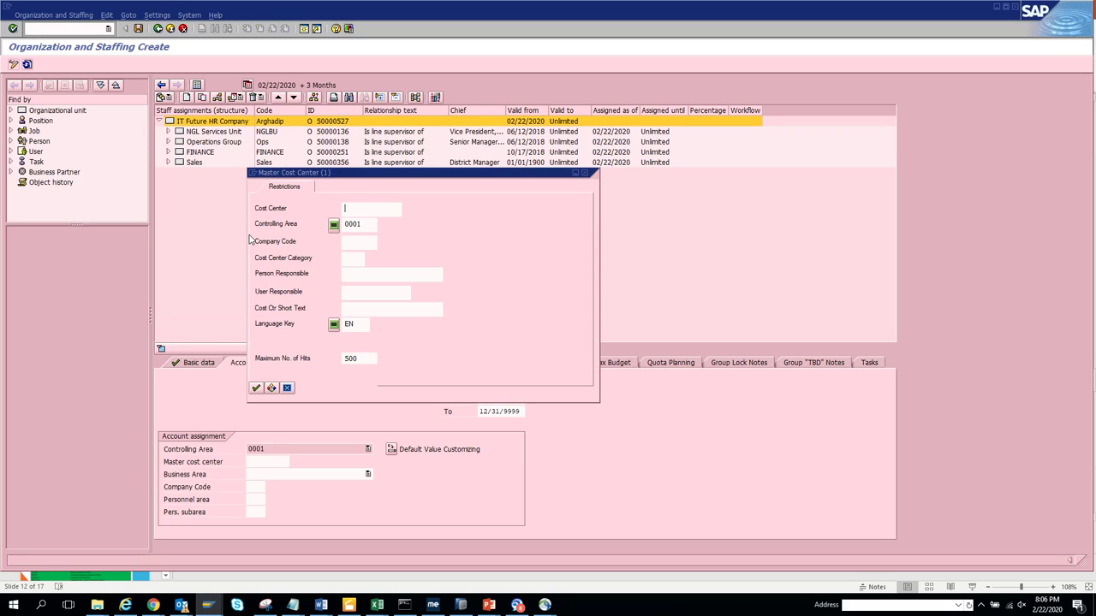
left_click(256, 388)
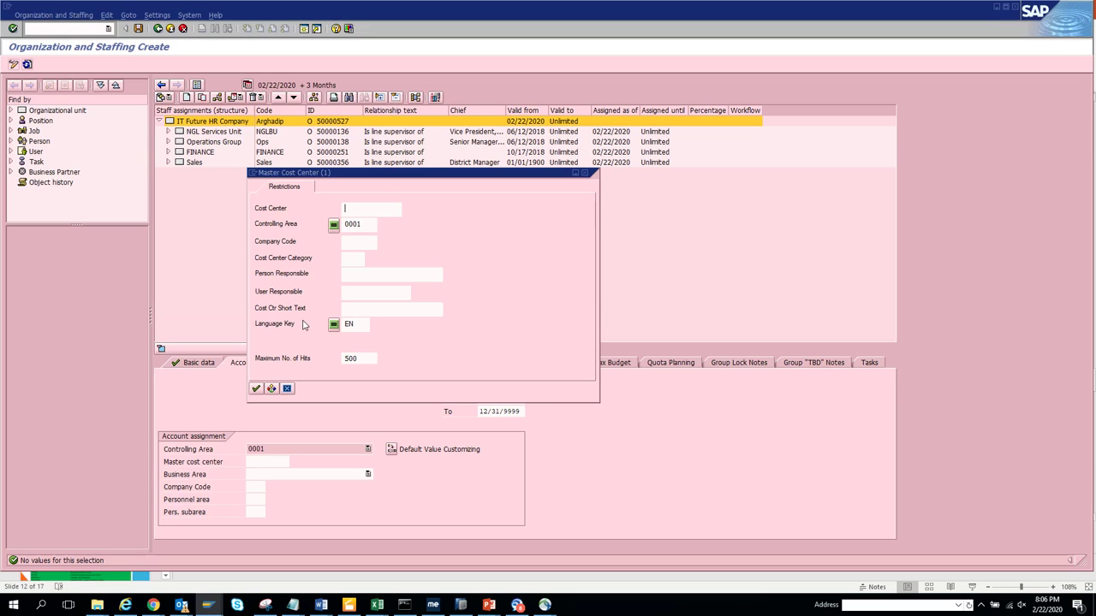
double_click(359, 223)
key("Delete")
key("Return")
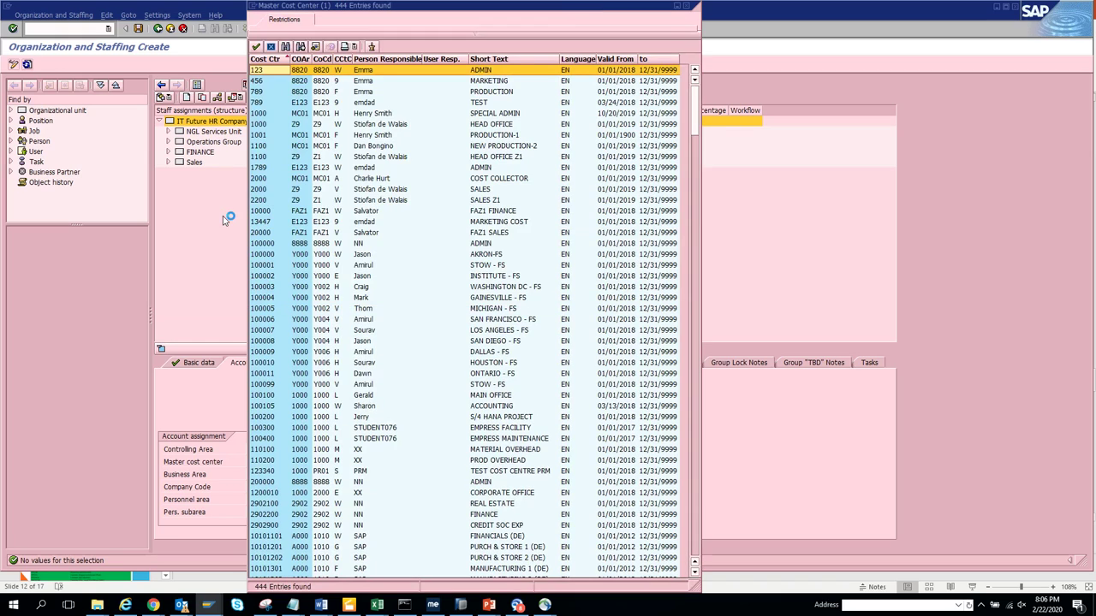
left_click(364, 234)
double_click(365, 235)
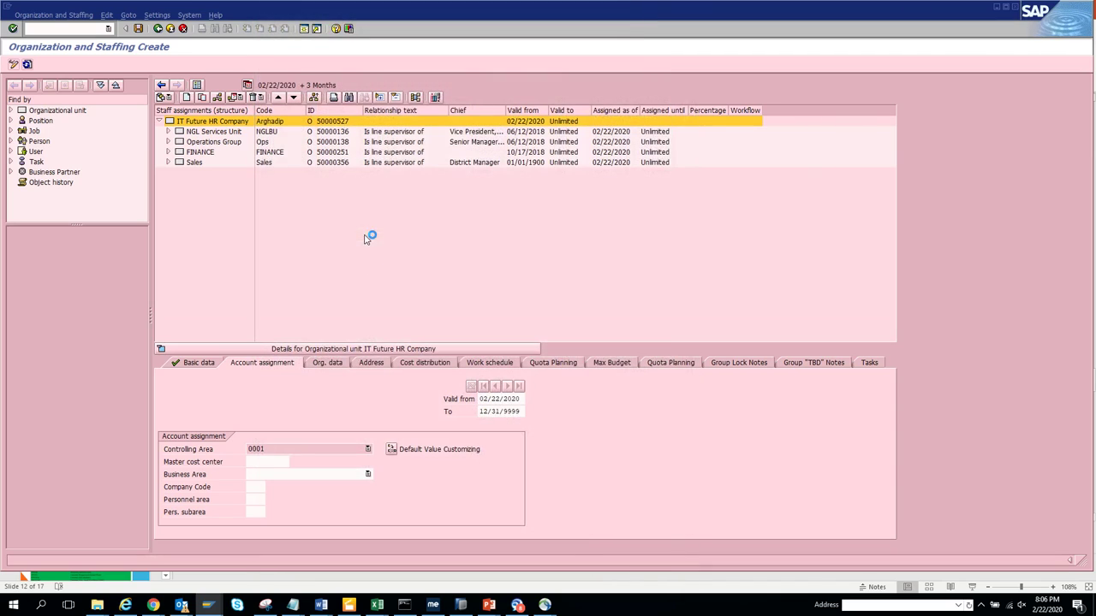
key("Return")
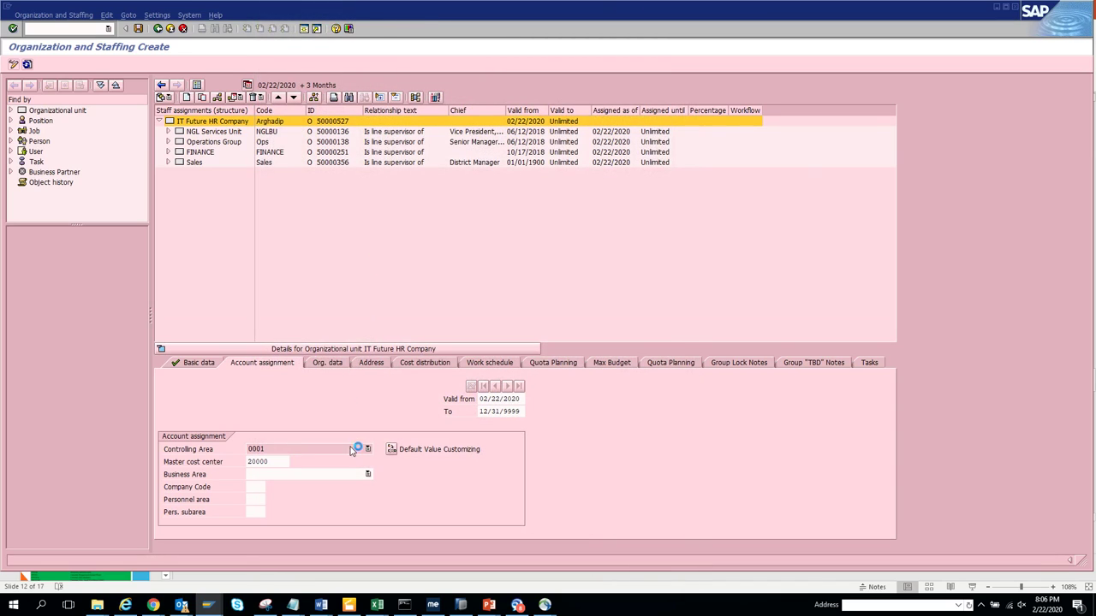
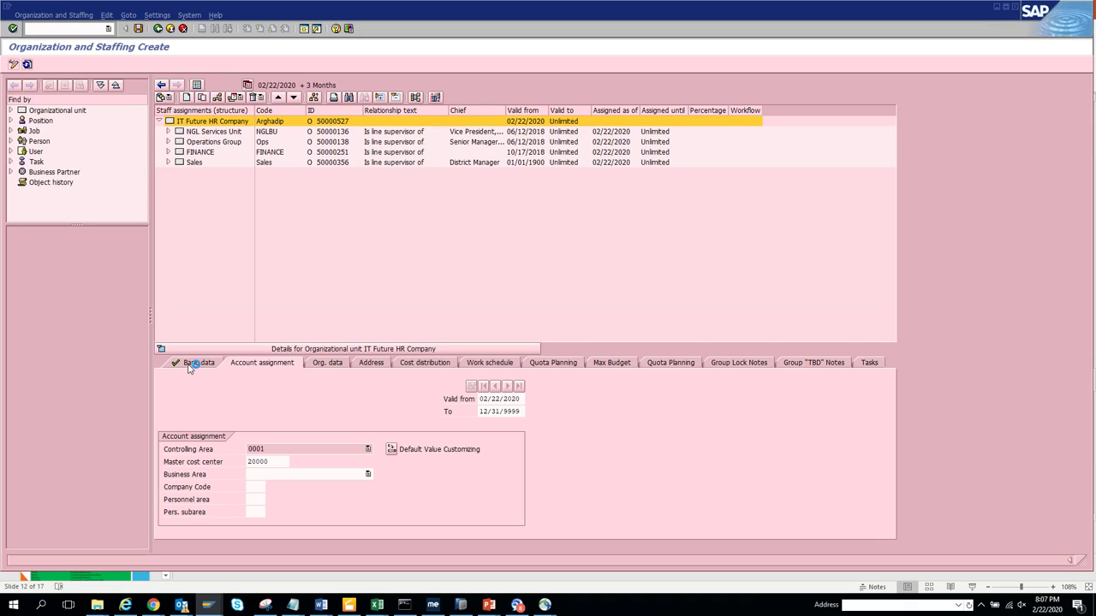
Open a second GUI window with Organization and Staffing Display alongside the create session.
left_click(6, 7)
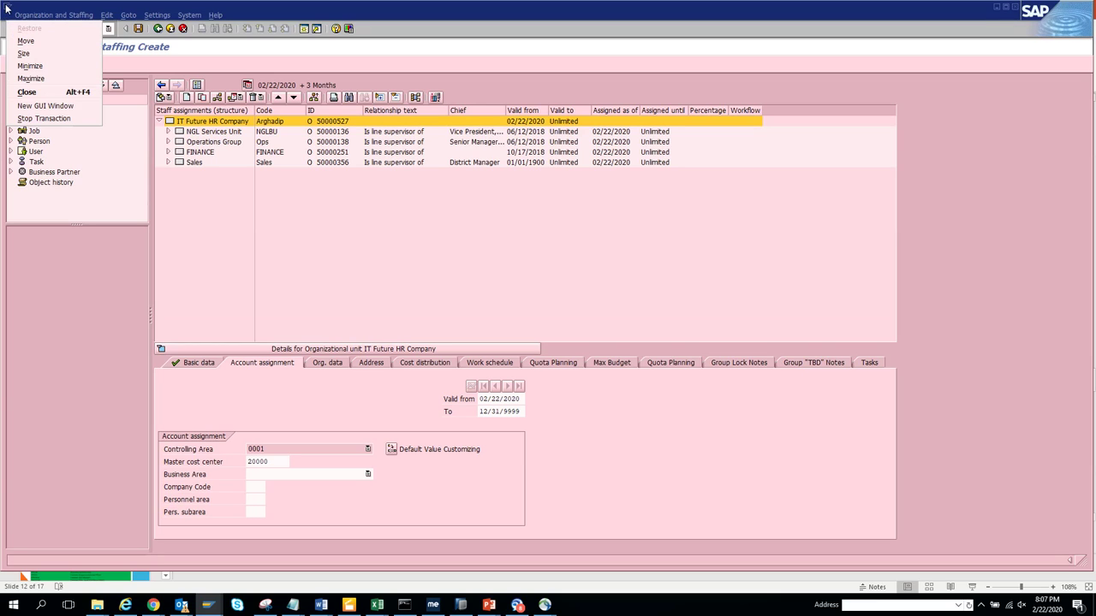
left_click(47, 109)
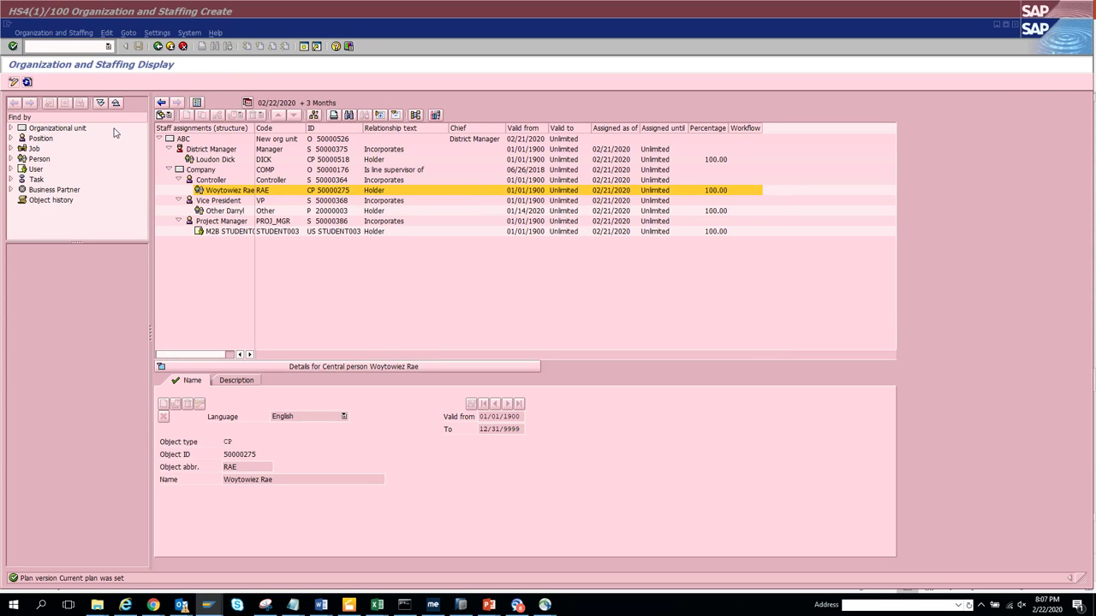
key("alt+Tab")
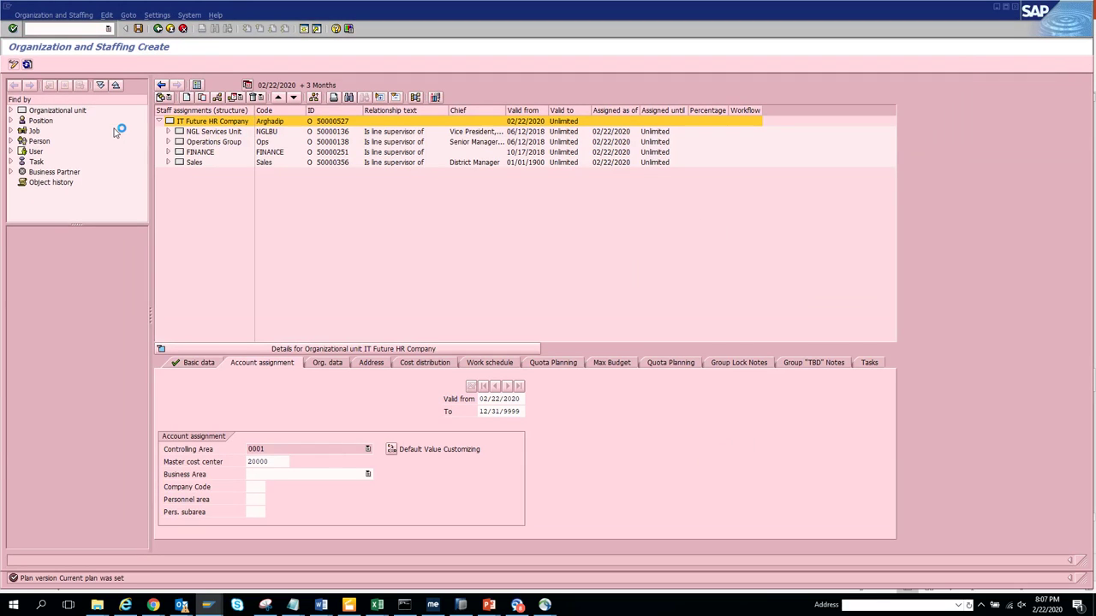
key("alt+Tab")
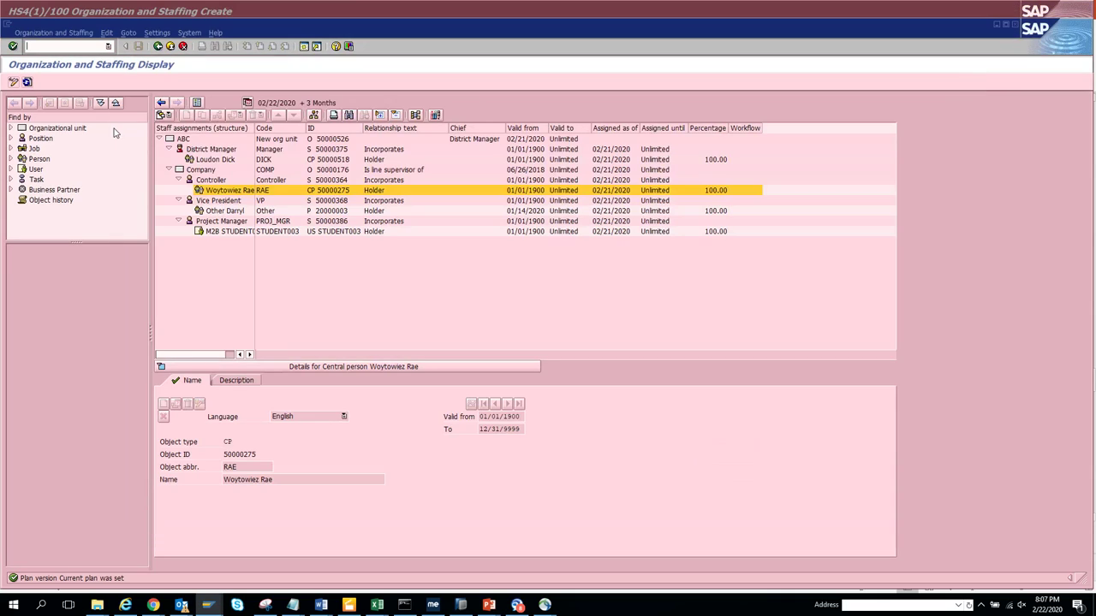
Enter the new unit's code as the name in the organizational unit search, and return to the Organization and Staffing Create window.
left_click(60, 129)
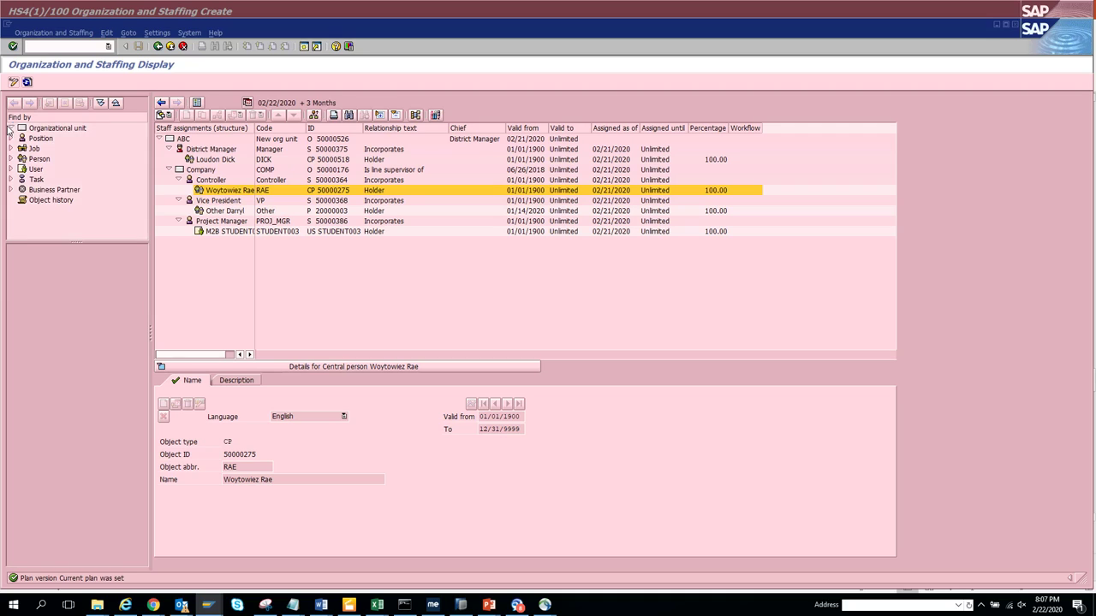
left_click(57, 150)
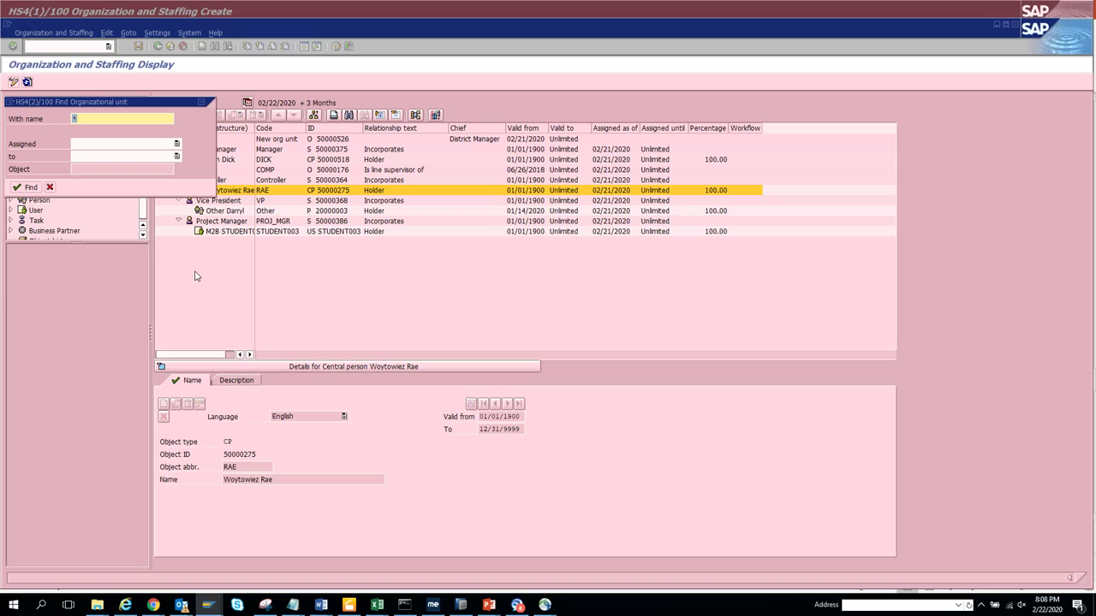
type("arghadip")
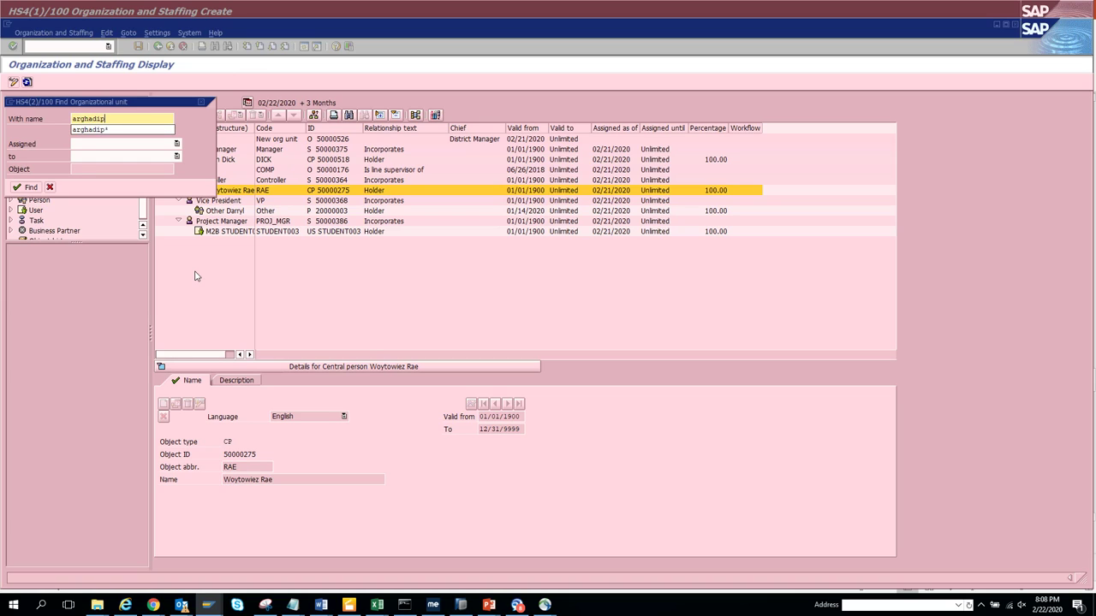
key("Escape")
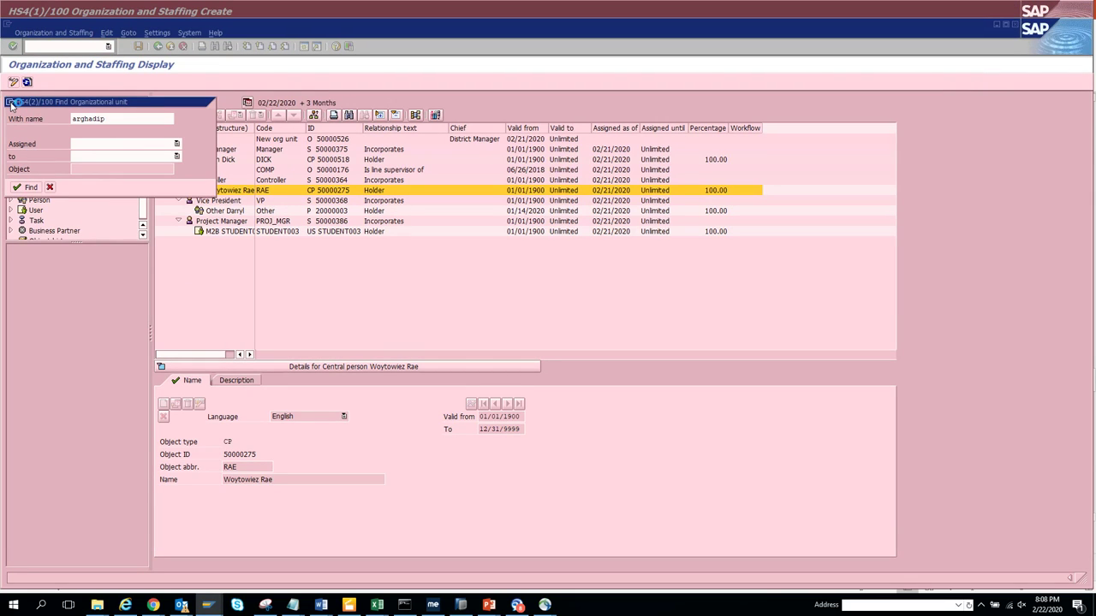
key("alt+Tab")
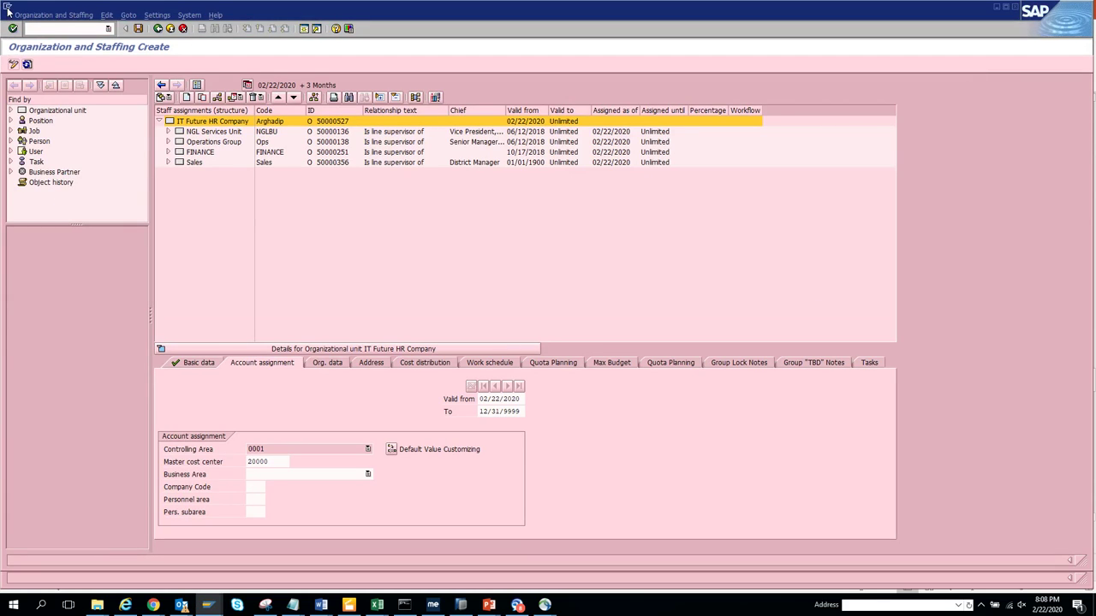
Stop the running Organization and Staffing Create transaction and open a new GUI window.
left_click(7, 7)
left_click(35, 127)
left_click(10, 11)
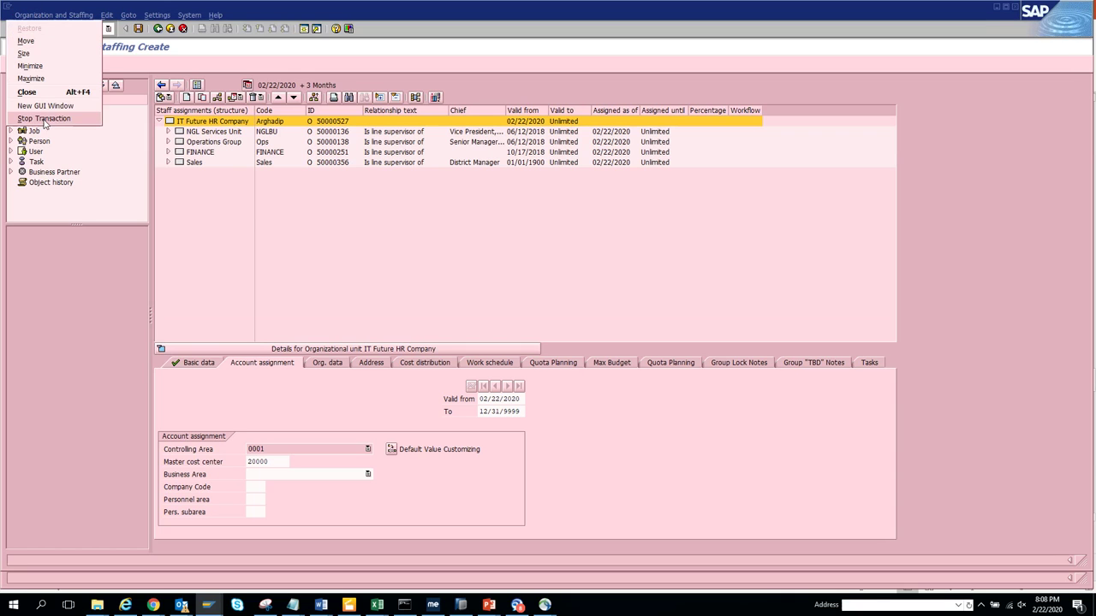
left_click(38, 119)
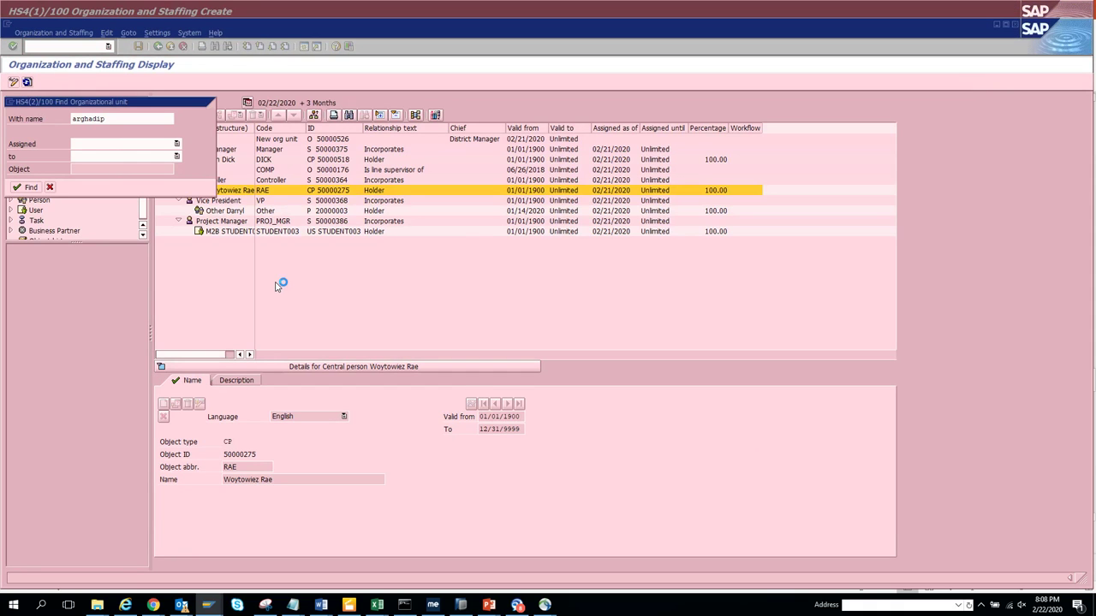
key("alt+Tab")
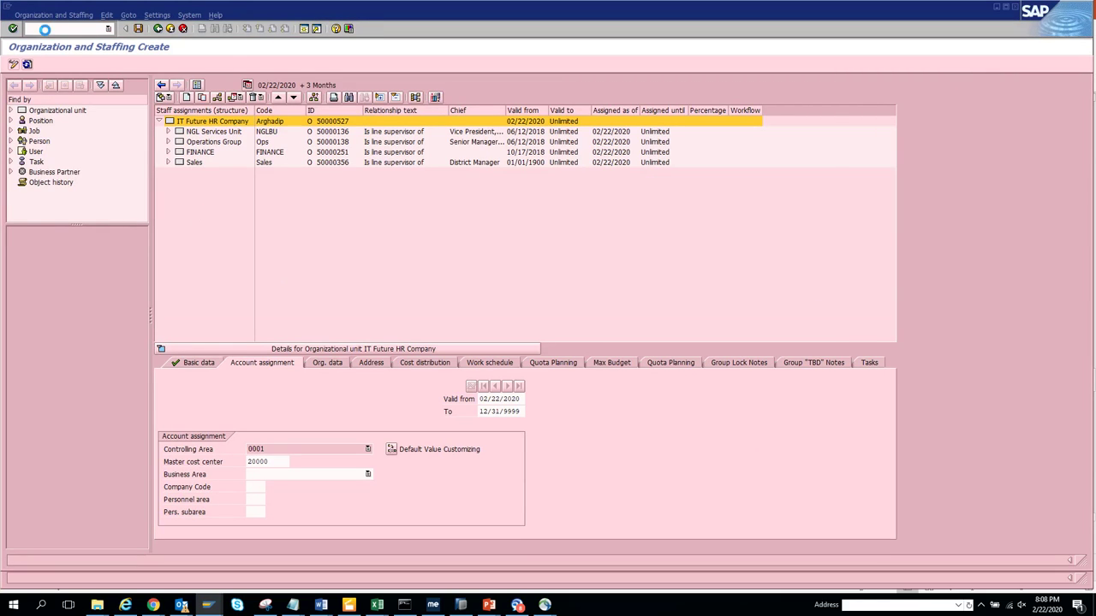
left_click(10, 9)
left_click(49, 106)
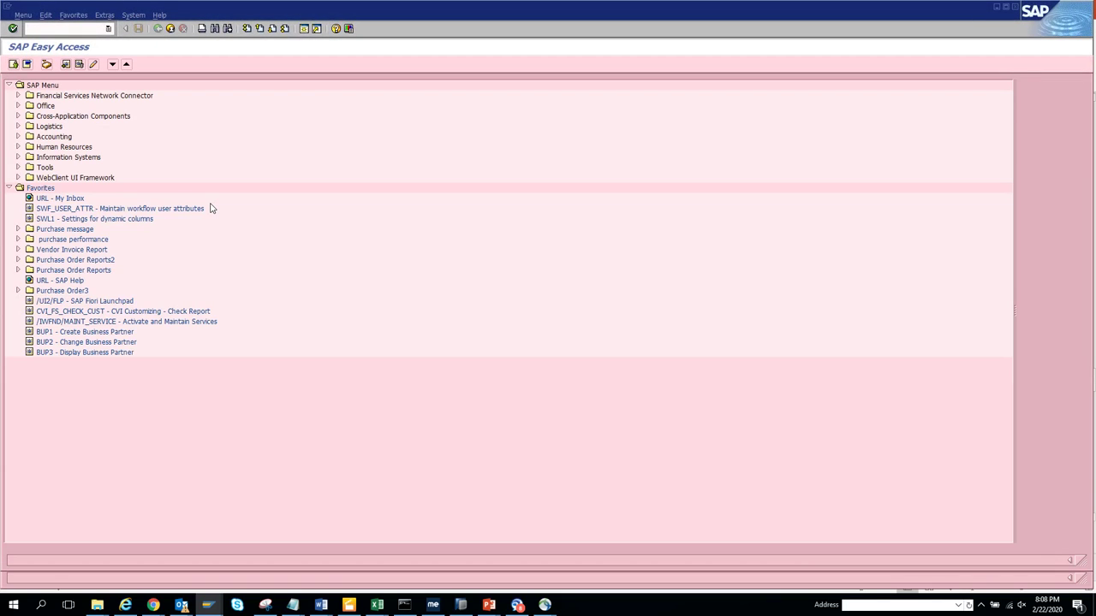
Start Organization and Staffing Create in the new window and create a root organizational object with the proposed validity period.
type("ce")
key("Return")
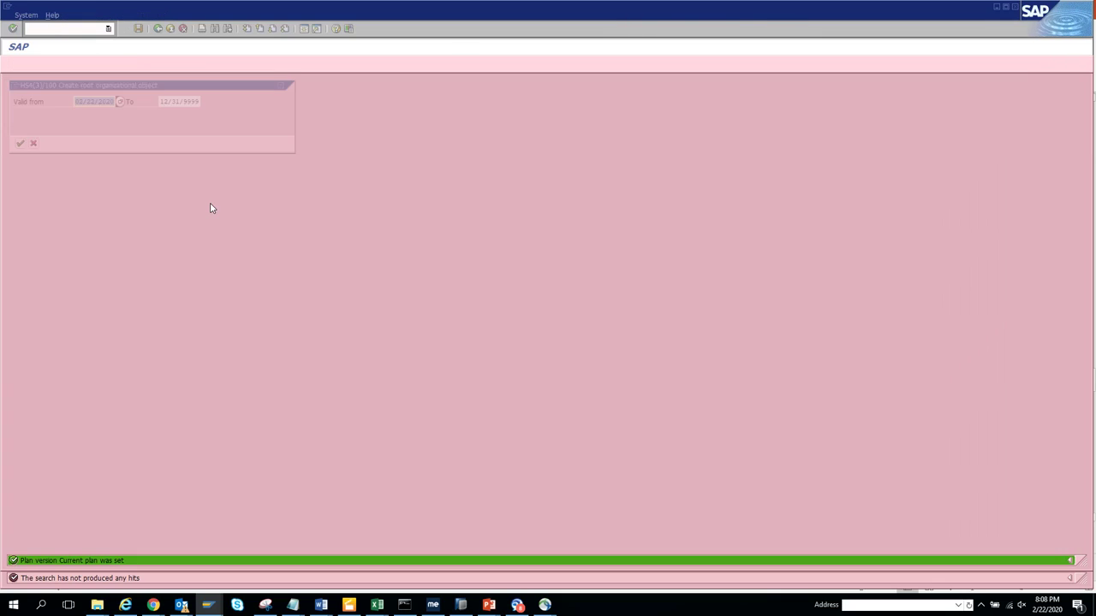
left_click(17, 144)
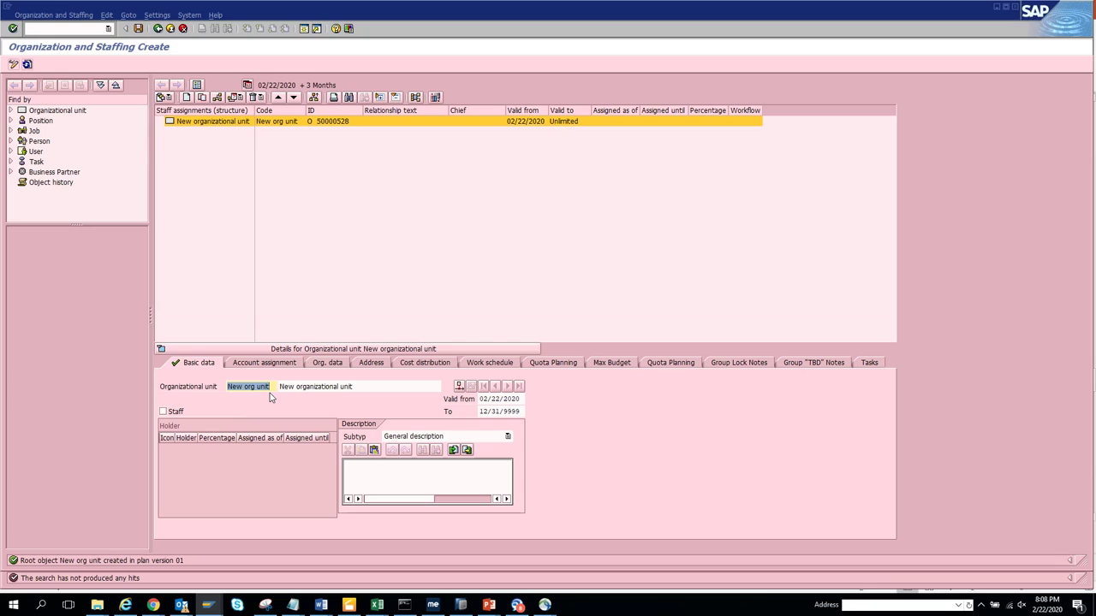
Reuse the earlier unit code, name the new root unit IT Future HR Company, and save it.
type("A")
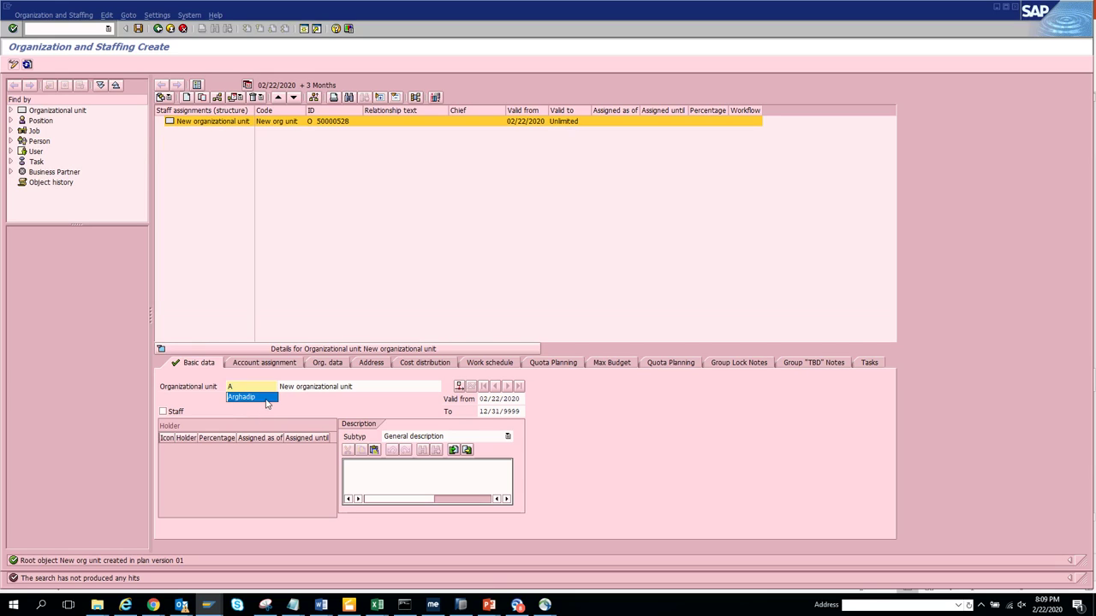
left_click(267, 399)
left_click(381, 387)
key("Delete")
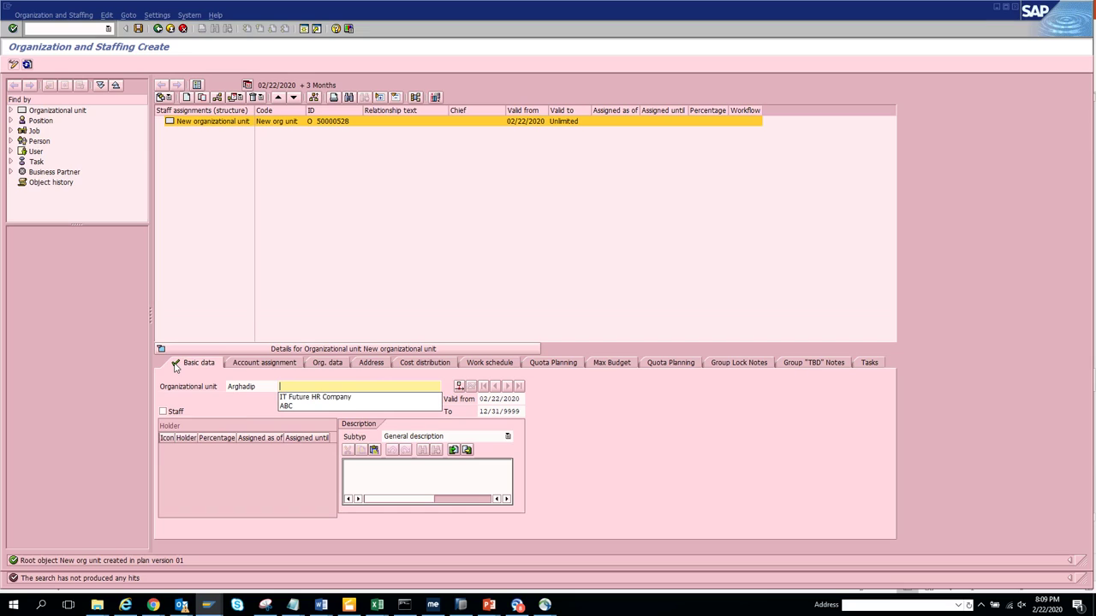
left_click(355, 397)
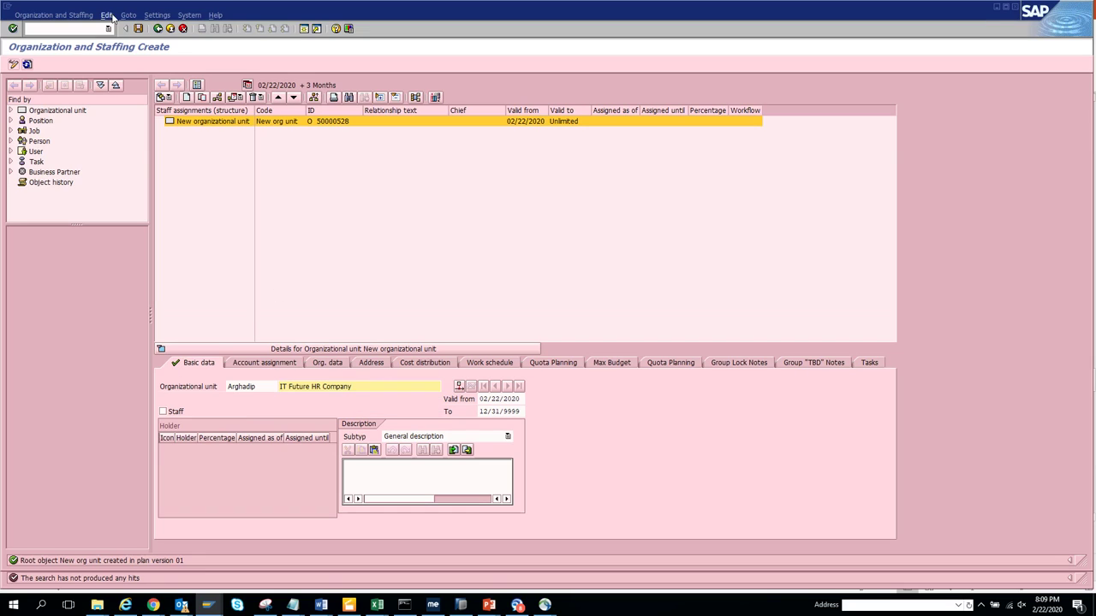
left_click(139, 30)
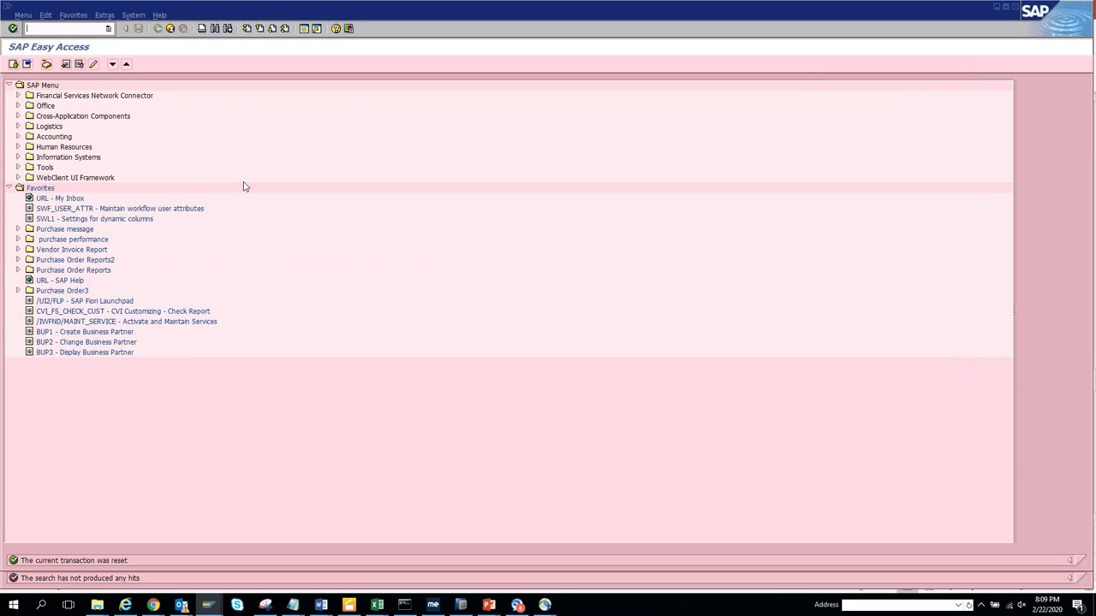
Close the Organization and Staffing Display window and return to the new create session.
key("alt+Tab")
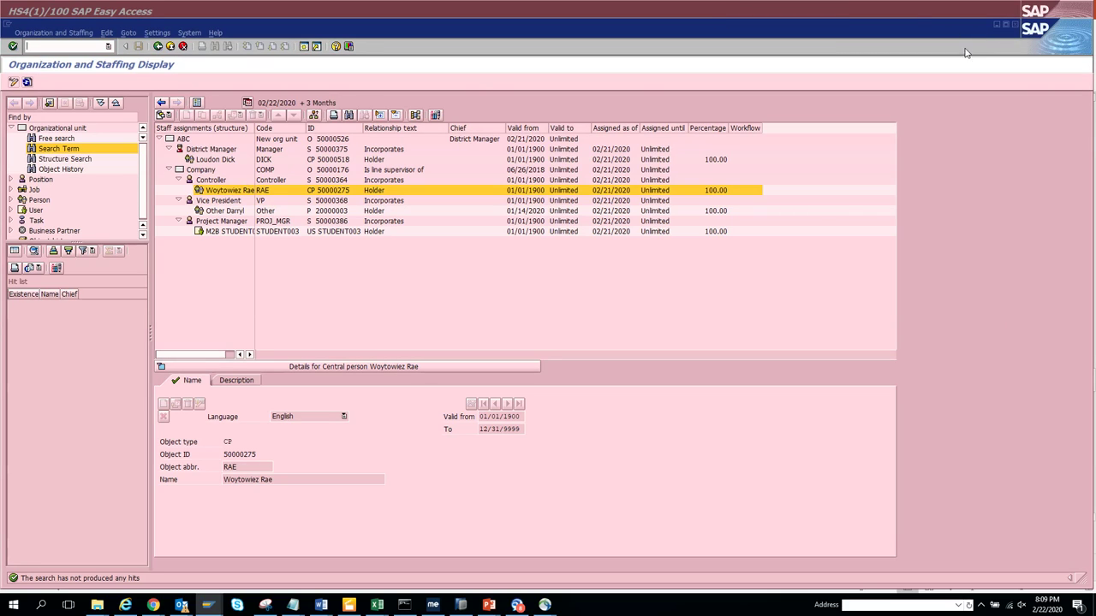
left_click(1014, 25)
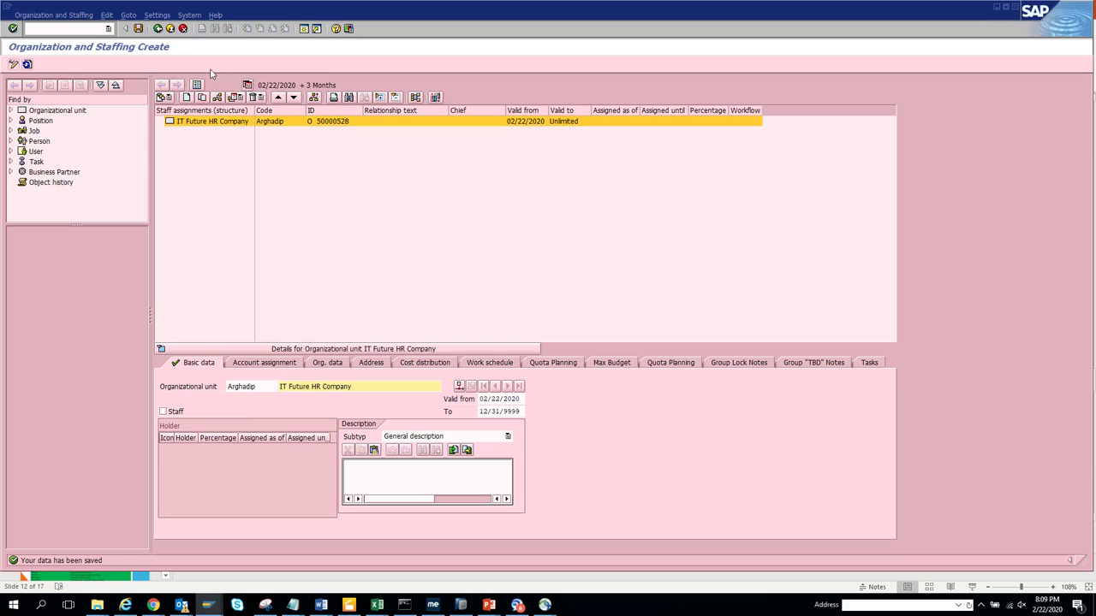
left_click(218, 98)
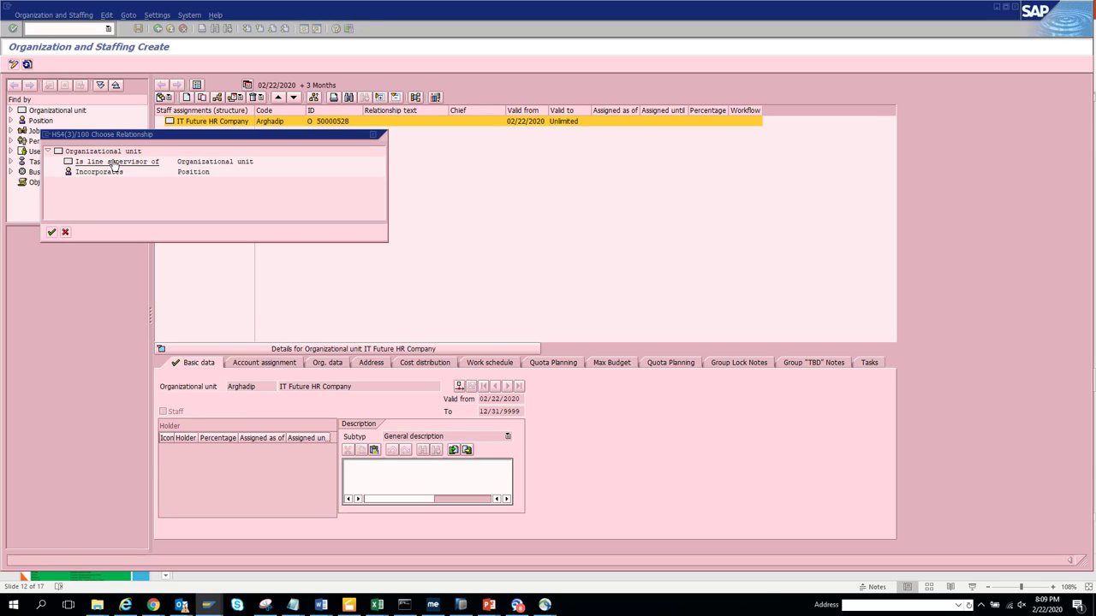
double_click(118, 162)
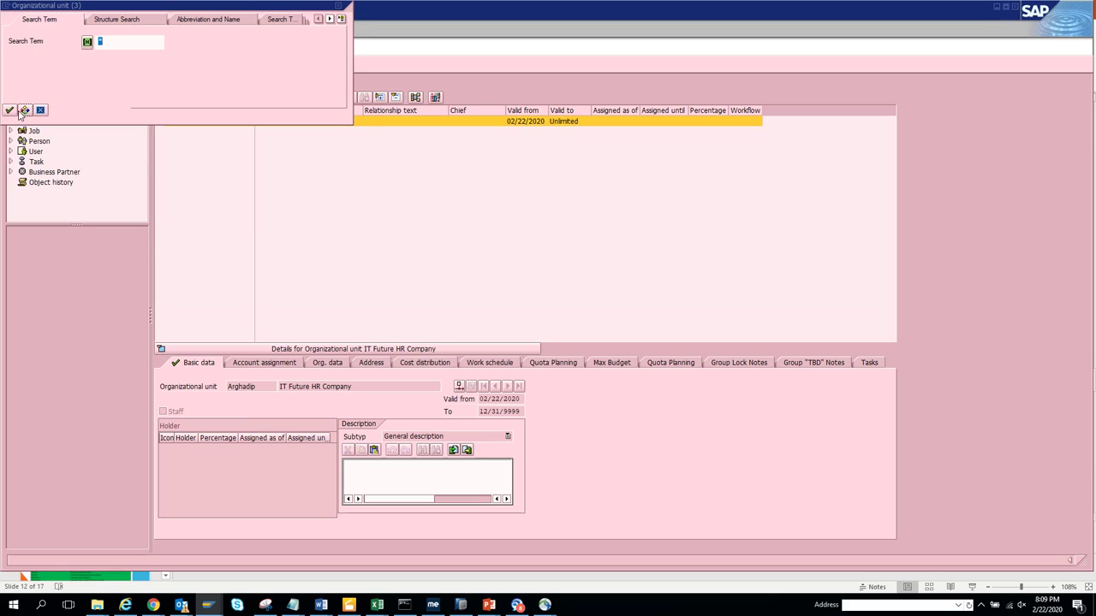
left_click(10, 111)
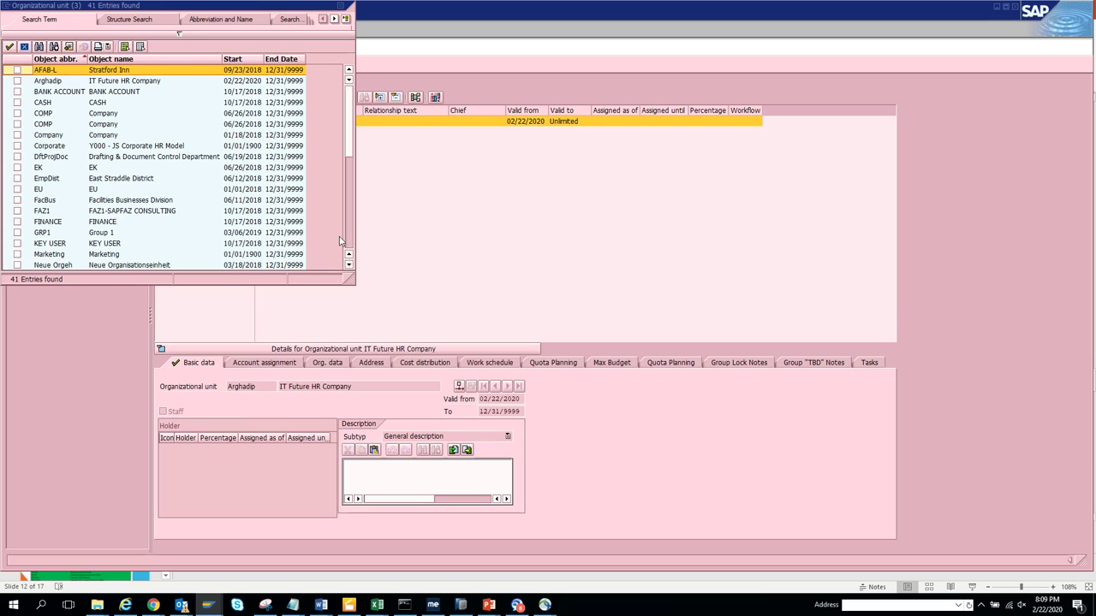
left_click(341, 6)
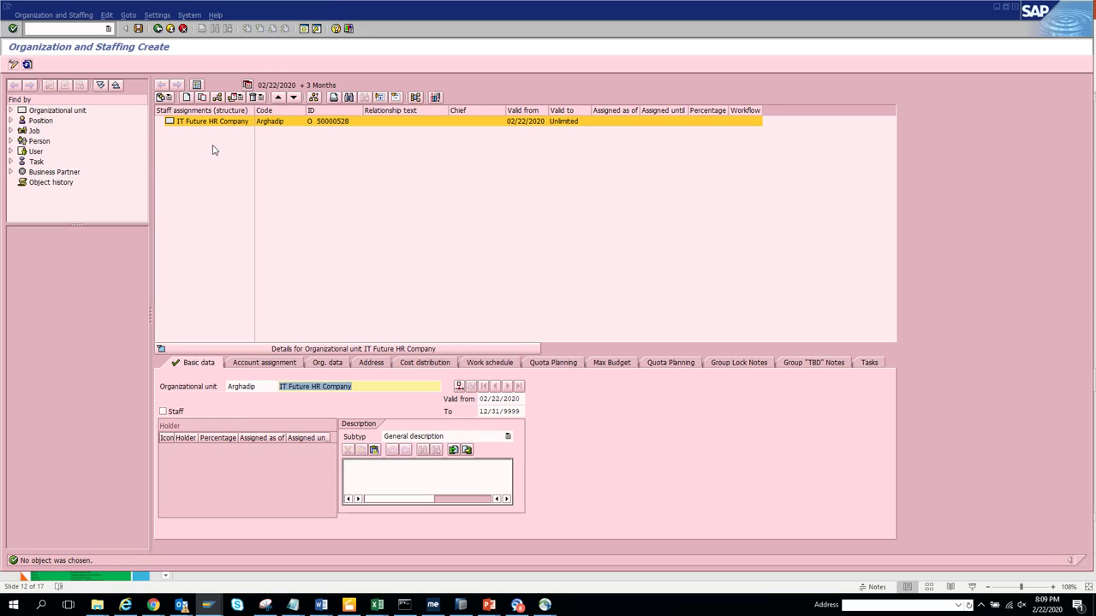
Start an "Is line supervisor of" assignment for IT Future HR Company, marking FINANCE, Marketing, CASH and BANK ACCOUNT as subordinate units.
left_click(219, 98)
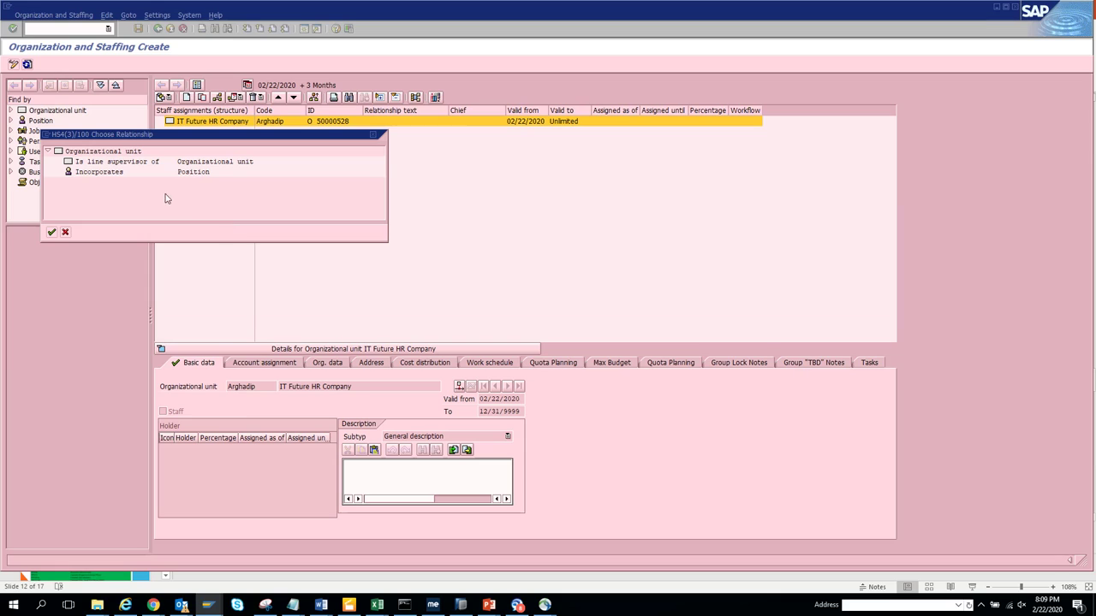
left_click(128, 164)
double_click(128, 167)
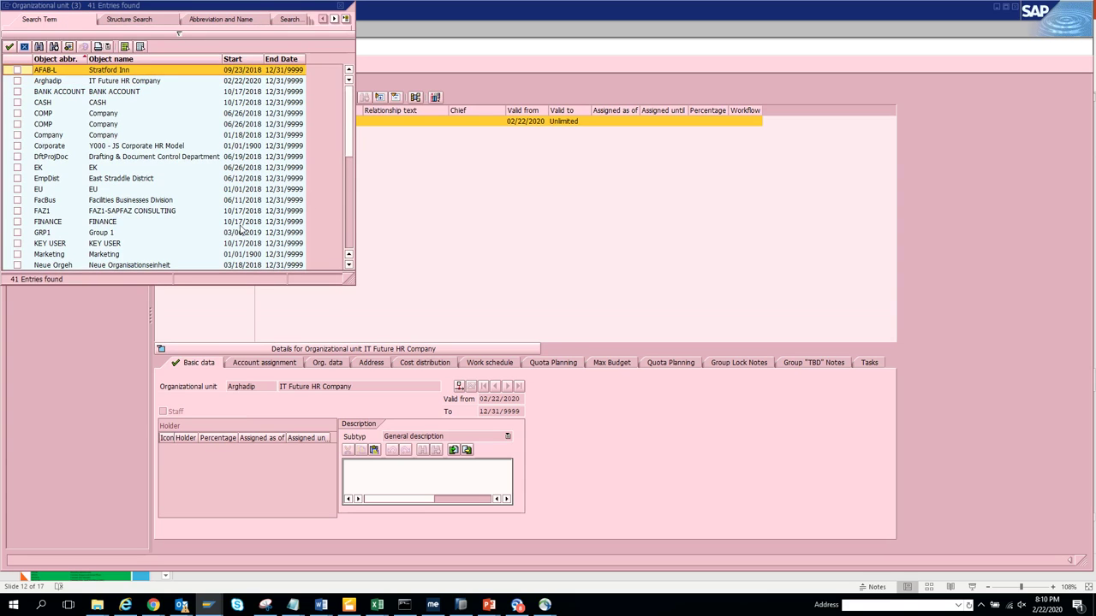
left_click(16, 222)
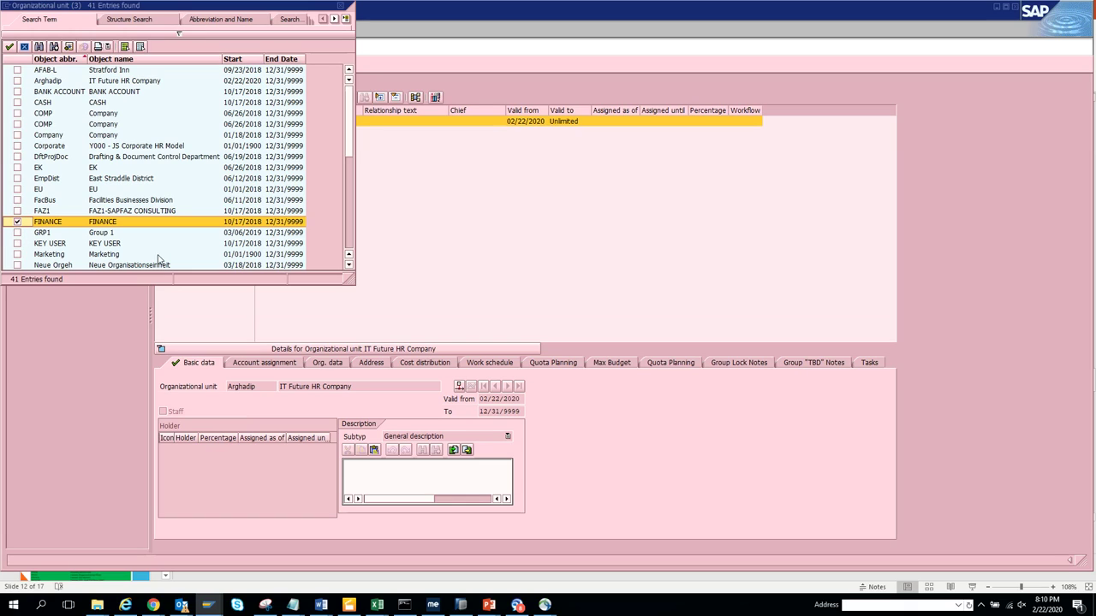
left_click(18, 256)
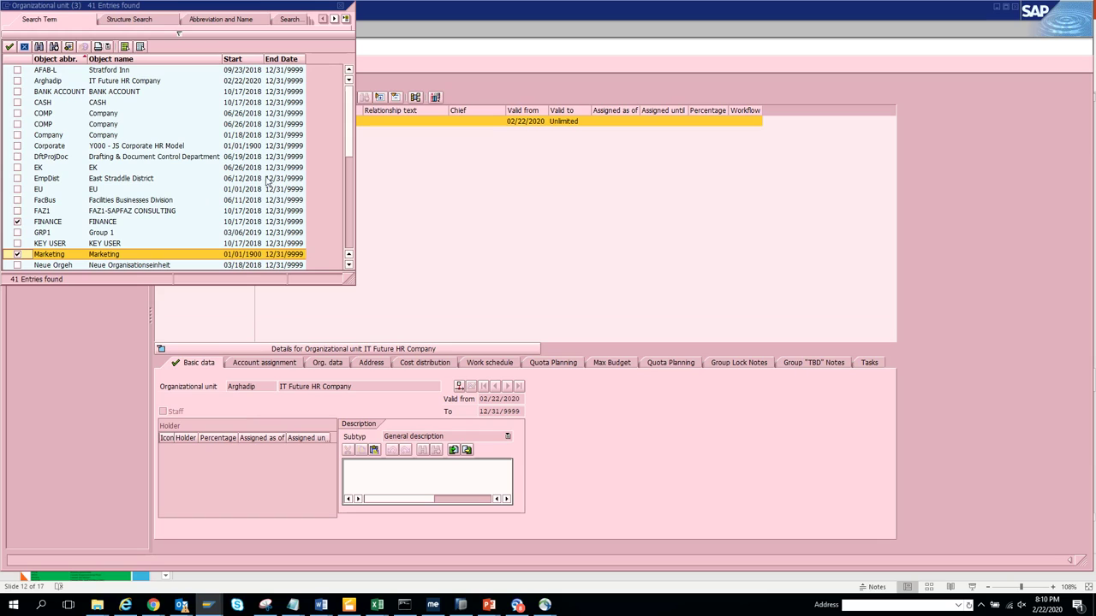
left_click(18, 92)
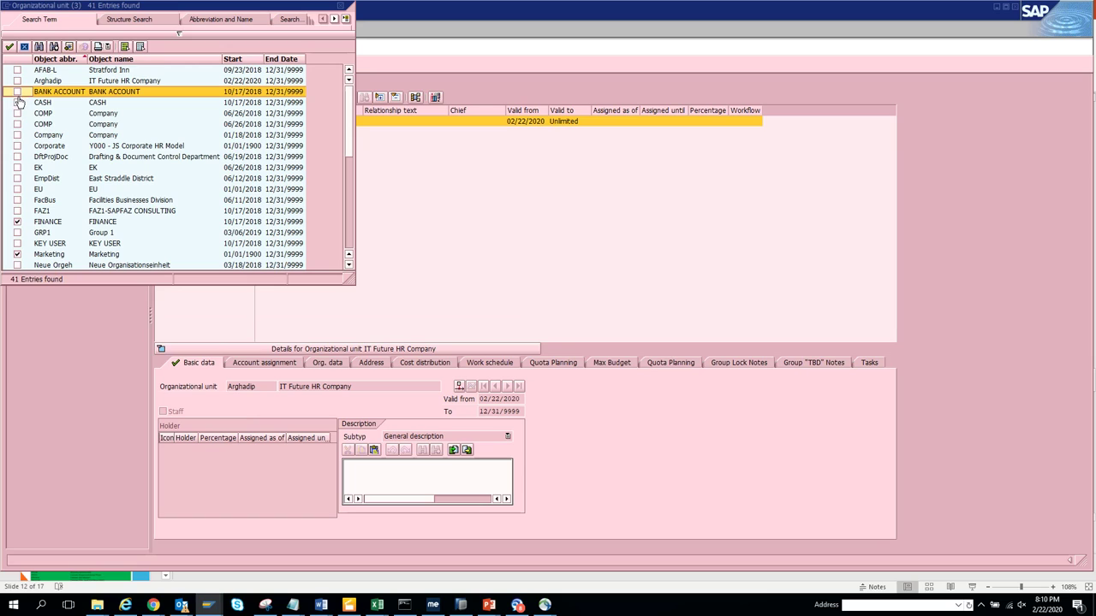
left_click(19, 102)
left_click(18, 91)
Add Sales, SSC europe, TM PURCHASING ORG1 and Operations Group to the selection and assign the marked units under IT Future HR Company.
left_click(354, 236)
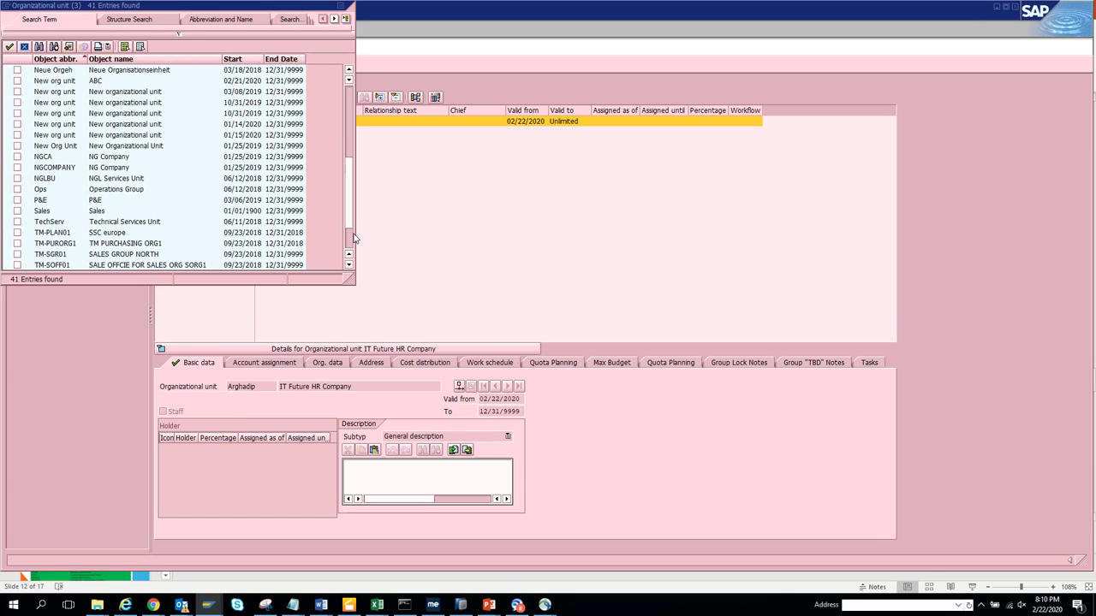
left_click(17, 212)
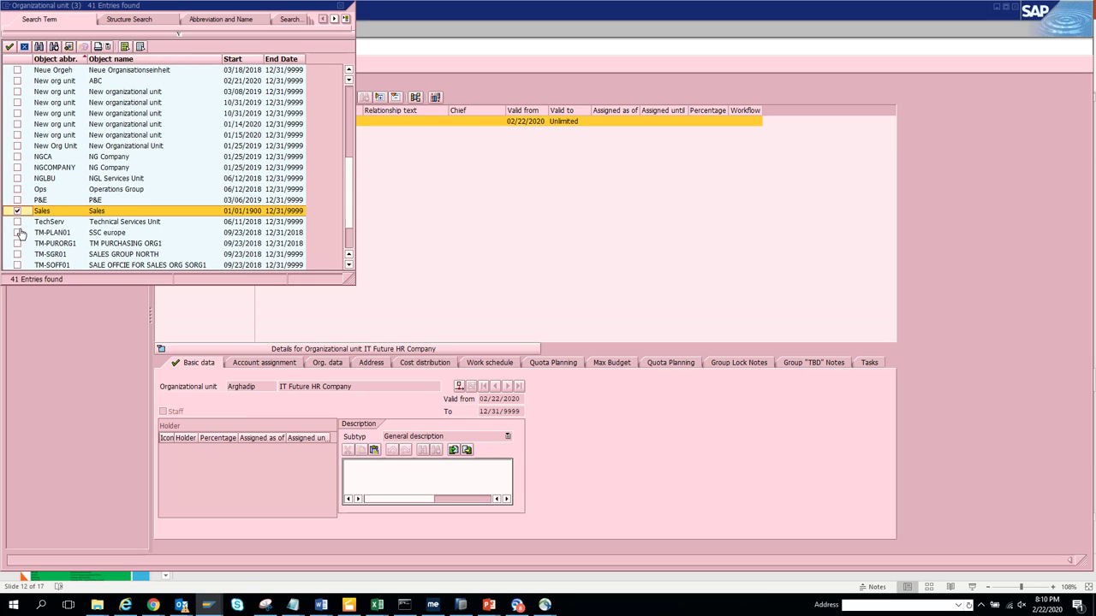
left_click(18, 233)
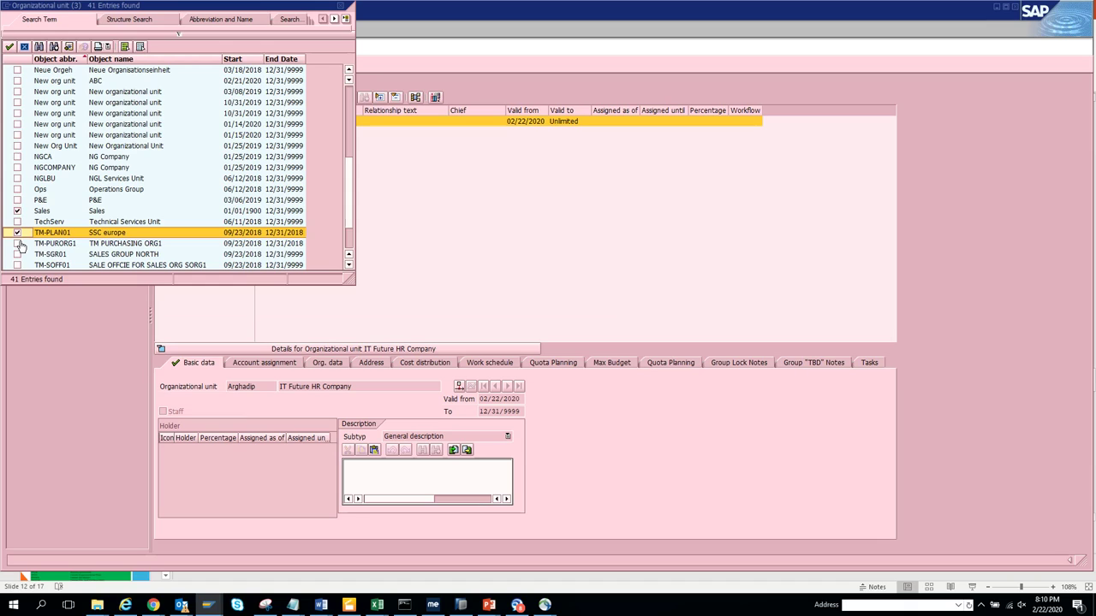
left_click(18, 244)
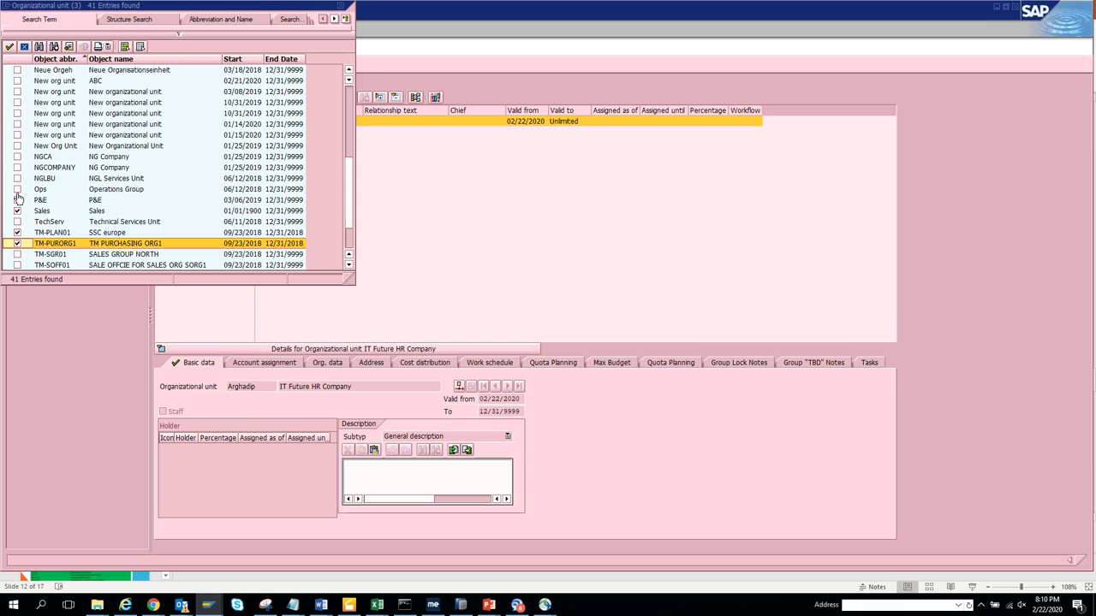
left_click(18, 190)
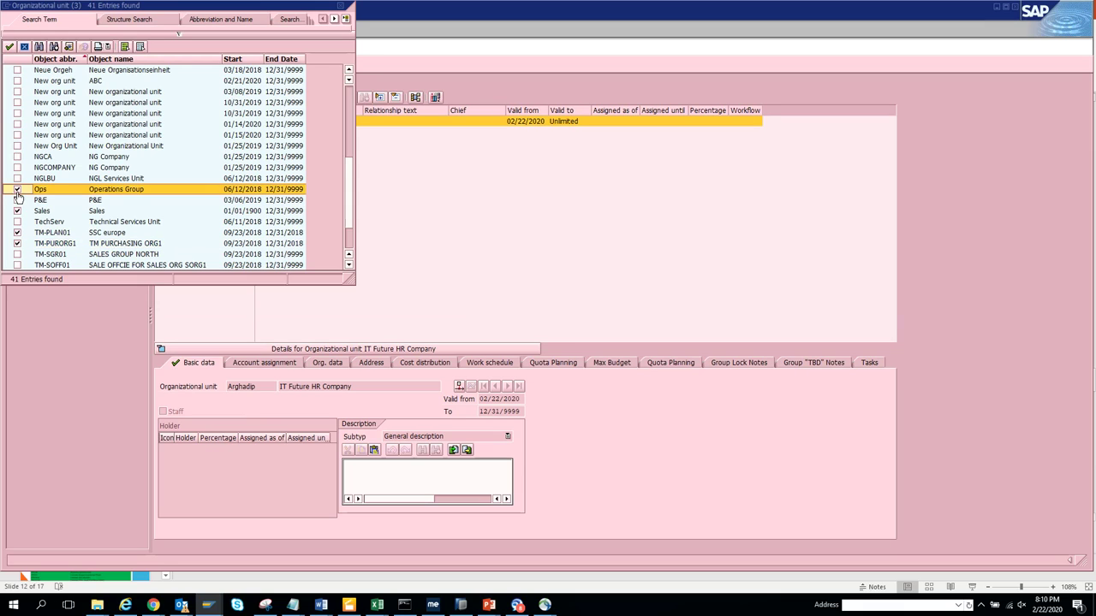
left_click(9, 47)
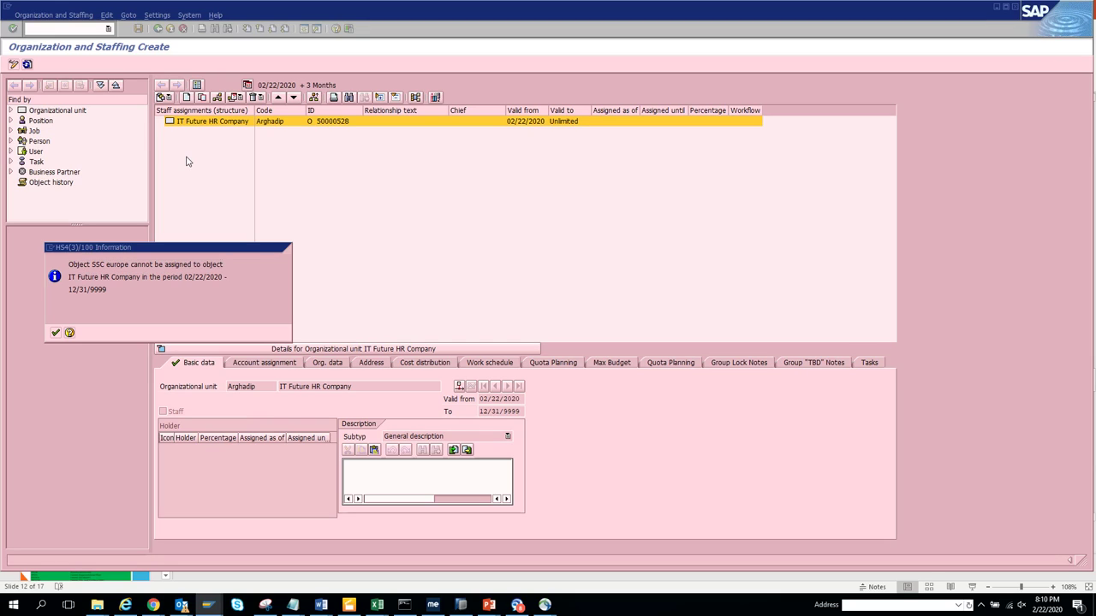
key("Return")
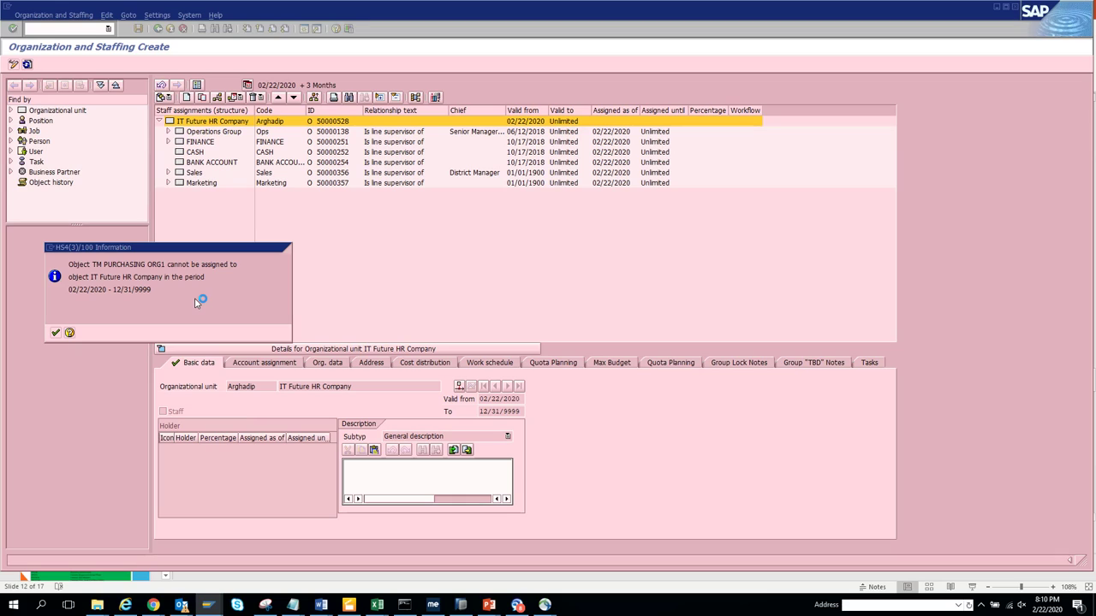
key("Return")
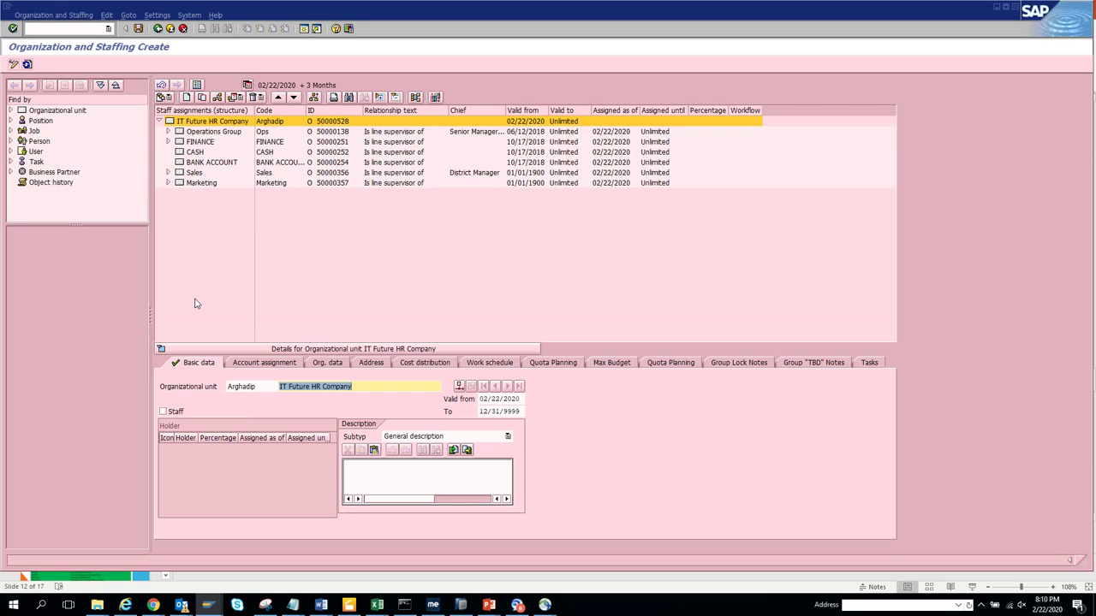
Delimit the Operations Group's assignment to IT Future HR Company with the delimit date 03/14/2090.
left_click(177, 135)
left_click(170, 132)
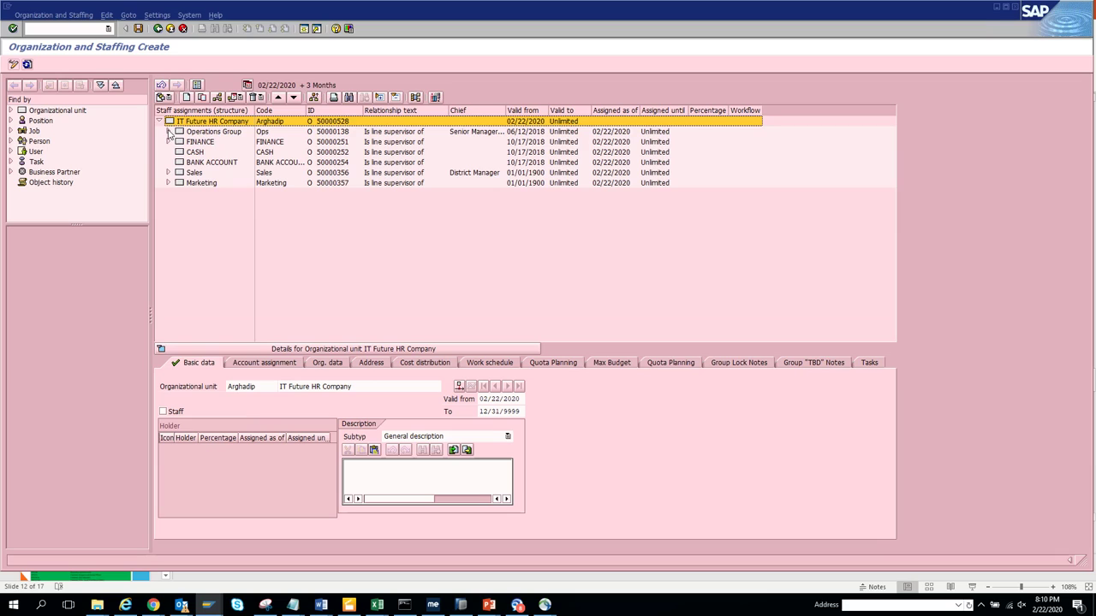
left_click(183, 136)
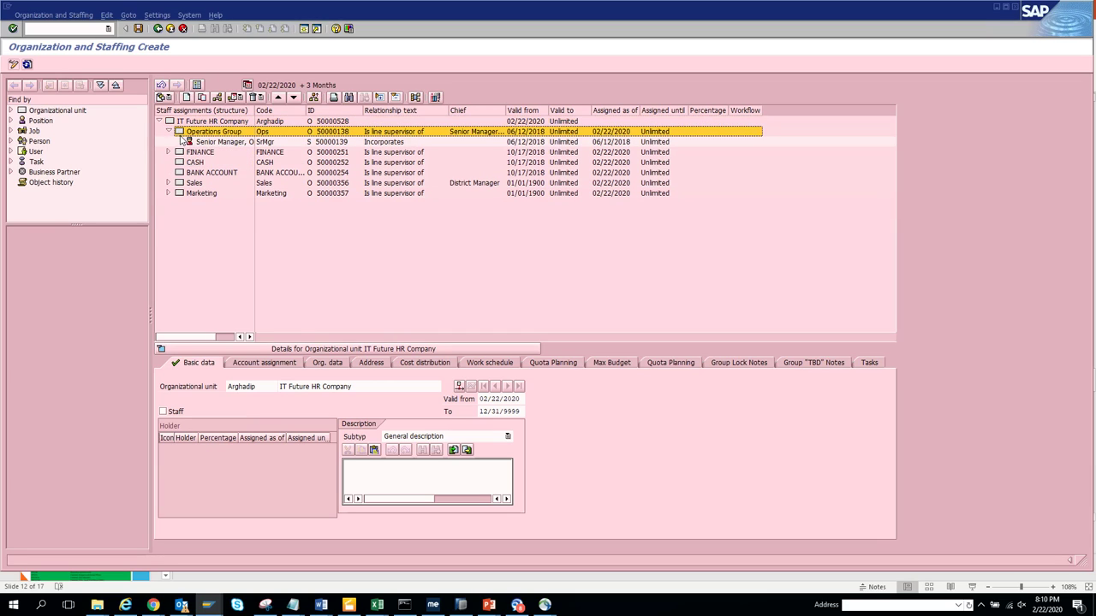
left_click(243, 99)
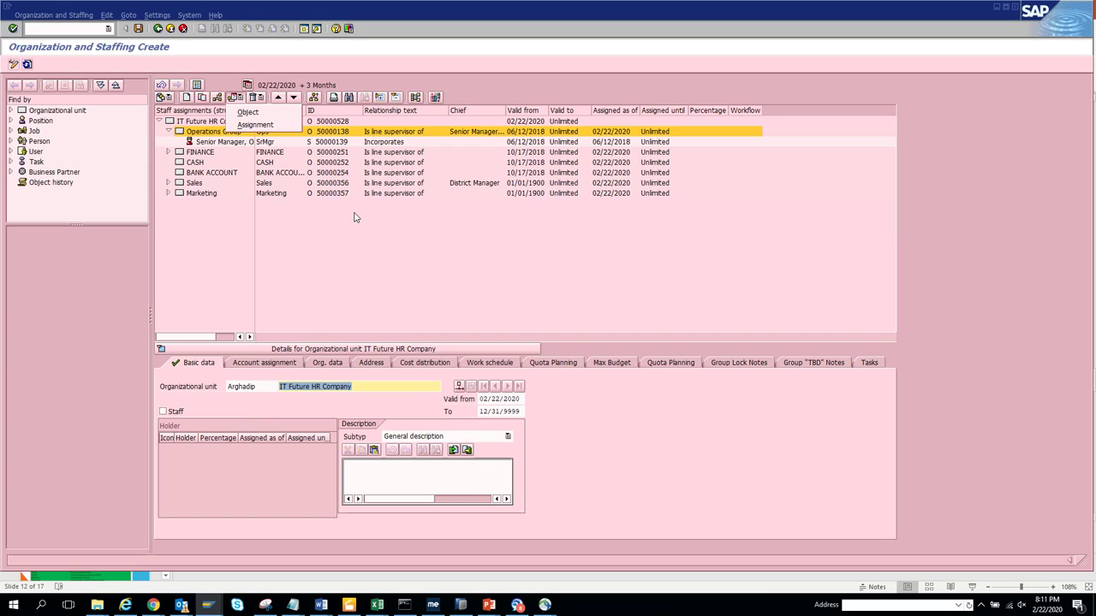
left_click(290, 127)
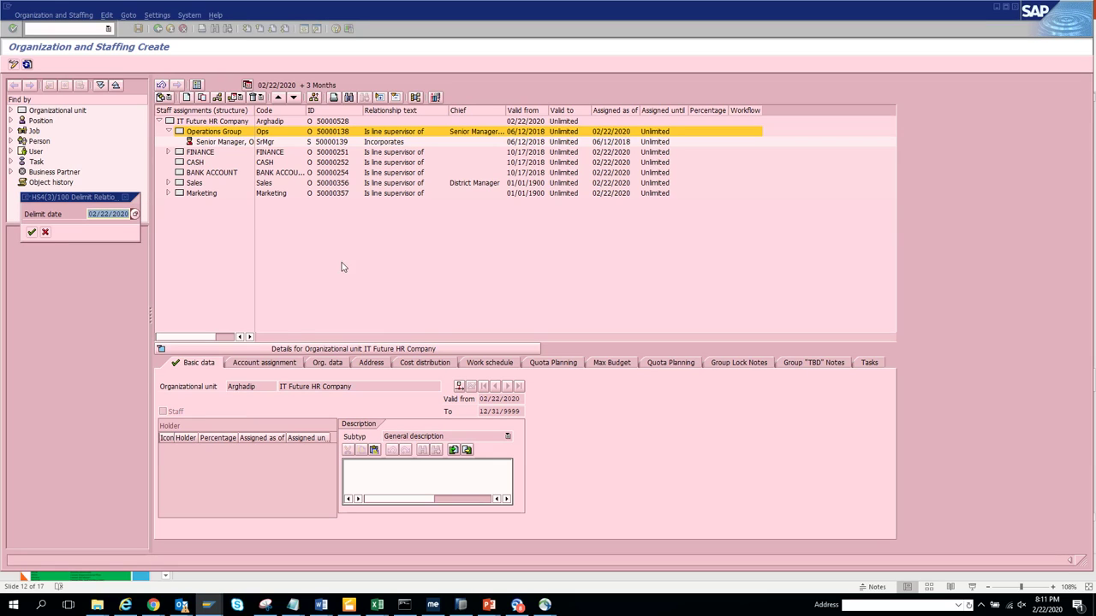
left_click(134, 214)
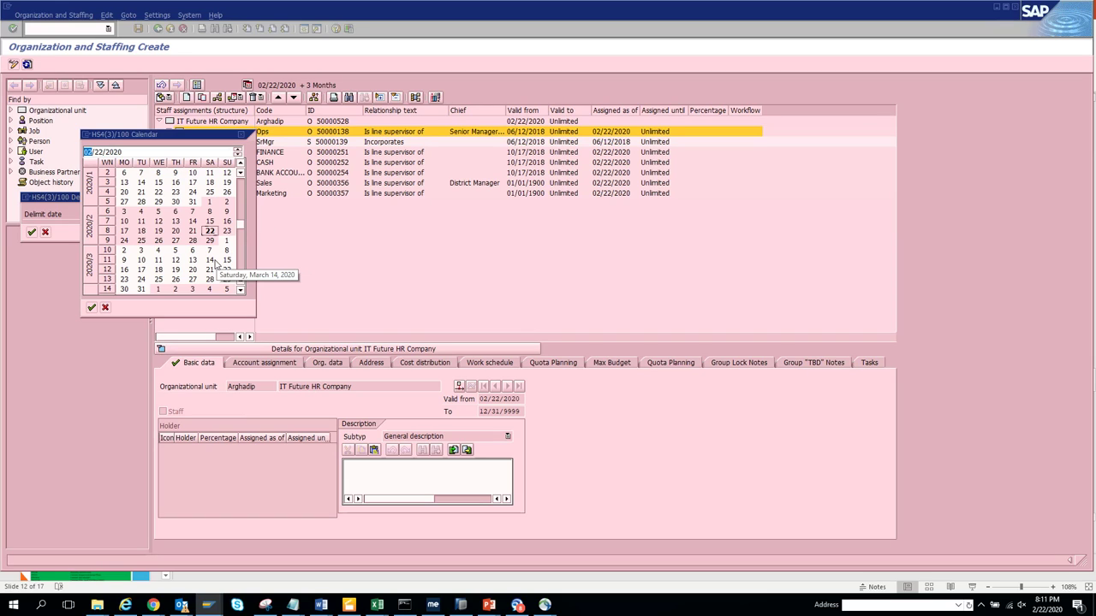
key("Return")
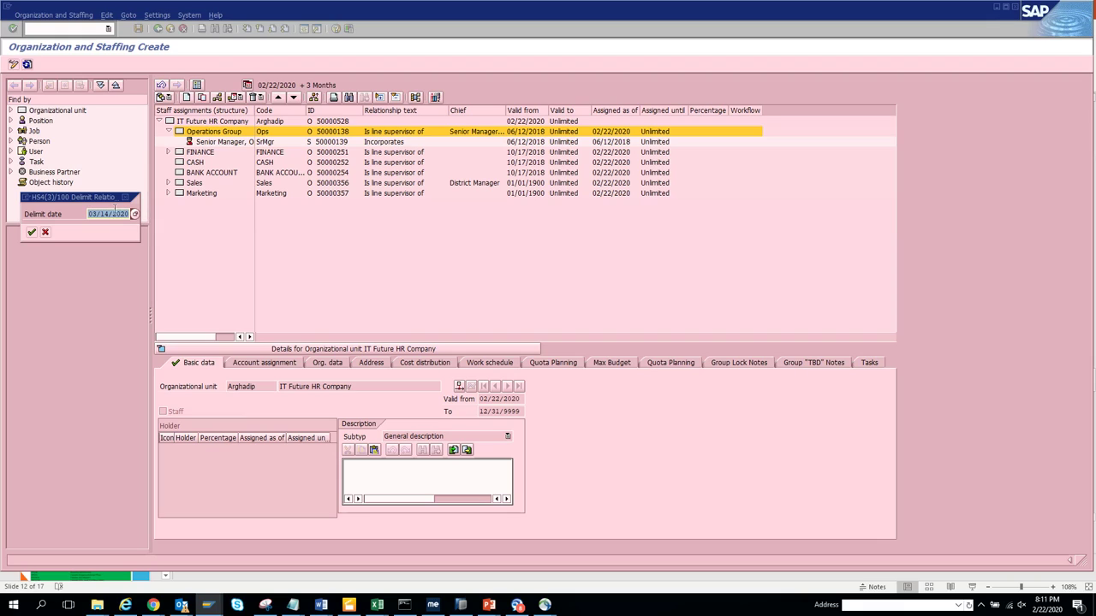
left_click(126, 212)
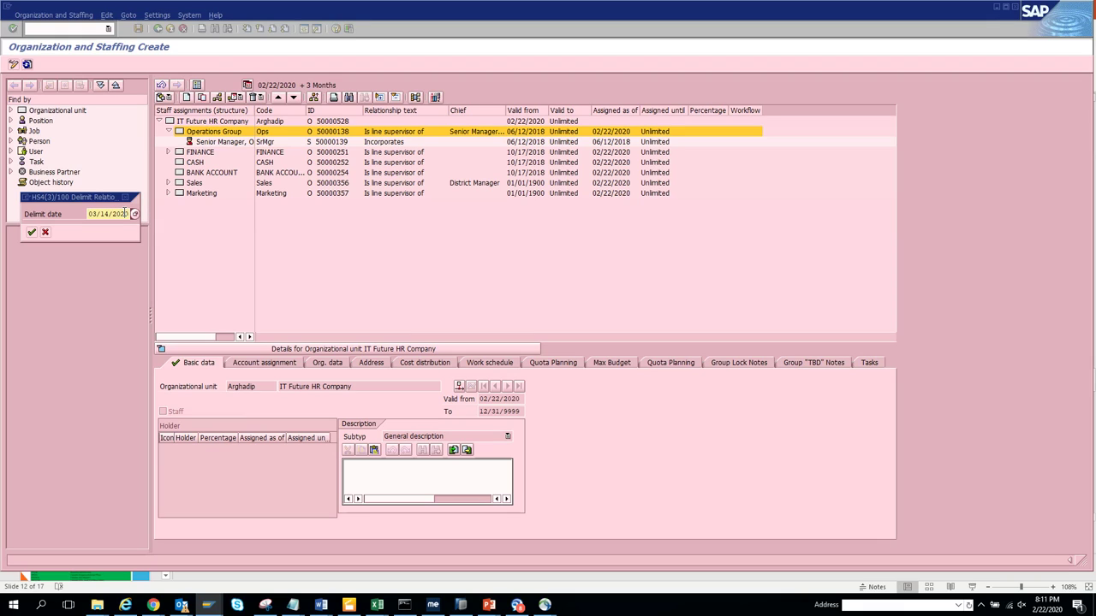
key("Return")
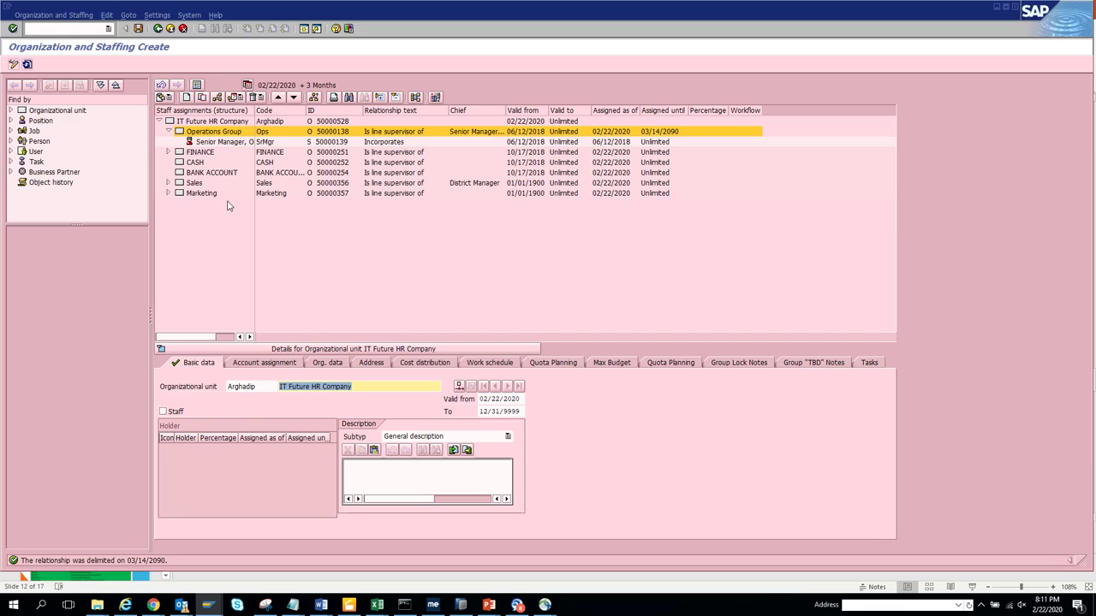
Expand FINANCE, Sales and Marketing, and examine the account assignment and organizational data of IT Future HR Company.
left_click(169, 153)
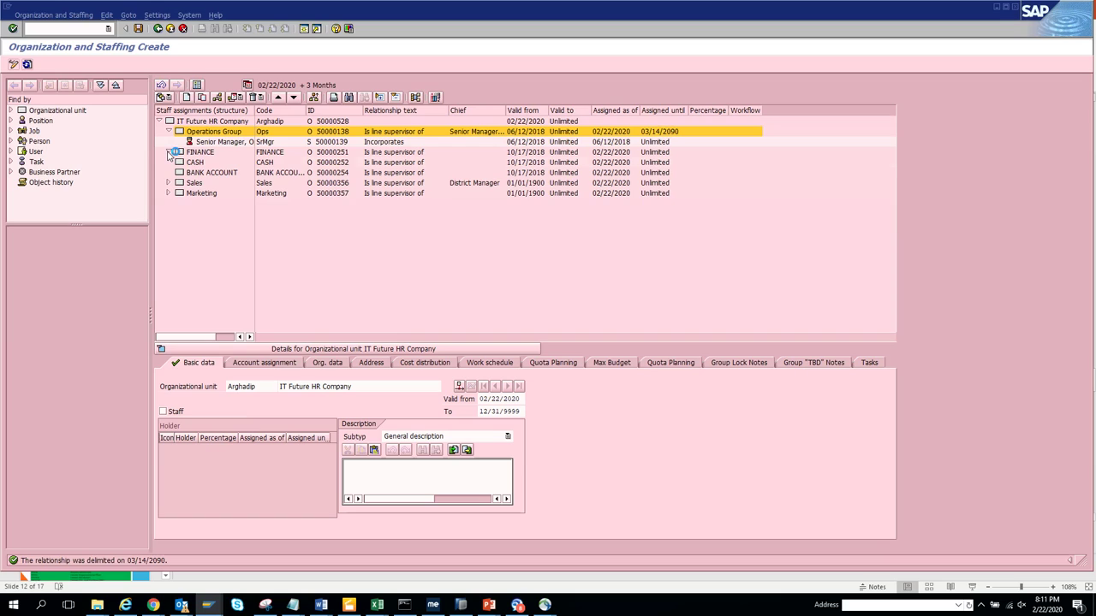
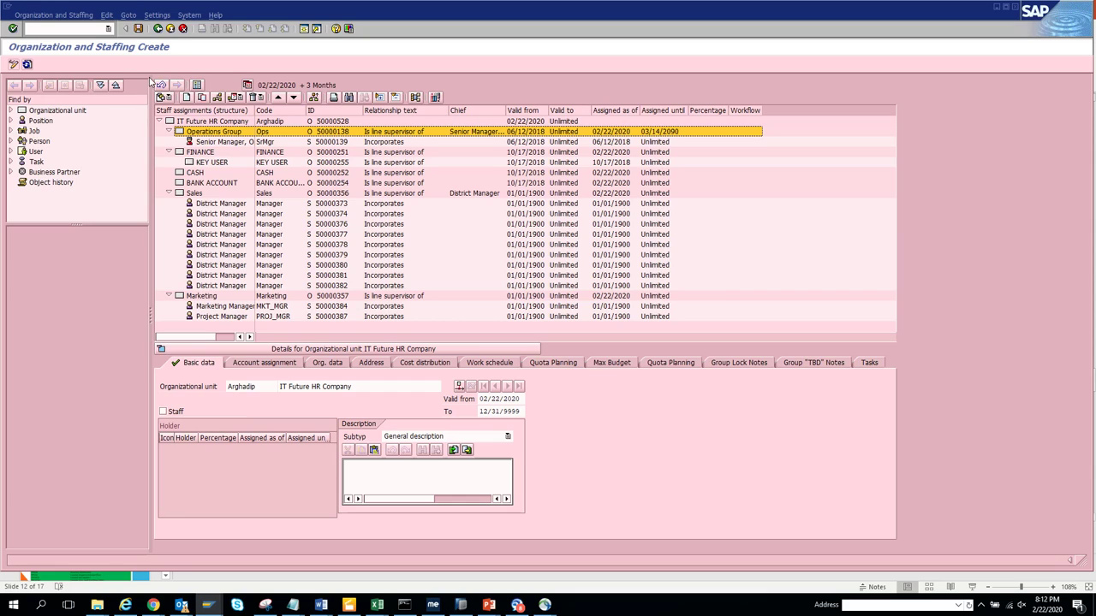
left_click(170, 121)
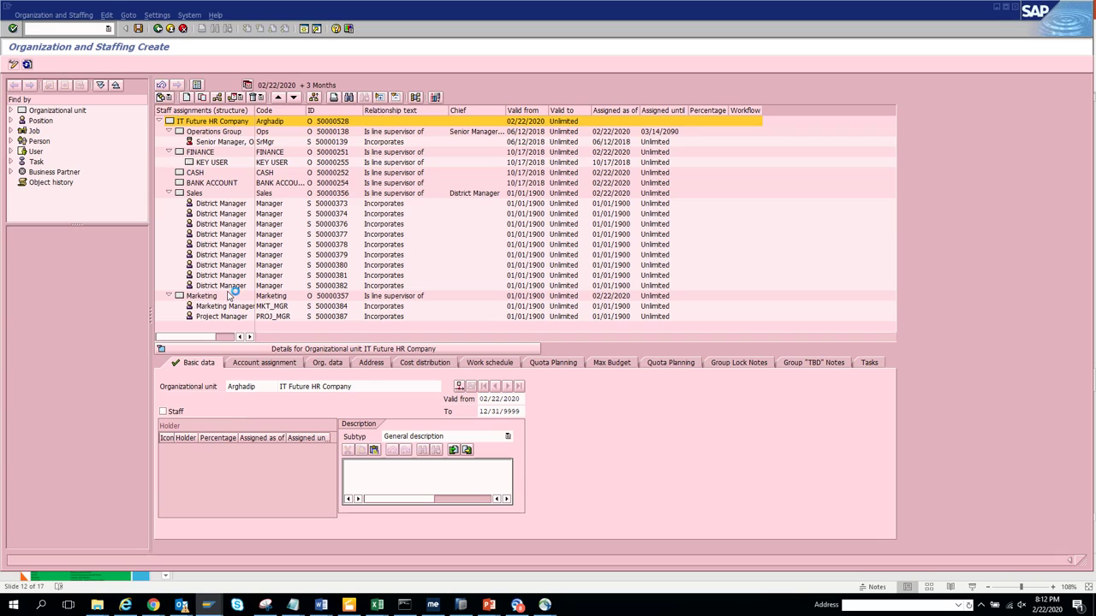
left_click(260, 363)
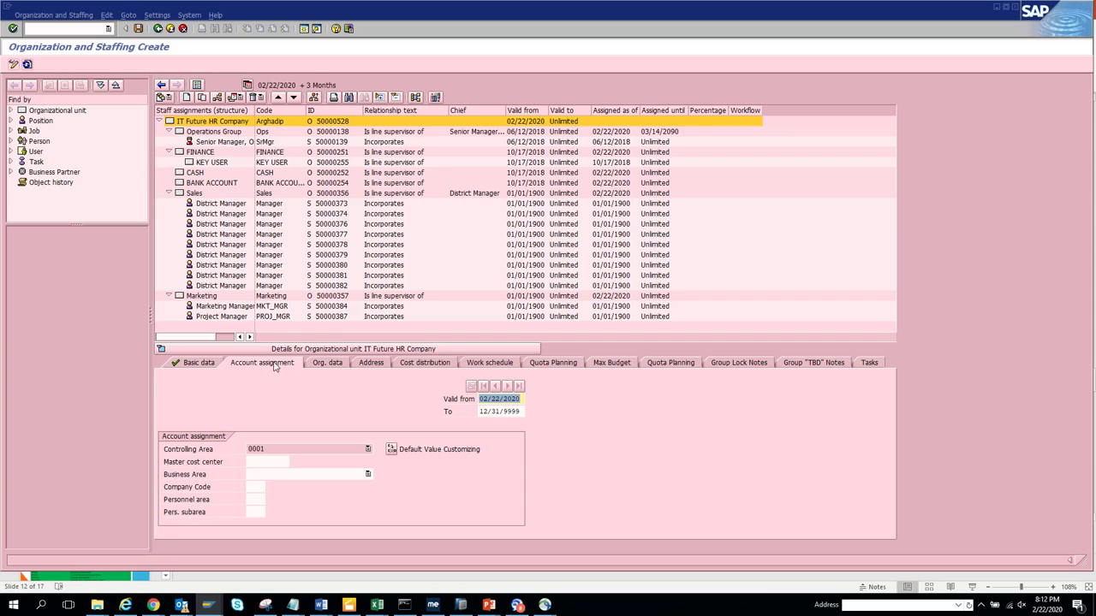
left_click(336, 366)
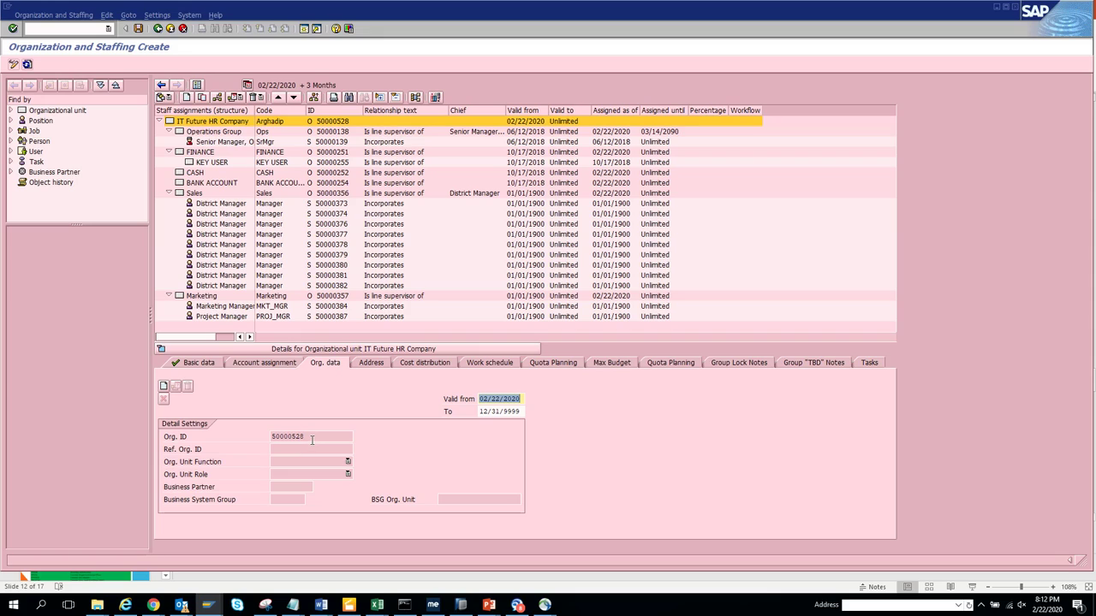
Fill in the main address of IT Future HR Company with the street, city, country US and region NY.
left_click(372, 363)
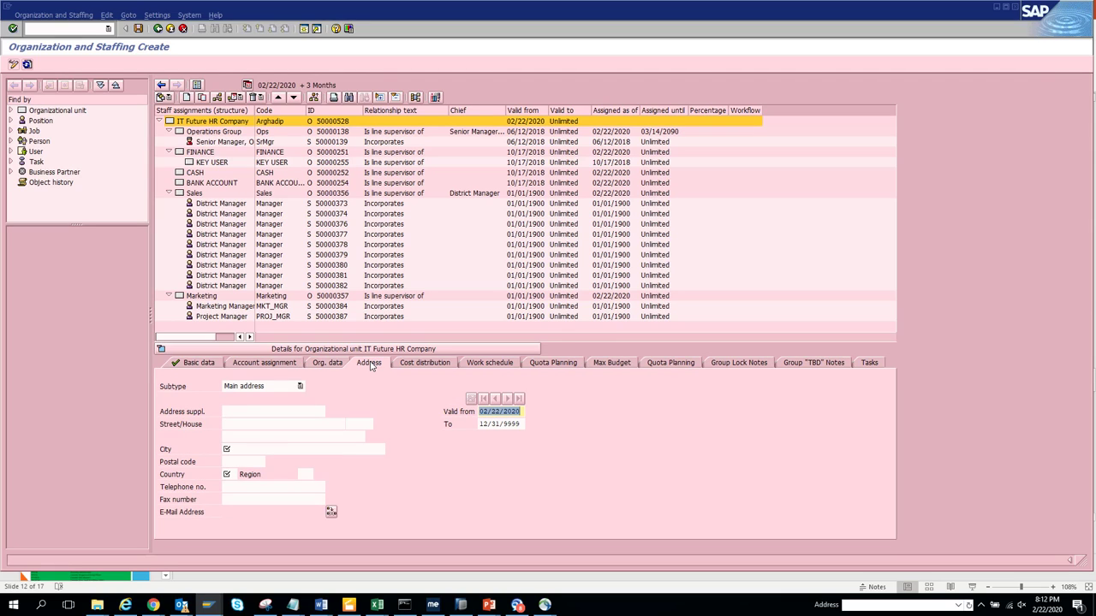
left_click(247, 425)
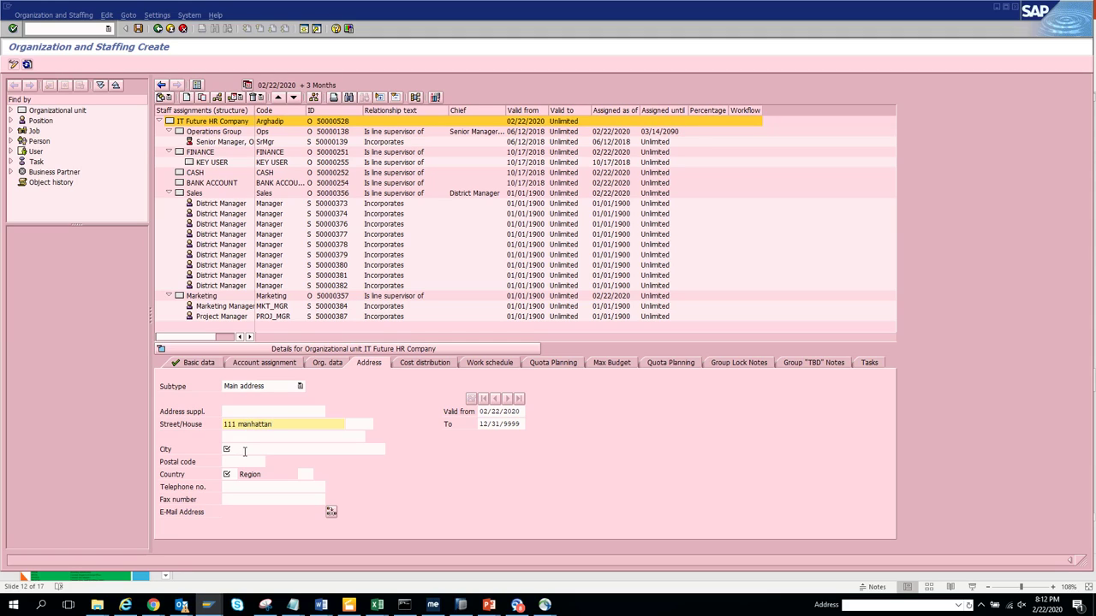
left_click(245, 452)
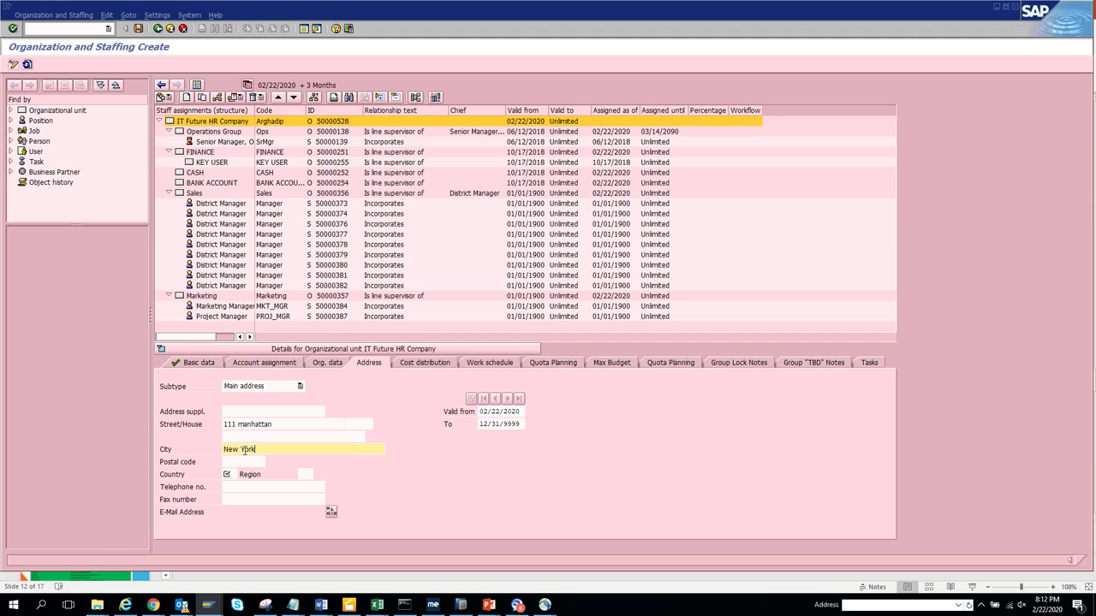
left_click(233, 475)
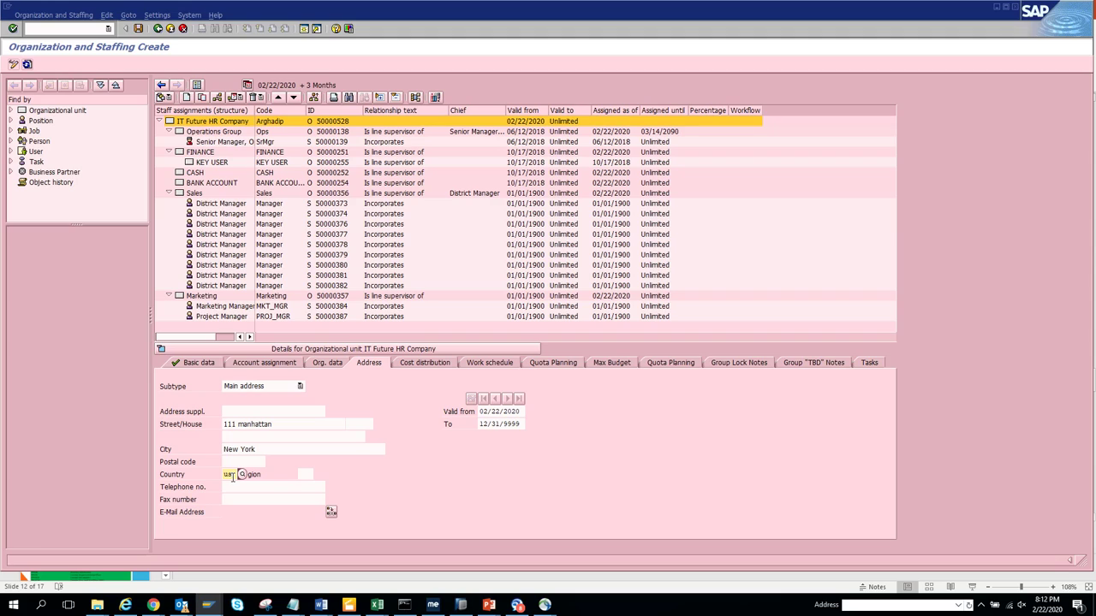
key("Tab")
type("ny")
key("Return")
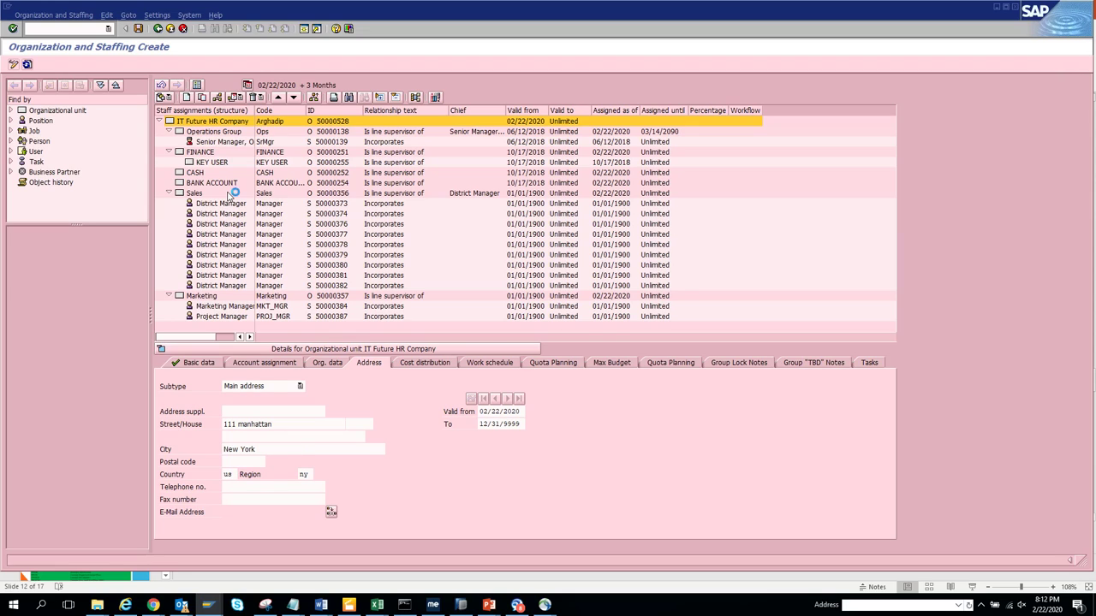
Review the cost distribution, work schedule groups, quota planning, maximum budget and tasks of IT Future HR Company.
left_click(451, 362)
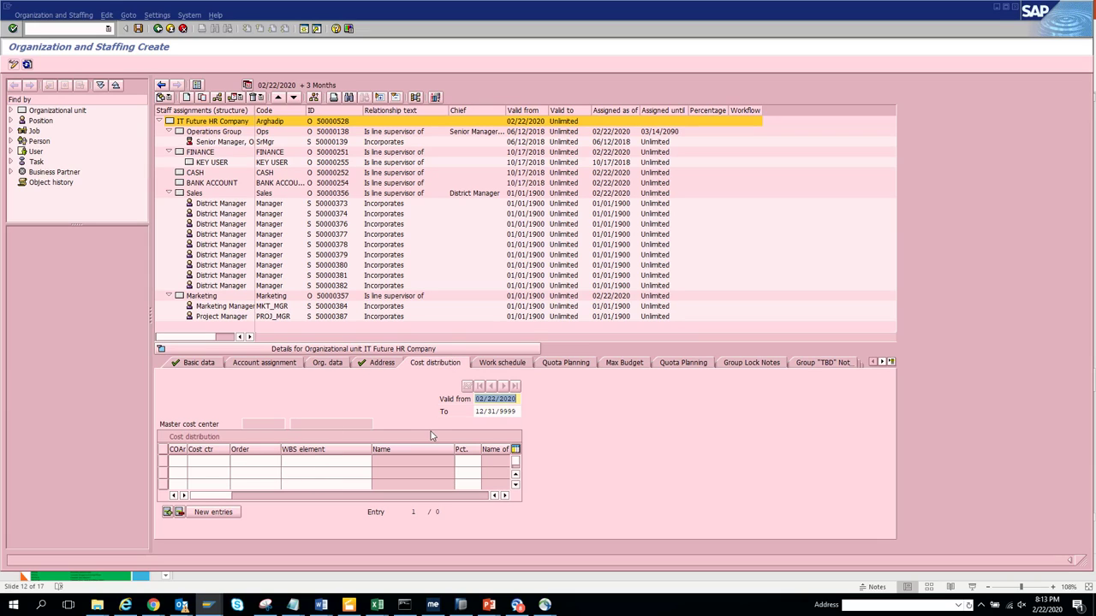
left_click(515, 365)
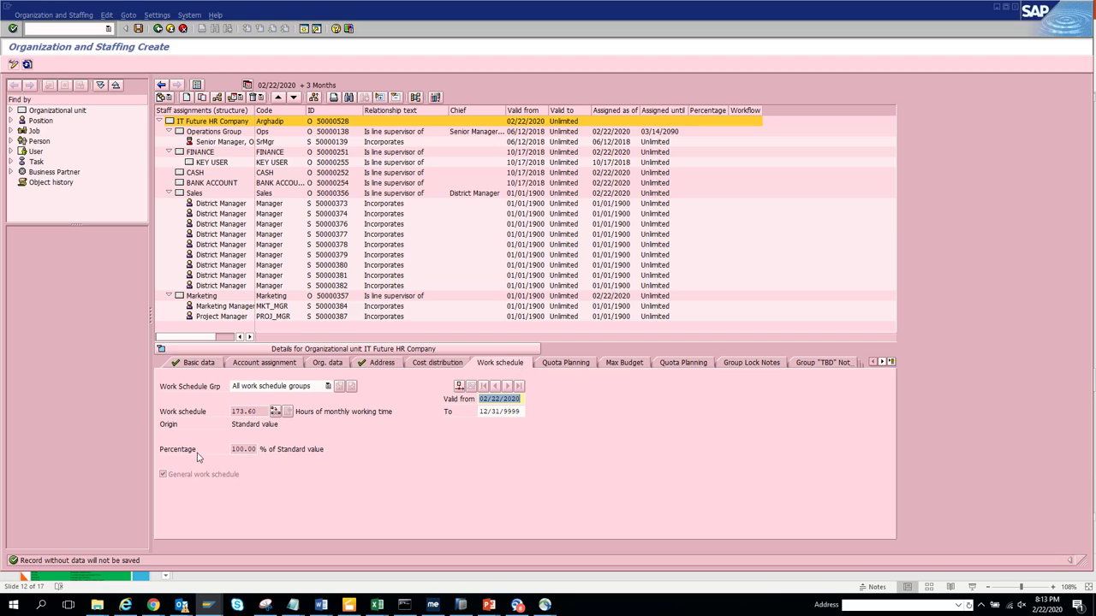
left_click(327, 387)
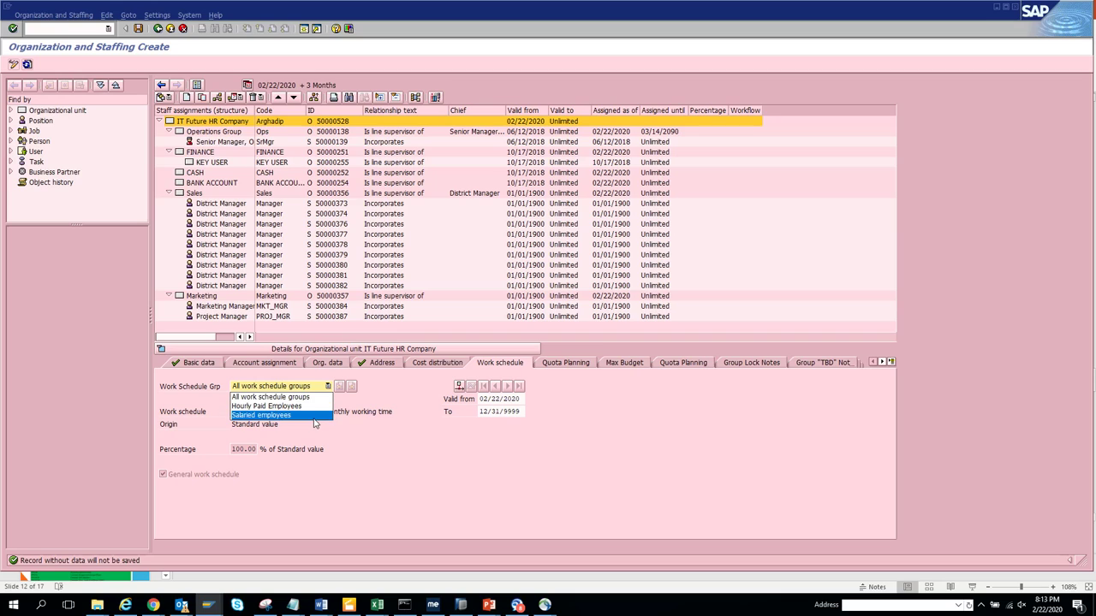
left_click(405, 483)
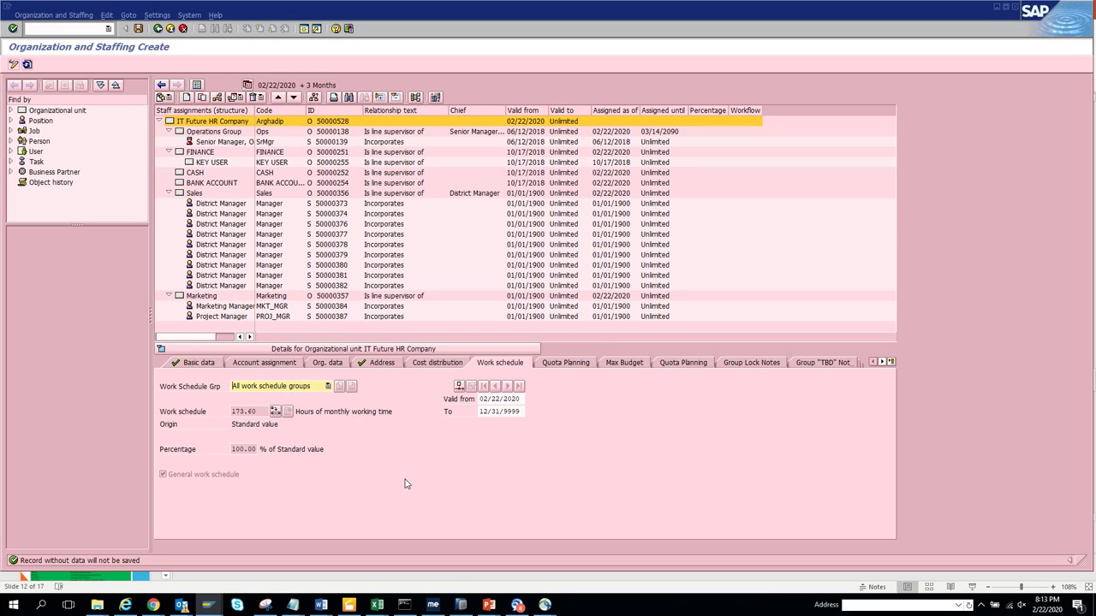
left_click(583, 365)
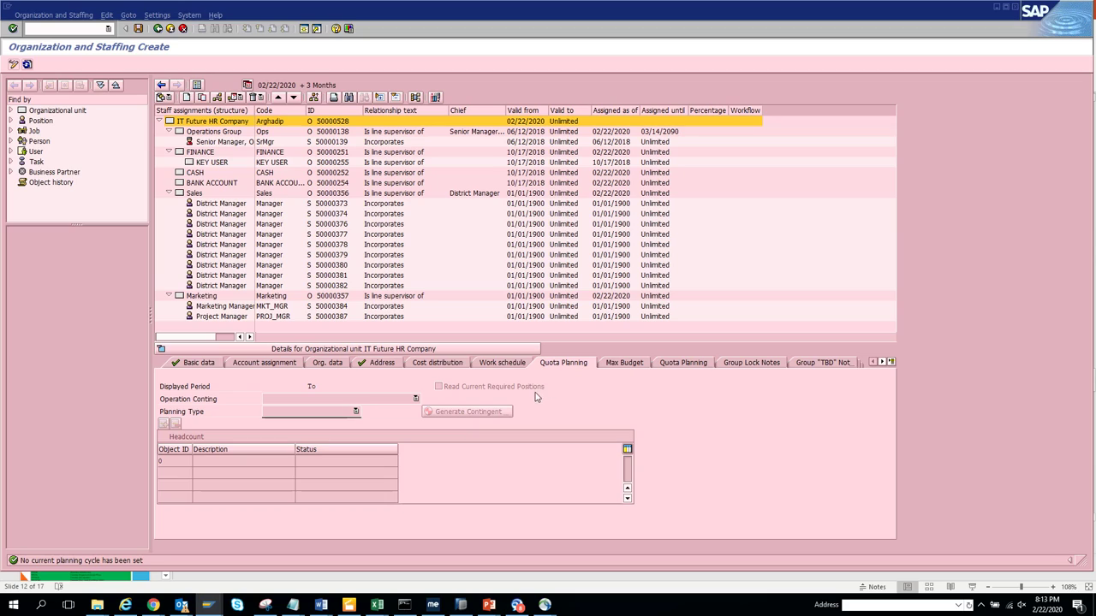
left_click(624, 363)
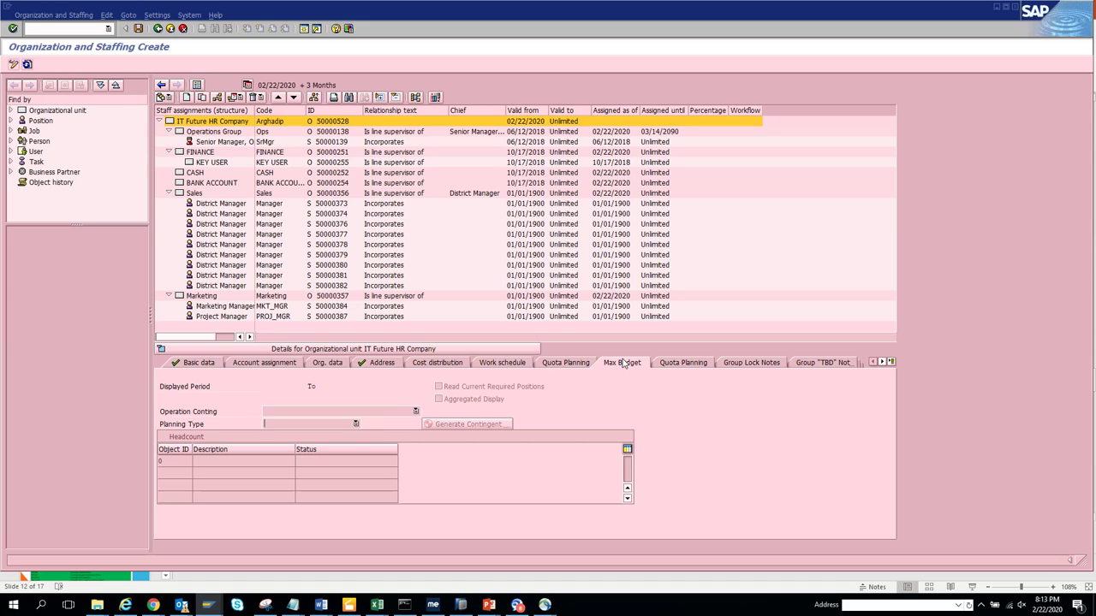
left_click(891, 362)
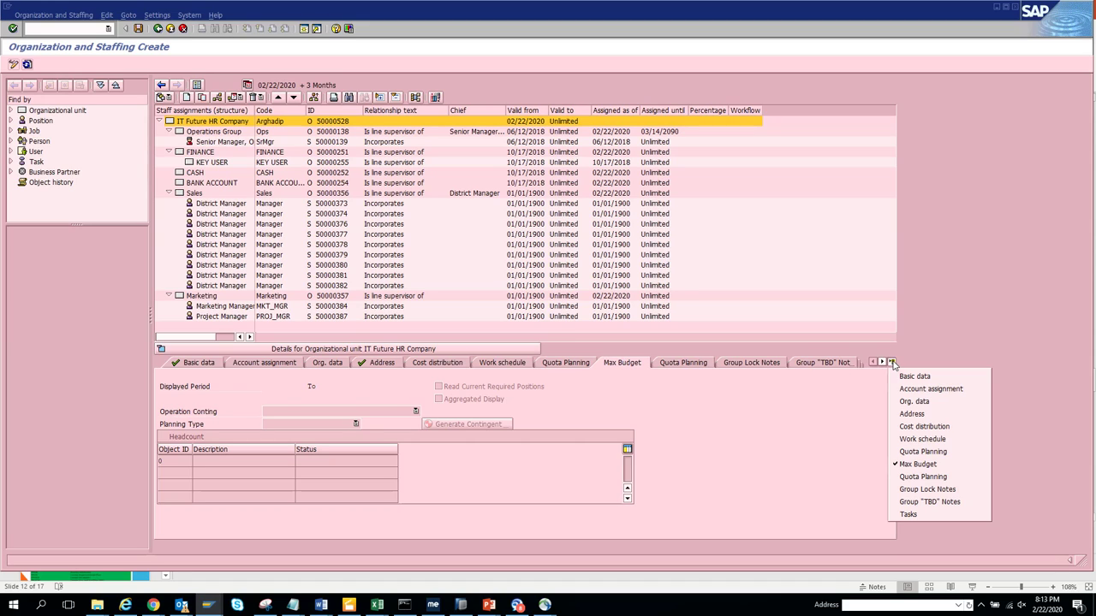
left_click(908, 513)
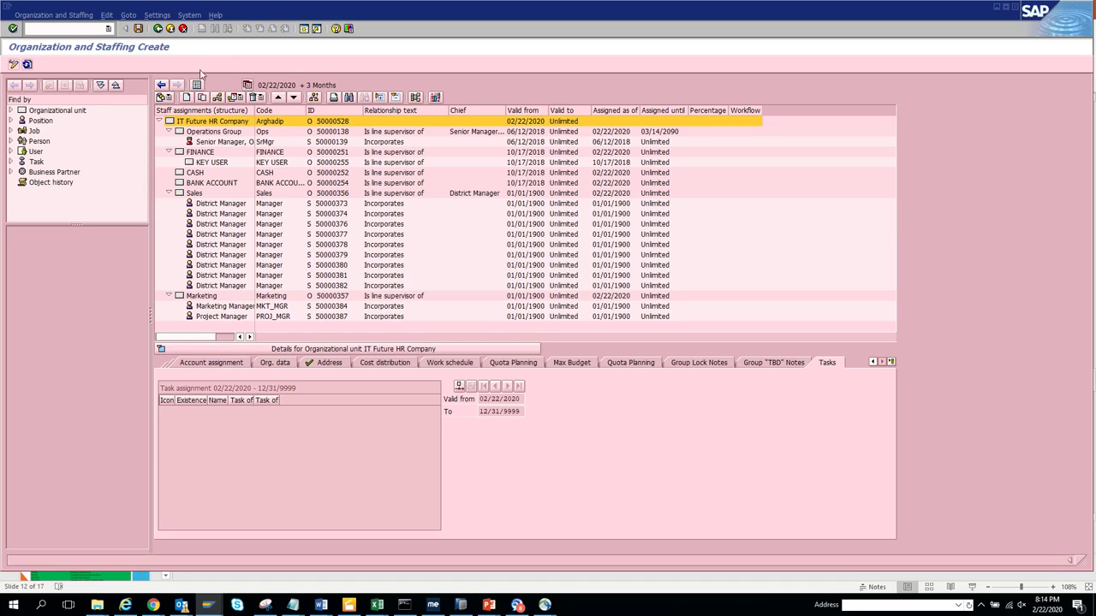
Assign only the Chief Executive Officer position to IT Future HR Company through the Incorporates relationship.
left_click(218, 97)
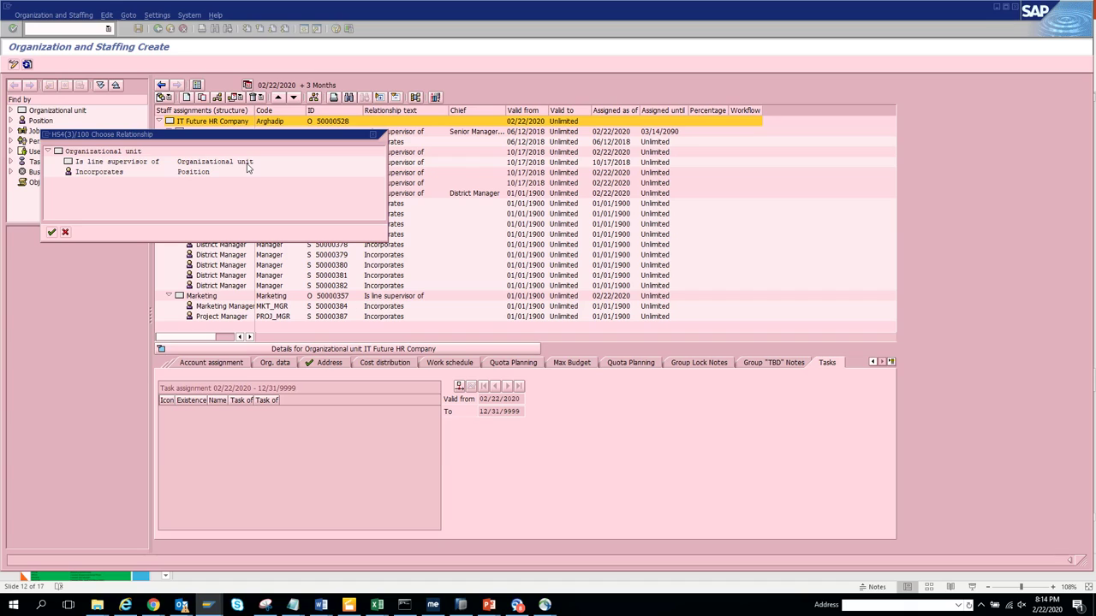
left_click(101, 172)
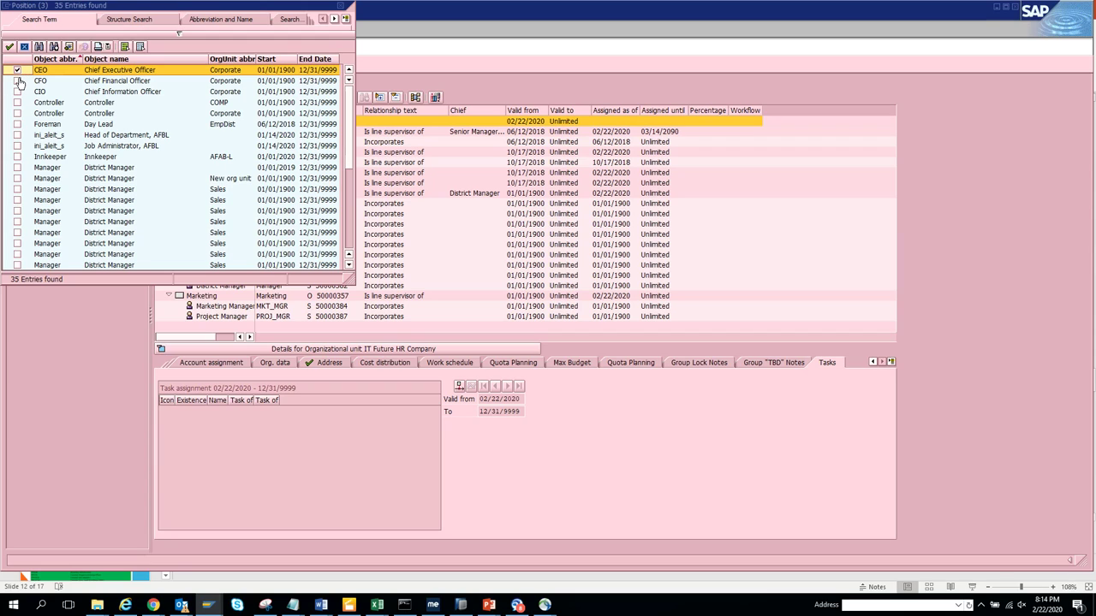
left_click(18, 81)
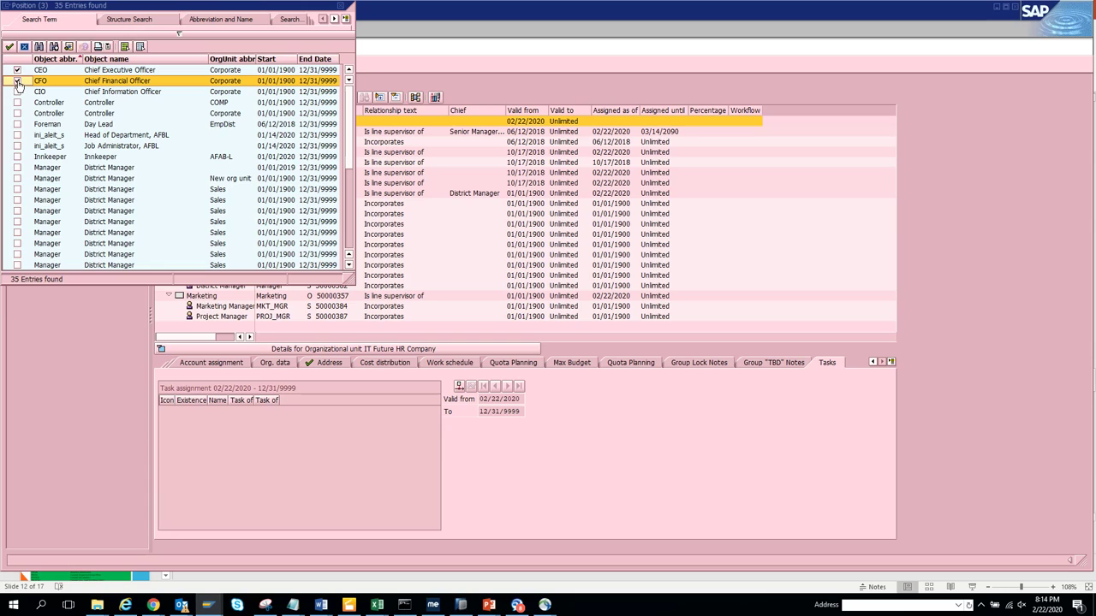
left_click(17, 81)
left_click(10, 49)
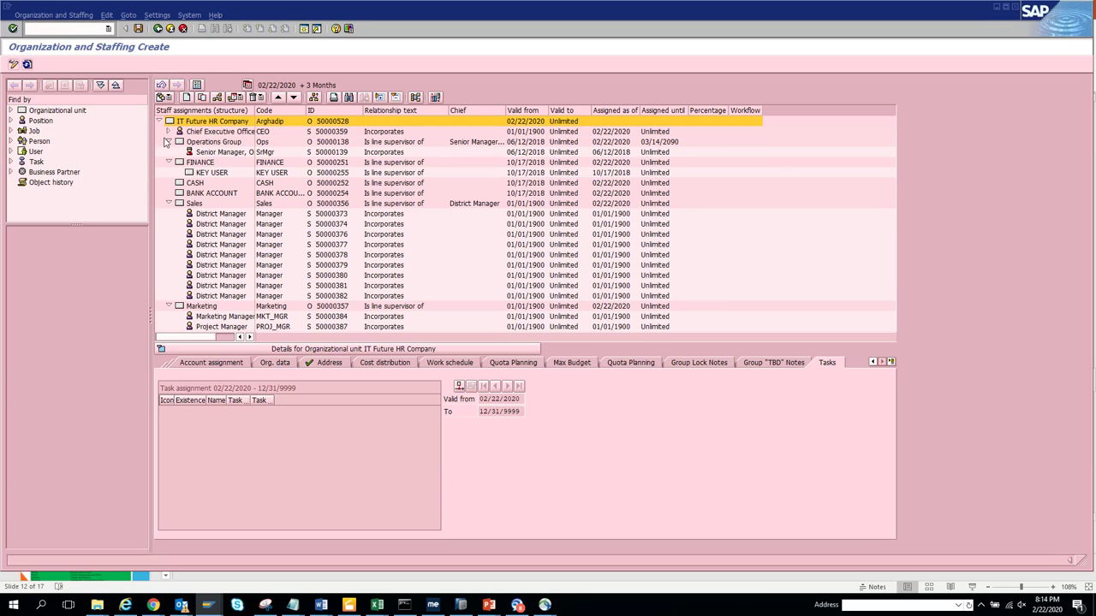
Flag the Chief Executive Officer position as Staff in its basic data and dismiss the help text on the staff indicator.
left_click(180, 131)
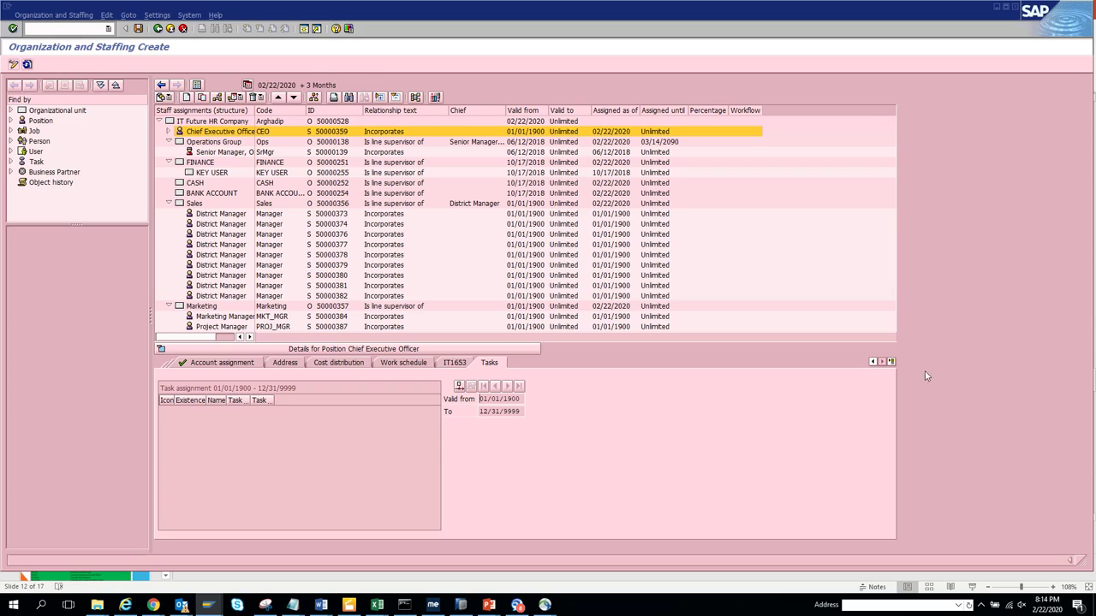
left_click(891, 362)
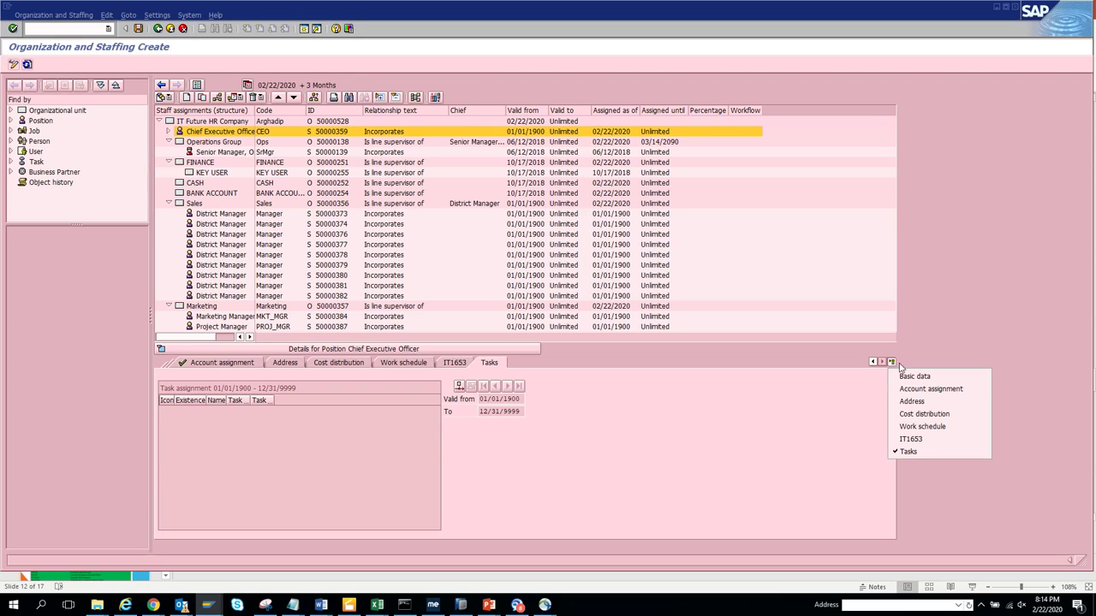
left_click(908, 378)
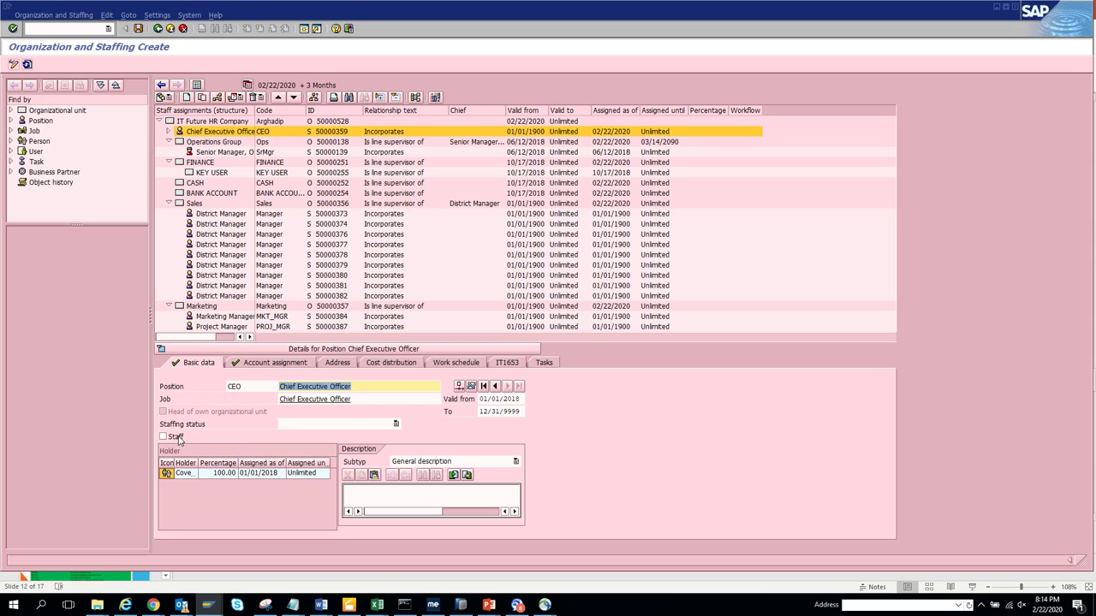
left_click(175, 438)
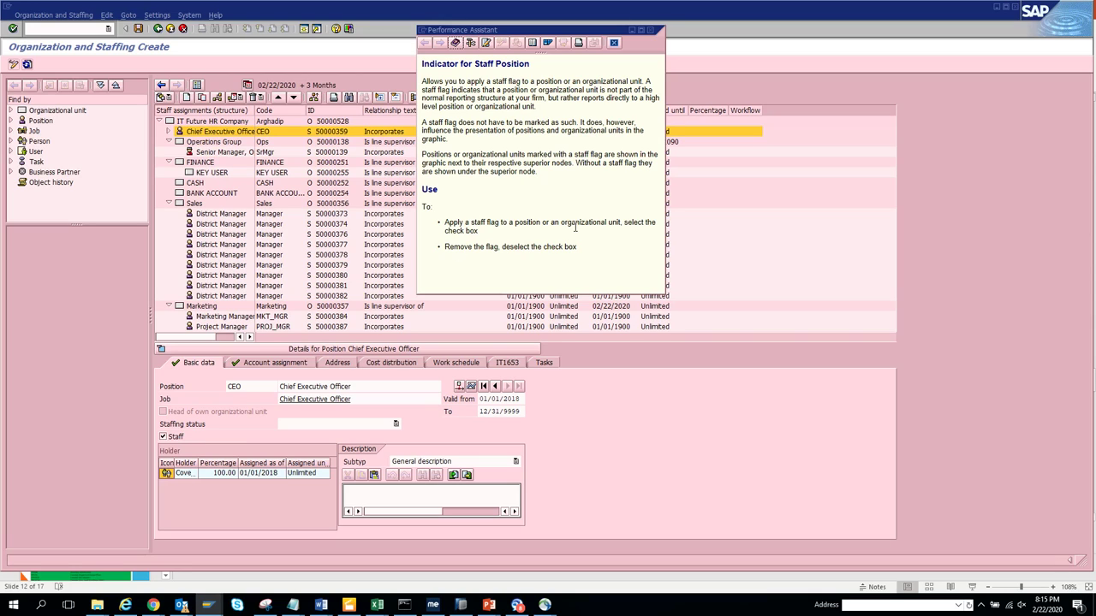
left_click(657, 30)
Examine the Chief Executive Officer's staffing status options and address, and compare its basic data with the Senior Manager, Operations position.
left_click(397, 424)
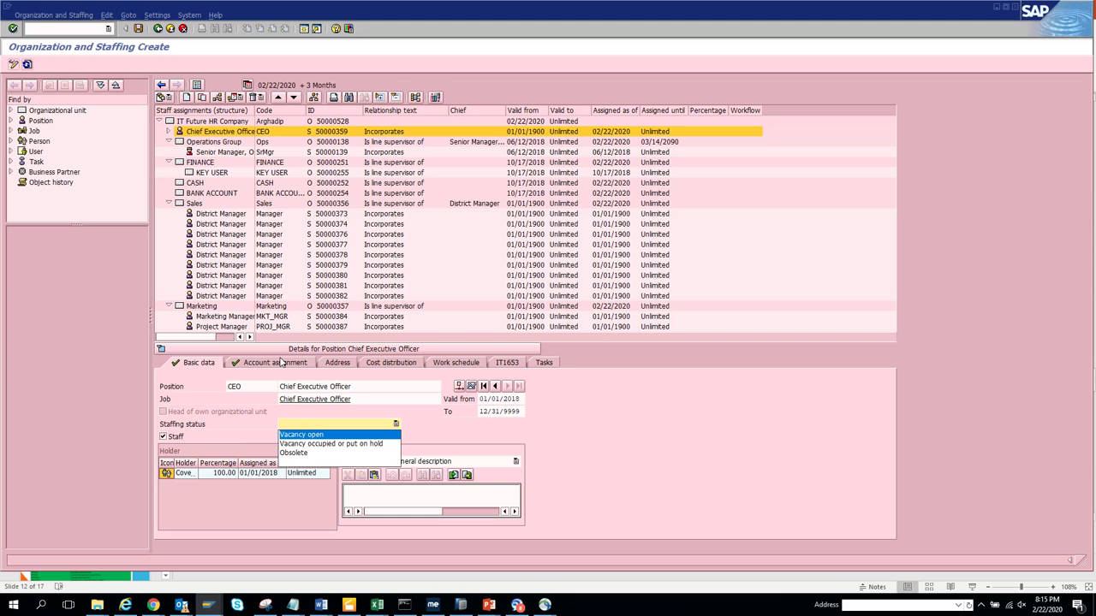
left_click(282, 363)
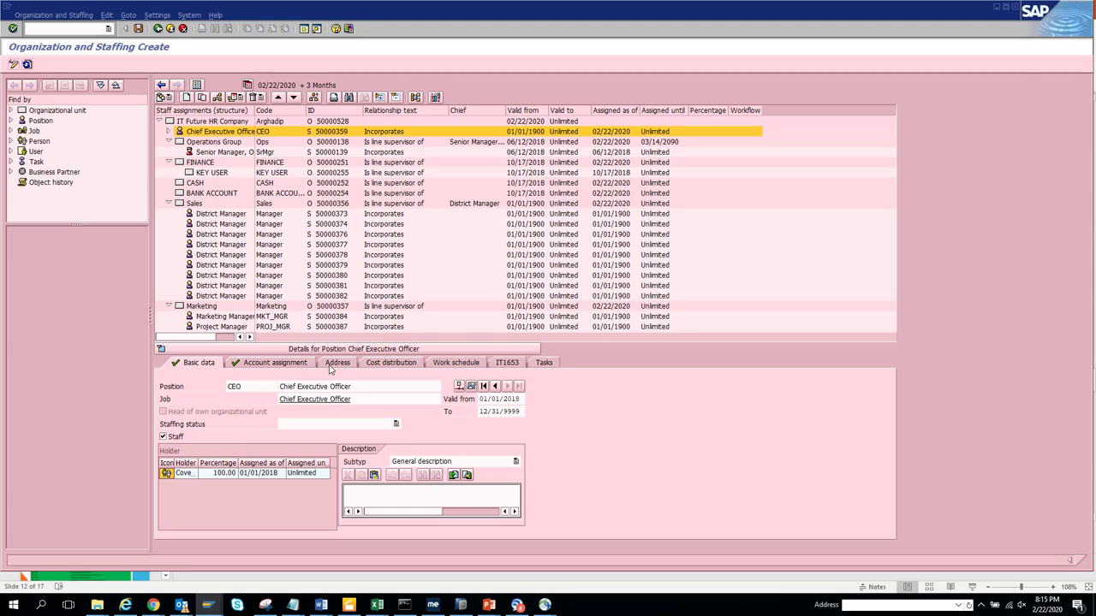
left_click(336, 363)
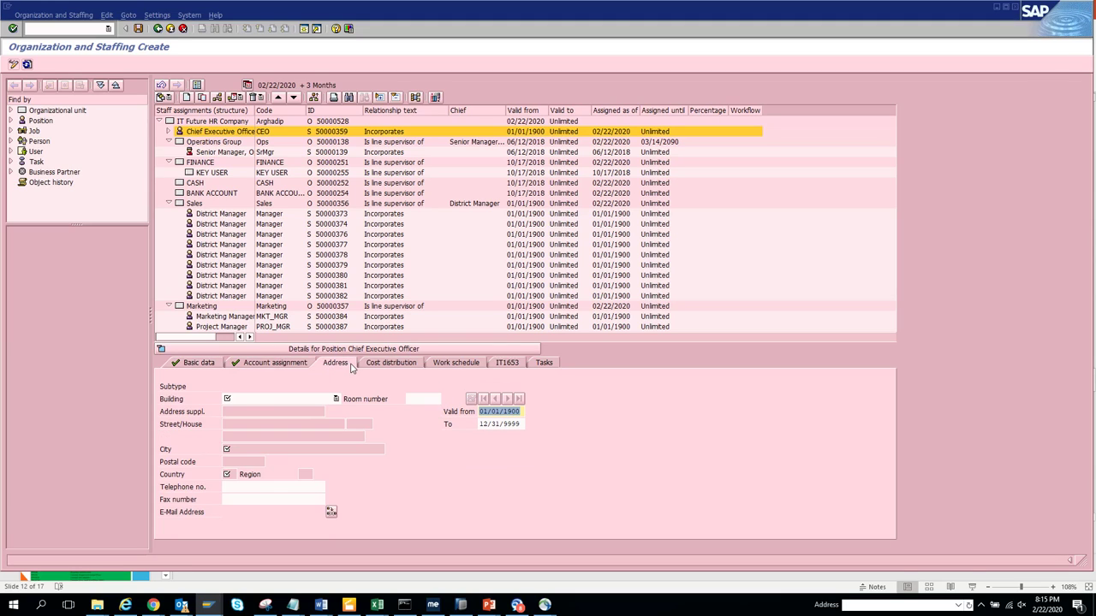
left_click(220, 152)
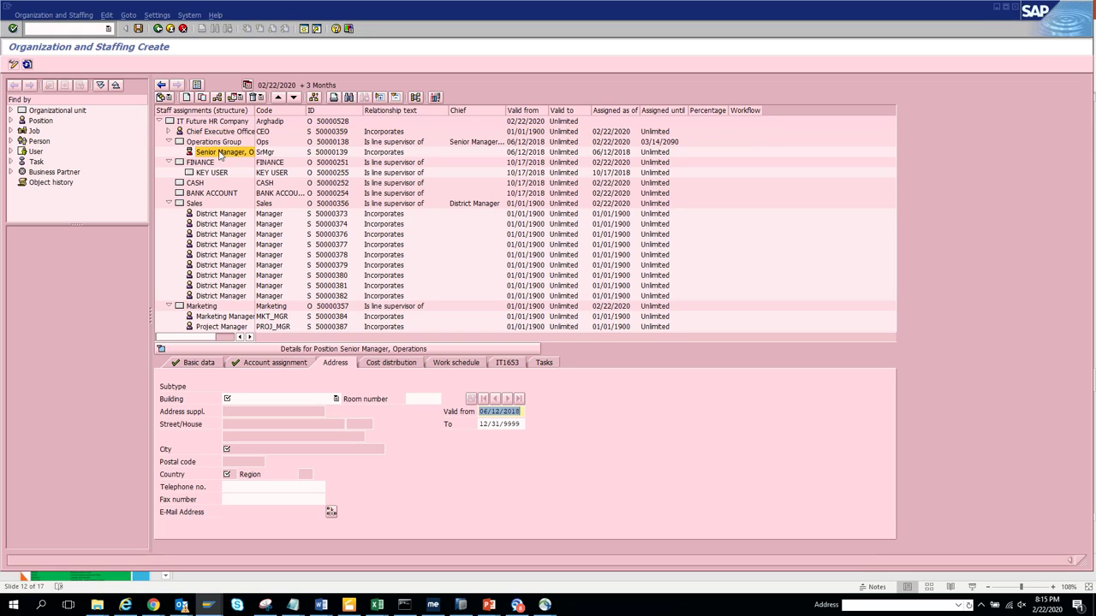
left_click(190, 361)
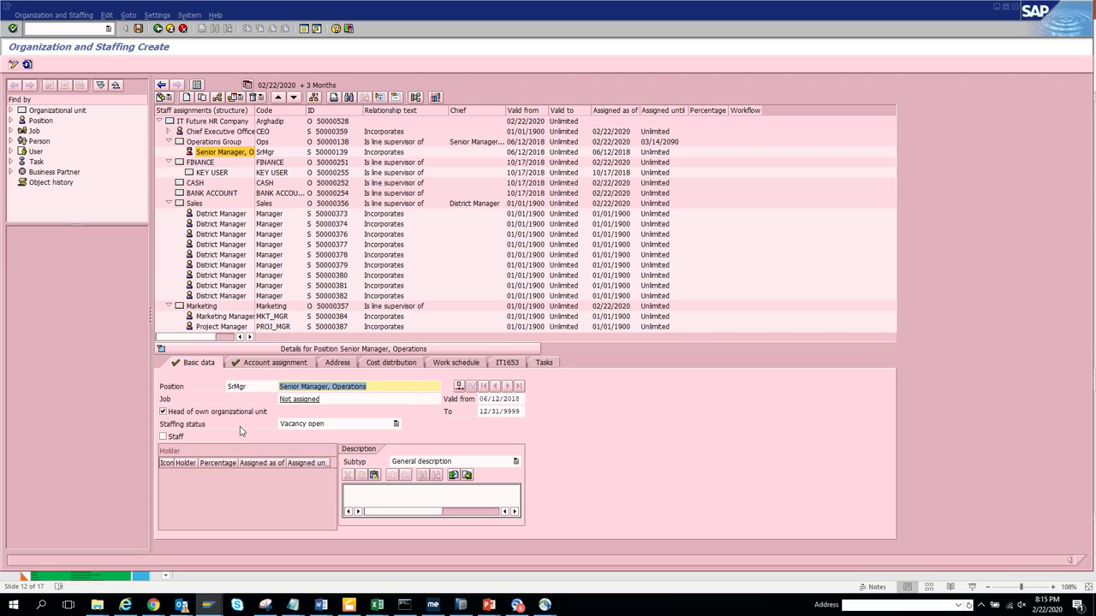
left_click(221, 132)
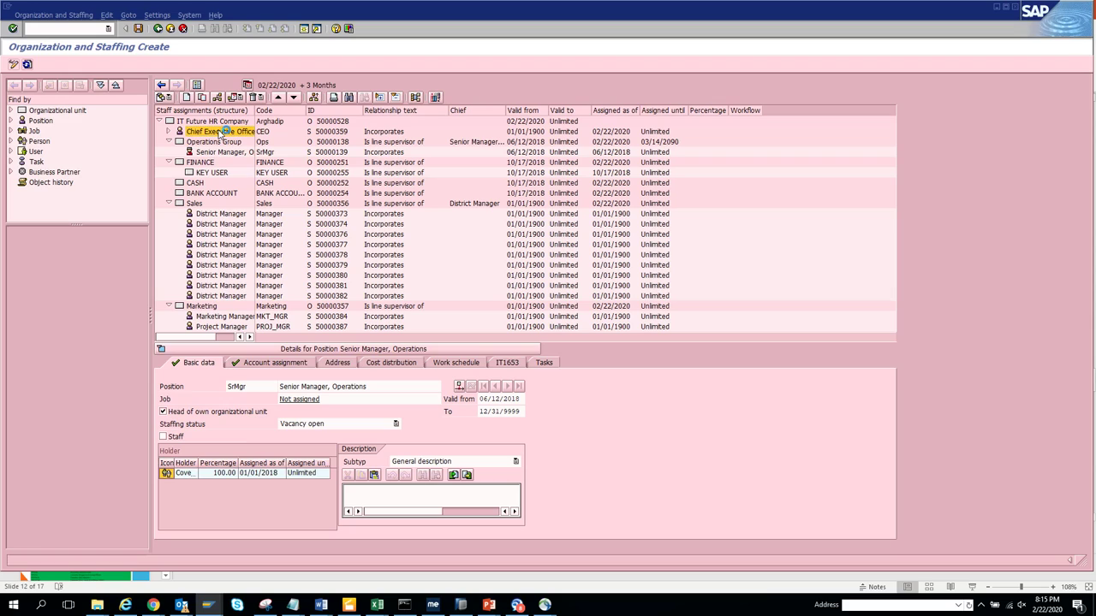
left_click(225, 414)
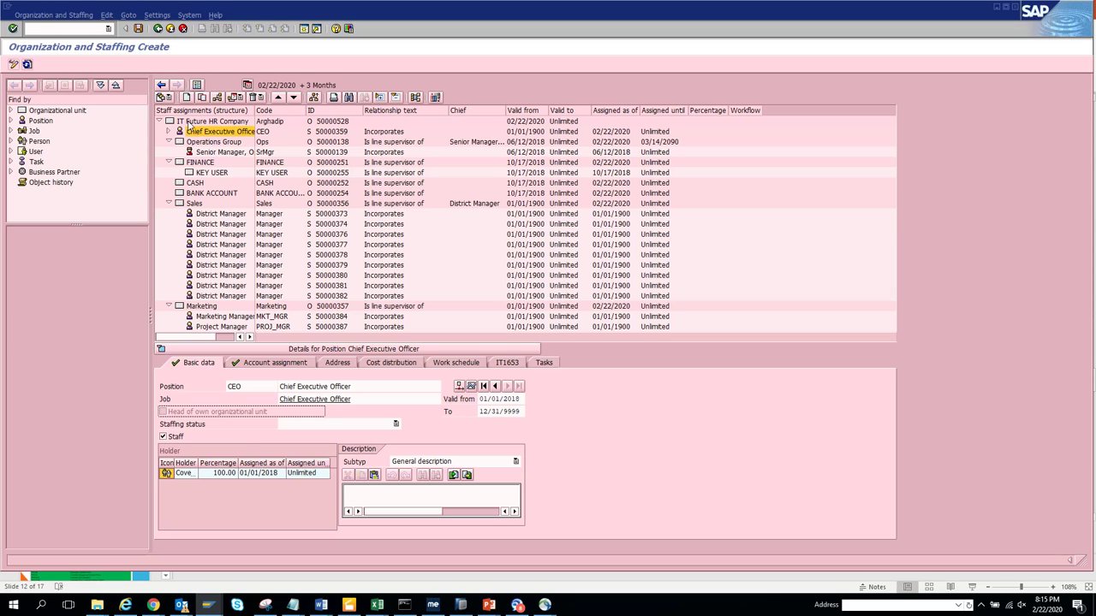
Assign the Head of Department, AFBL position to IT Future HR Company through the Incorporates relationship.
left_click(179, 122)
left_click(214, 98)
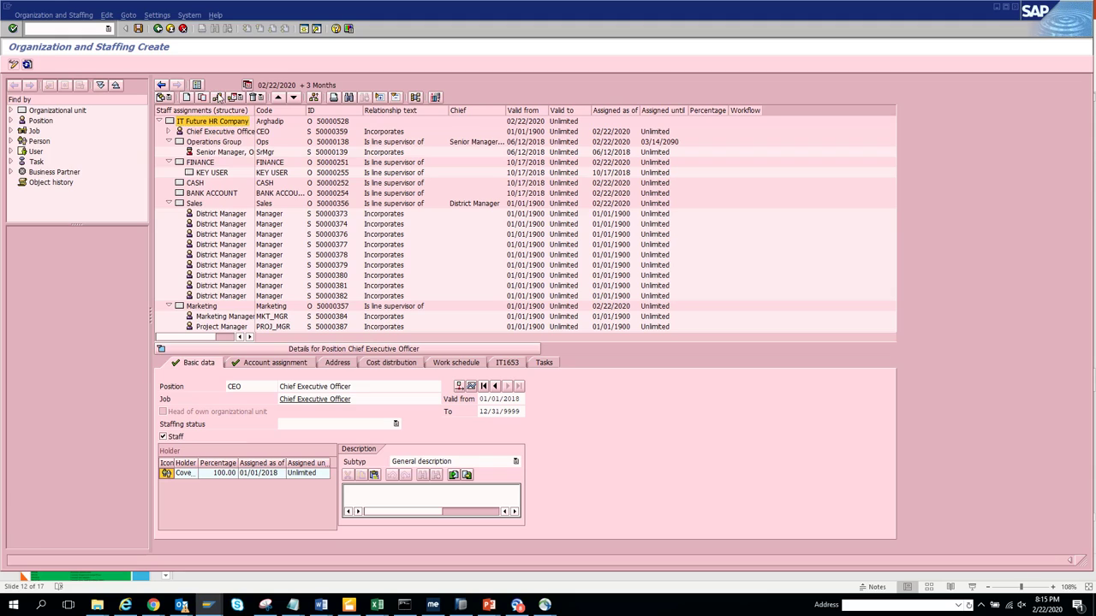
left_click(53, 232)
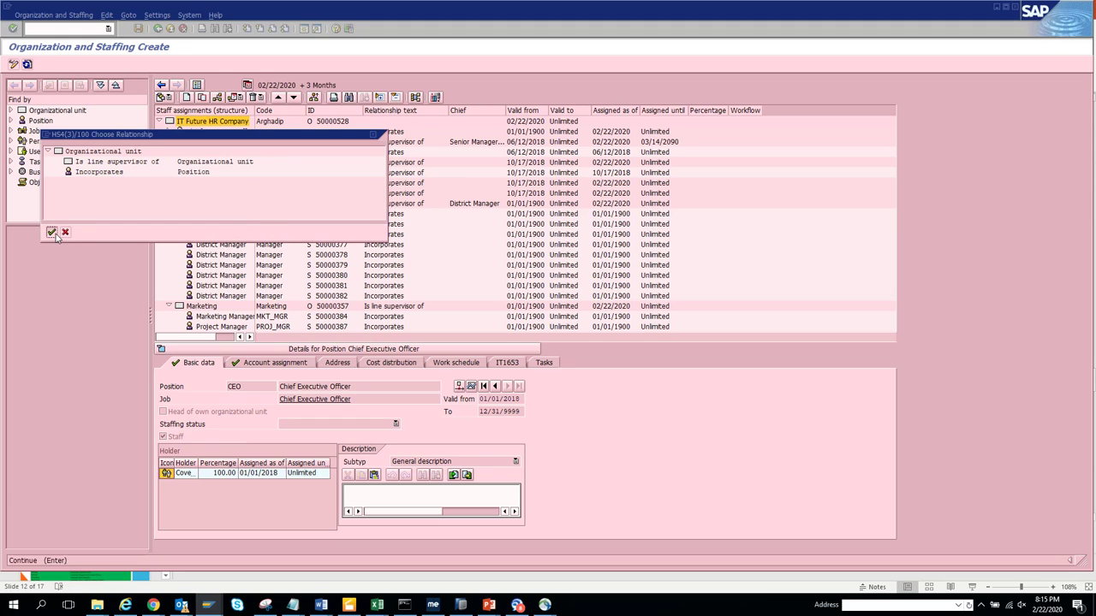
double_click(103, 171)
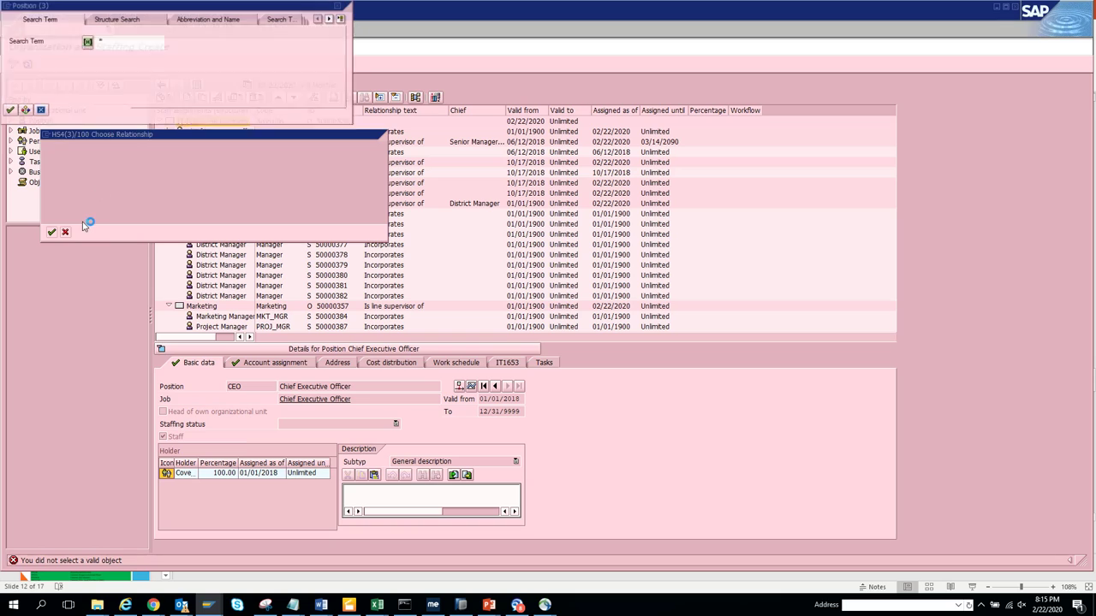
left_click(9, 109)
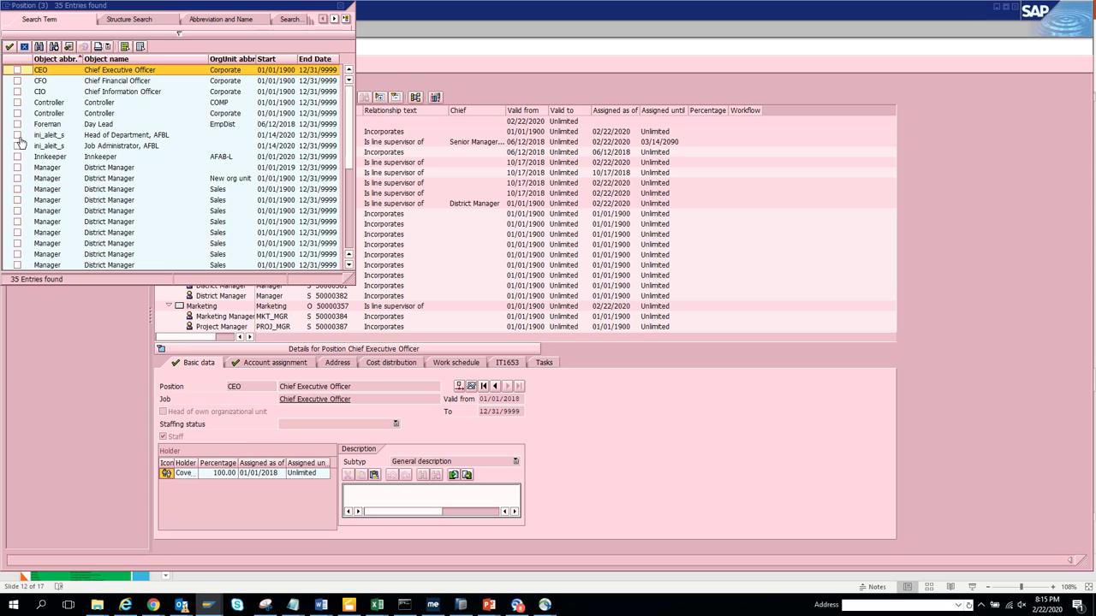
left_click(19, 137)
left_click(9, 47)
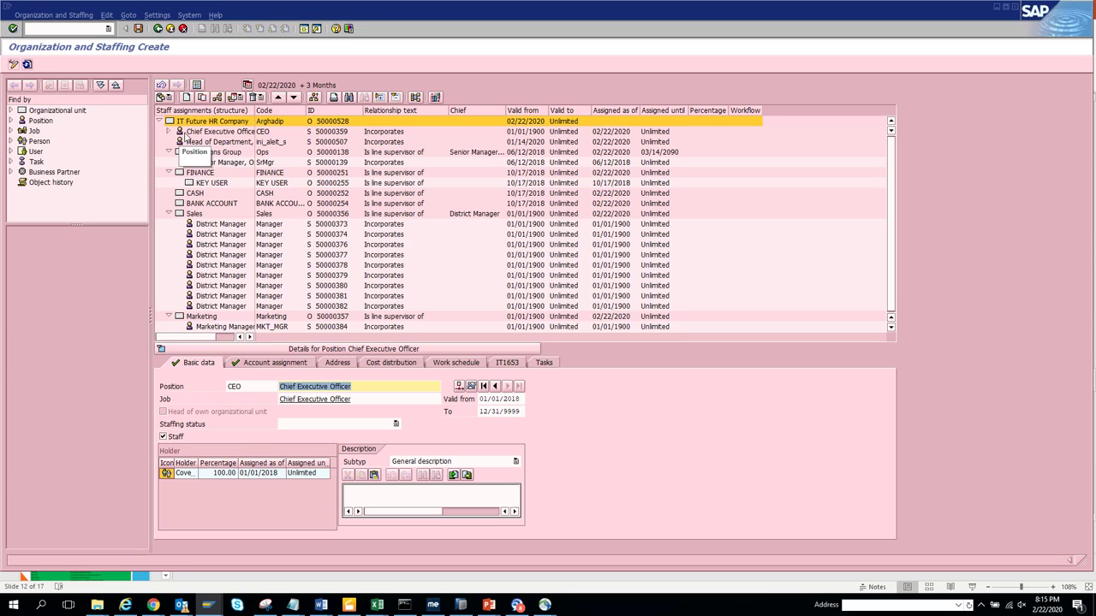
Set the staffing status of the Head of Department, AFBL position to Vacancy occupied or put on hold and save.
left_click(188, 134)
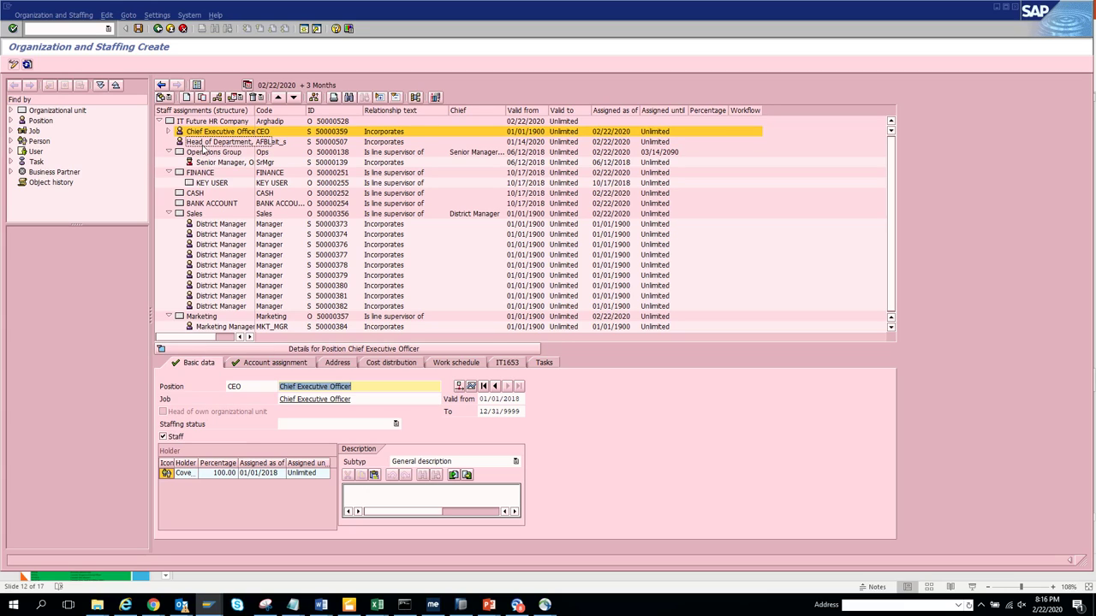
left_click(209, 142)
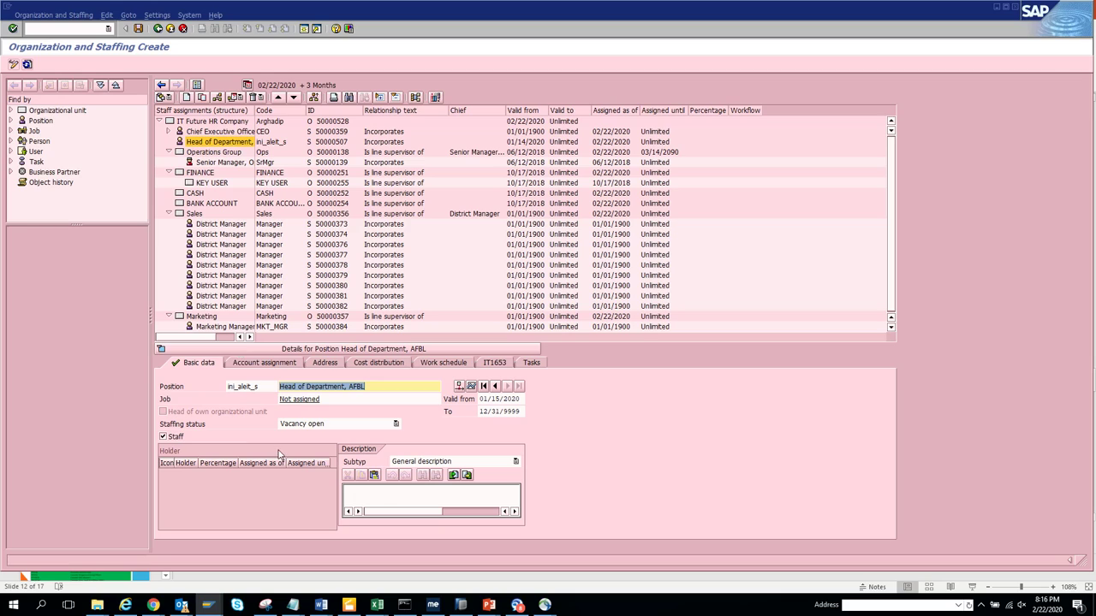
left_click(382, 425)
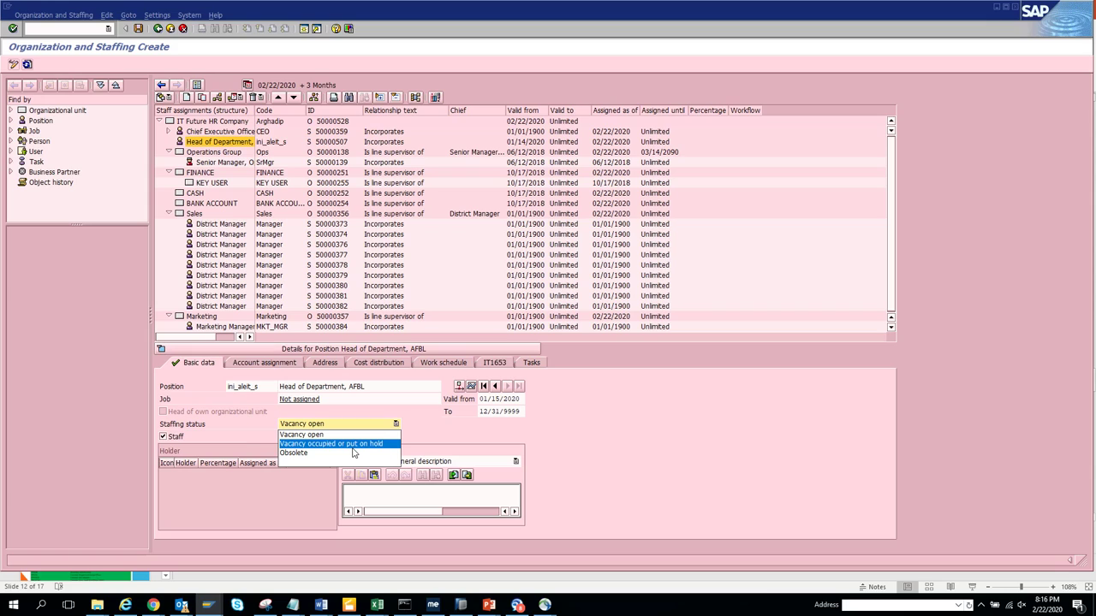
left_click(353, 444)
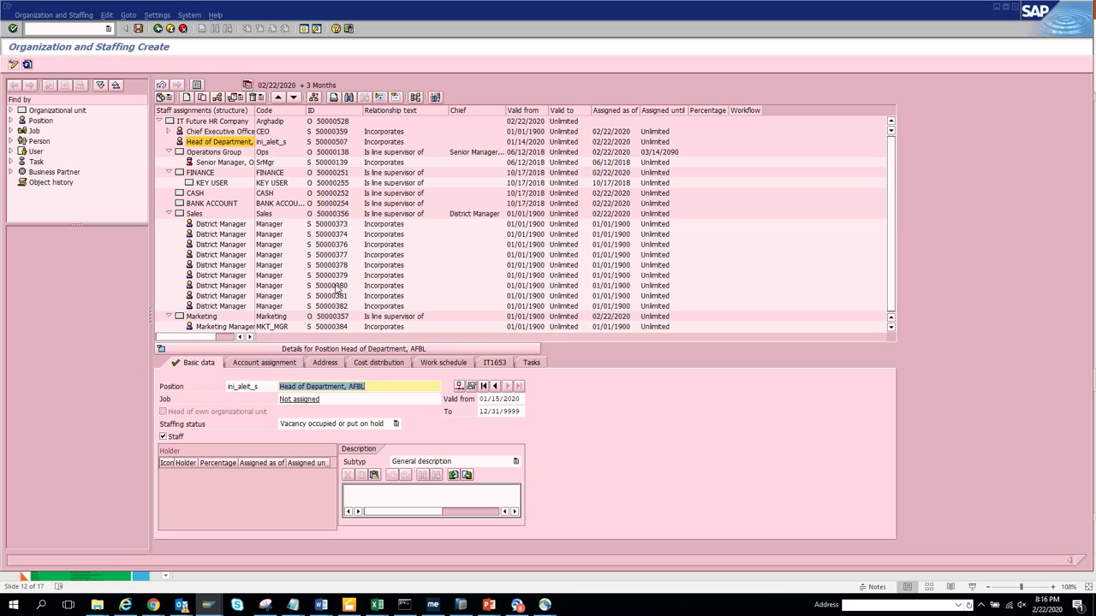
left_click(139, 28)
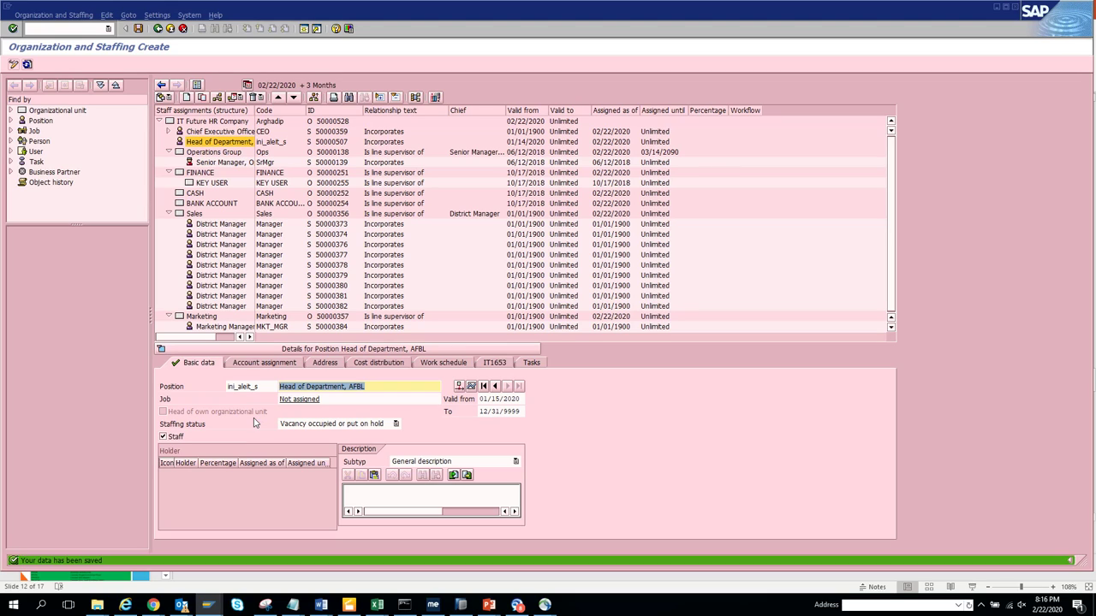
Expand the Chief Executive Officer position and review its holder's basic data and tasks.
left_click(228, 163)
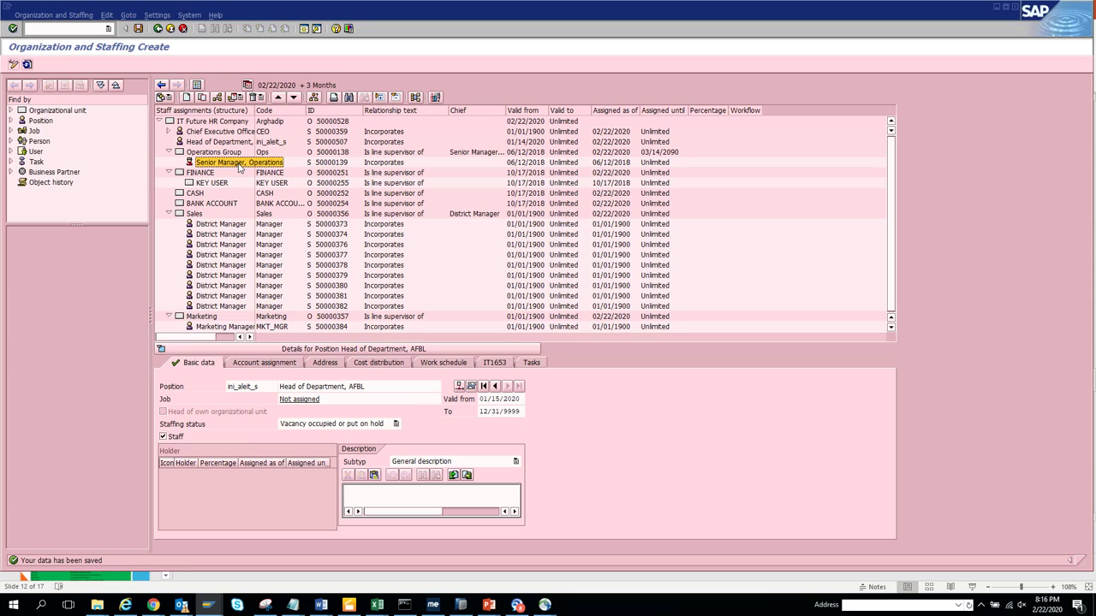
left_click(195, 122)
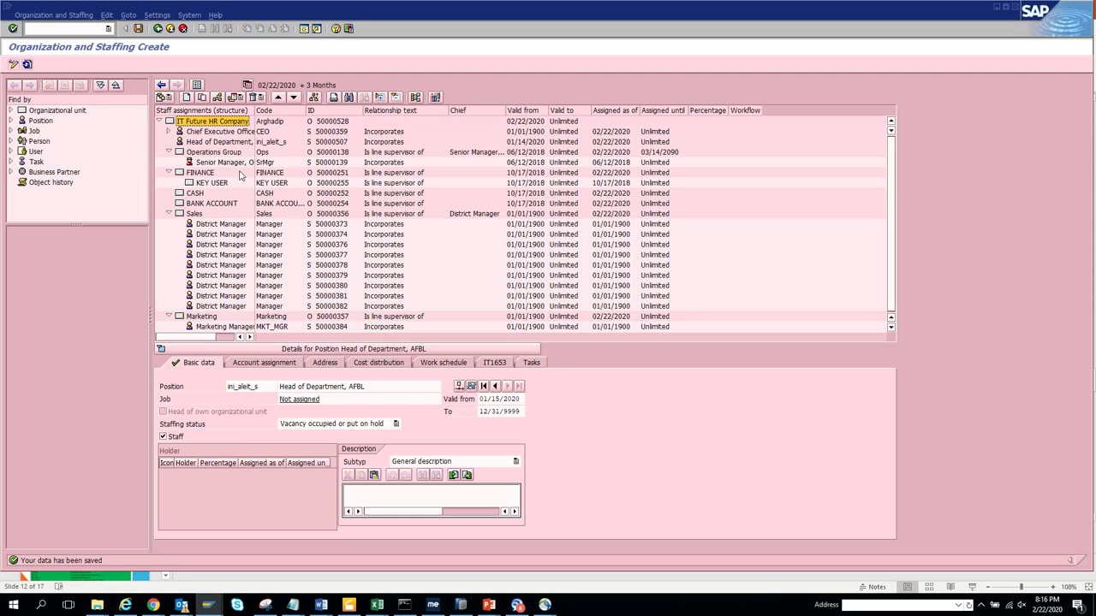
left_click(169, 132)
left_click(188, 142)
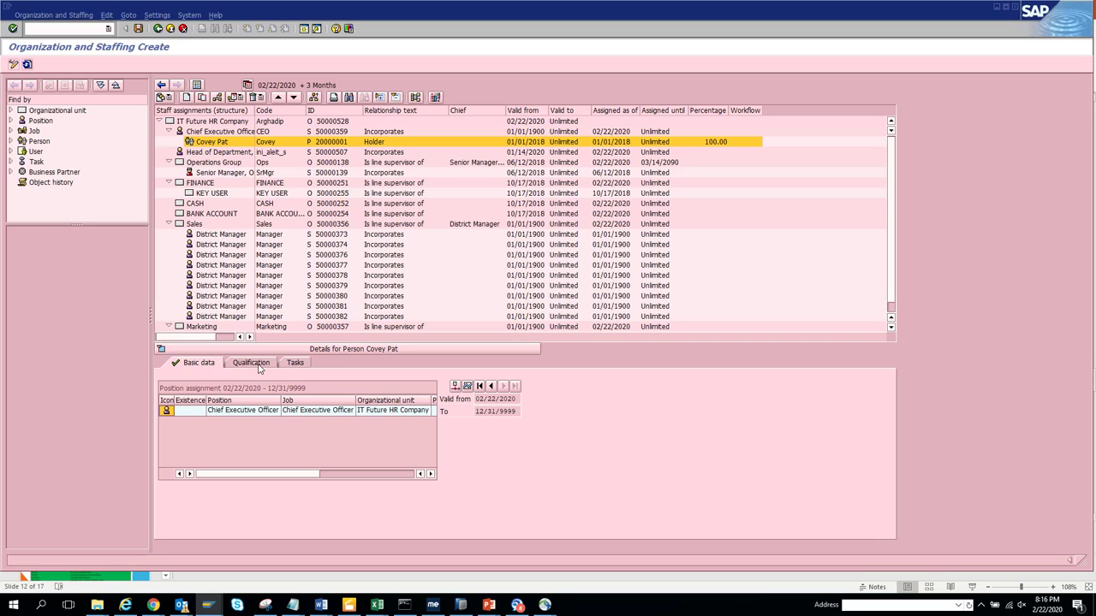
left_click(293, 363)
Set the staffing status of the Chief Executive Officer position to Vacancy open and save the data.
left_click(203, 135)
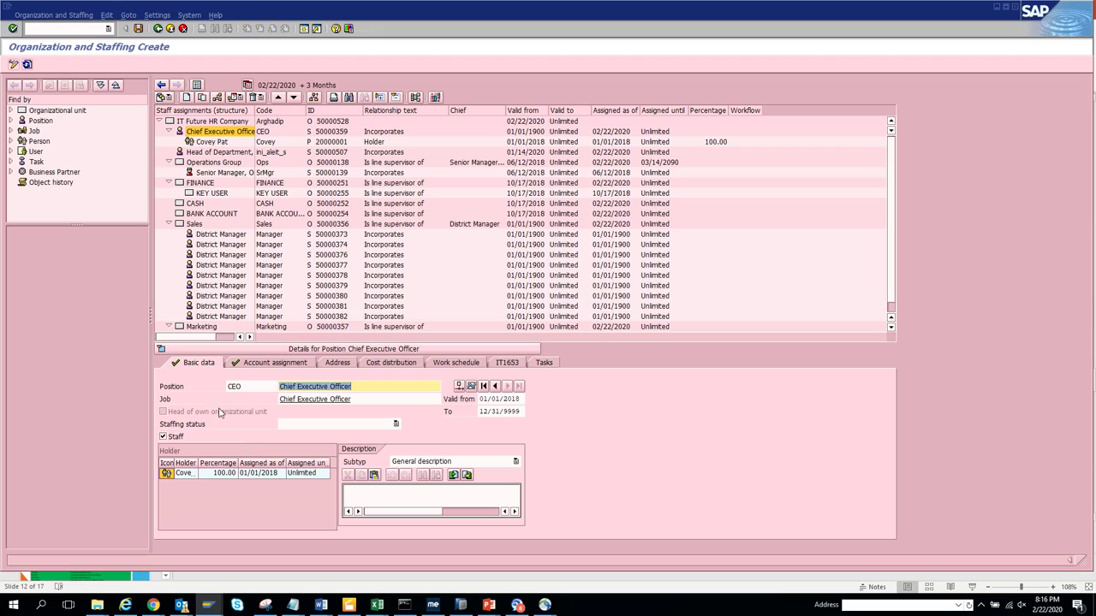
left_click(221, 416)
left_click(358, 425)
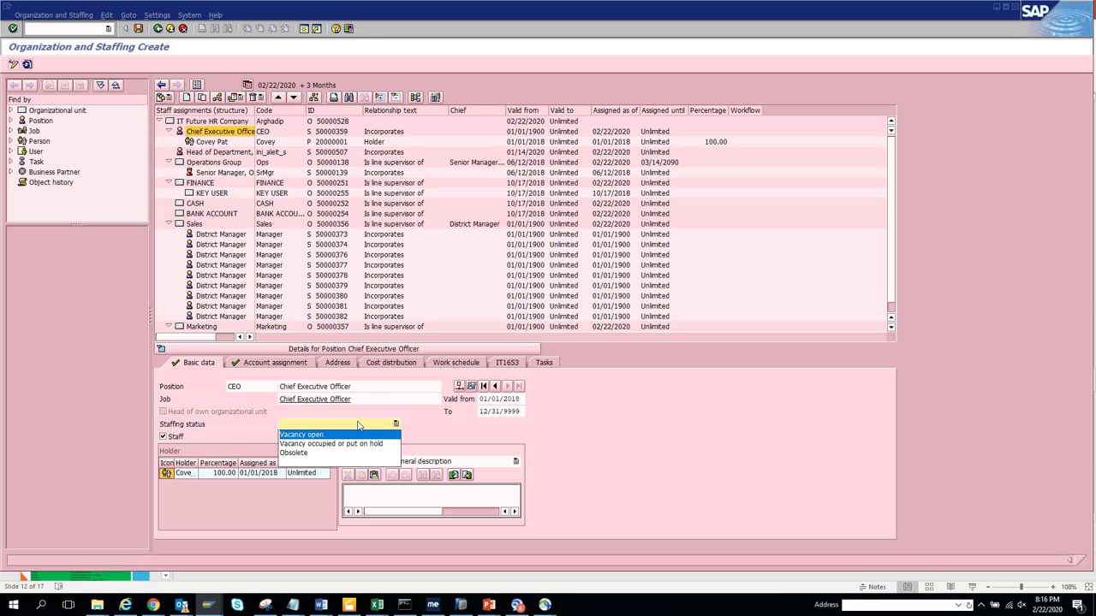
left_click(343, 466)
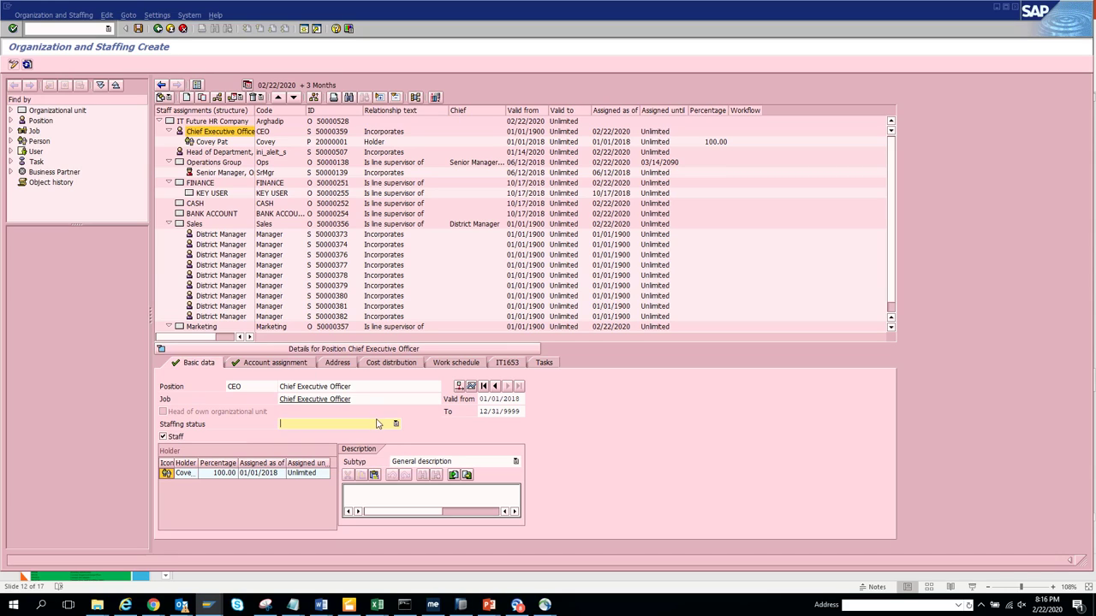
left_click(383, 424)
left_click(354, 434)
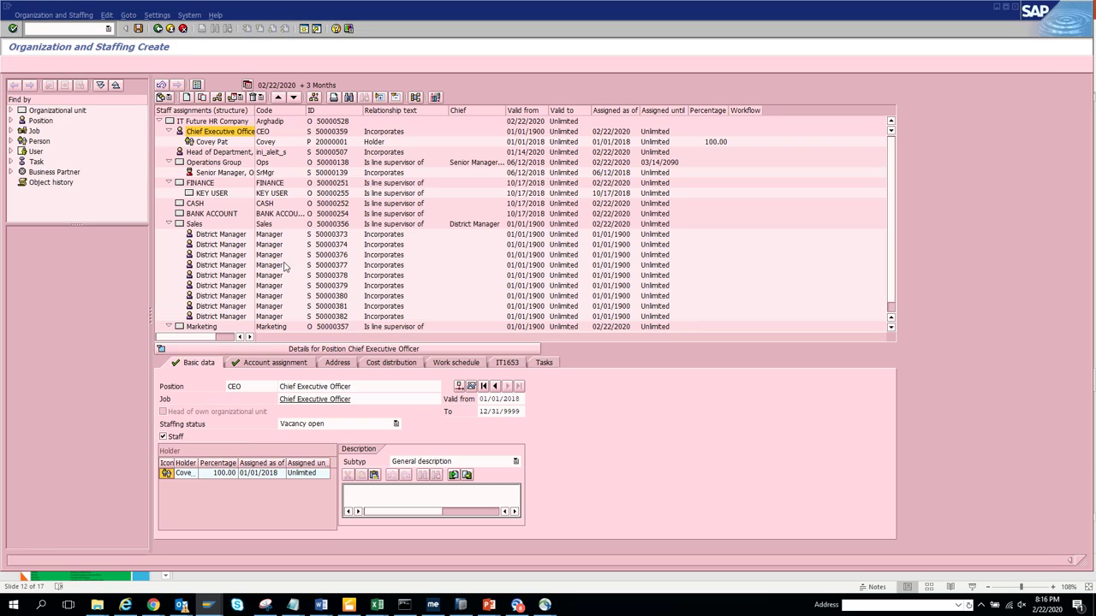
left_click(141, 29)
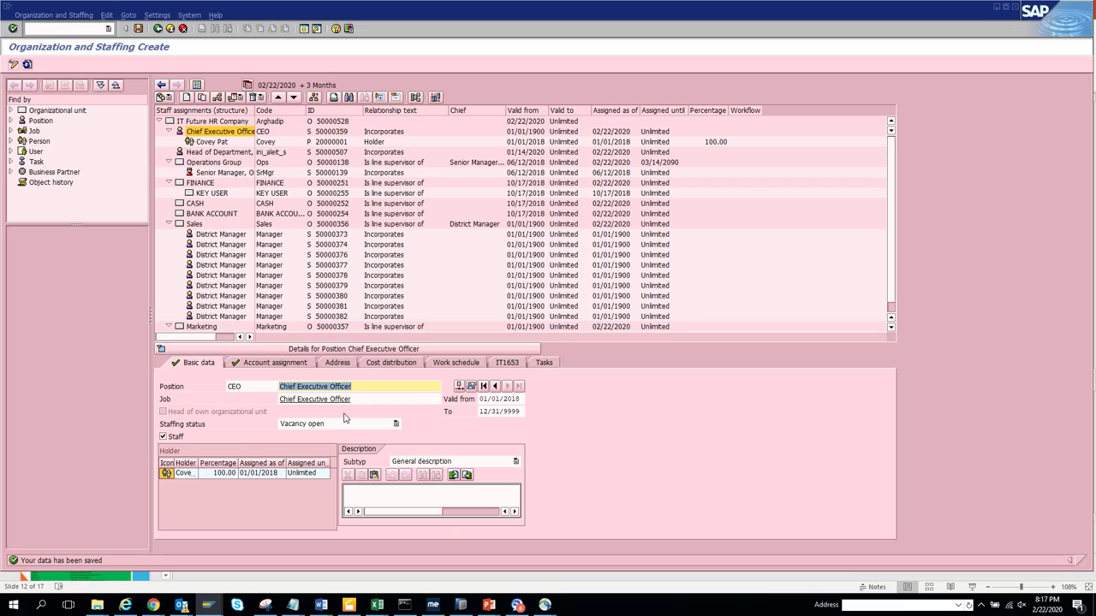
left_click(213, 403)
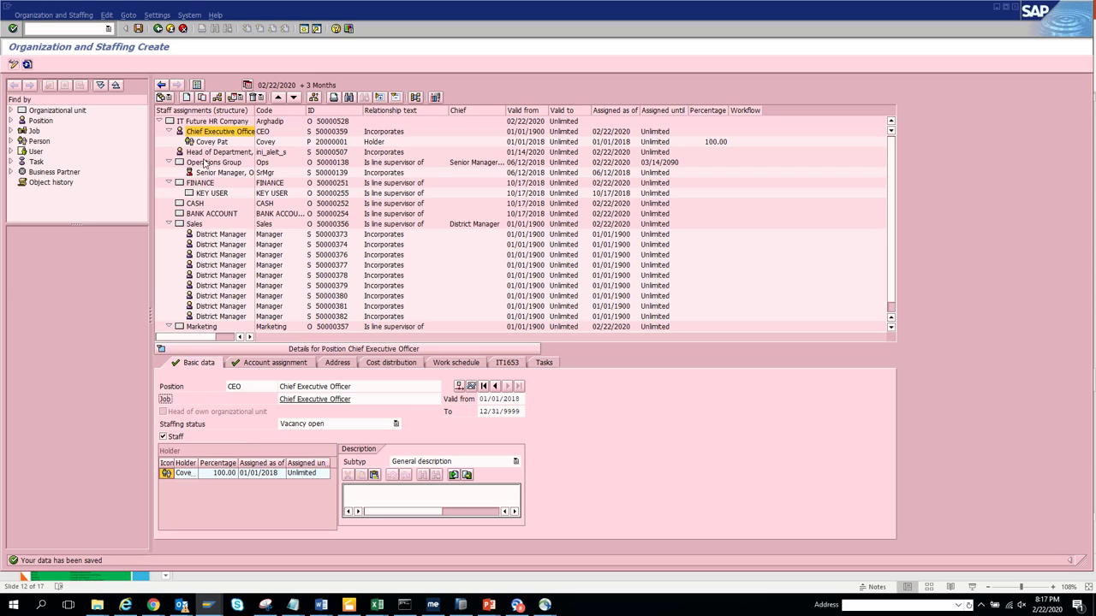
Assign the COMP Vice President position to Operations Group through the Incorporates relationship and expand it to show its holder.
left_click(183, 164)
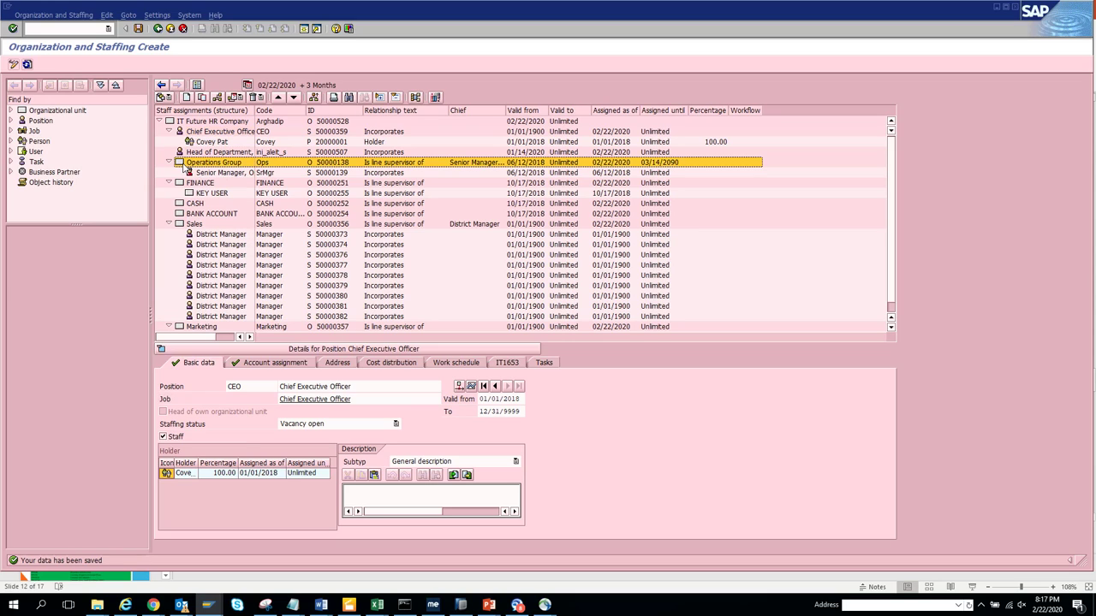
left_click(219, 100)
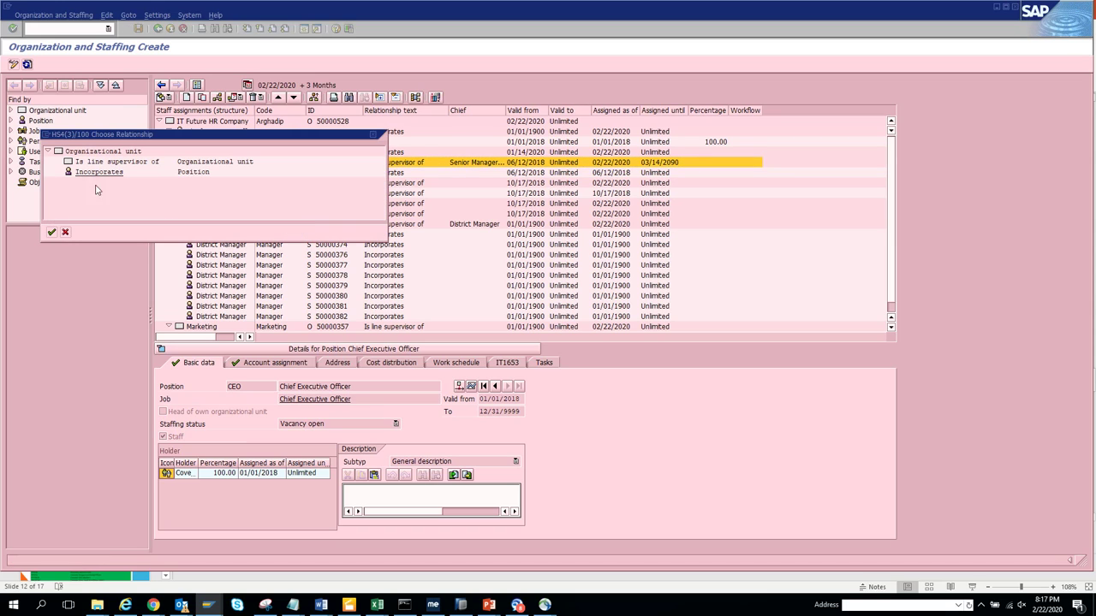
double_click(101, 177)
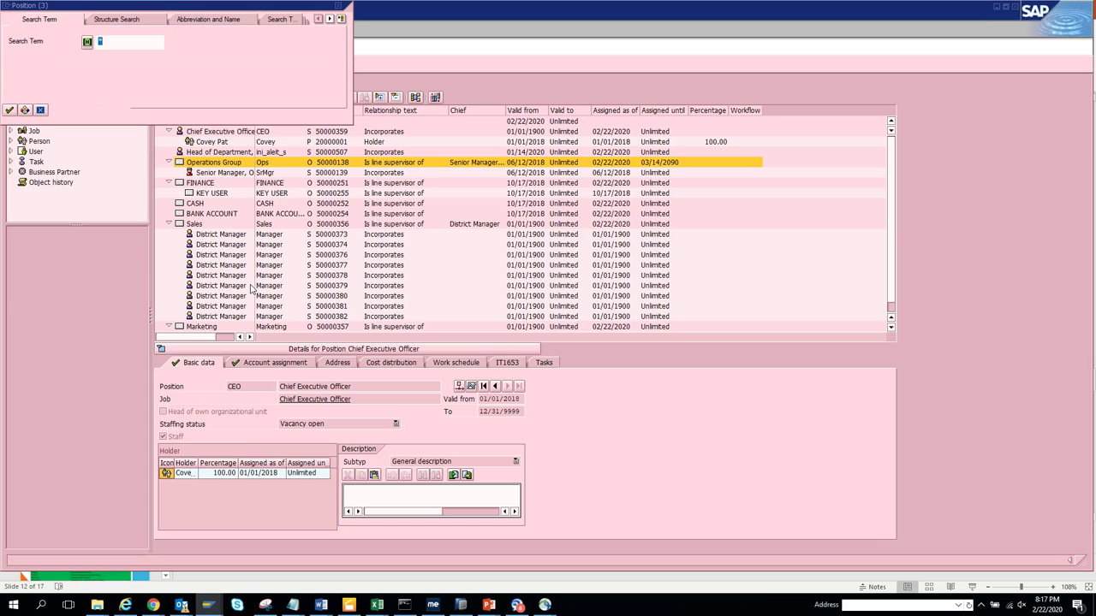
left_click(8, 110)
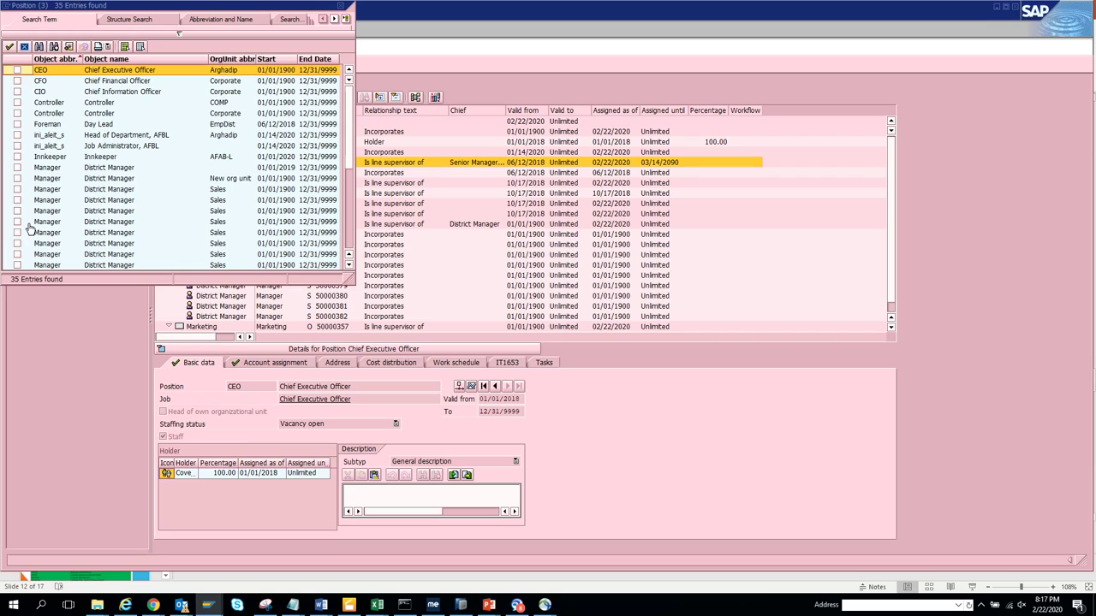
left_click(348, 212)
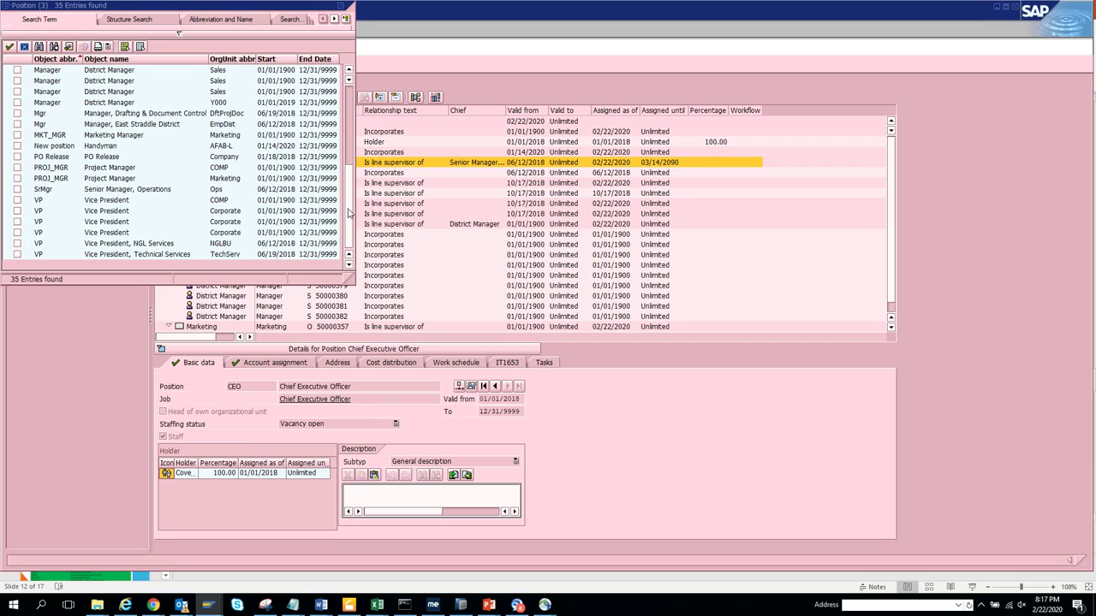
left_click(17, 200)
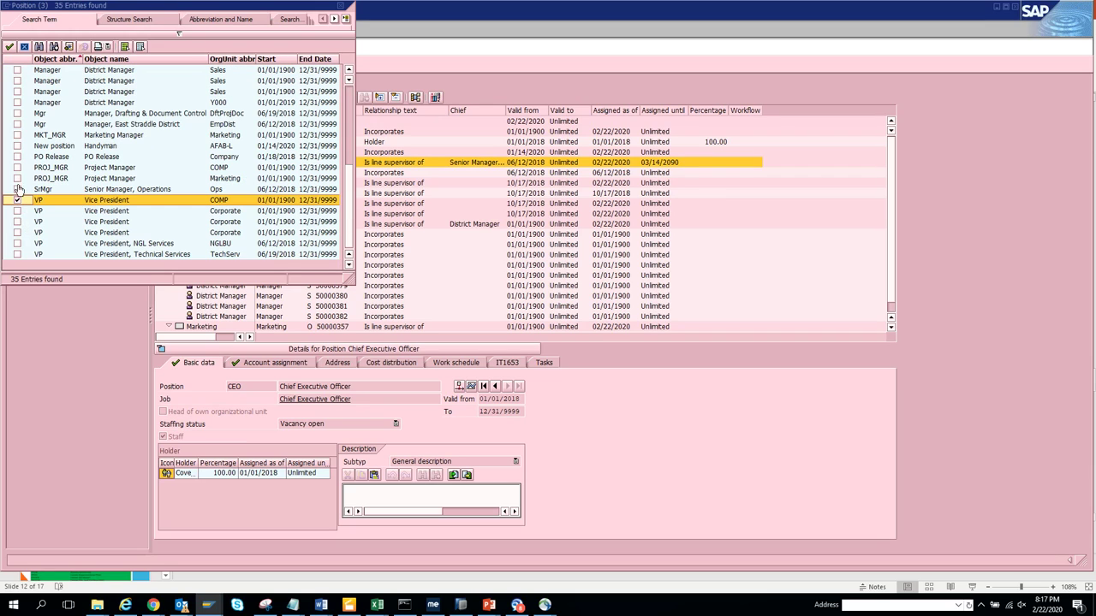
left_click(9, 47)
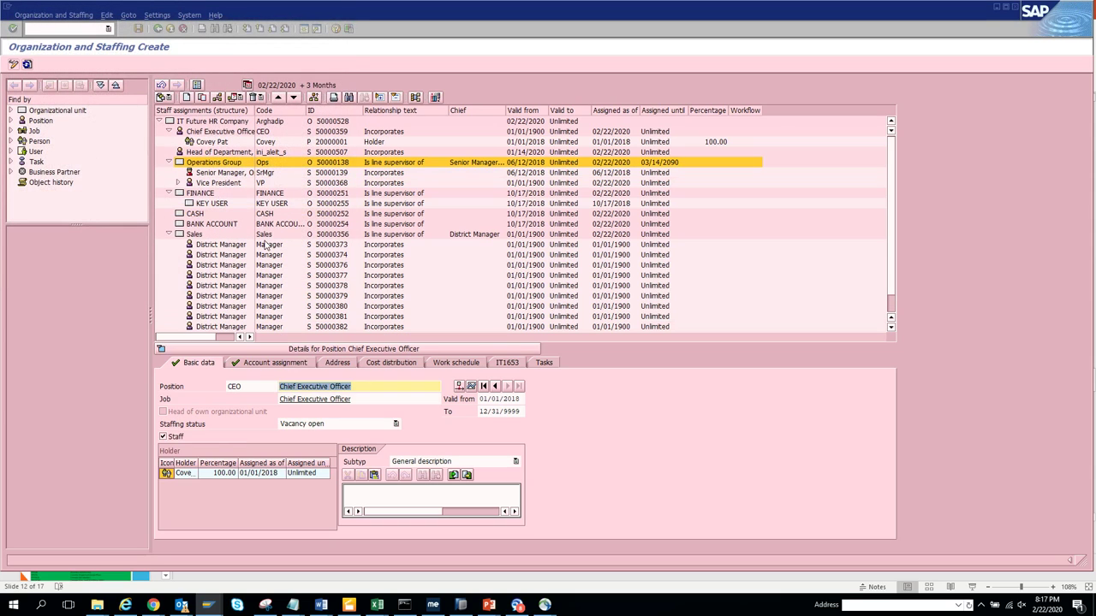
left_click(202, 184)
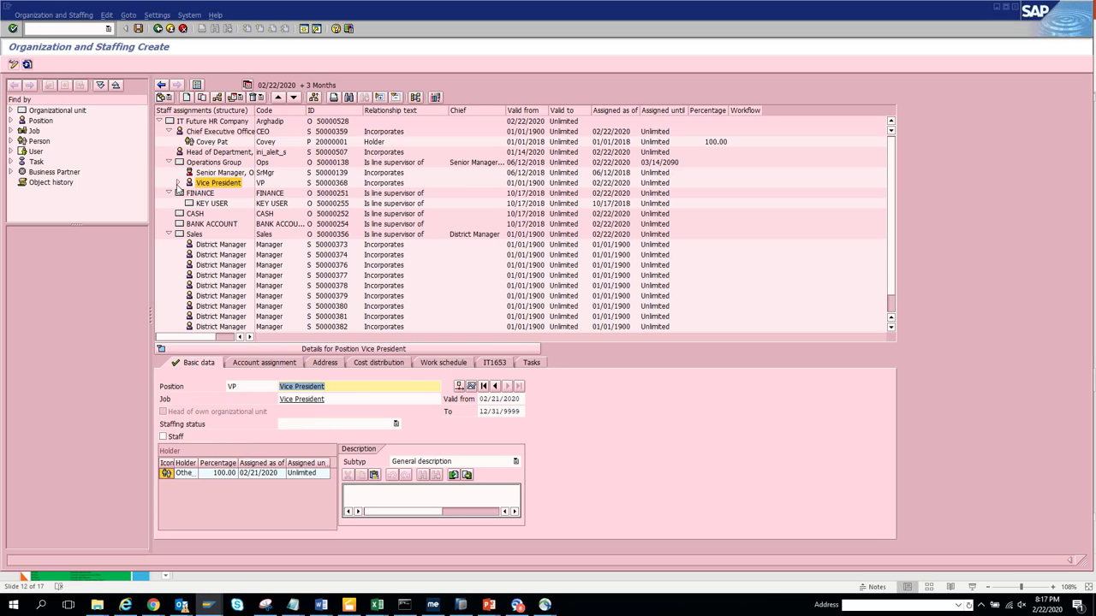
left_click(178, 184)
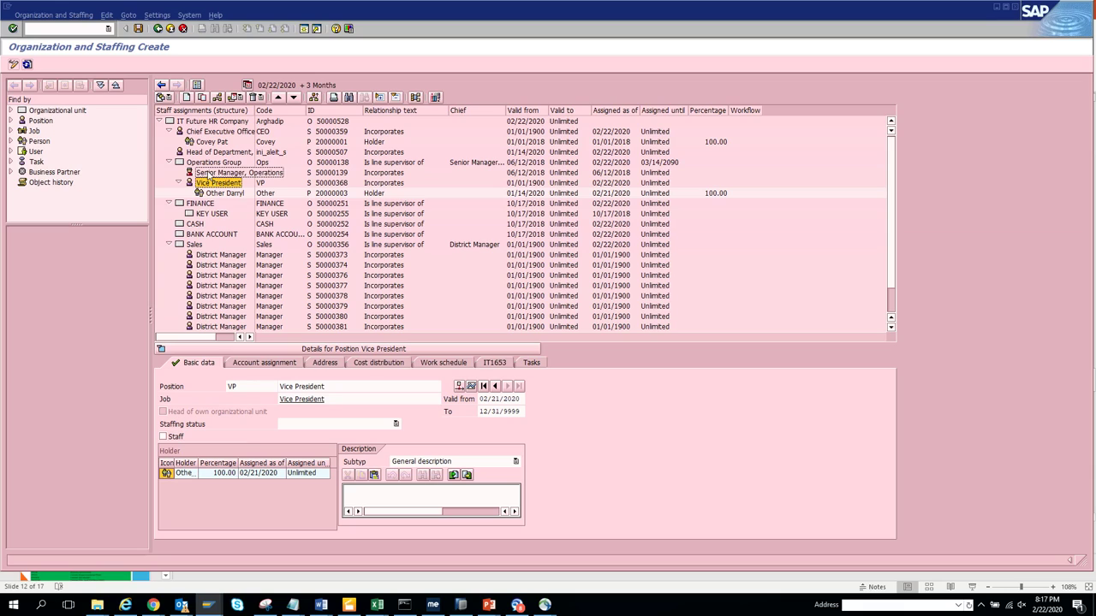
Clear the Head of own organizational unit flag of the Senior Manager, Operations position and save the data.
left_click(208, 174)
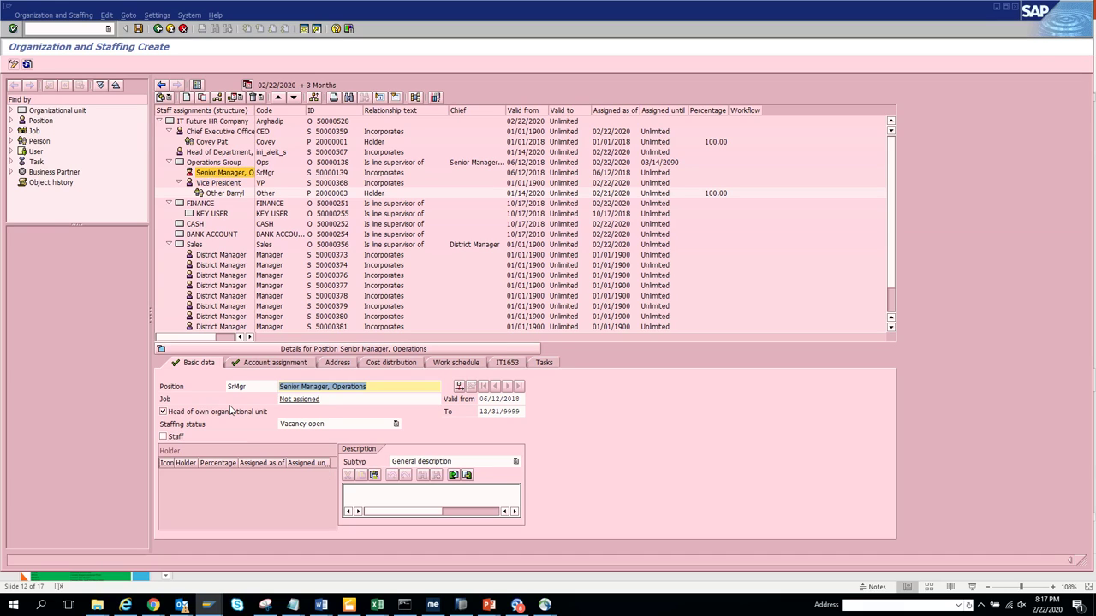
left_click(230, 410)
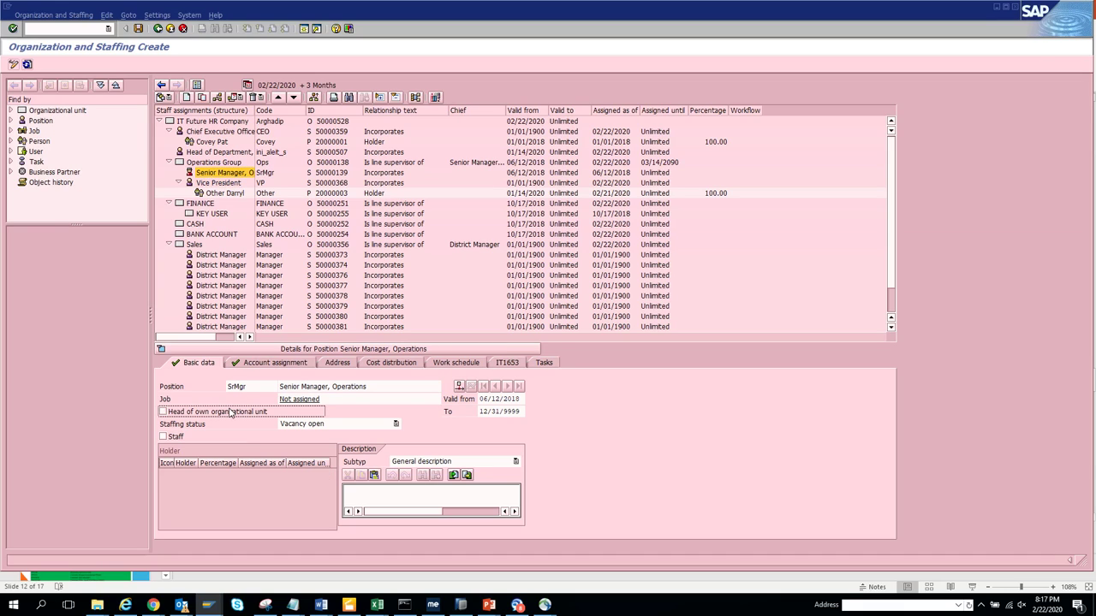
left_click(138, 30)
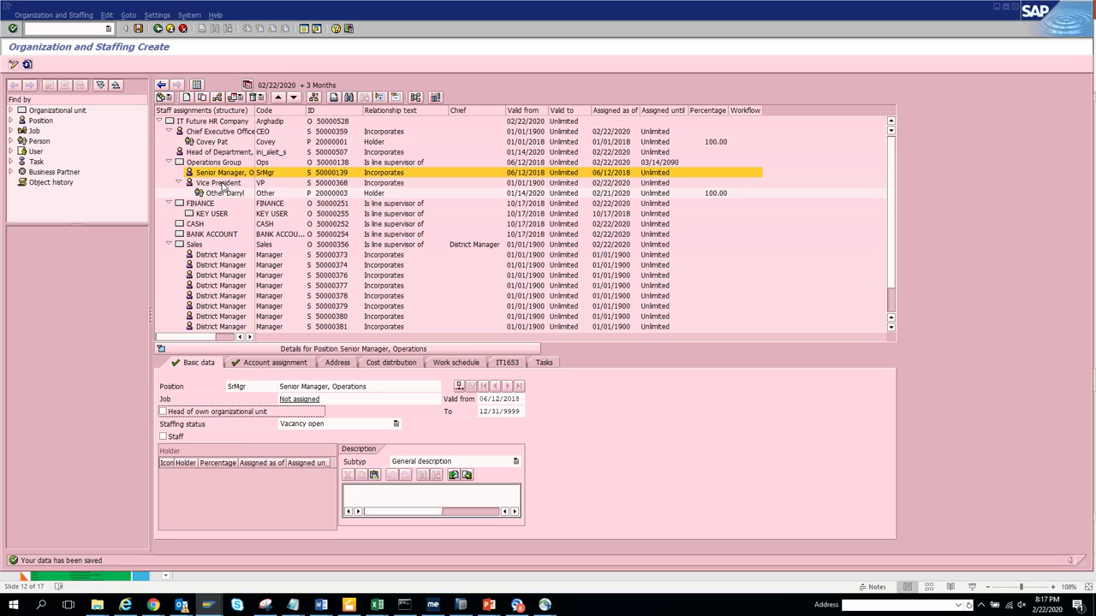
Mark the Senior Manager, Operations position as head of own organizational unit again and save the data.
double_click(219, 183)
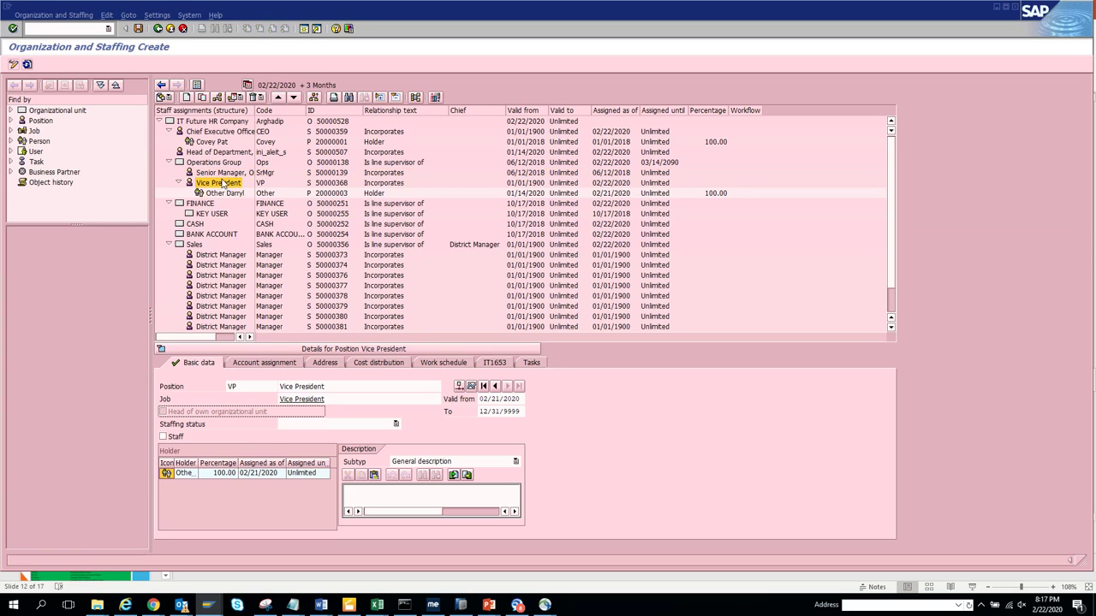
double_click(233, 174)
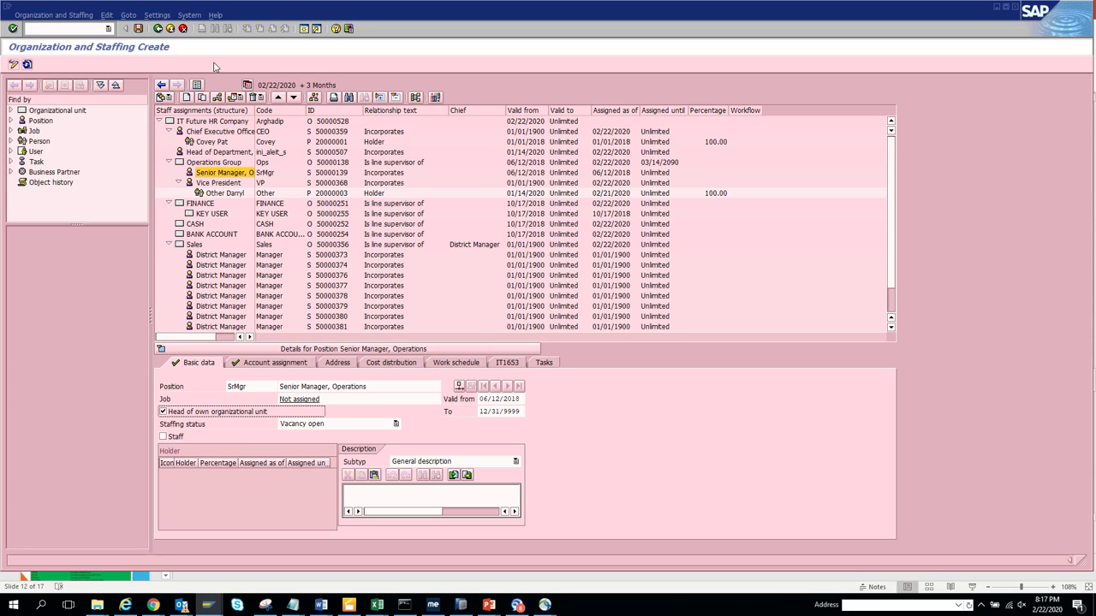
left_click(138, 28)
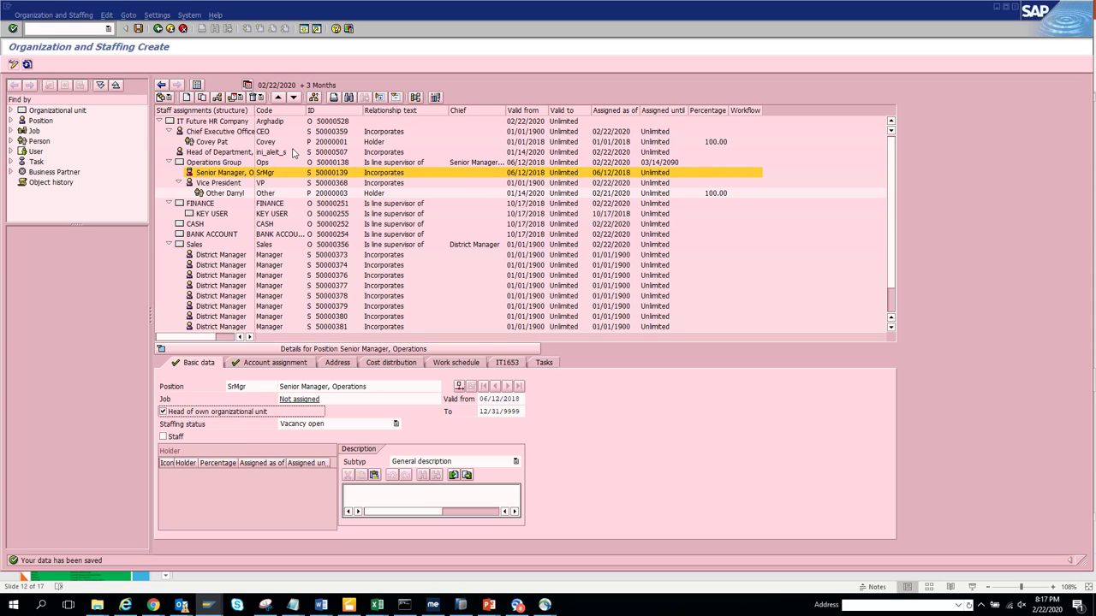
Clear the Staff flag of the Chief Executive Officer position and save the data.
left_click(221, 132)
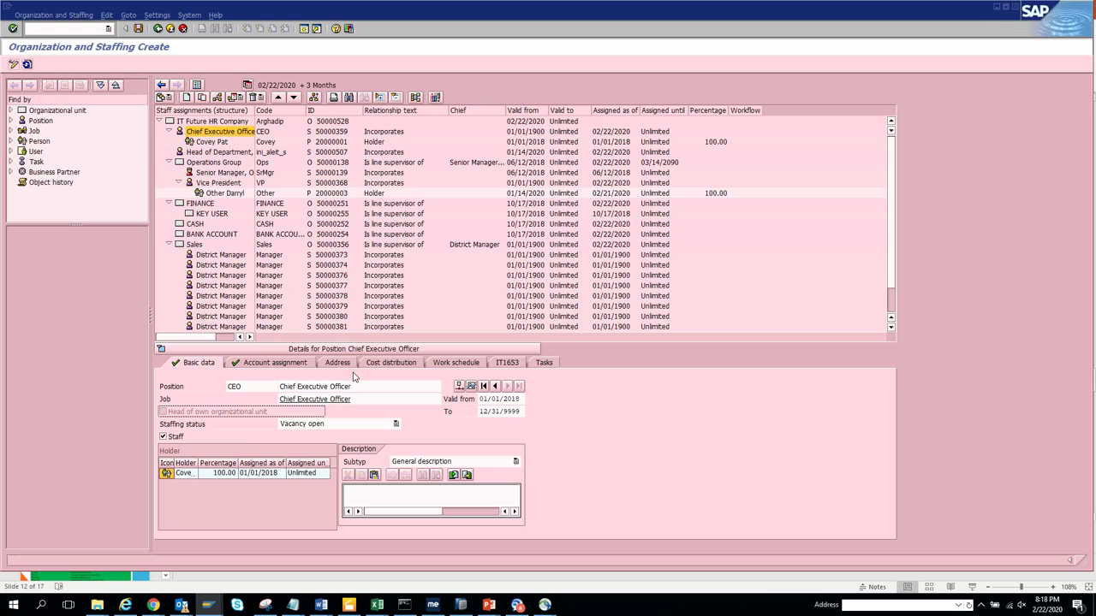
left_click(395, 425)
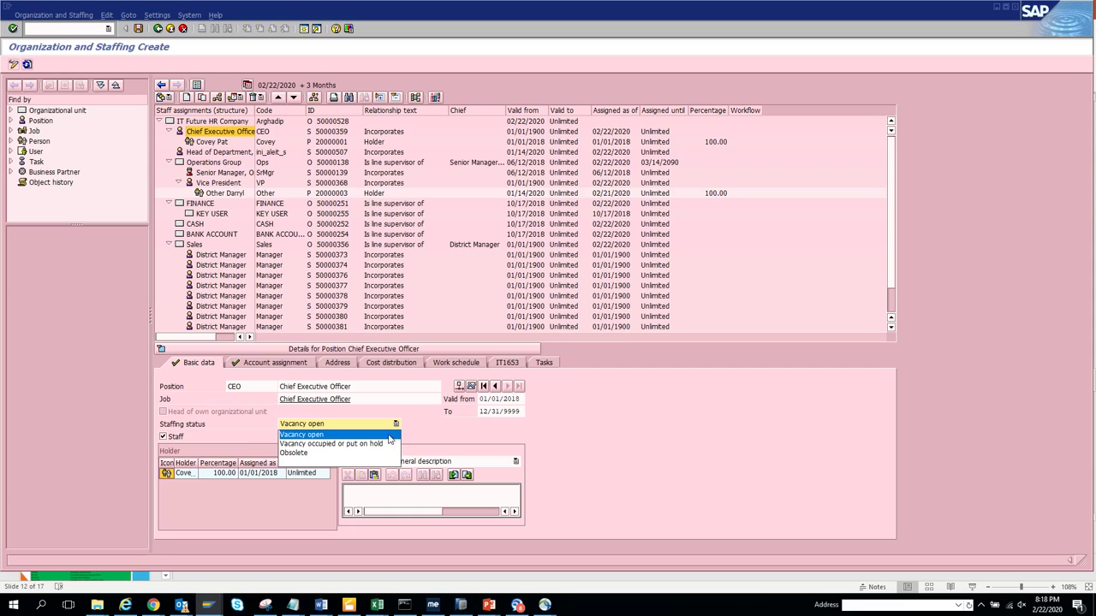
left_click(390, 436)
left_click(182, 438)
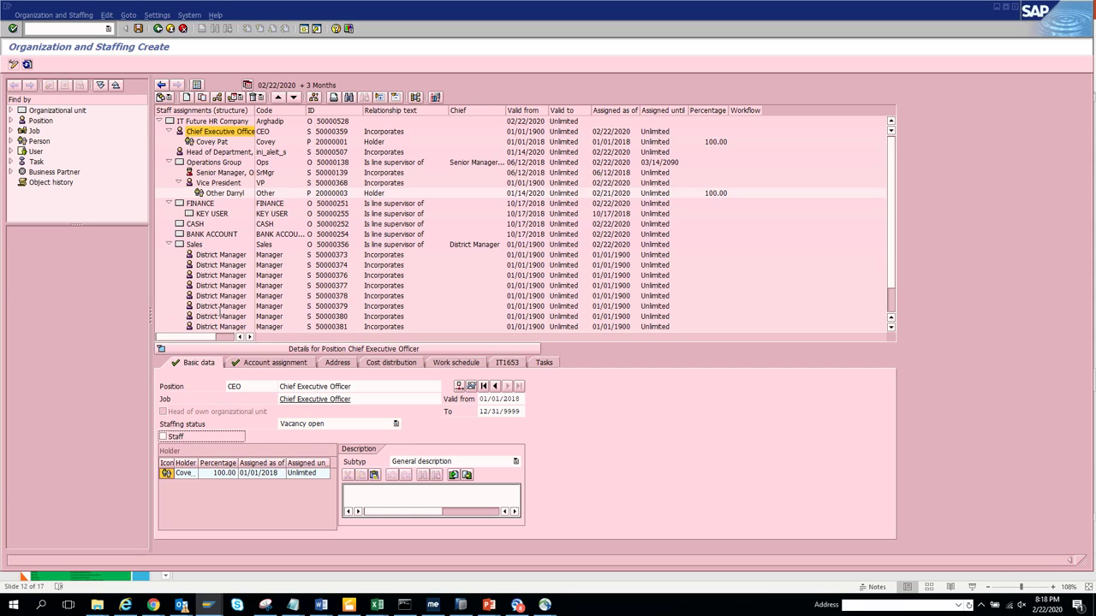
left_click(138, 29)
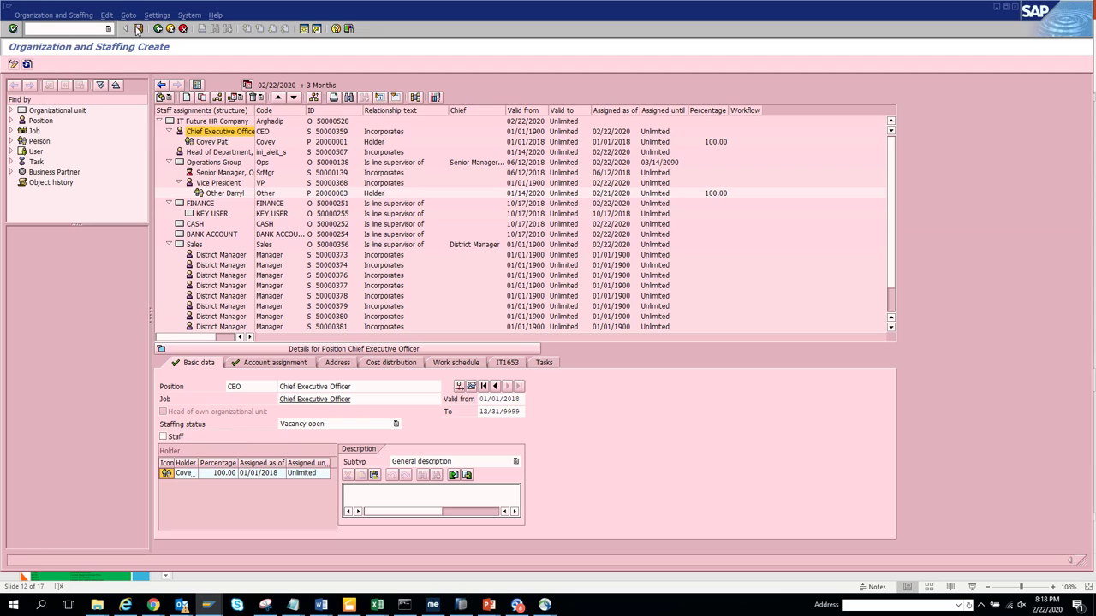
Set the staffing status of the Chief Executive Officer position to blank and save the data.
left_click(356, 426)
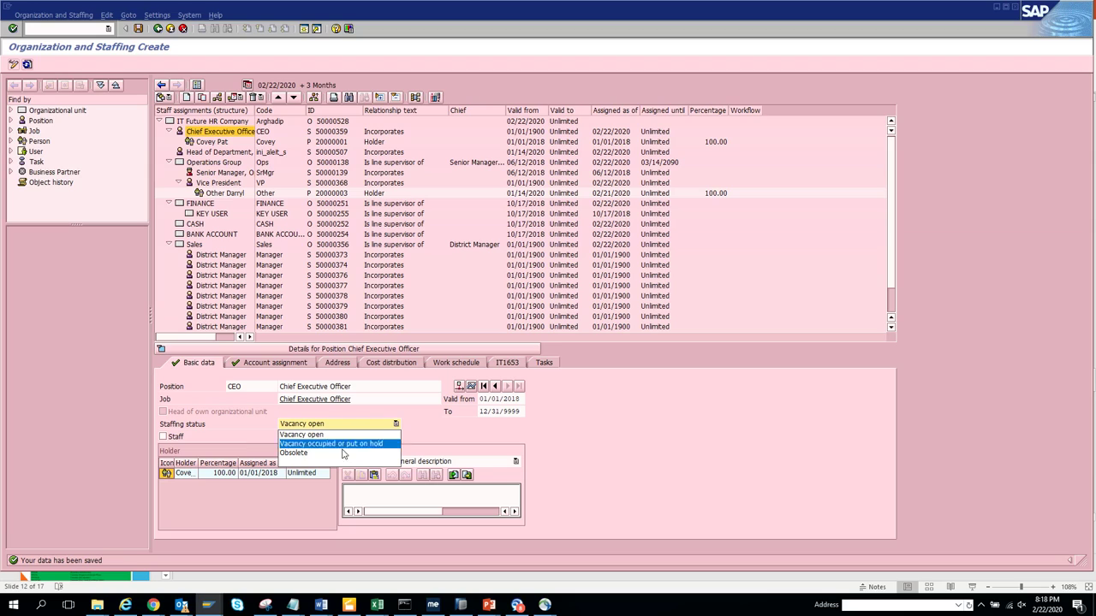
left_click(340, 453)
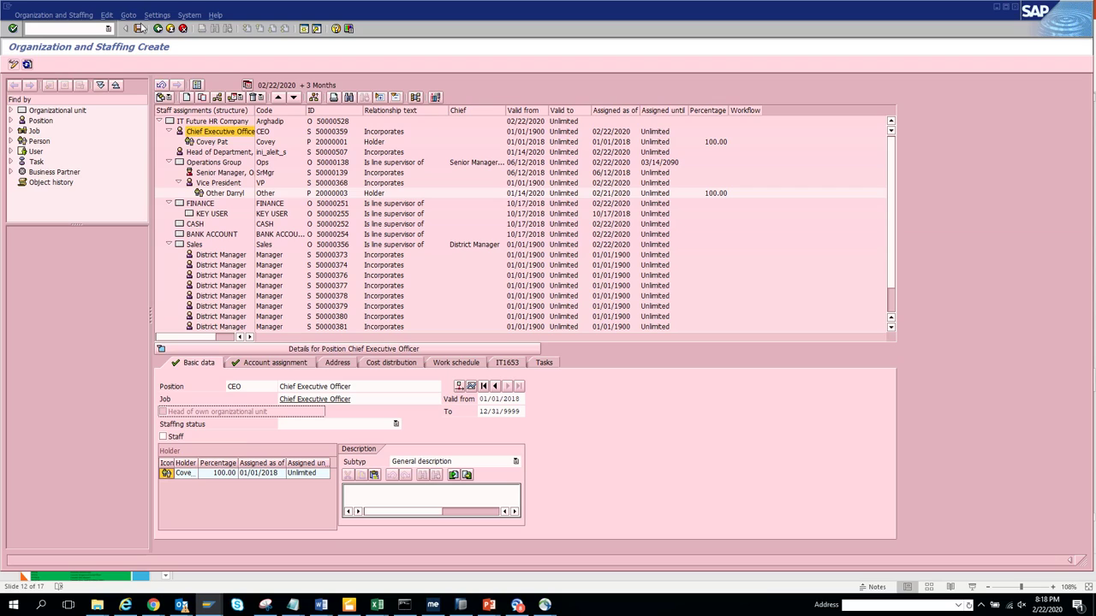
left_click(139, 28)
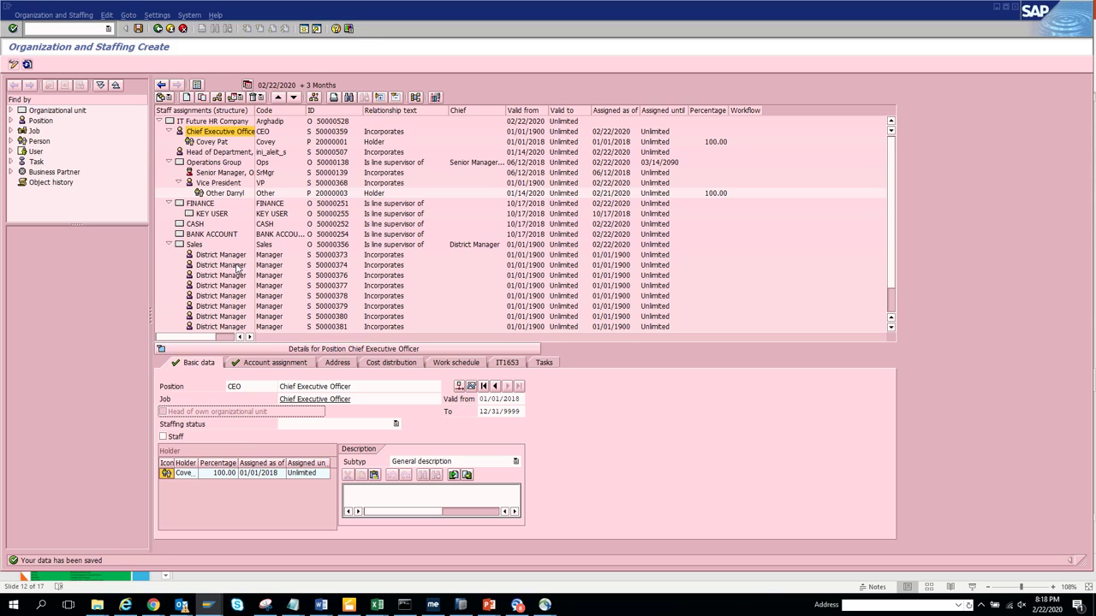
Mark the first District Manager position under Sales as head of own organizational unit and save the data.
left_click(204, 173)
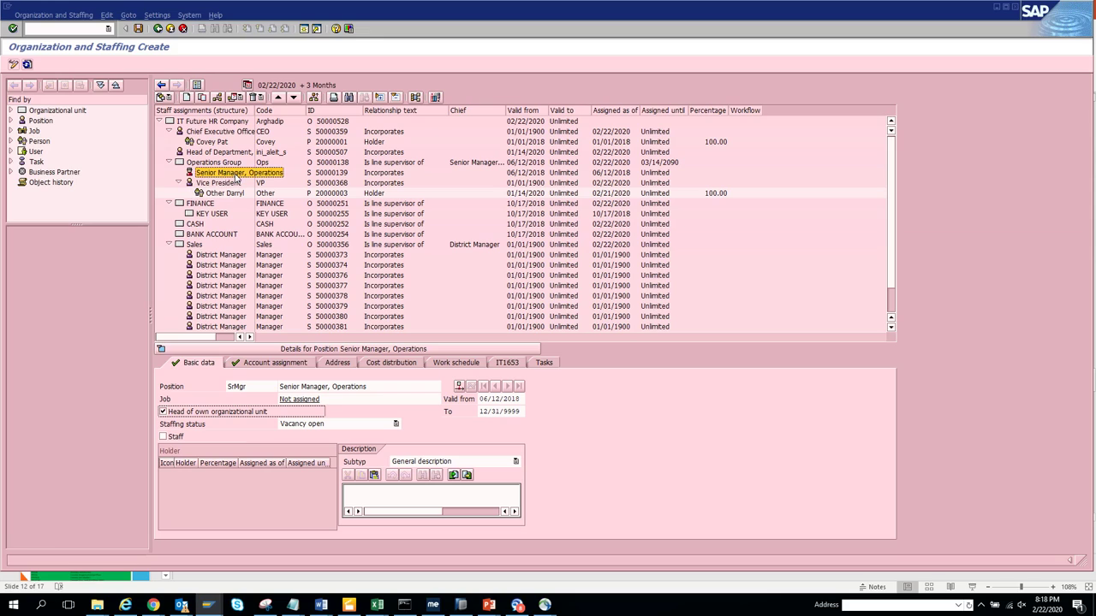
left_click(199, 257)
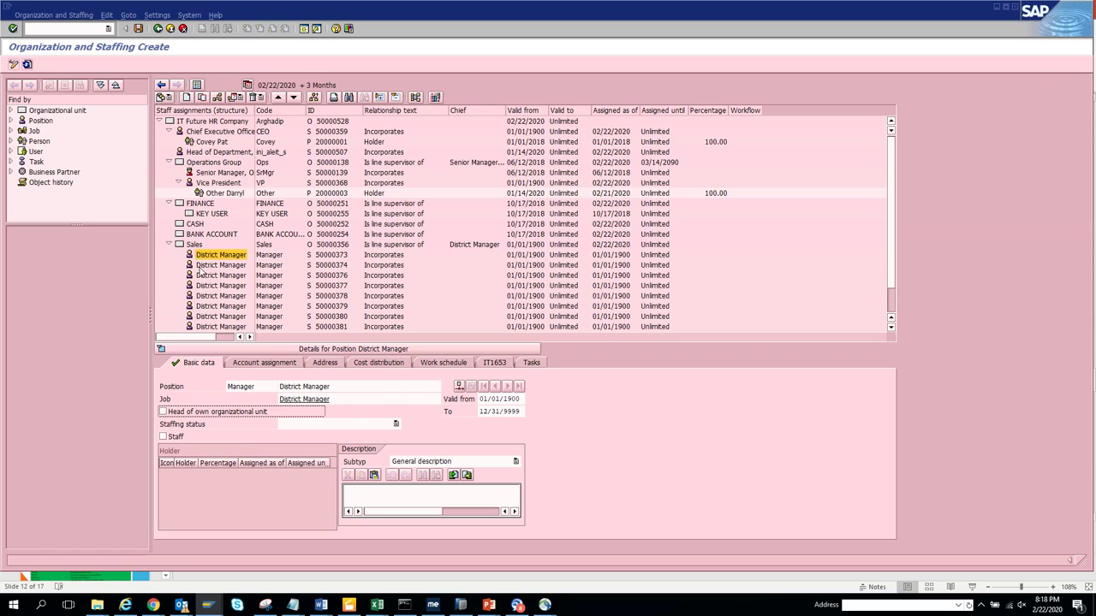
left_click(137, 29)
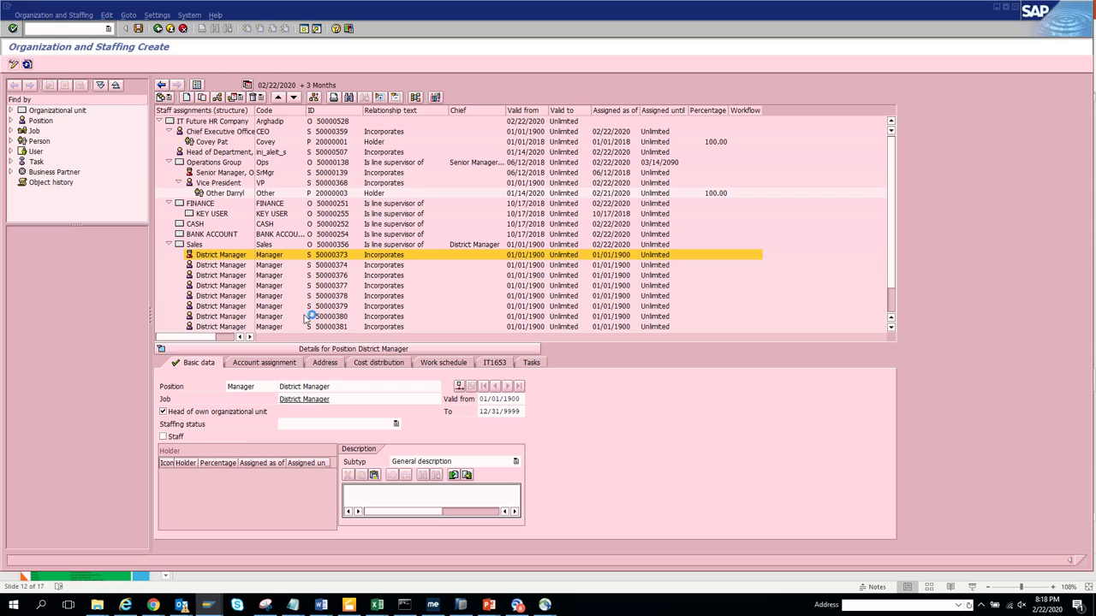
key("ctrl+s")
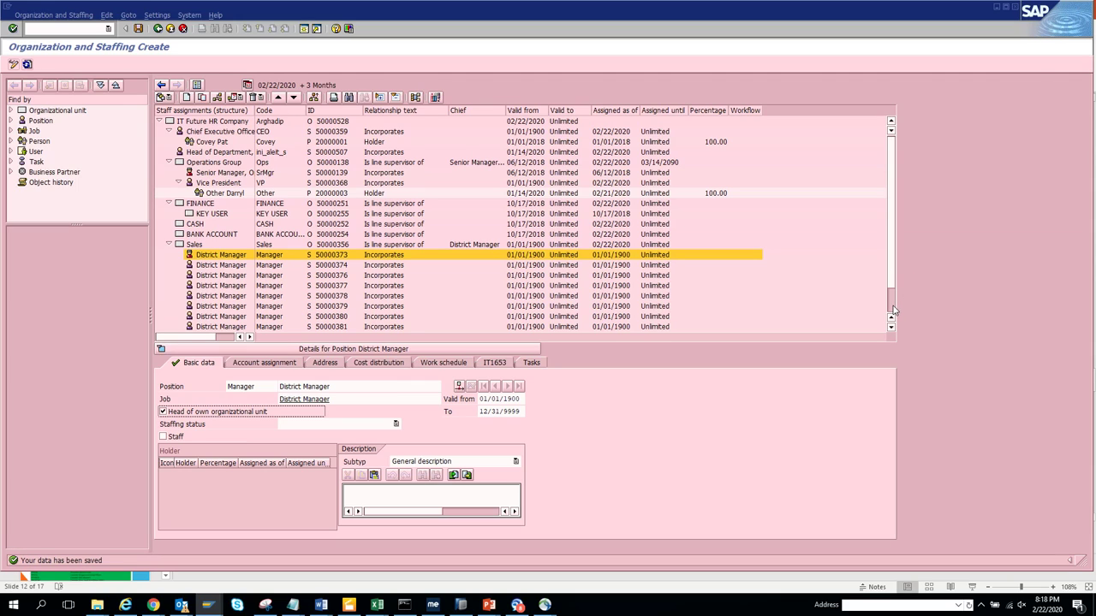
Mark the Marketing Manager position under Marketing as head of own organizational unit and save the data.
left_click(892, 310)
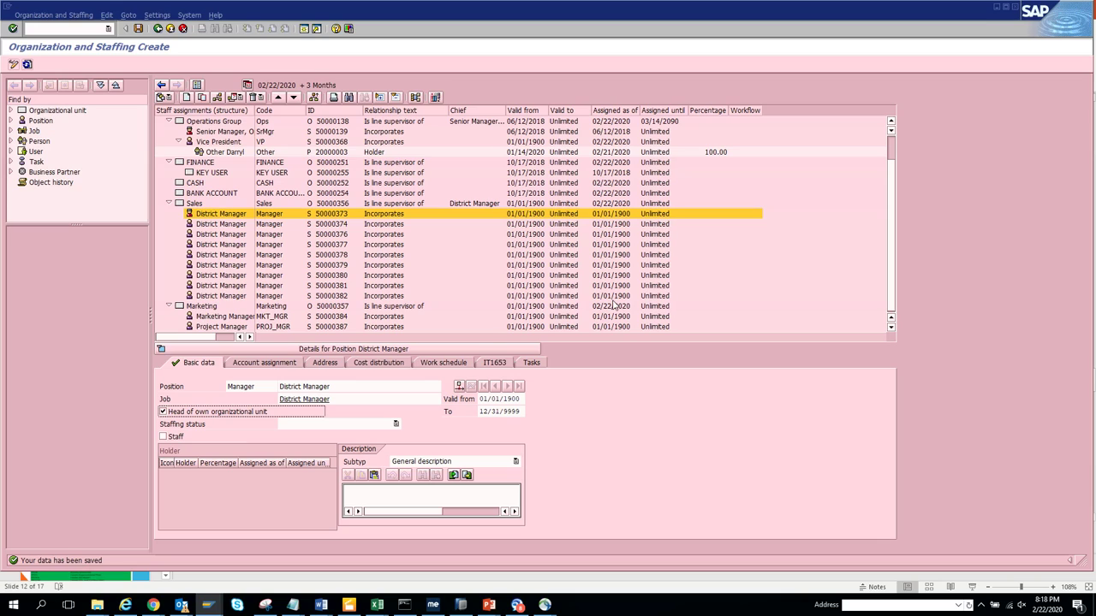
left_click(205, 318)
double_click(206, 318)
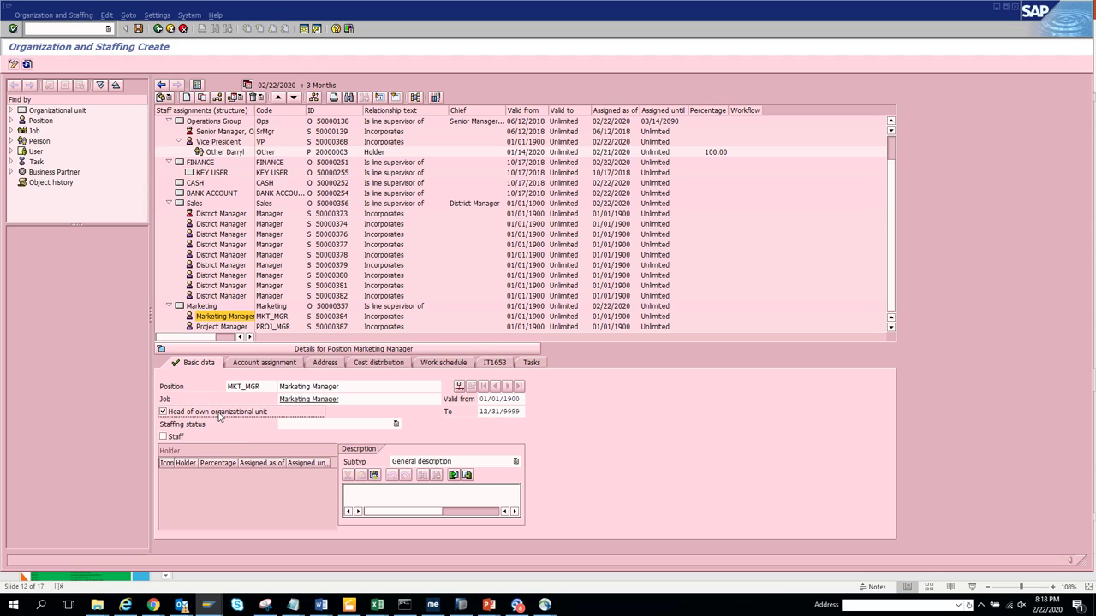
left_click(139, 29)
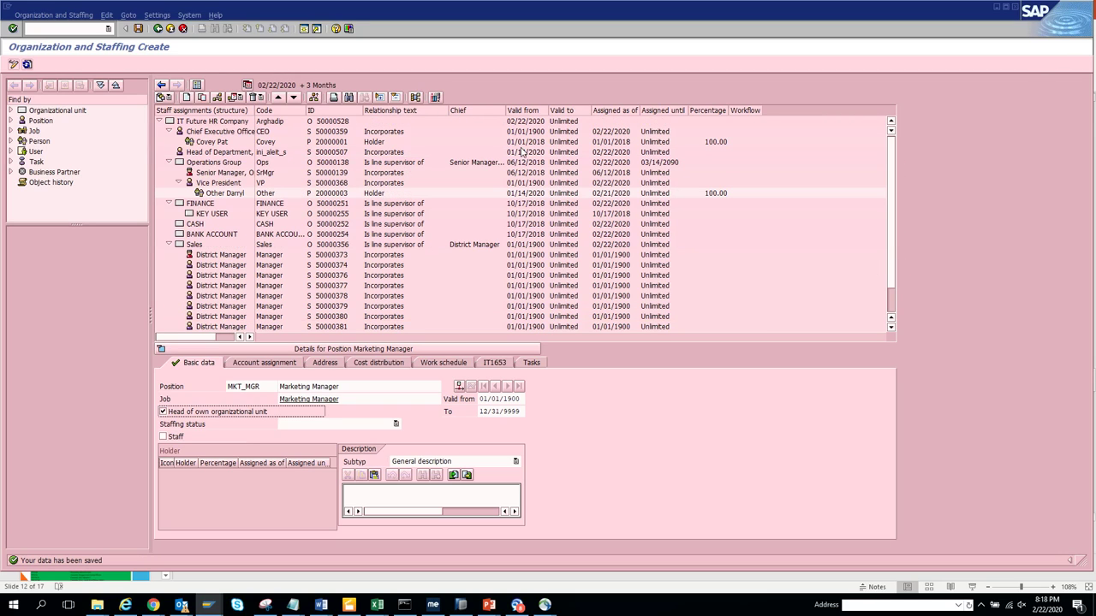
Assign the Senior Manager, Operations position to the IT Future HR Company unit with the Incorporates relationship and save the data.
left_click(202, 122)
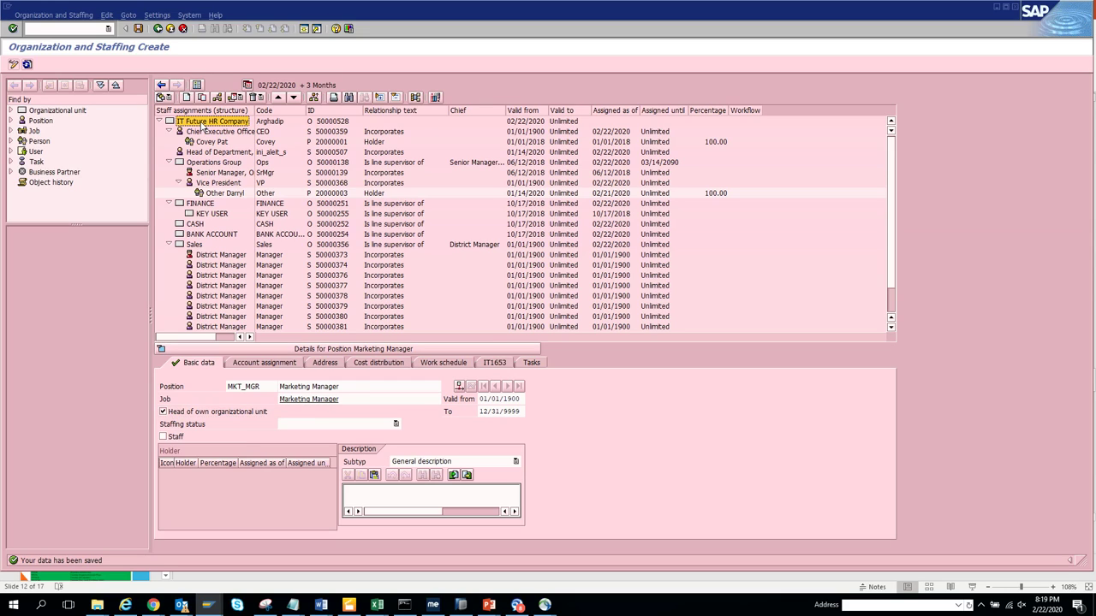
left_click(221, 98)
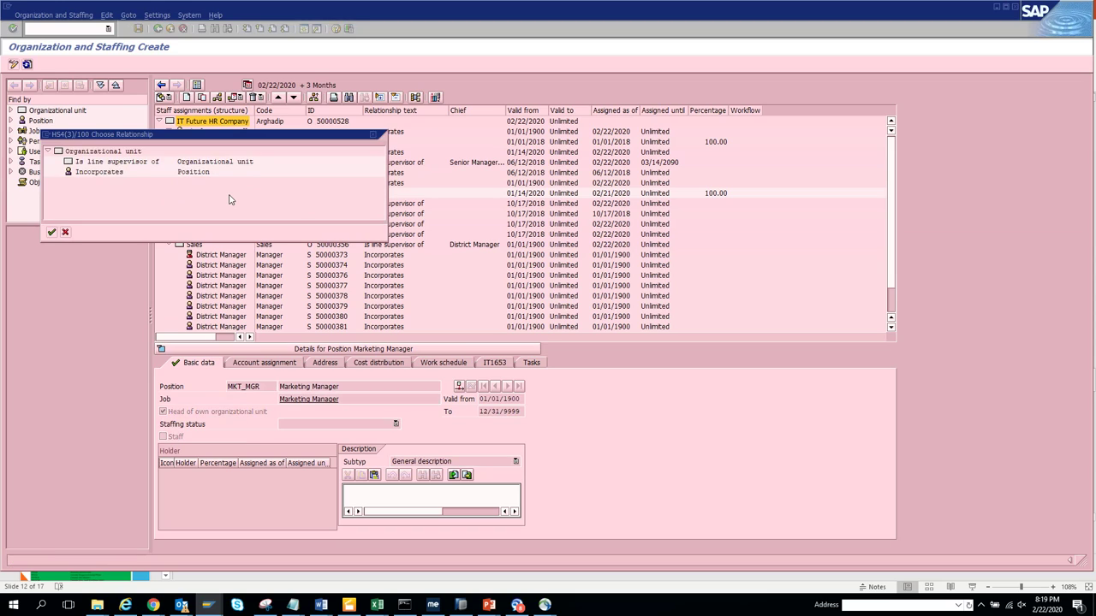
left_click(107, 173)
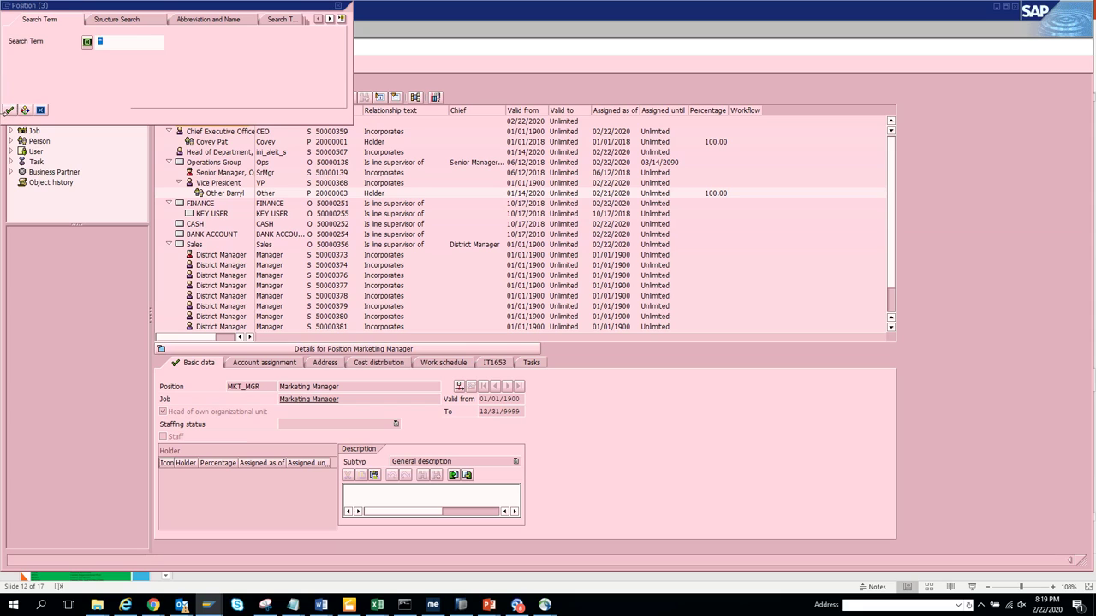
left_click(9, 111)
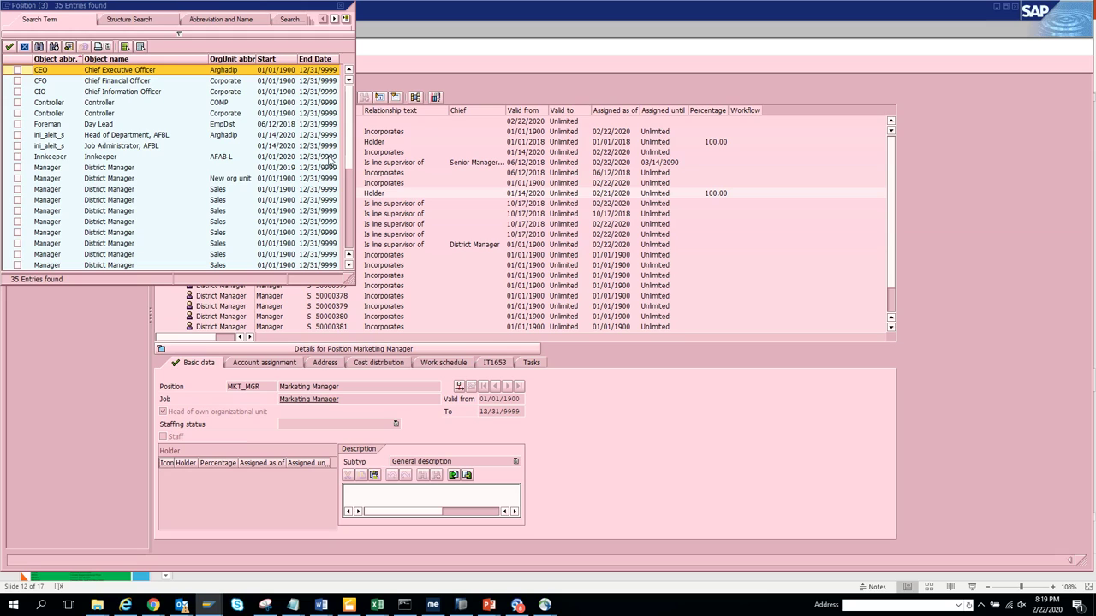
left_click(347, 206)
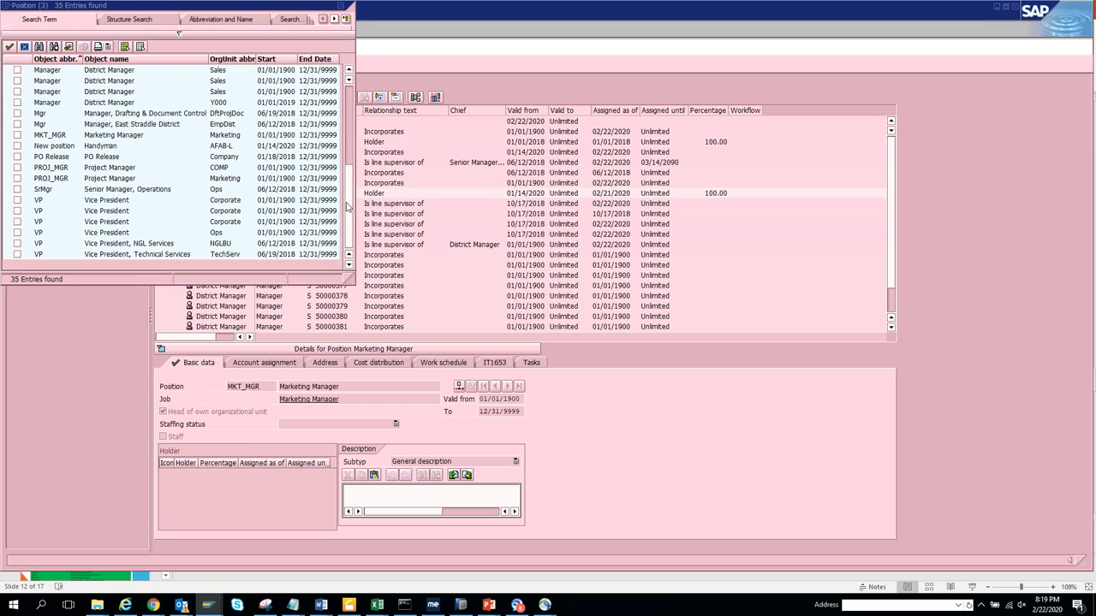
left_click(17, 179)
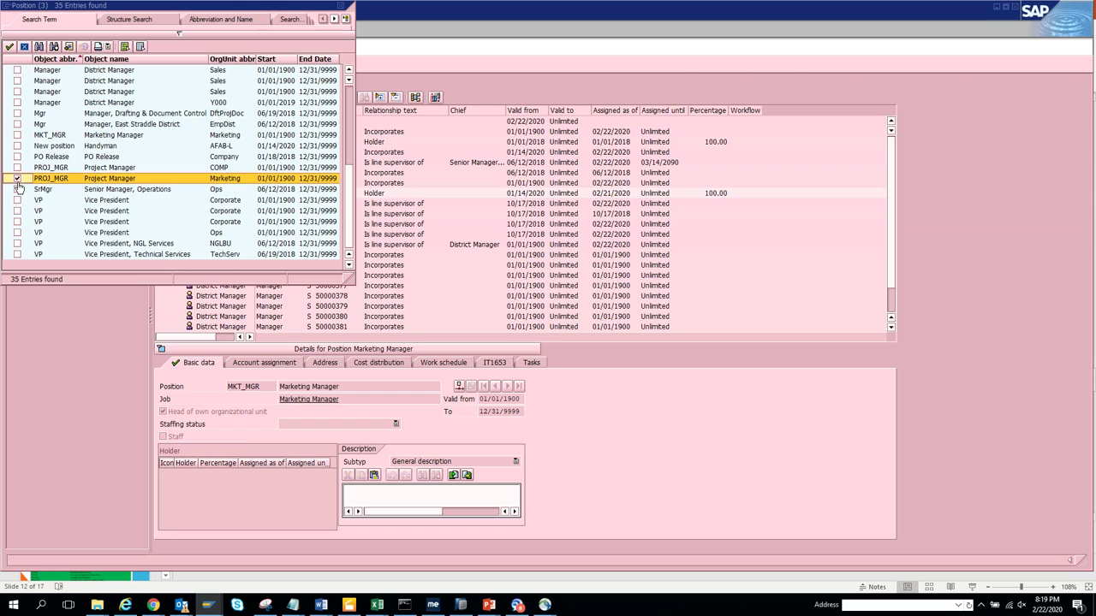
left_click(17, 189)
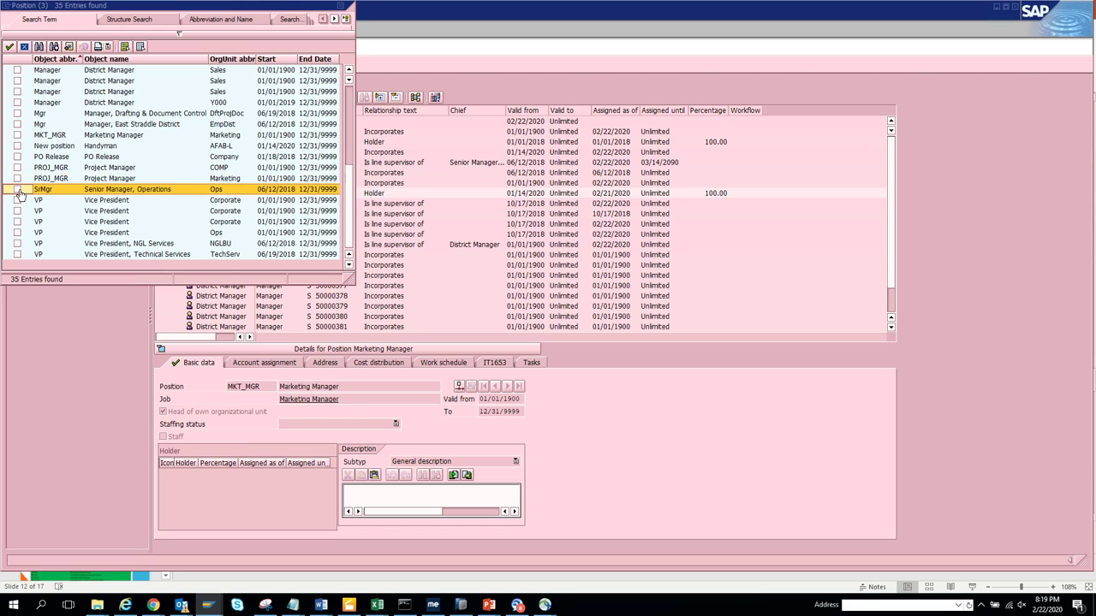
left_click(9, 46)
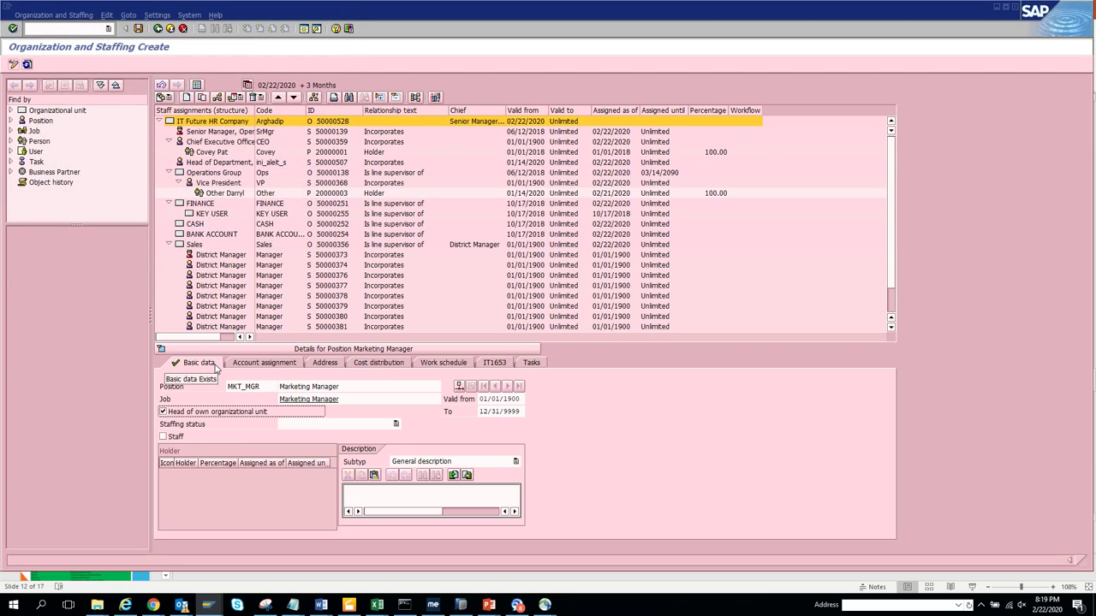
left_click(211, 133)
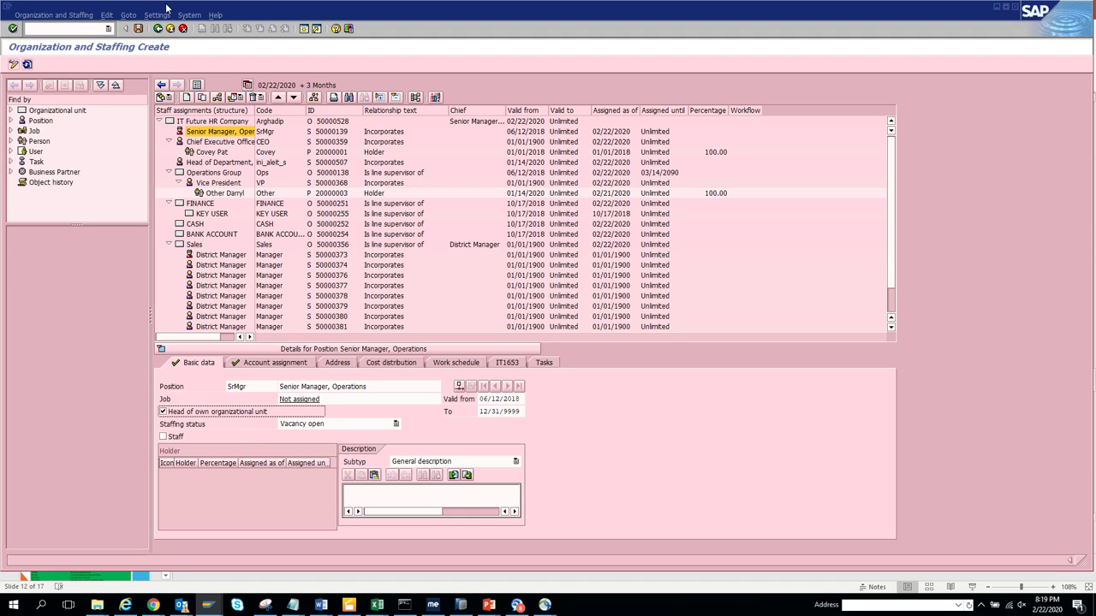
left_click(137, 28)
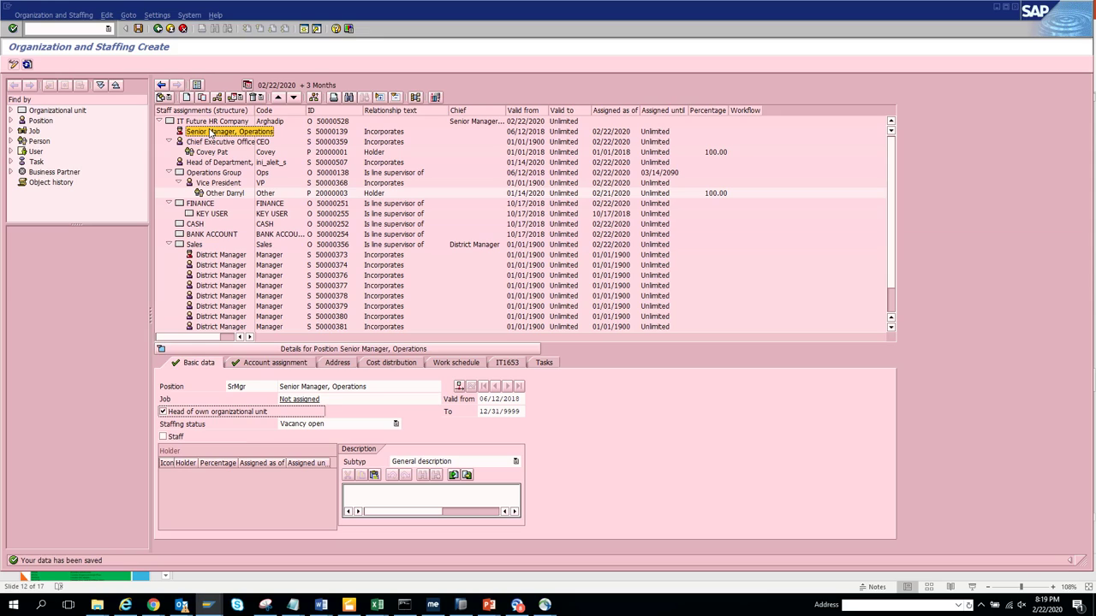
left_click(200, 234)
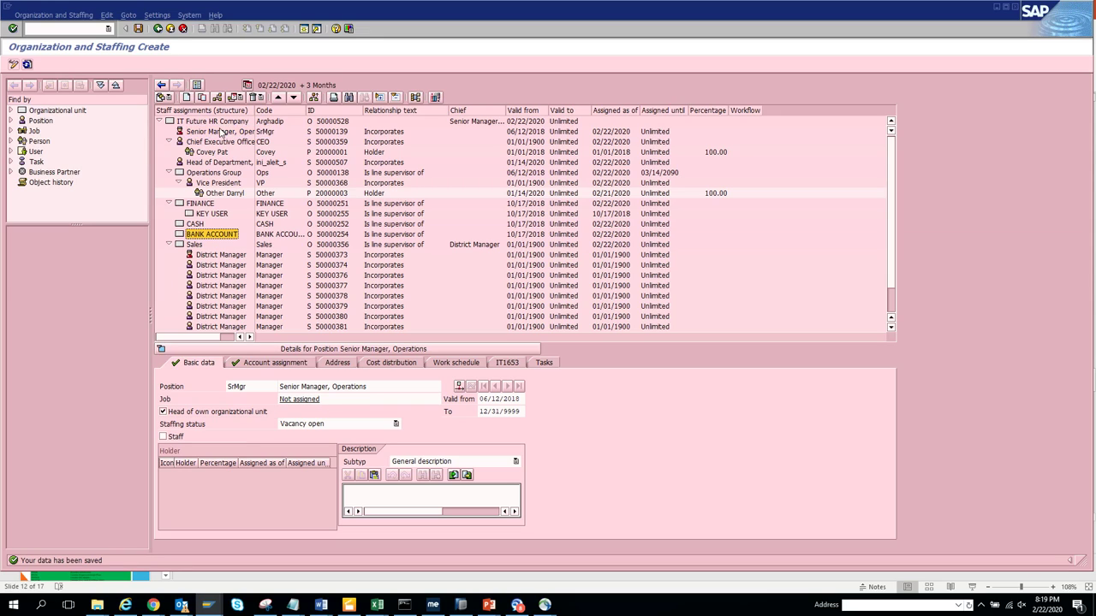
left_click(217, 97)
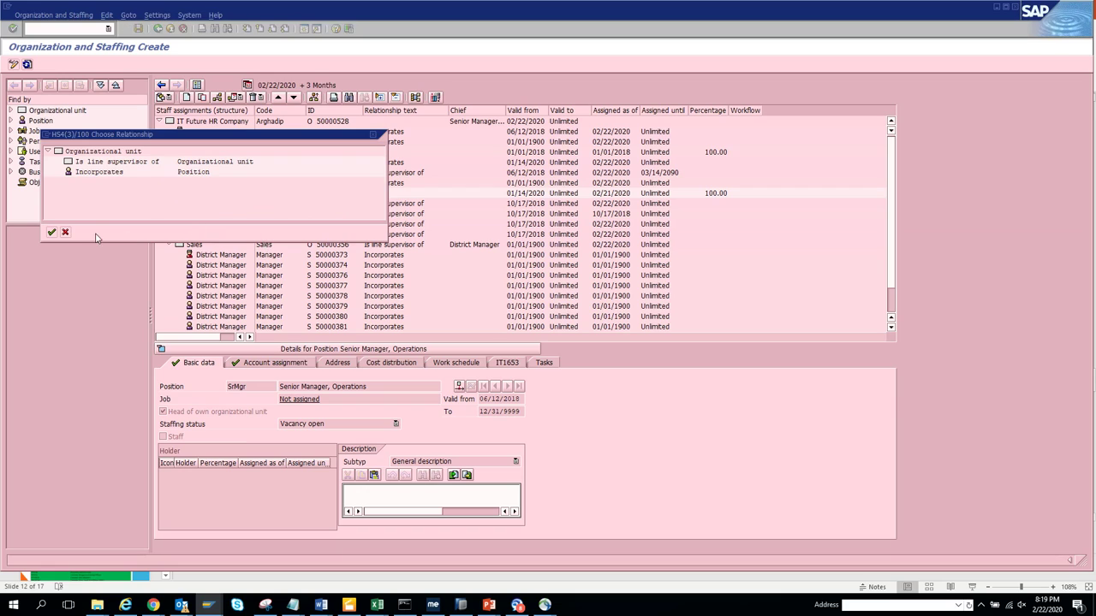
double_click(103, 161)
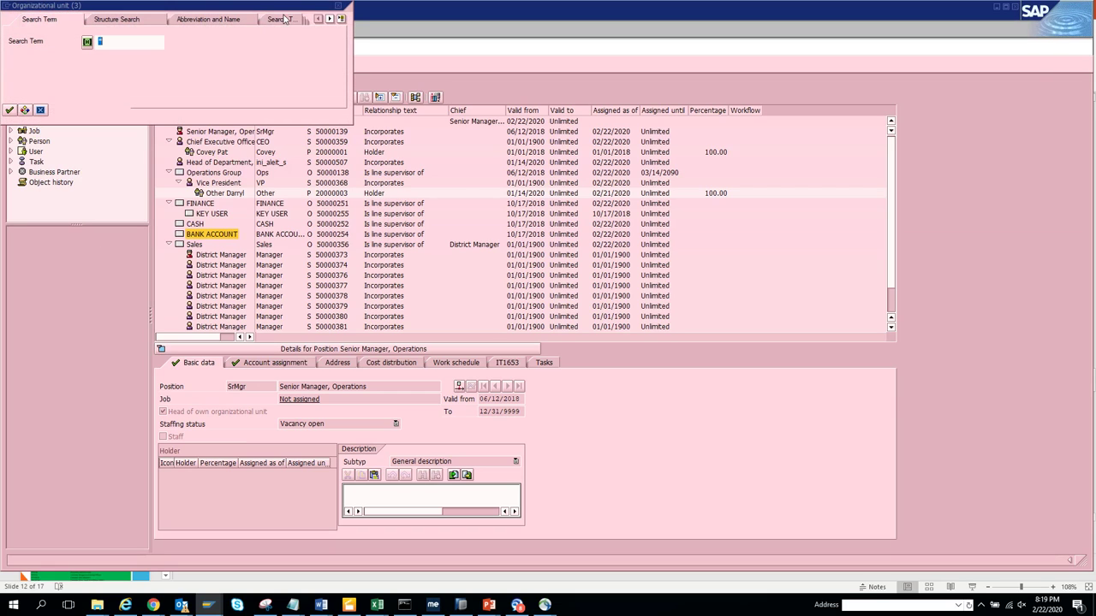
left_click(339, 6)
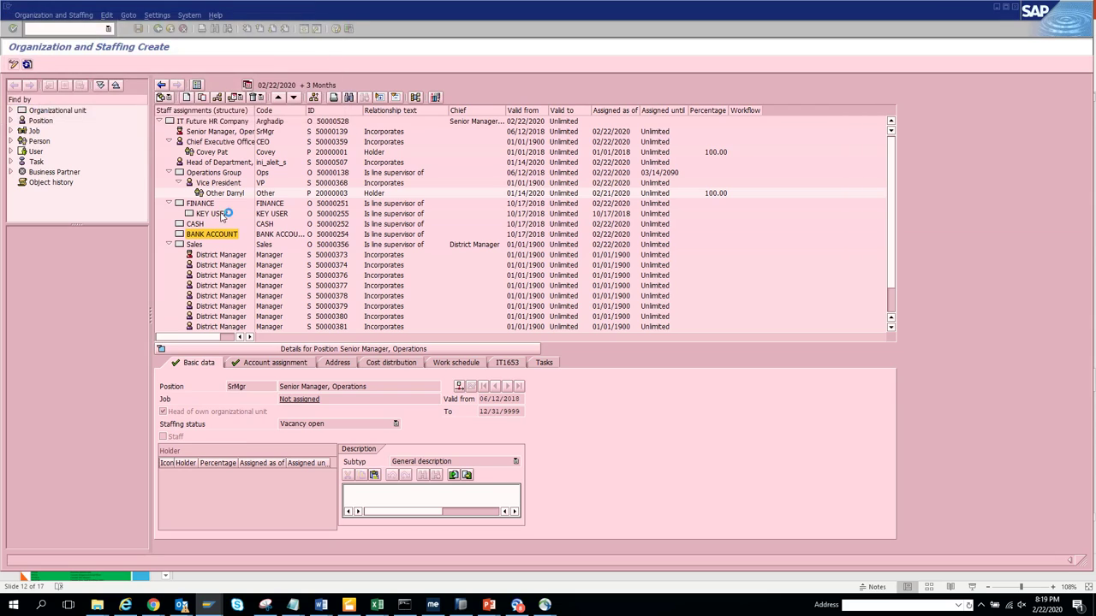
Collapse the Sales, FINANCE, Operations Group, Chief Executive Officer and Marketing nodes in the staff assignments structure.
left_click(169, 245)
left_click(169, 204)
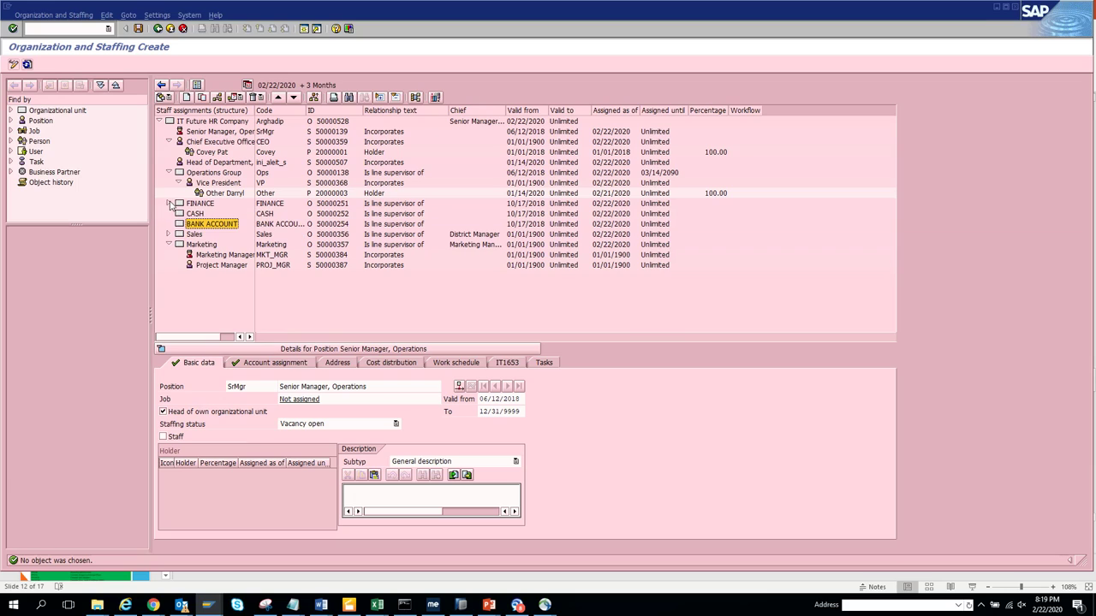
left_click(169, 173)
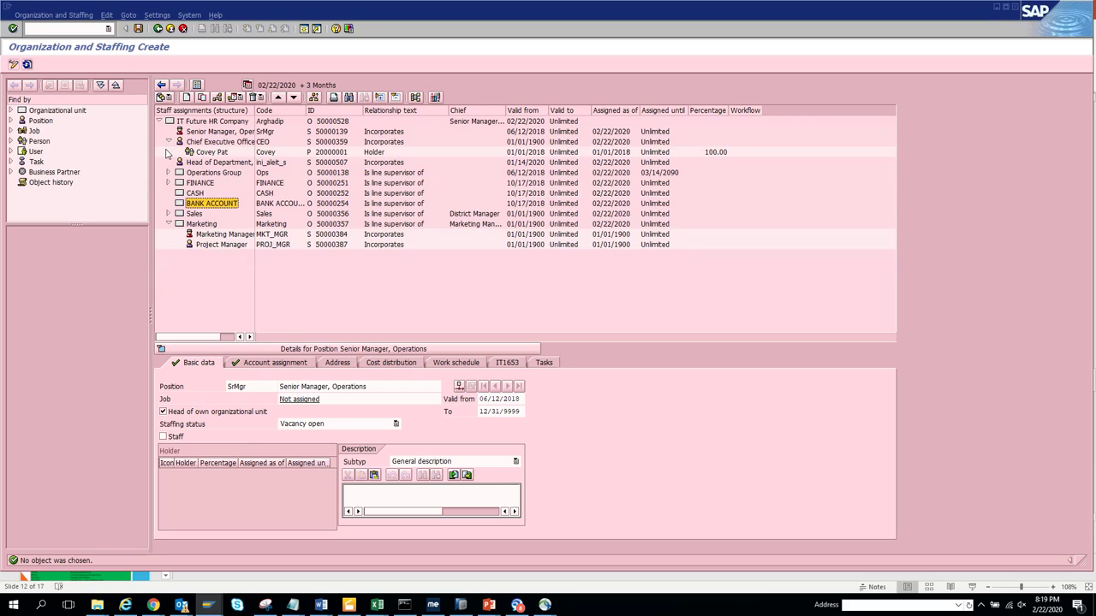
left_click(170, 142)
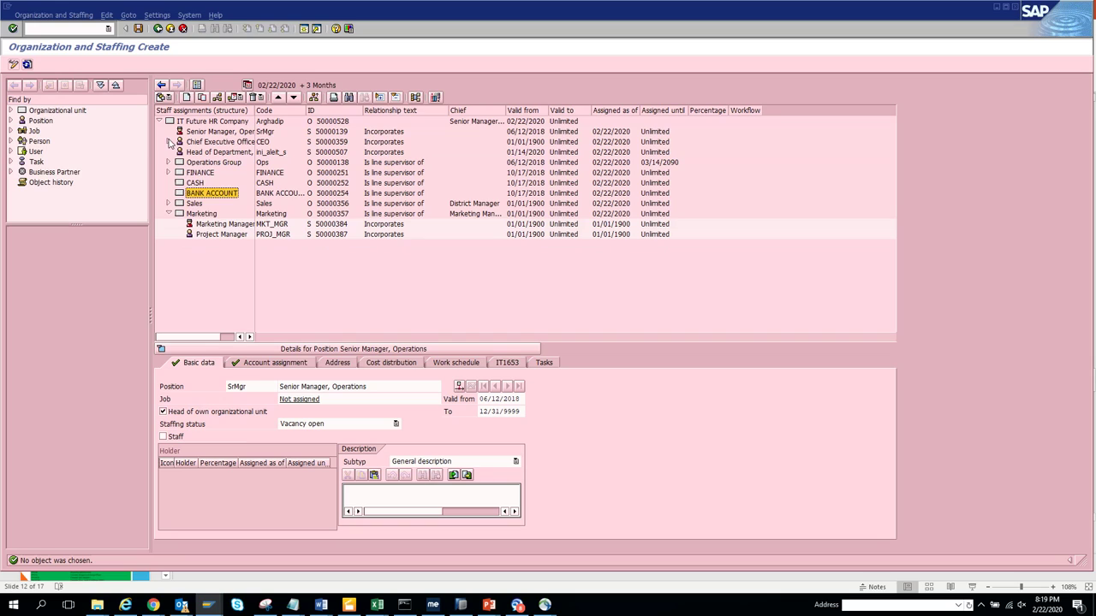
left_click(168, 213)
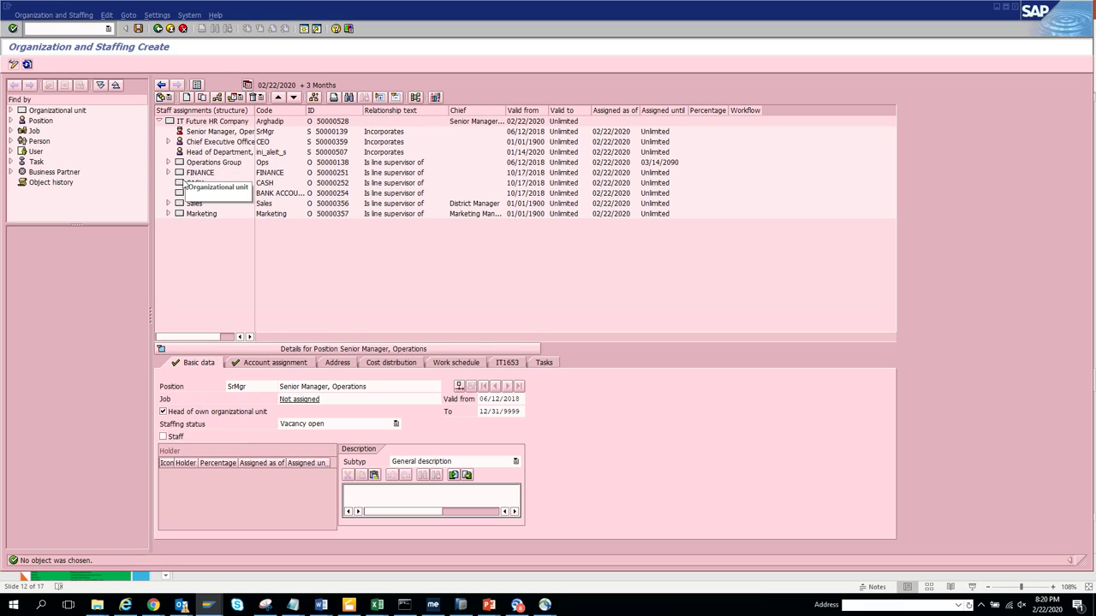
Assign the District Manager position starting 01/01/2019 to the CASH unit with the Incorporates relationship.
left_click_drag(194, 182, 256, 156)
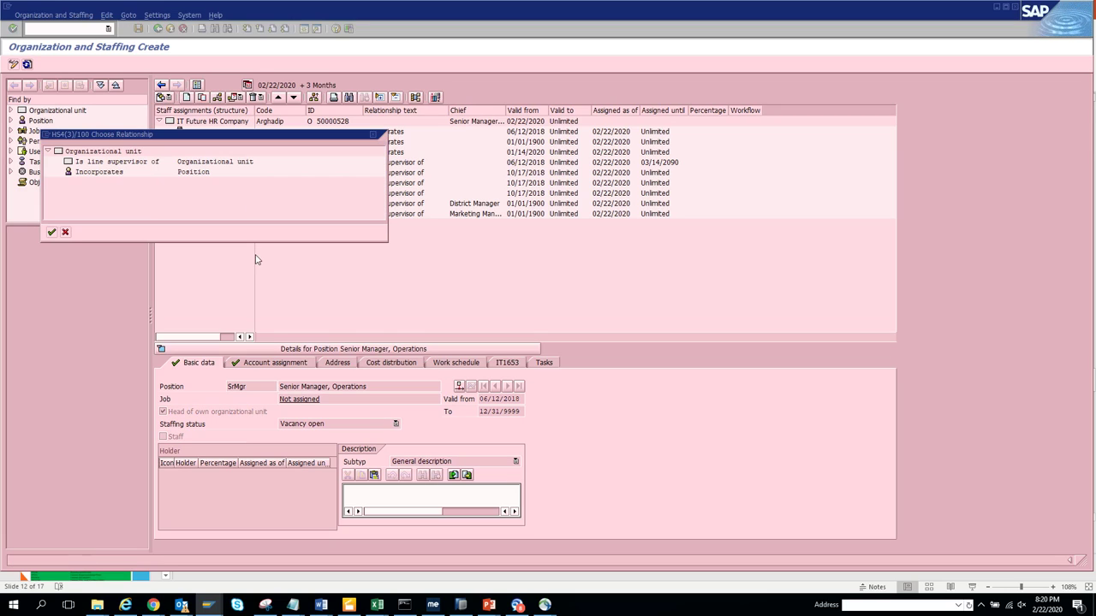
double_click(98, 178)
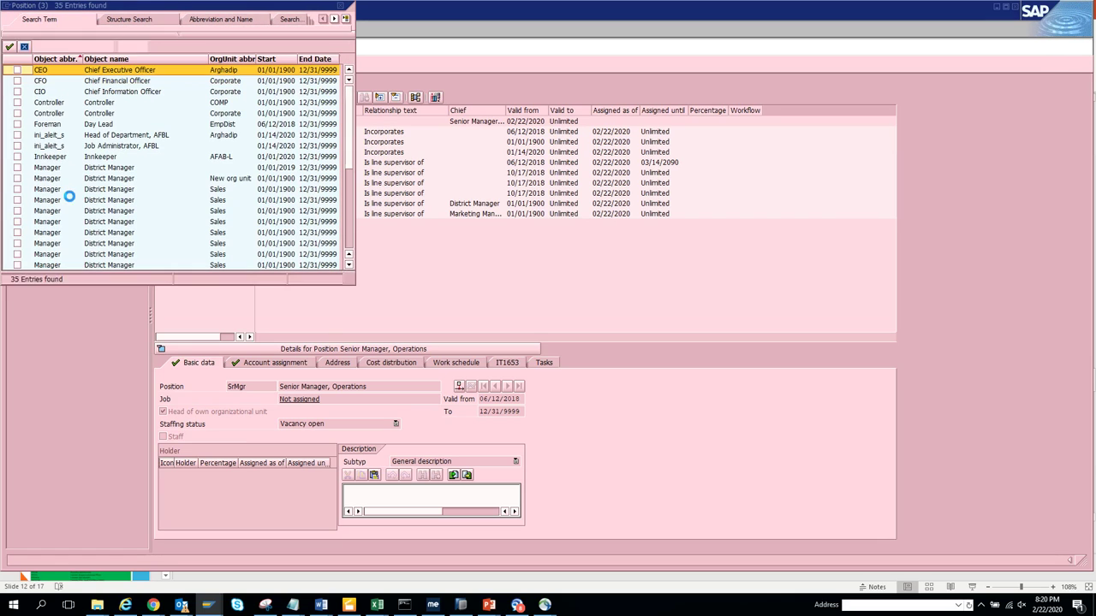
left_click(14, 168)
left_click(10, 47)
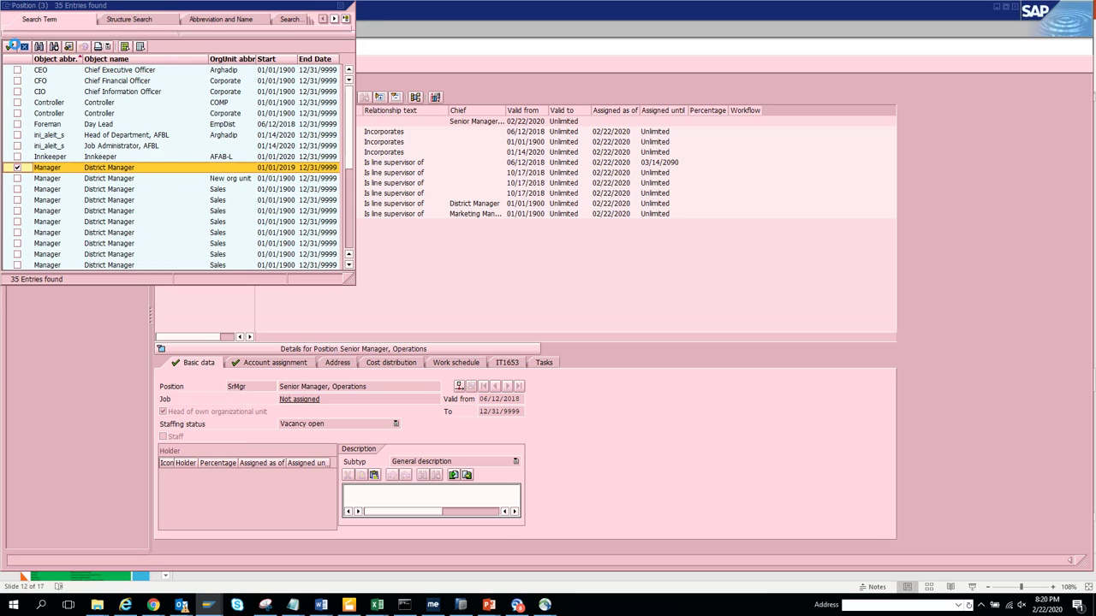
left_click(217, 187)
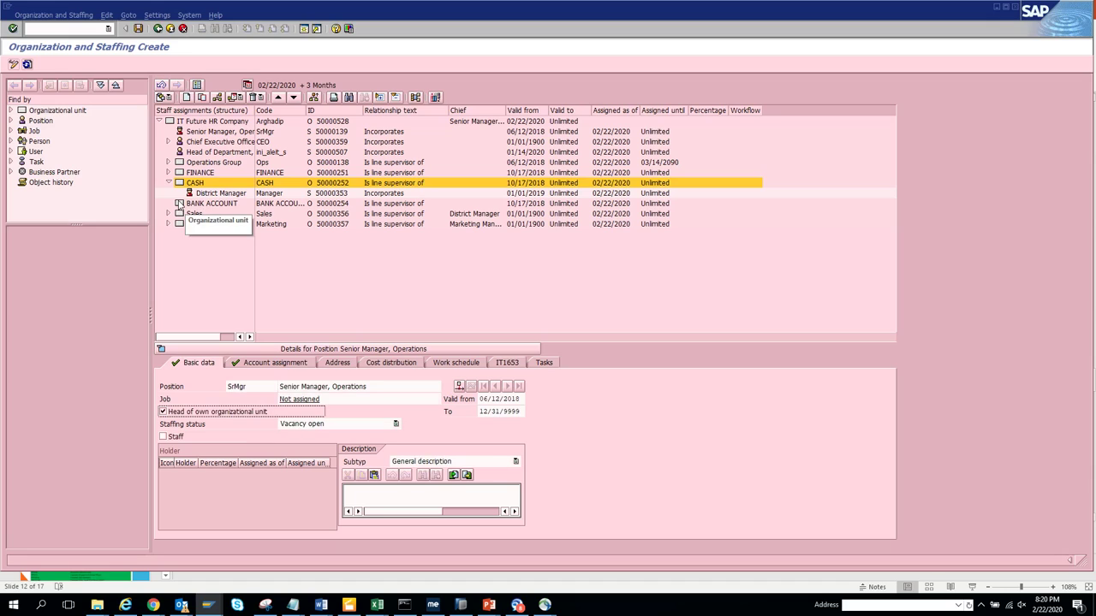
Assign five District Manager positions from Sales, the fourth to eighth listed, to the BANK ACCOUNT unit with the Incorporates relationship.
left_click(185, 203)
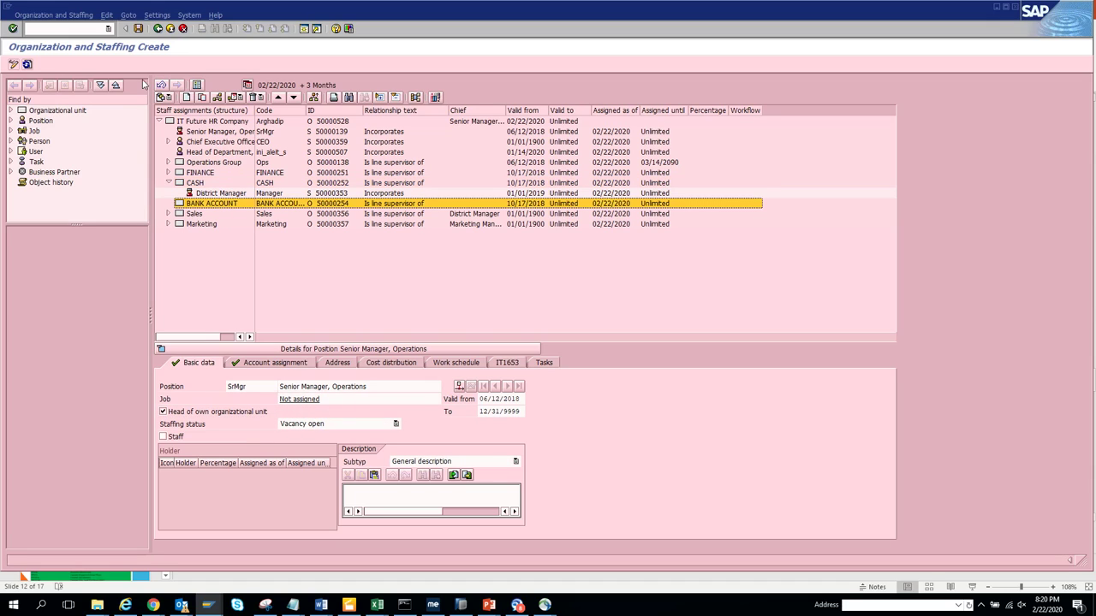
left_click(231, 98)
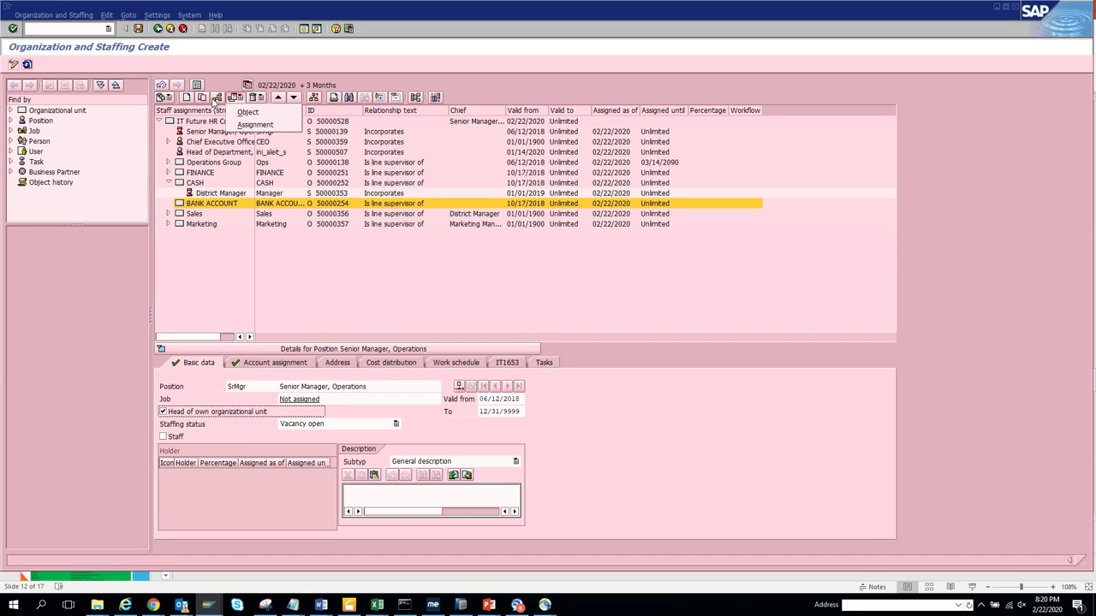
left_click(215, 98)
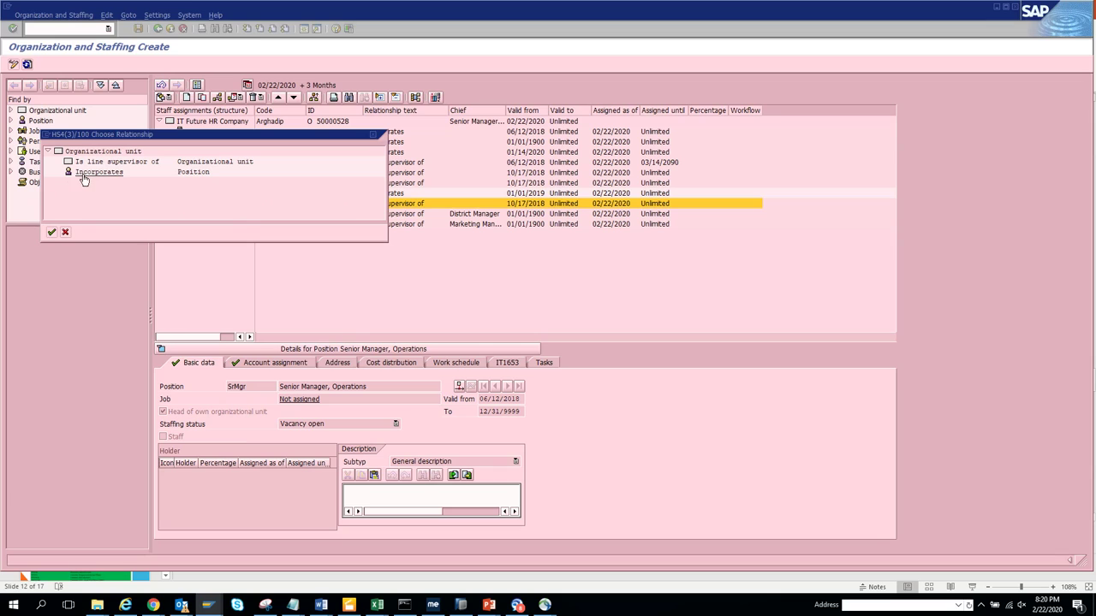
double_click(84, 174)
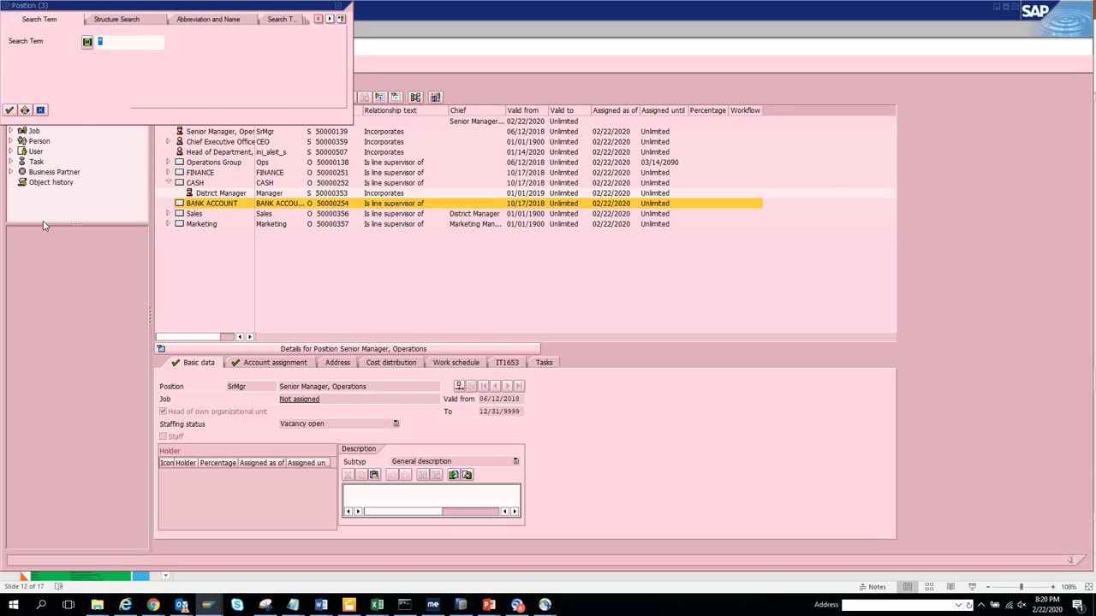
left_click(9, 109)
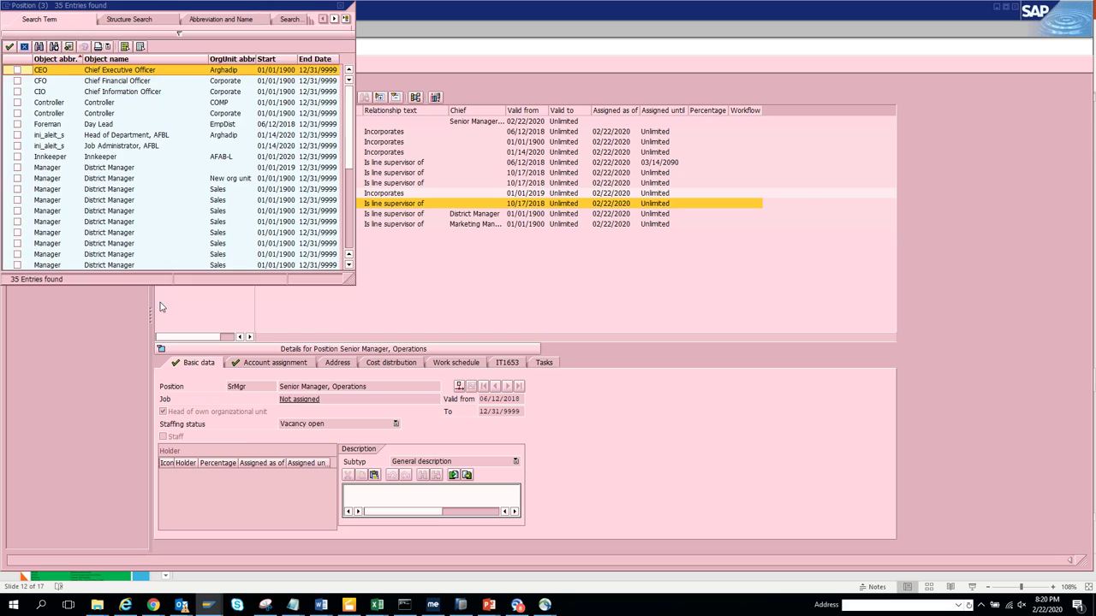
left_click(88, 222)
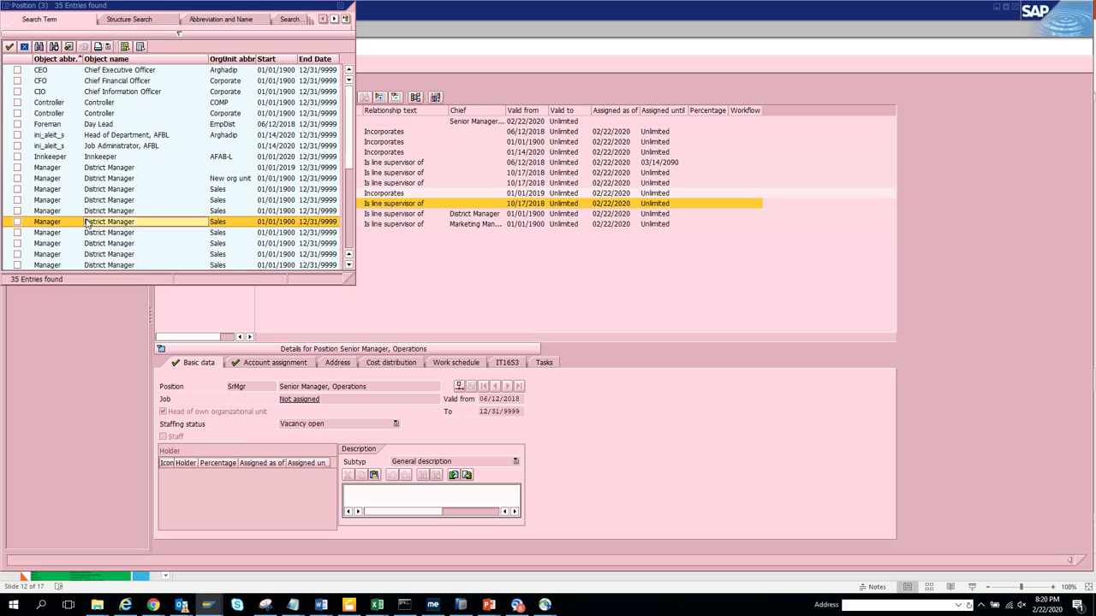
left_click(17, 222)
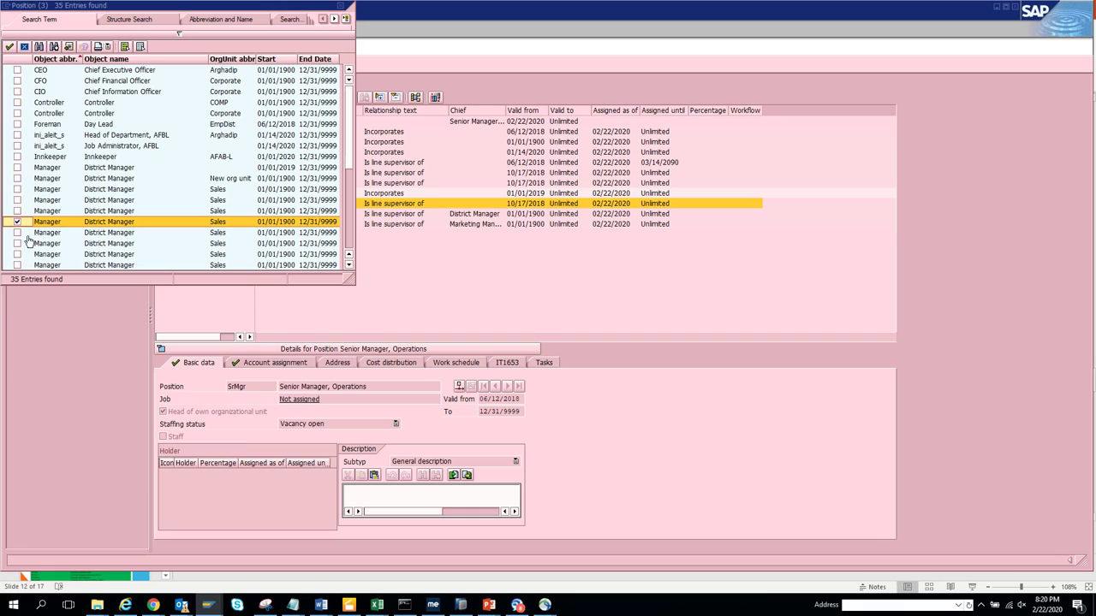
left_click(17, 232)
left_click(17, 243)
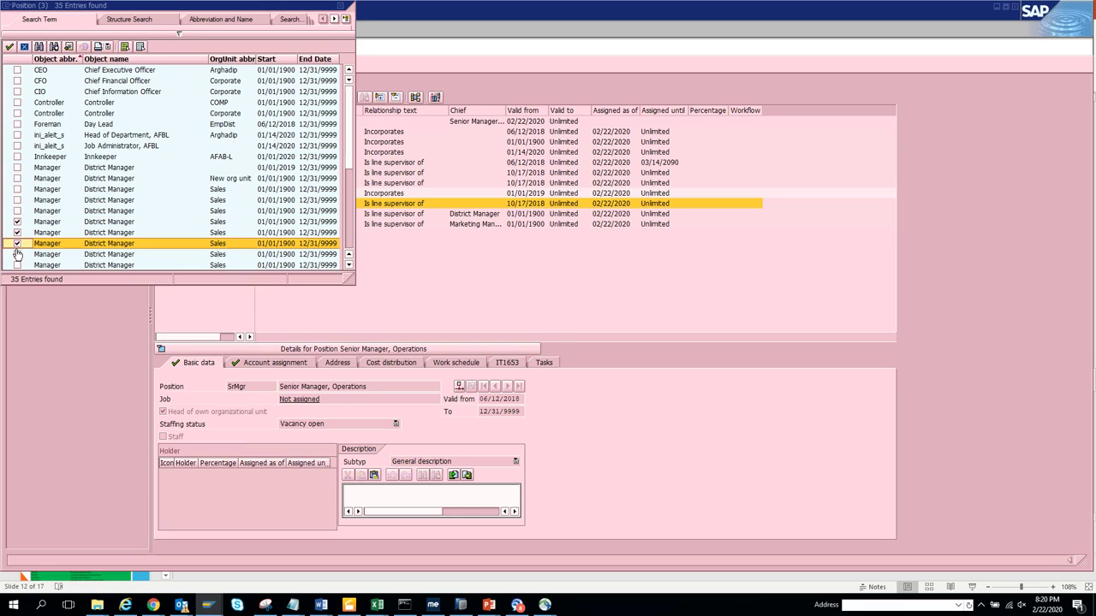
left_click(17, 254)
left_click(17, 264)
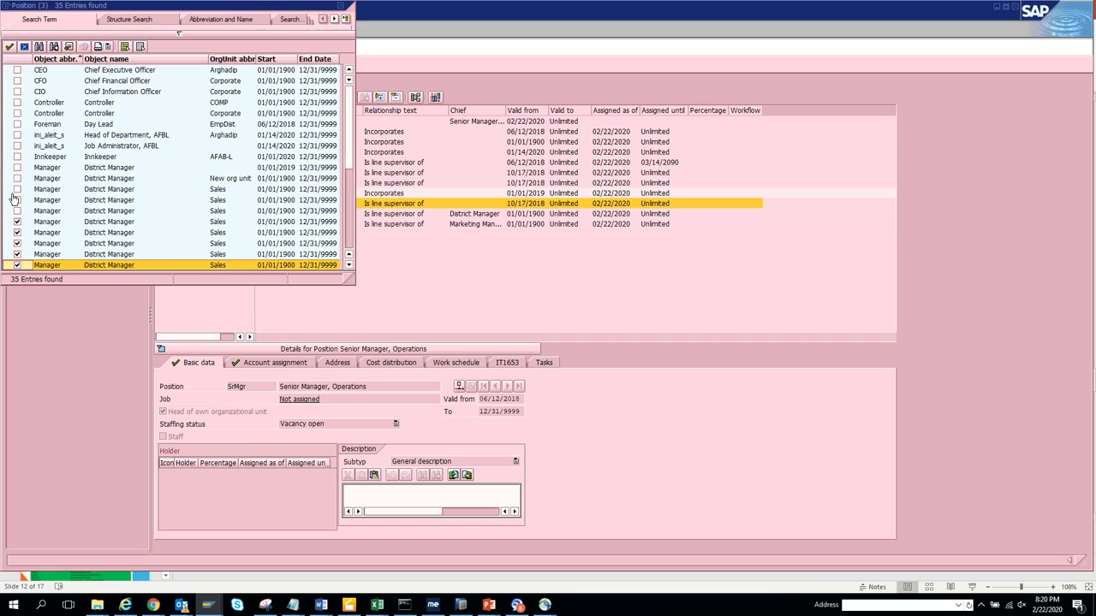
left_click(7, 46)
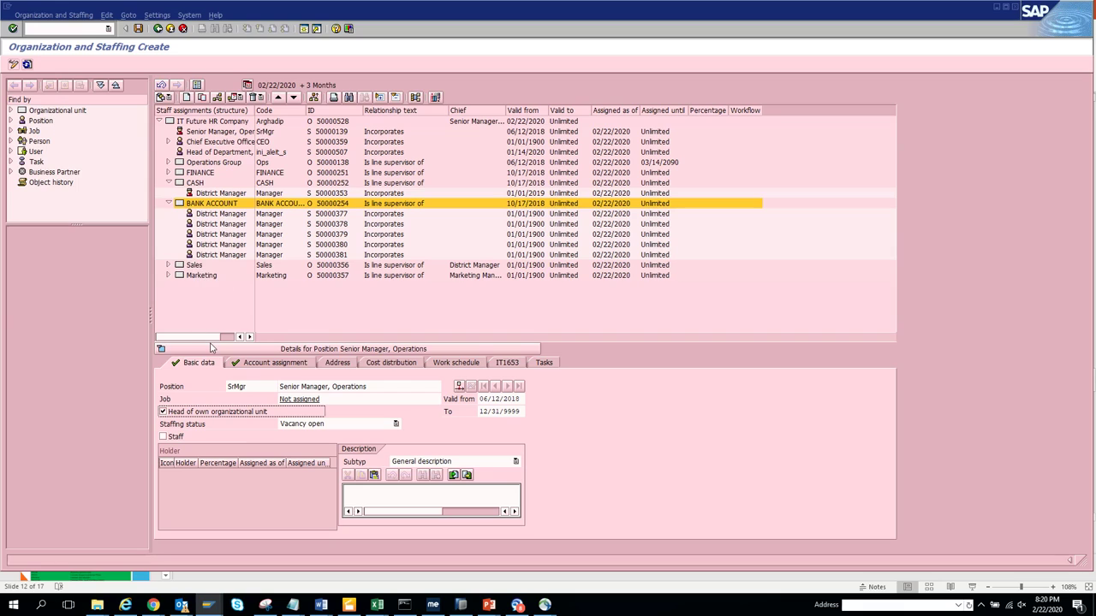
Mark the first District Manager position under BANK ACCOUNT as head of own organizational unit and save the data.
left_click(186, 214)
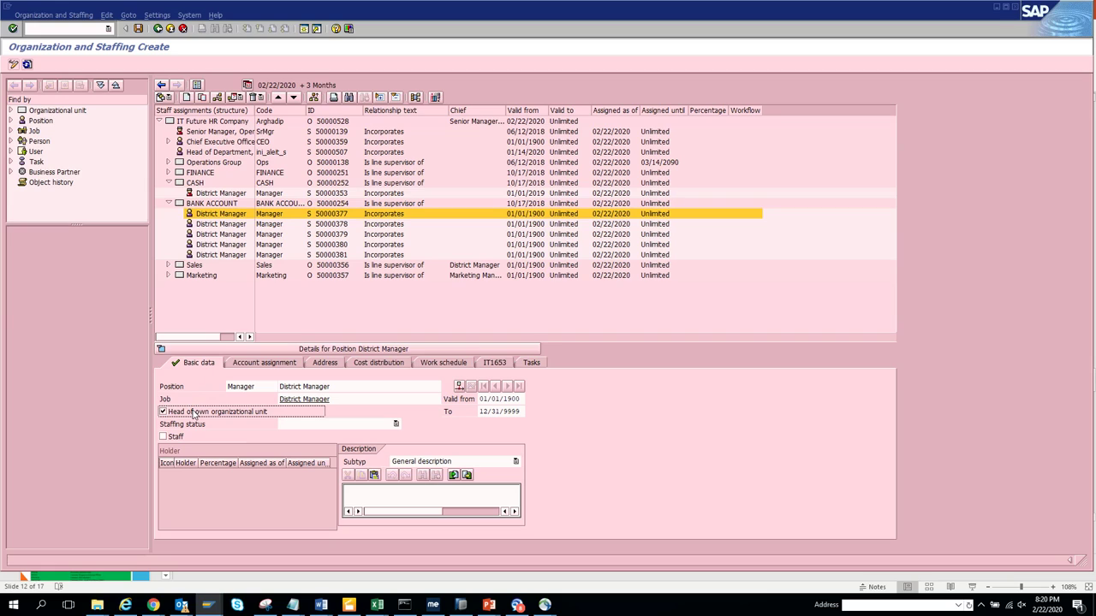
left_click(139, 29)
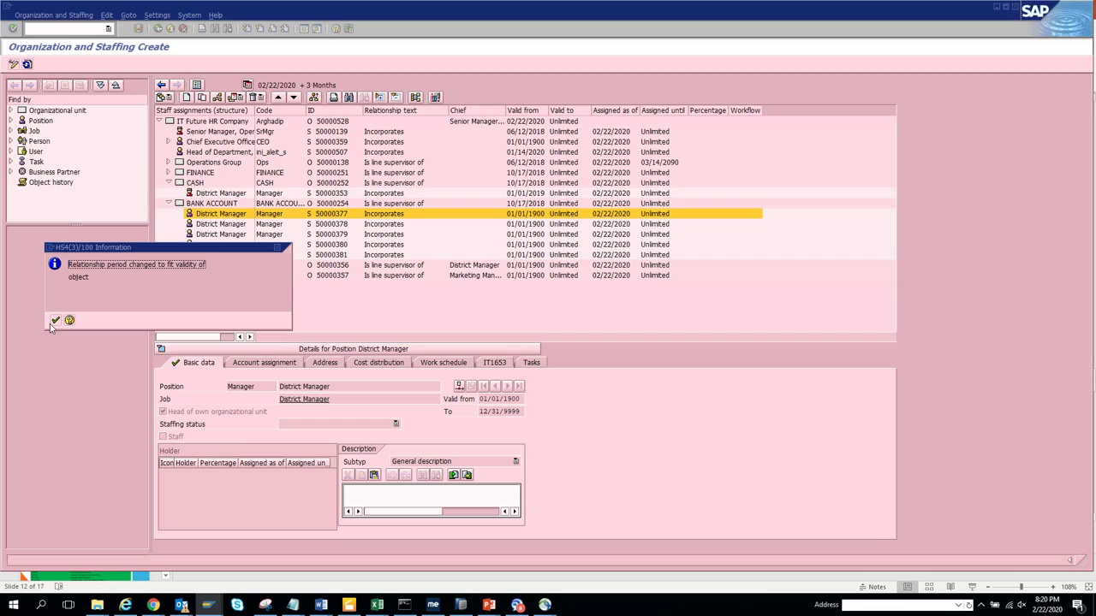
left_click(55, 320)
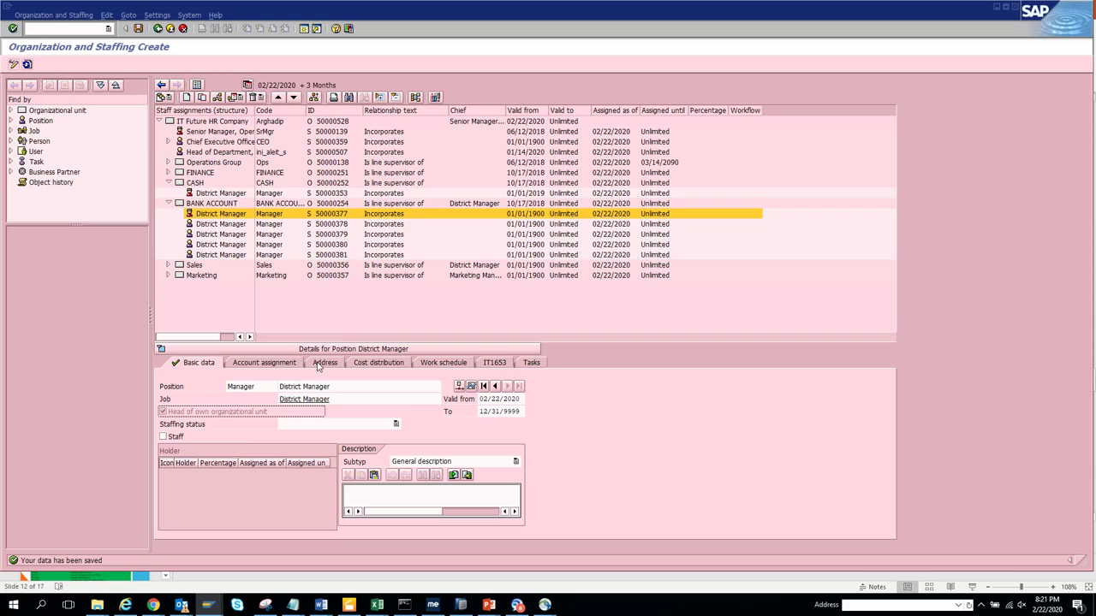
Review the selected District Manager position's account assignment, address, cost distribution, work schedule, IT1653 and task details.
left_click(290, 363)
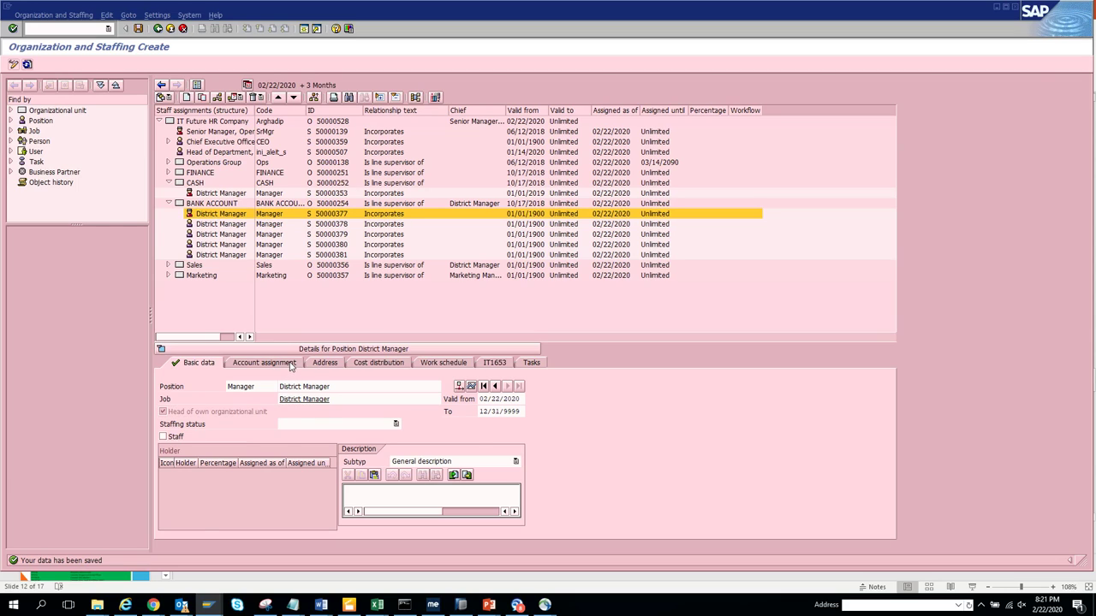
left_click(325, 364)
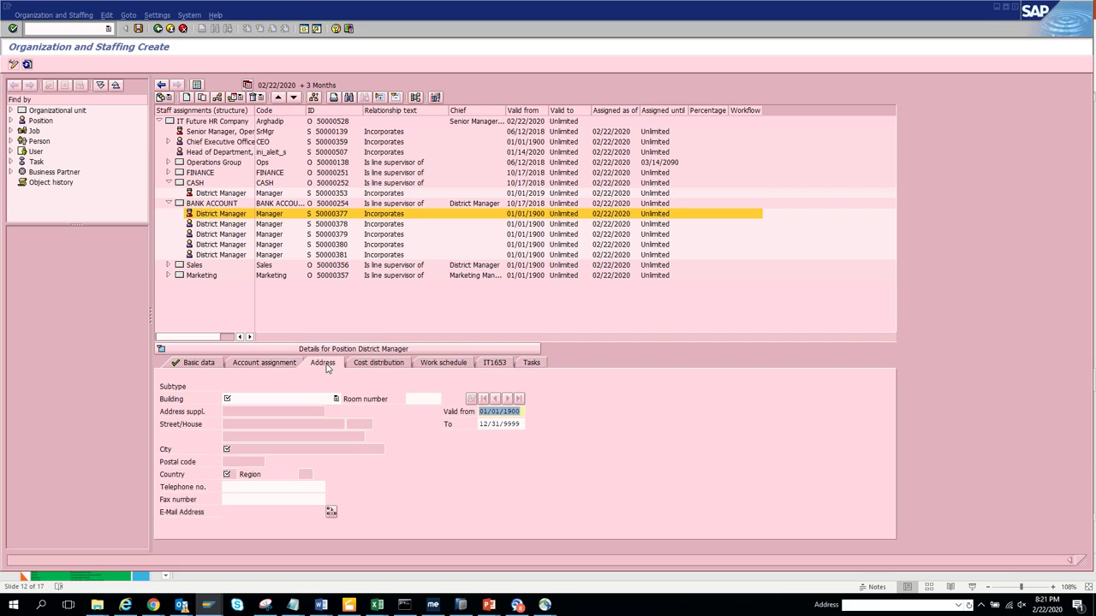
left_click(368, 363)
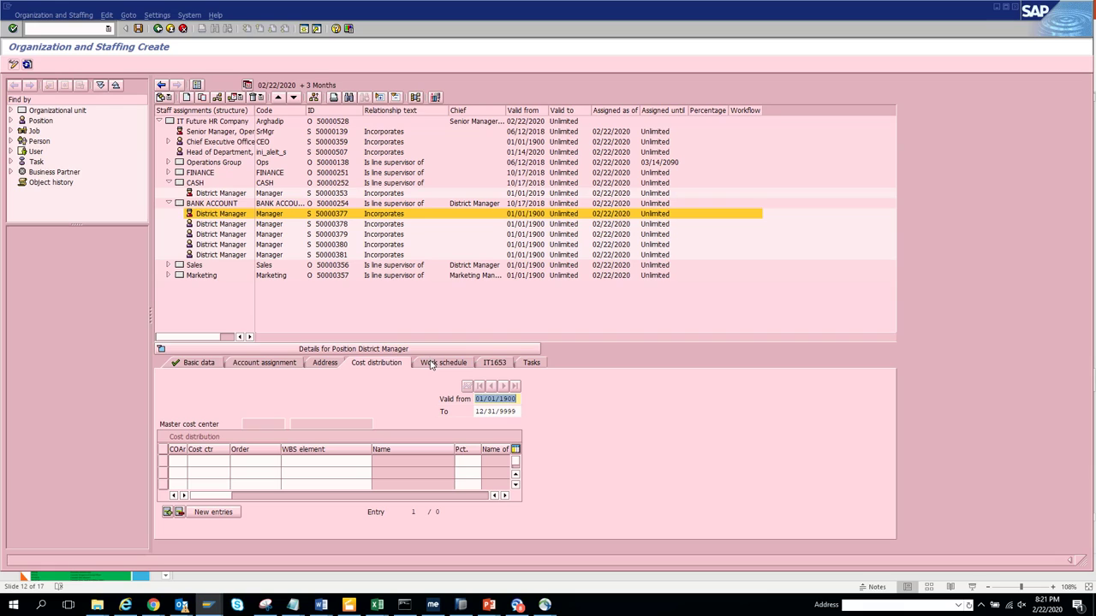
left_click(432, 365)
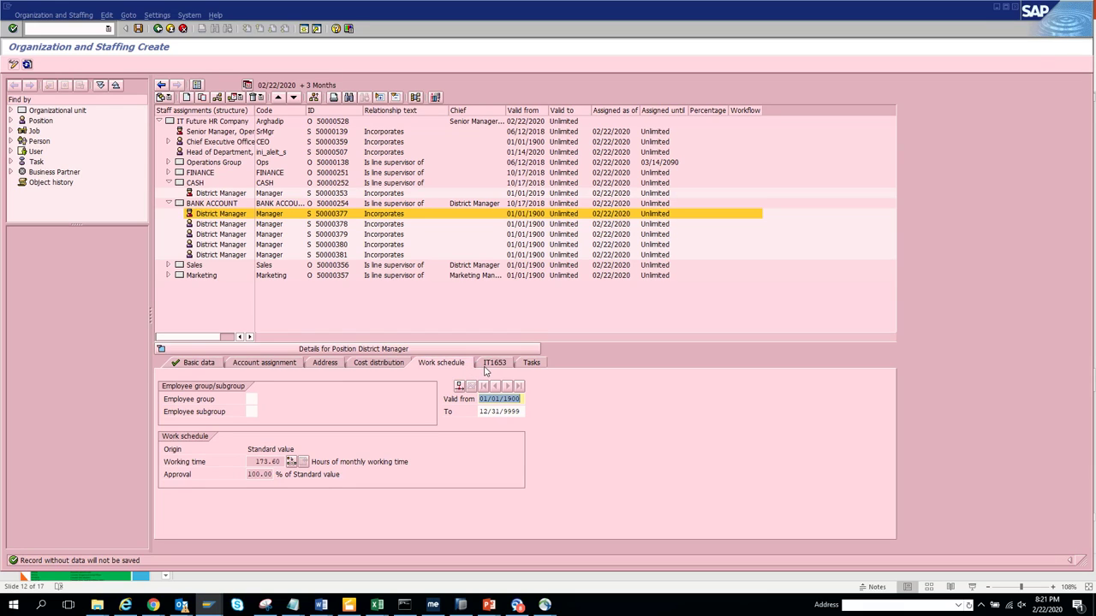
left_click(485, 367)
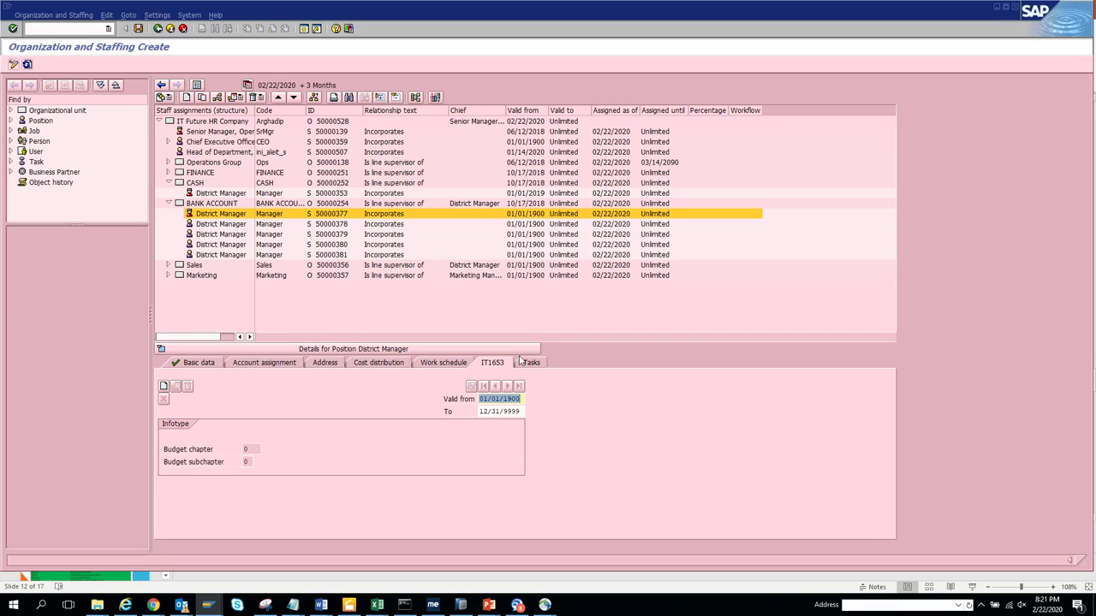
left_click(531, 364)
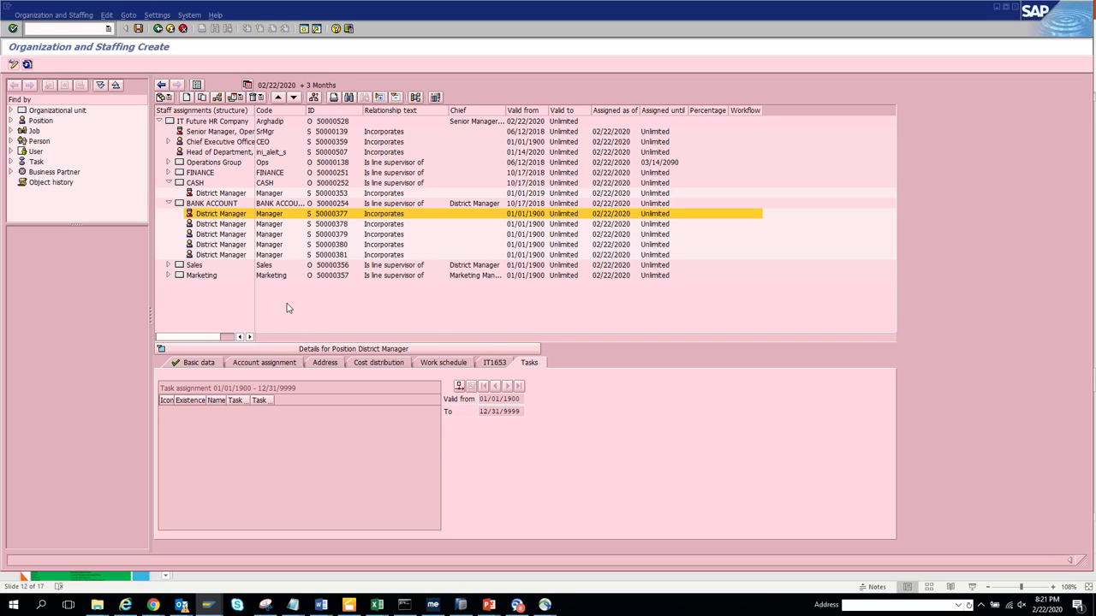
Open a new session, run transaction pfac_dis and display rule 157.
left_click(303, 31)
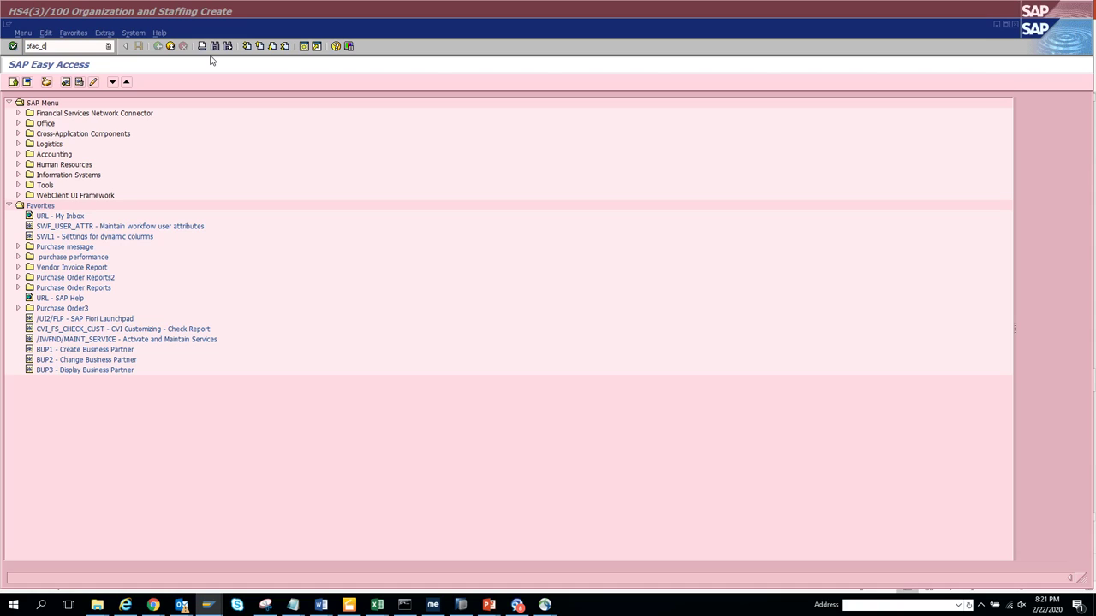
type("pfac_dis")
key("Return")
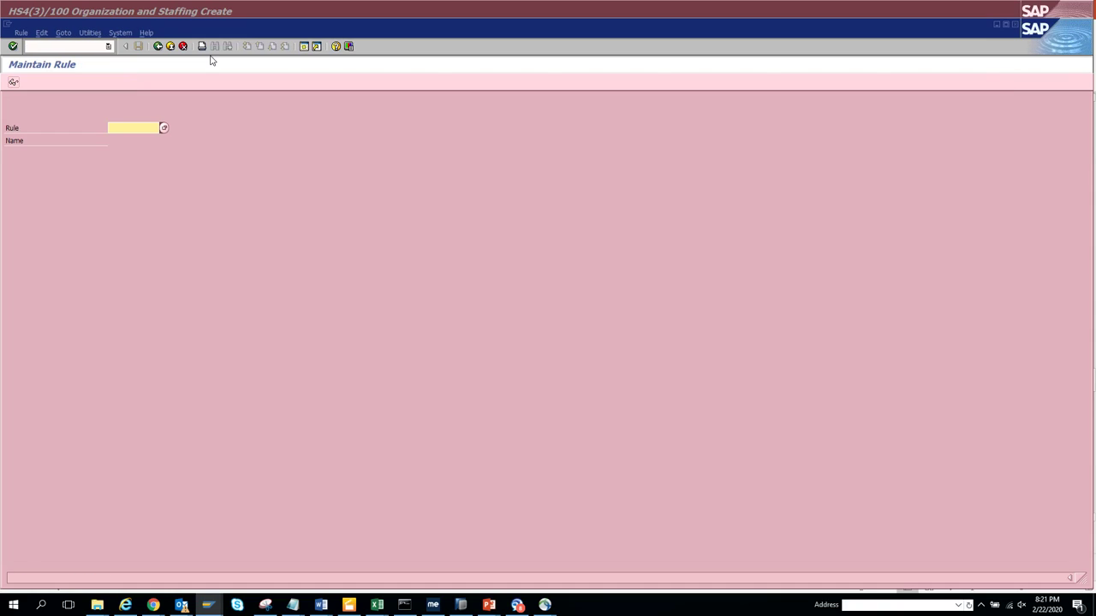
type("157")
left_click(15, 82)
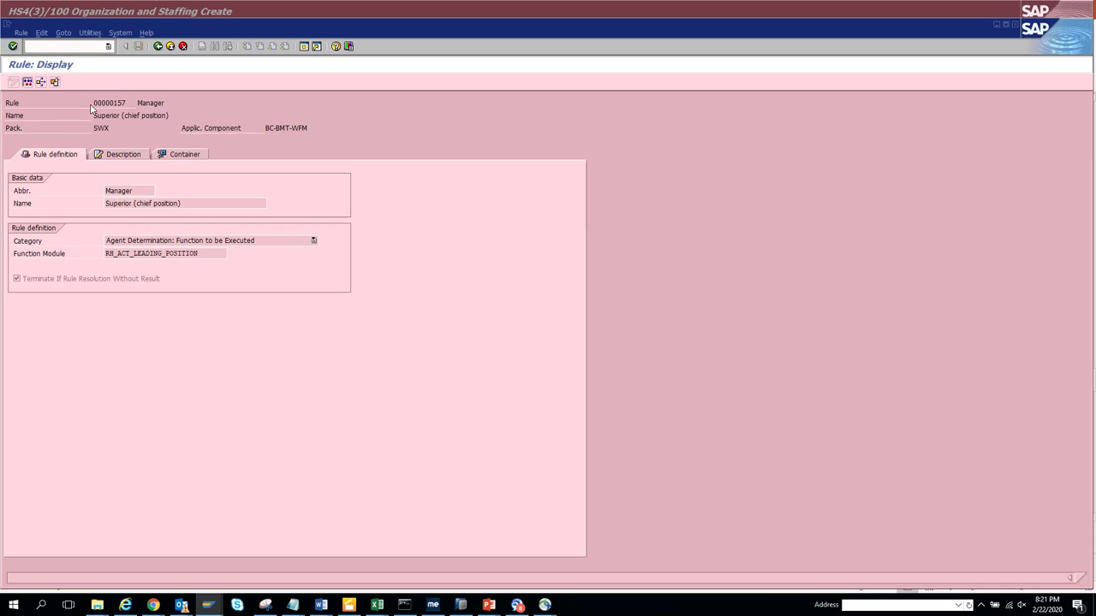
left_click_drag(94, 115, 208, 113)
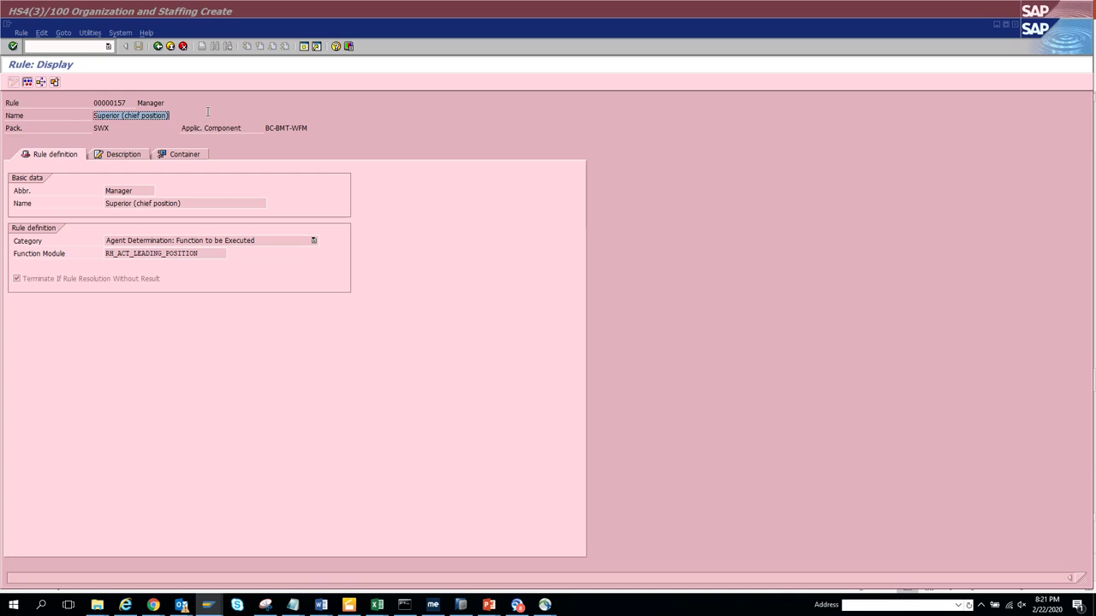
Open the rule resolution simulation for rule 157 and place its window over the staff assignments structure.
left_click(39, 83)
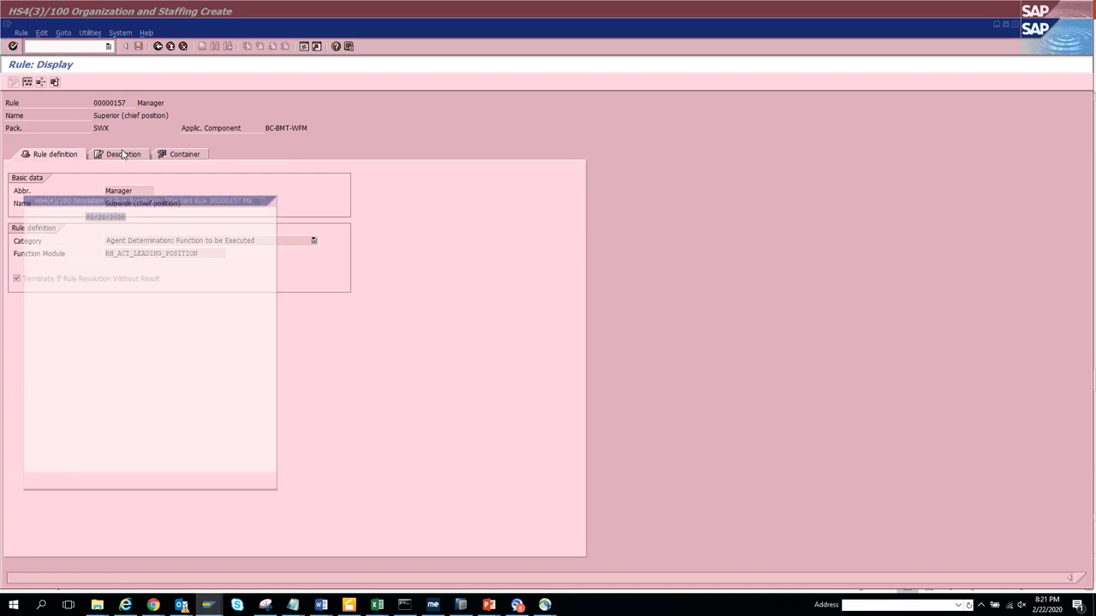
left_click_drag(510, 120, 573, 101)
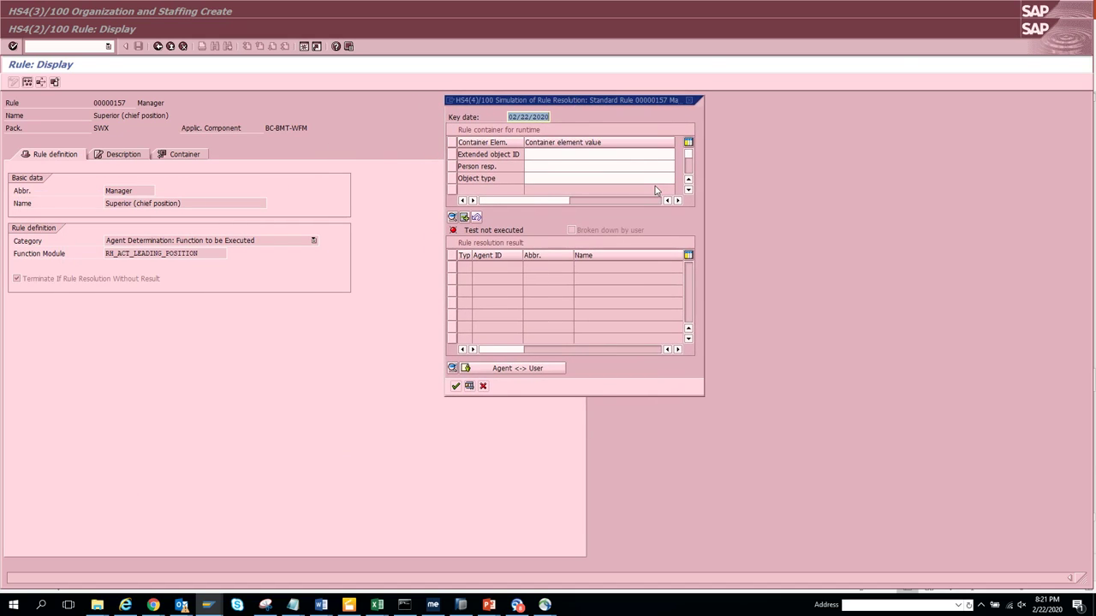
key("alt+Tab")
key("Tab")
key("Tab")
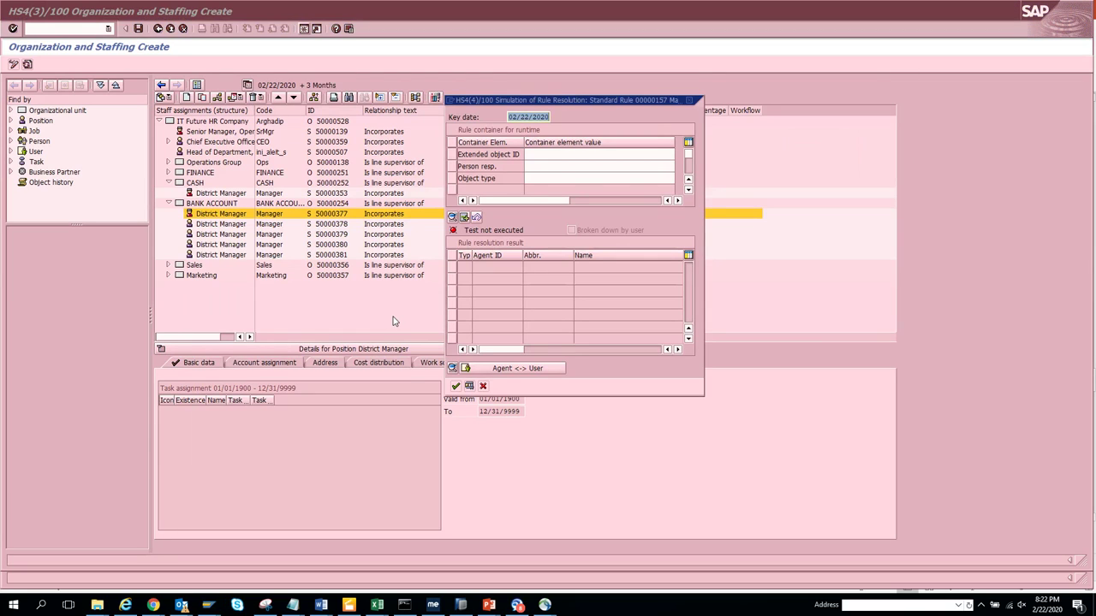
Simulate the rule resolution for extended object ID 50000381 with object type S.
left_click(561, 158)
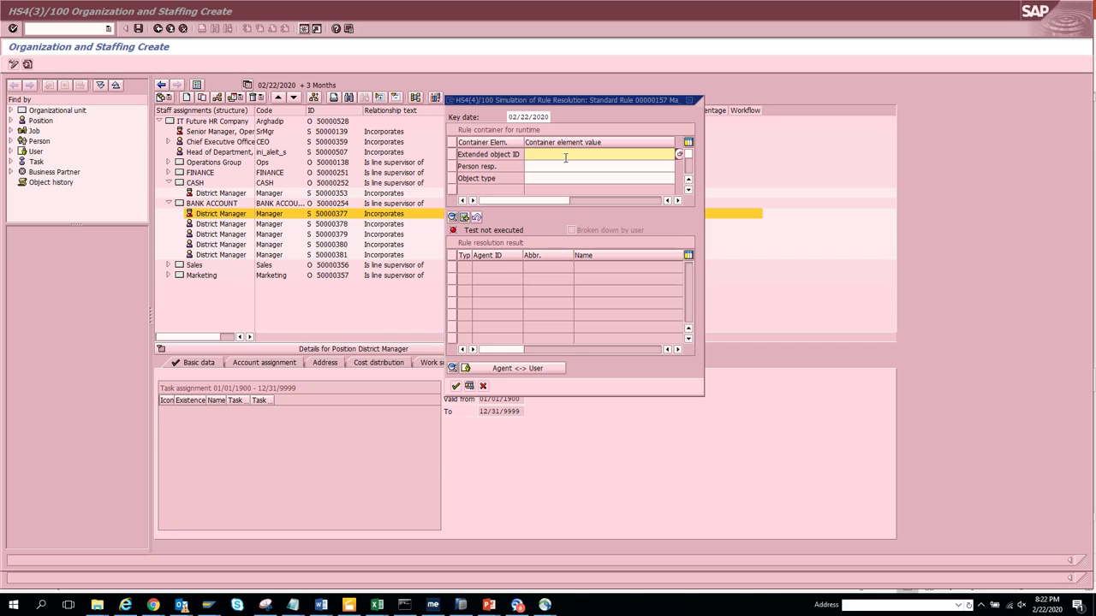
type("50000")
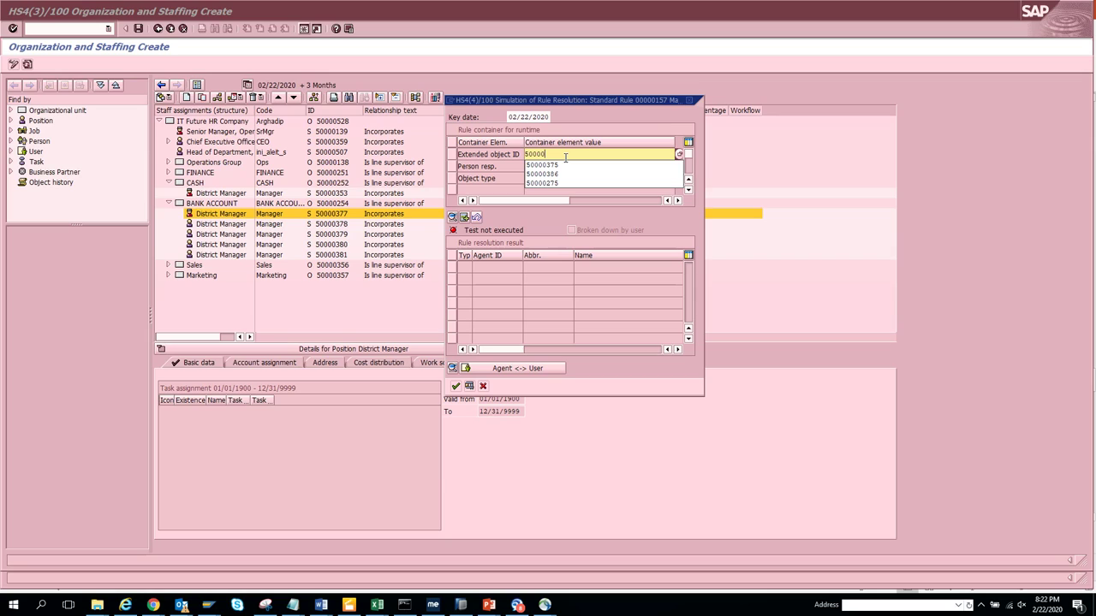
type("381")
key("Tab")
key("Tab")
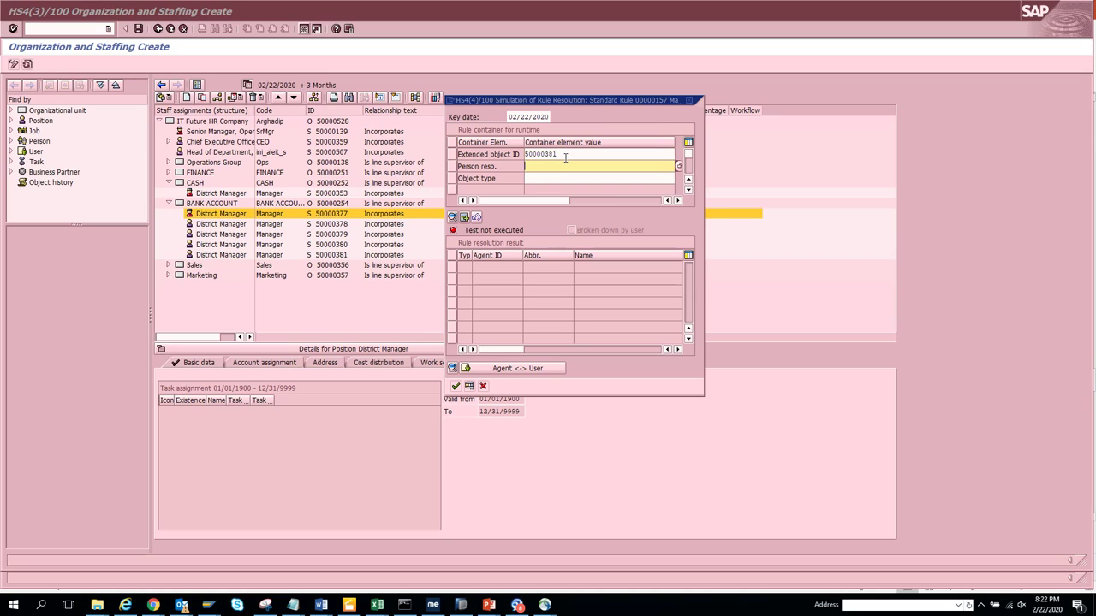
type("S")
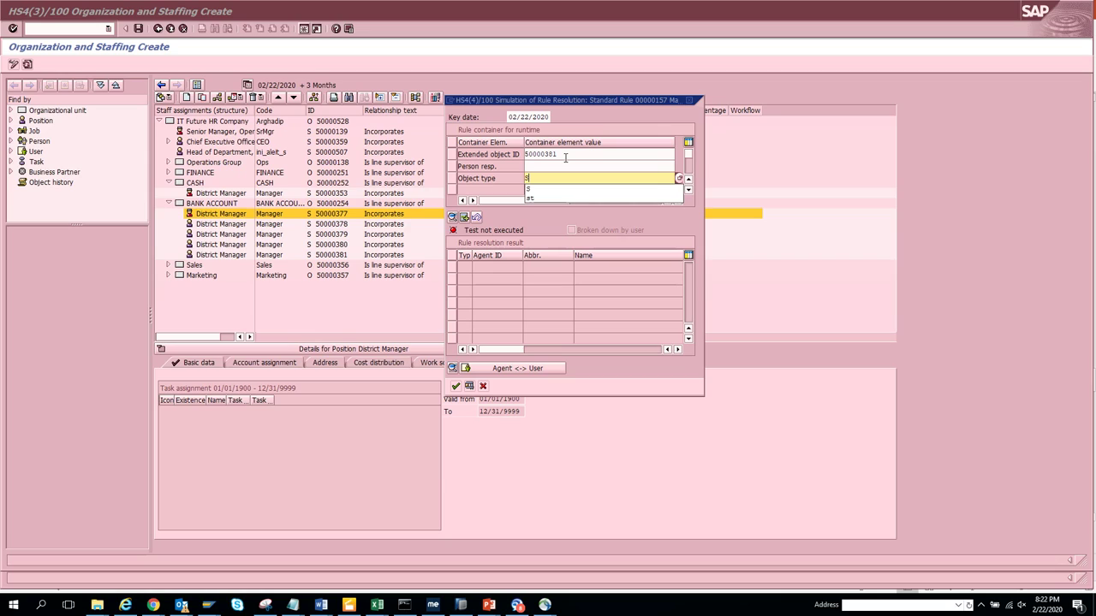
key("Return")
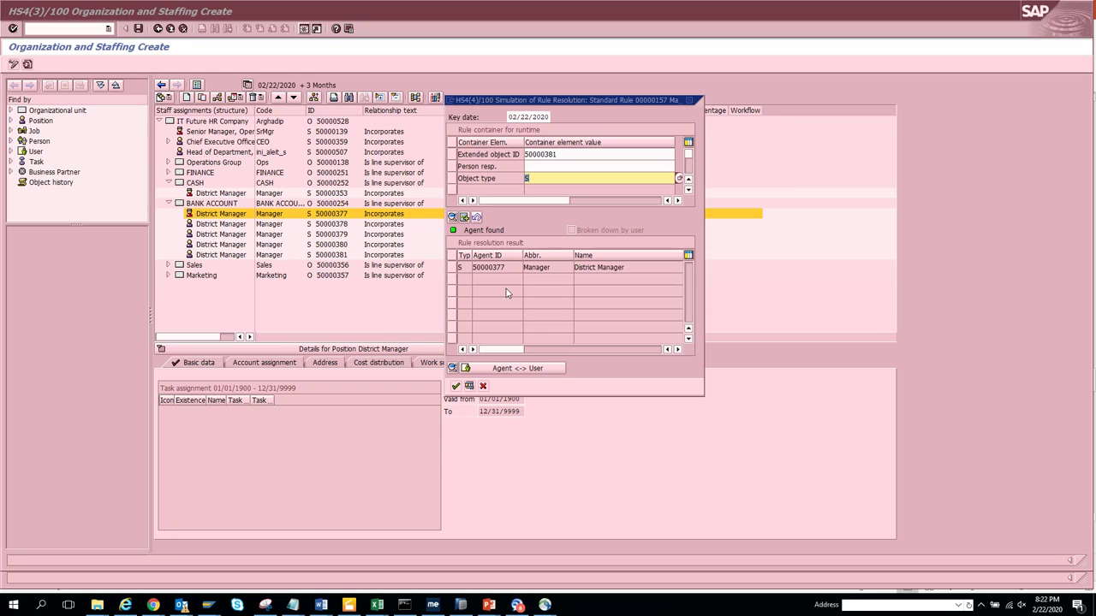
Copy the resulting agent ID into the extended object ID and simulate the rule for position 50000377.
double_click(488, 268)
key("ctrl+c")
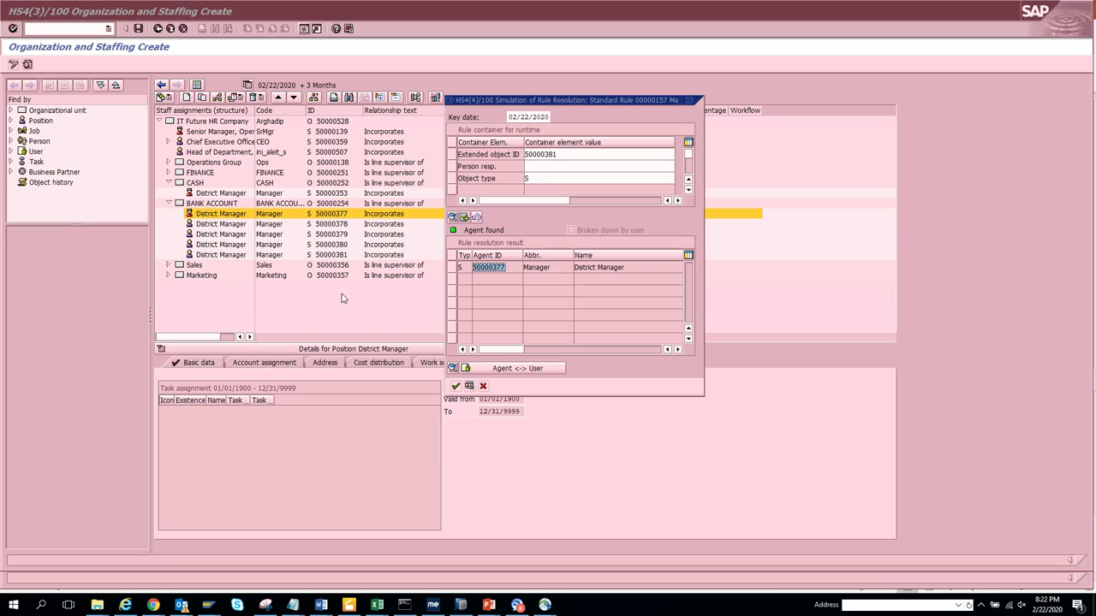
key("Return")
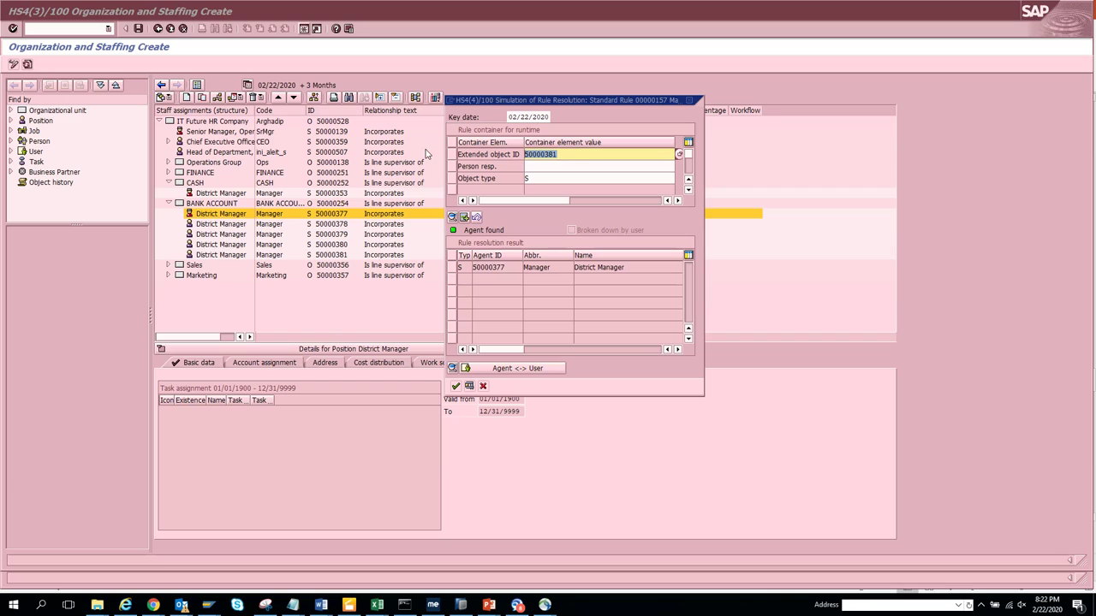
key("ctrl+v")
key("Return")
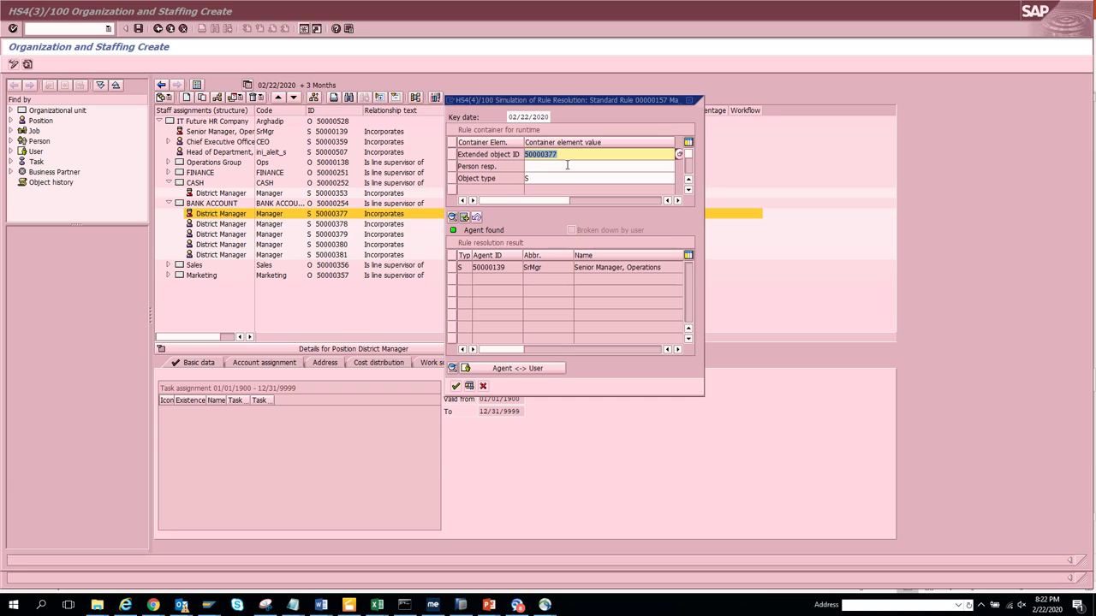
Simulate the rule resolution for the CASH unit's District Manager, extended object ID 50000353.
left_click_drag(558, 154, 545, 154)
type("53")
key("Return")
left_click(563, 154)
Expand the Marketing unit and simulate the rule resolution for its Project Manager, extended object ID 50000387.
left_click(688, 101)
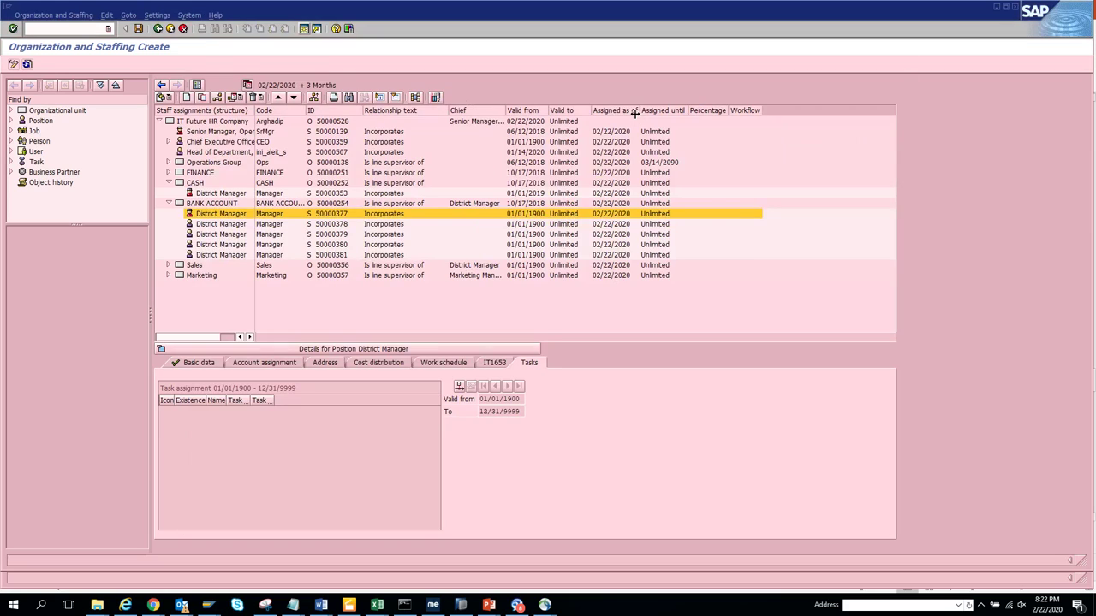
left_click(167, 274)
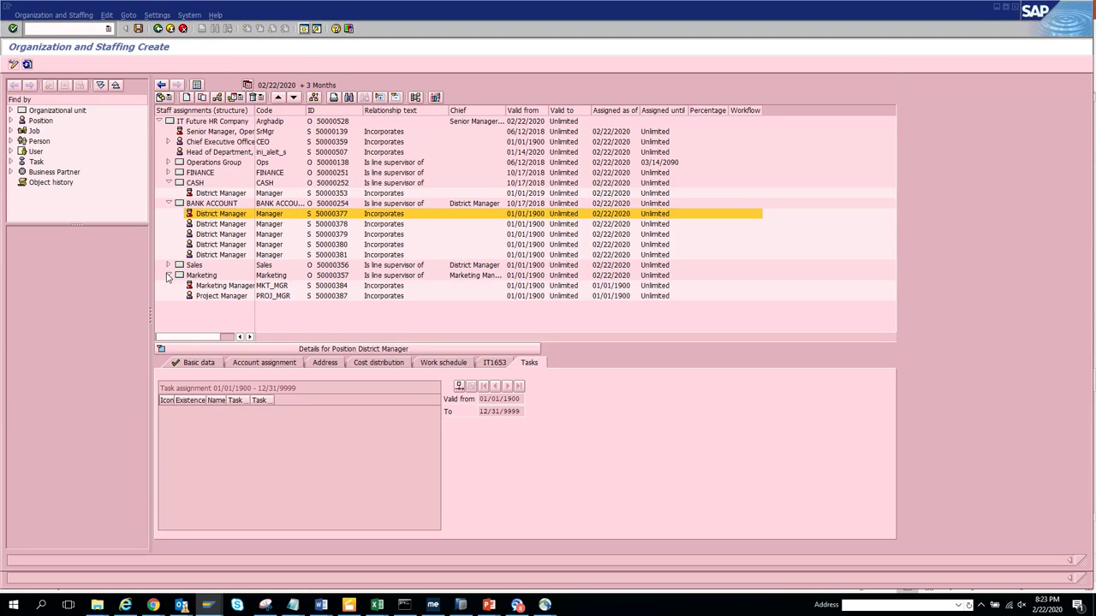
left_click(372, 305)
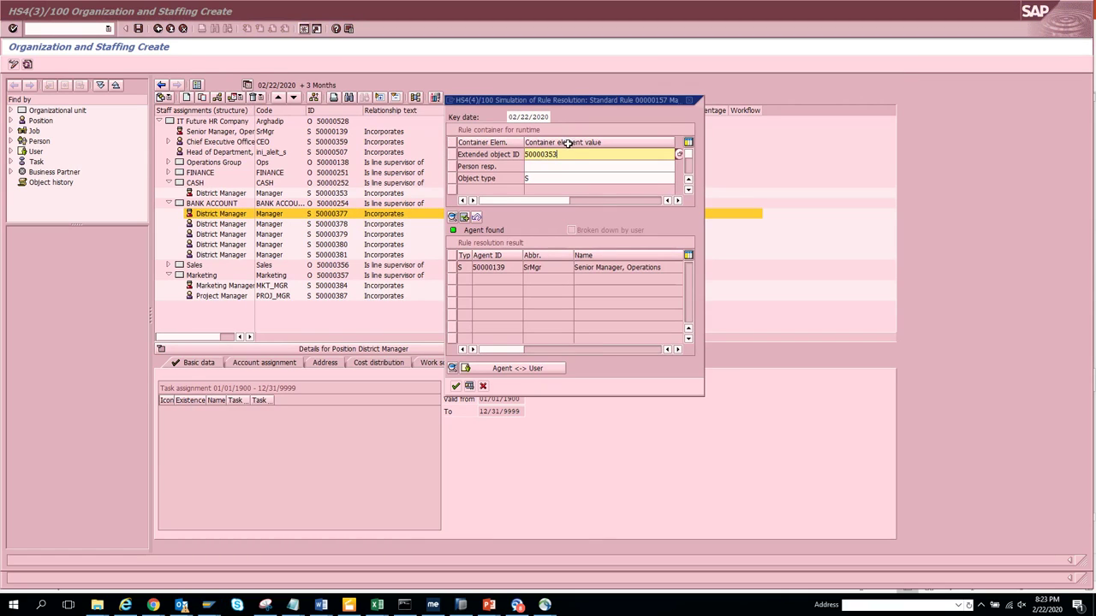
left_click_drag(561, 155, 549, 157)
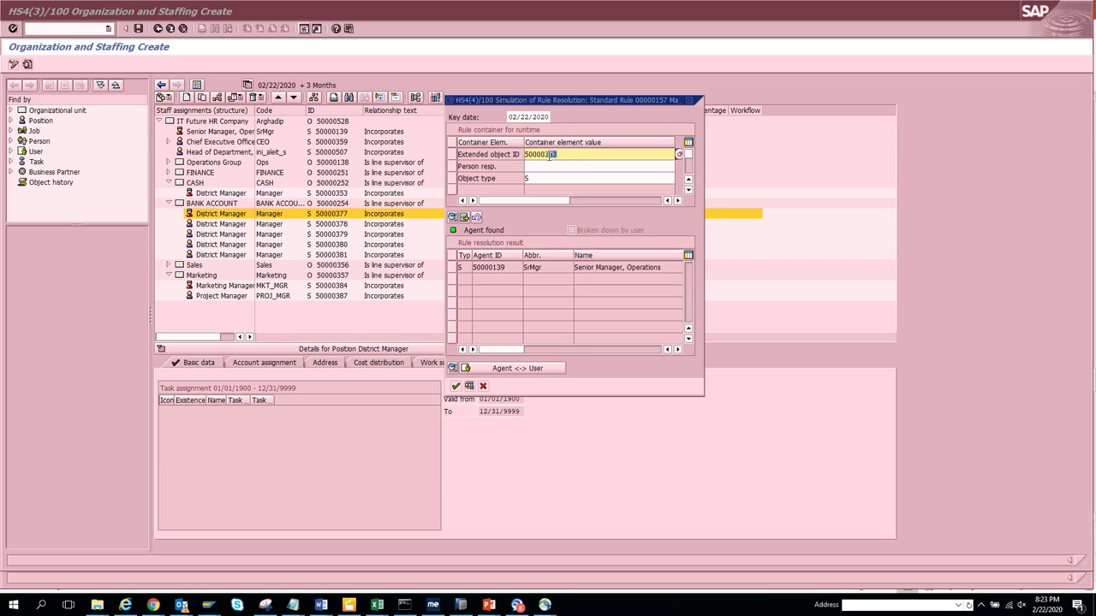
type("87")
key("Return")
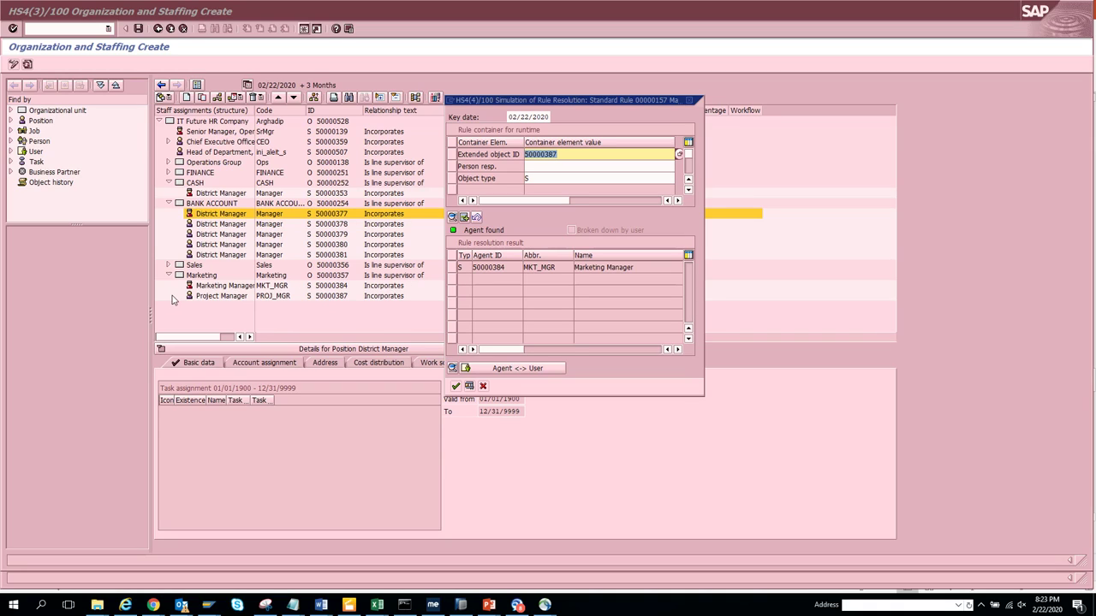
Copy the resulting Marketing Manager agent ID into the extended object ID and simulate the rule for 50000384.
left_click(206, 289)
double_click(511, 271)
key("ctrl+c")
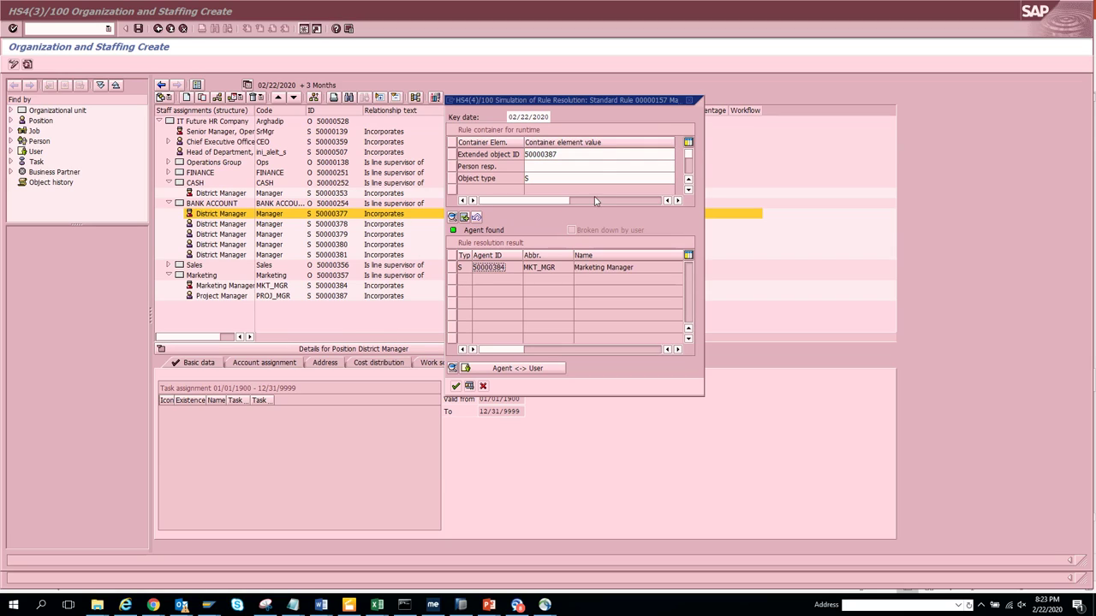
double_click(601, 155)
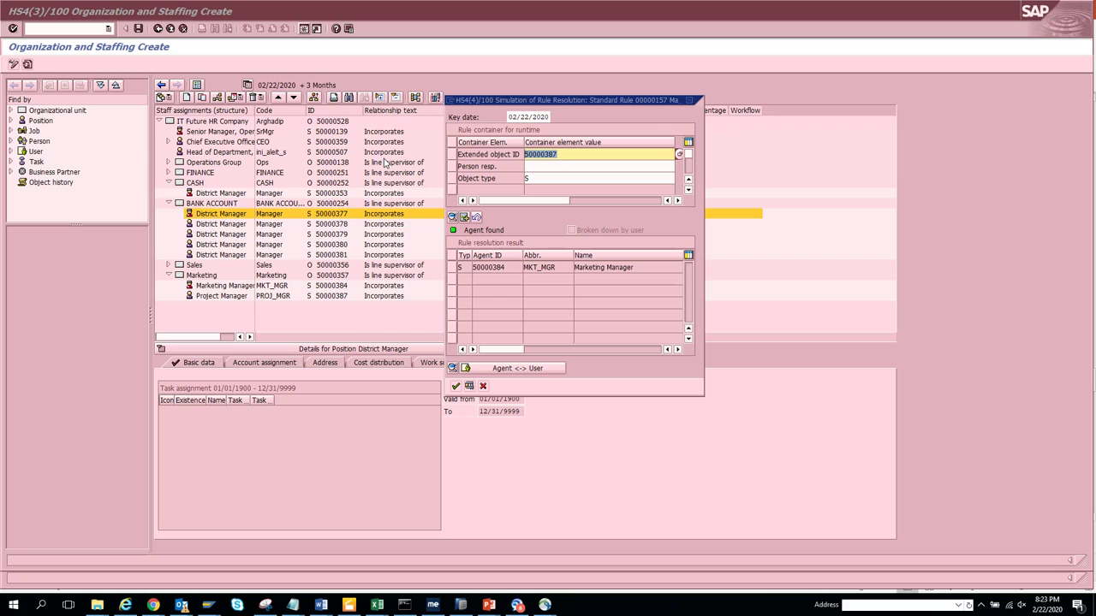
key("ctrl+v")
key("Return")
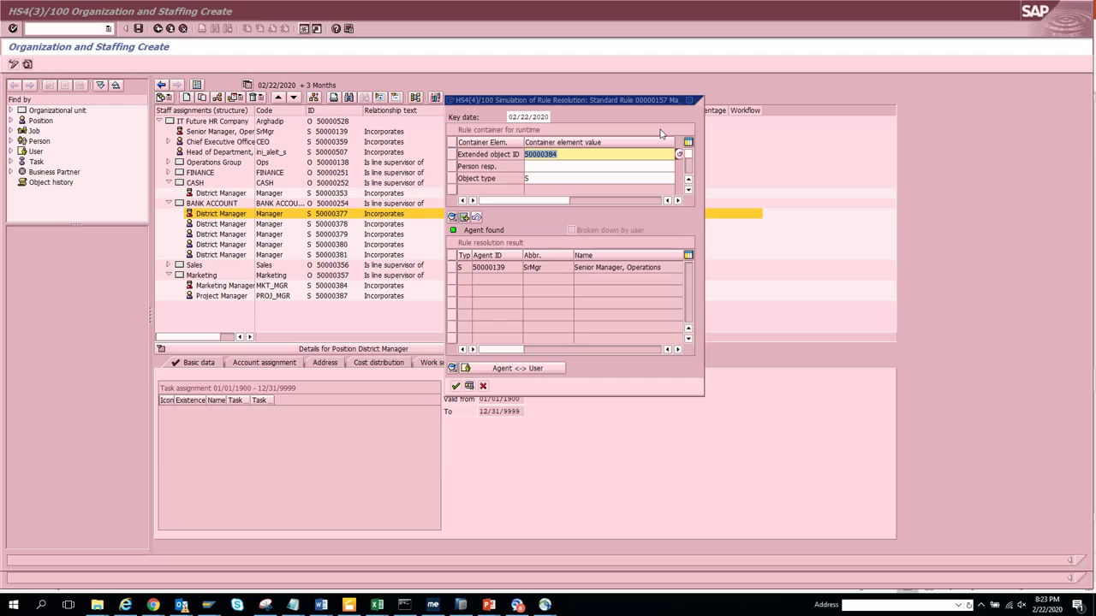
Expand the Sales, FINANCE and Operations Group units in the staff assignments structure.
left_click(689, 100)
left_click(169, 266)
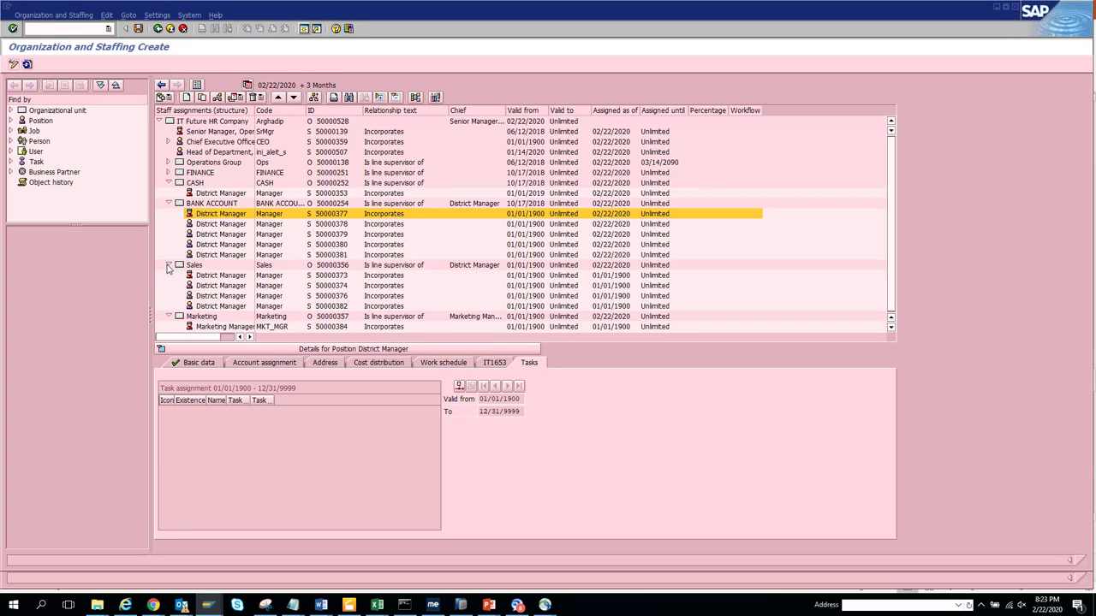
left_click(169, 172)
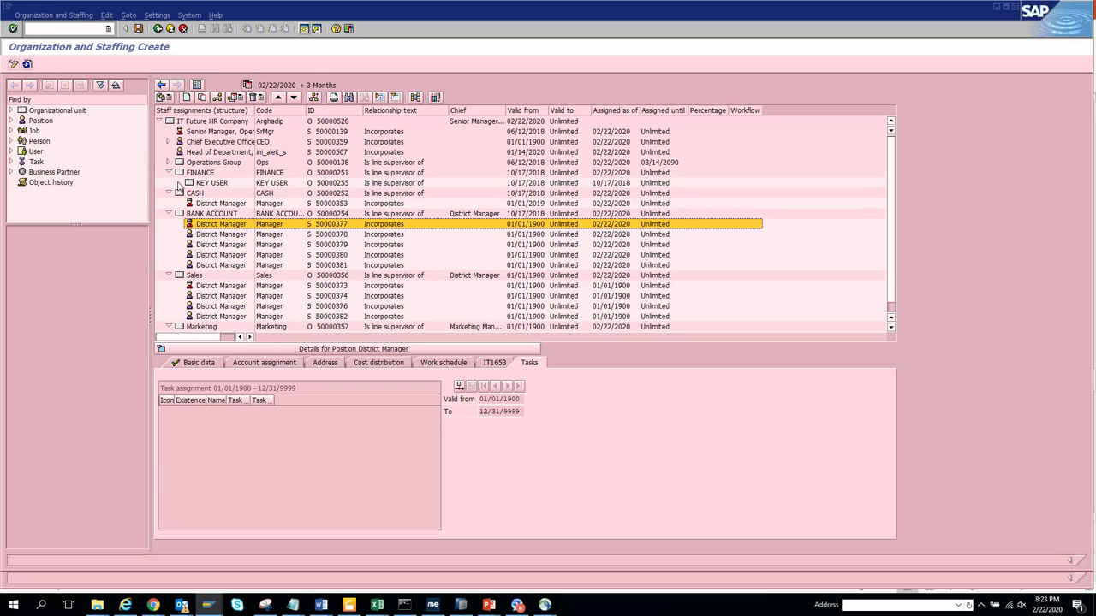
left_click(169, 162)
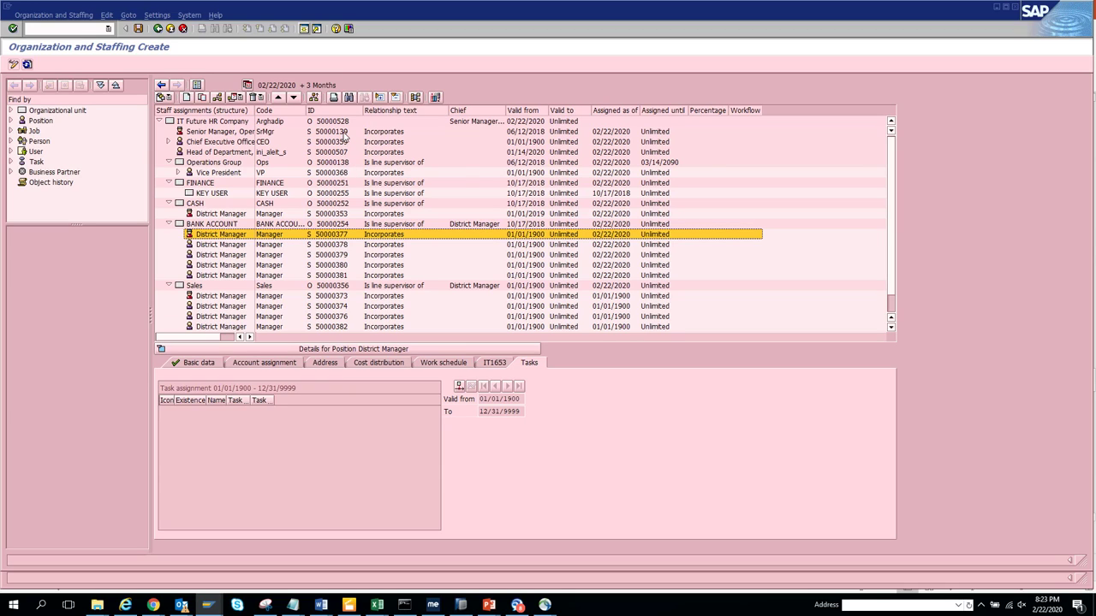
Simulate the rule resolution for the Vice President position, extended object ID 50000368, and minimize the simulation window.
key("alt+Tab")
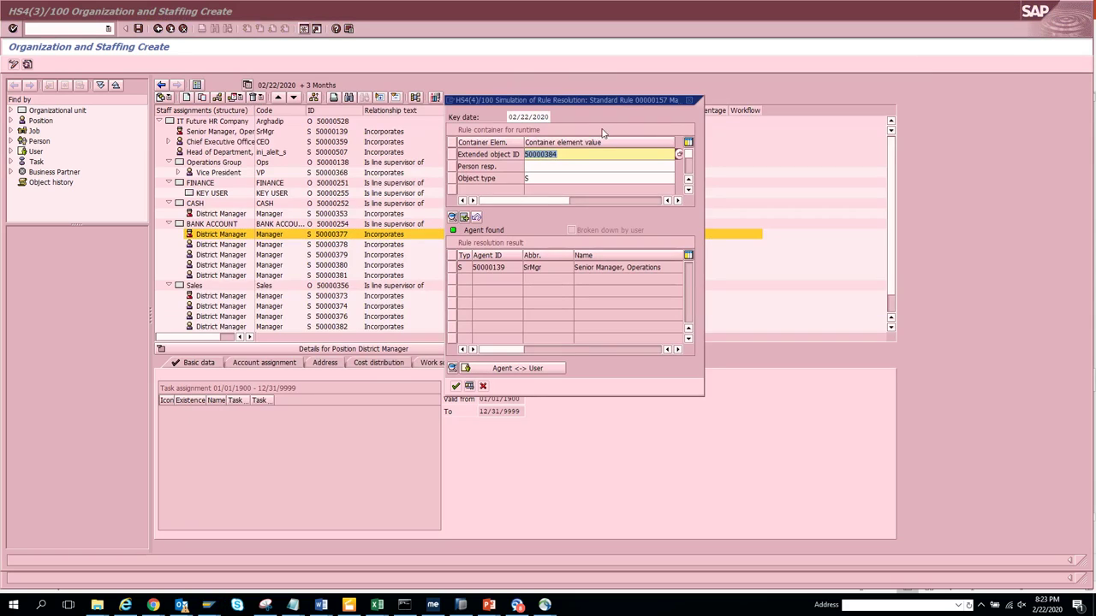
left_click_drag(546, 154, 596, 155)
type("68")
key("Return")
double_click(514, 267)
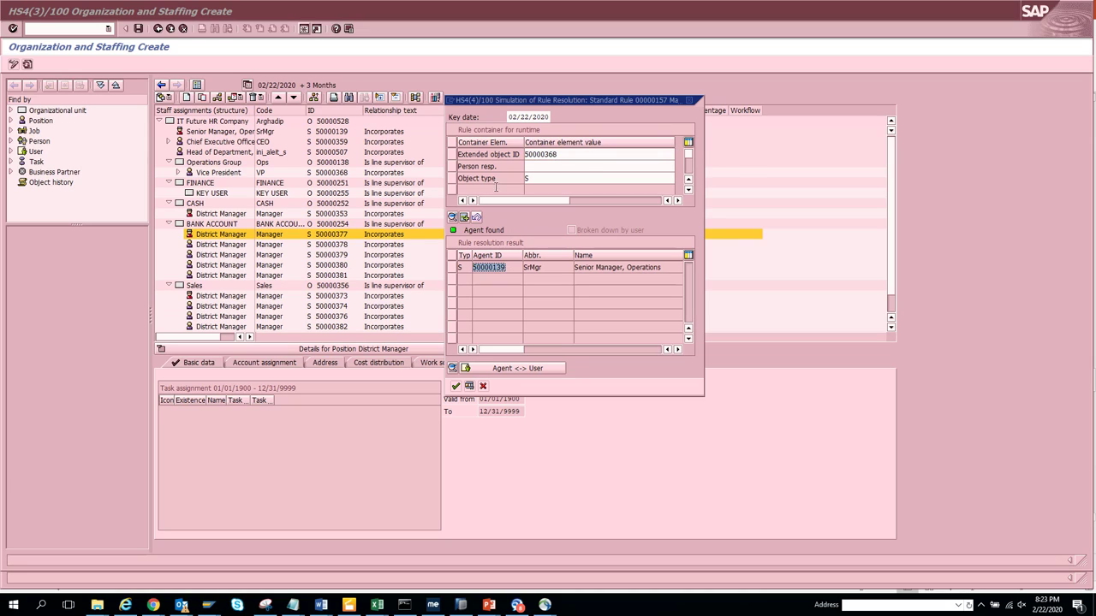
left_click(689, 101)
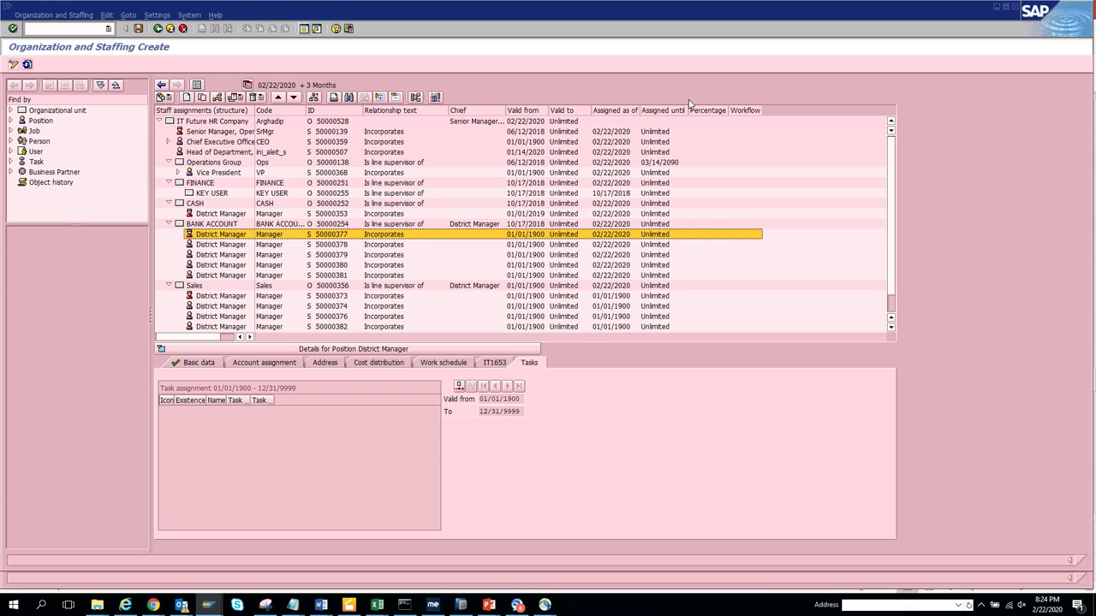
Display the basic data of the Senior Manager, Operations position in the staff assignments structure.
left_click(220, 245)
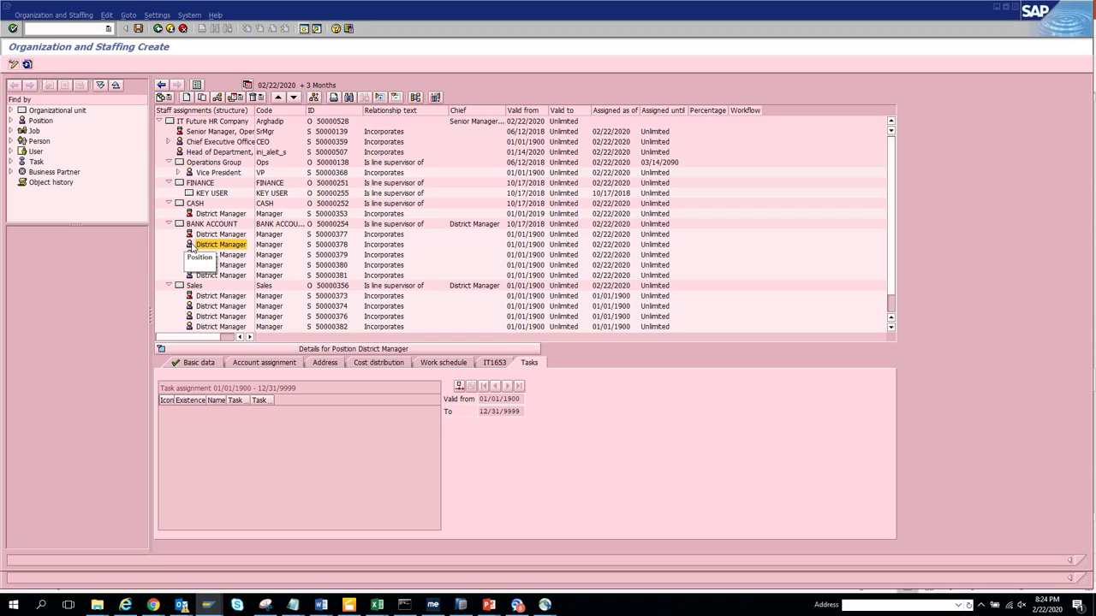
left_click(192, 246)
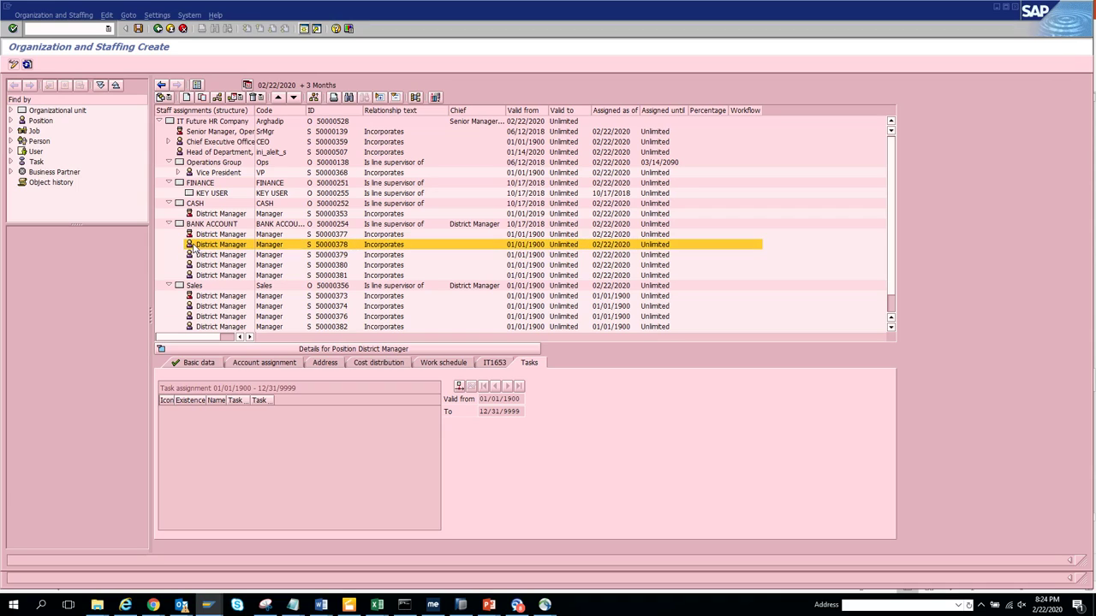
left_click(182, 130)
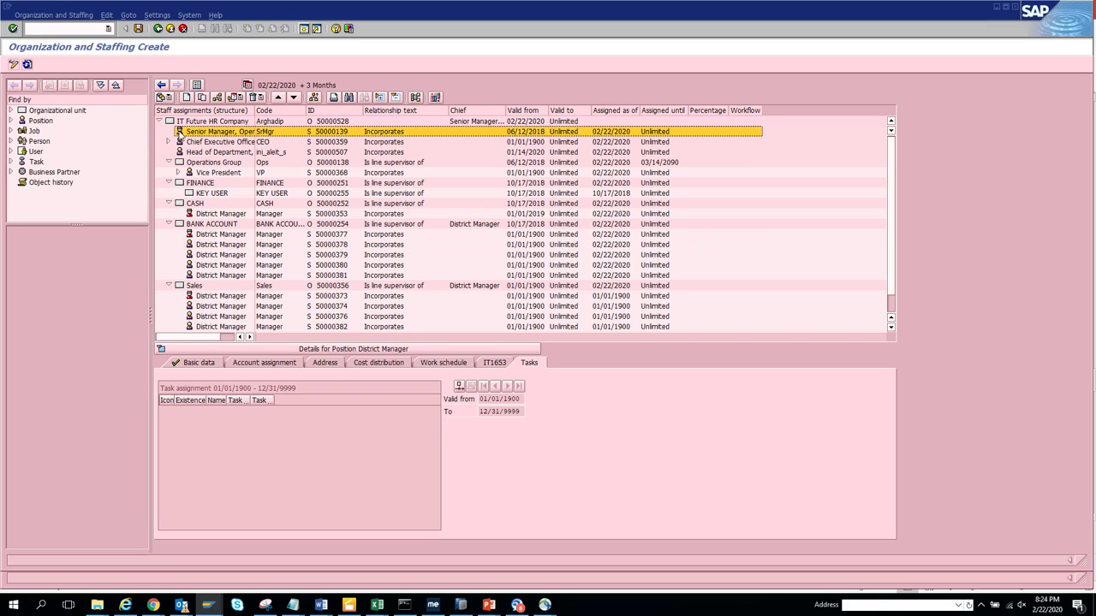
left_click(196, 363)
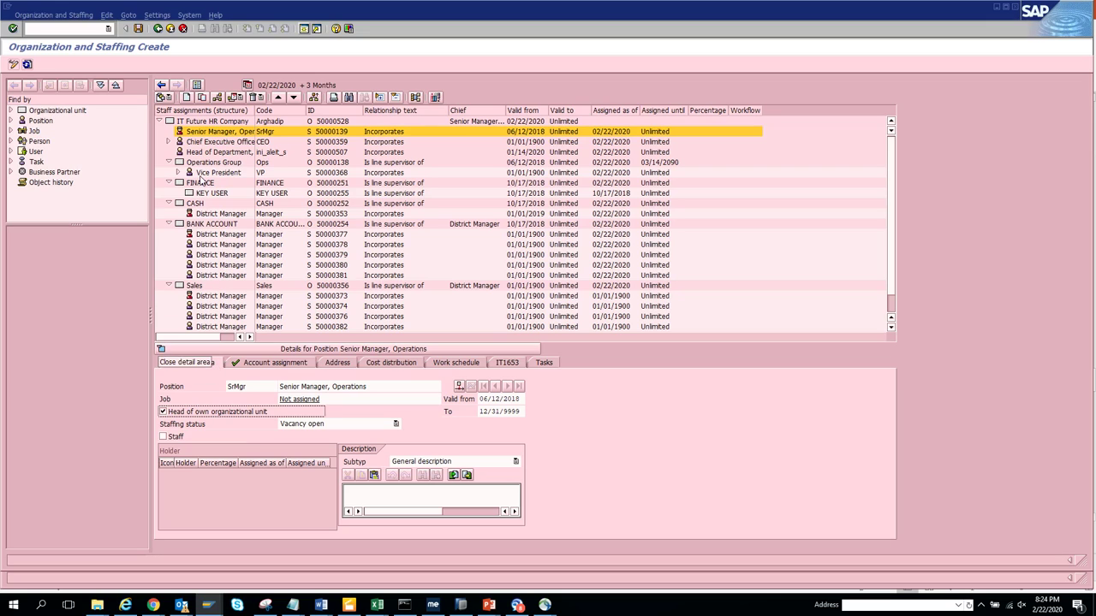
Mark District Manager 50000378 under BANK ACCOUNT as head of its own organizational unit and save the structure.
left_click(192, 245)
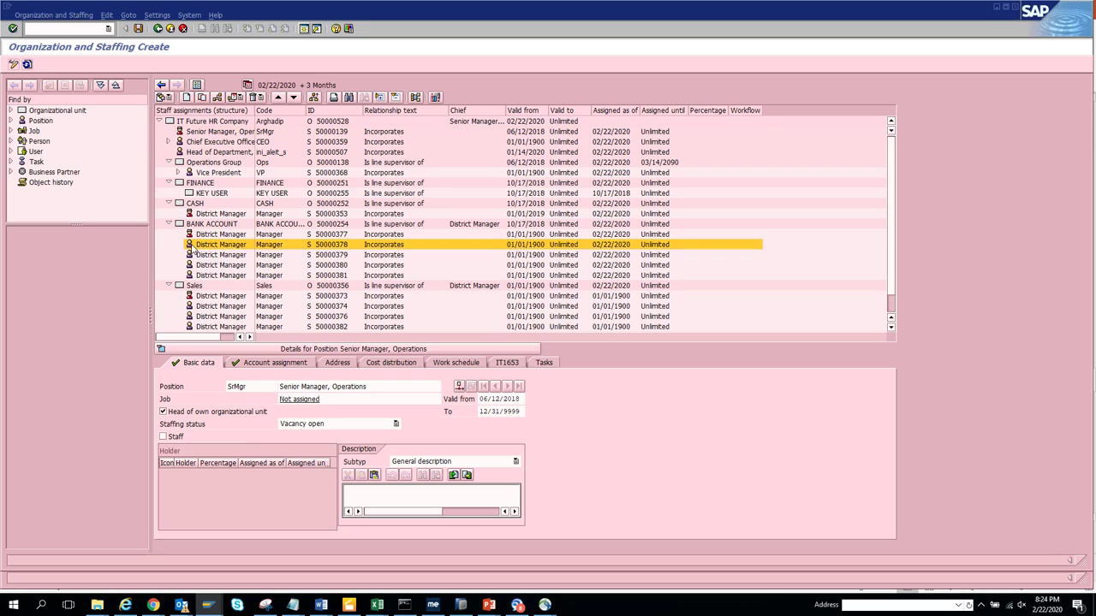
left_click(260, 413)
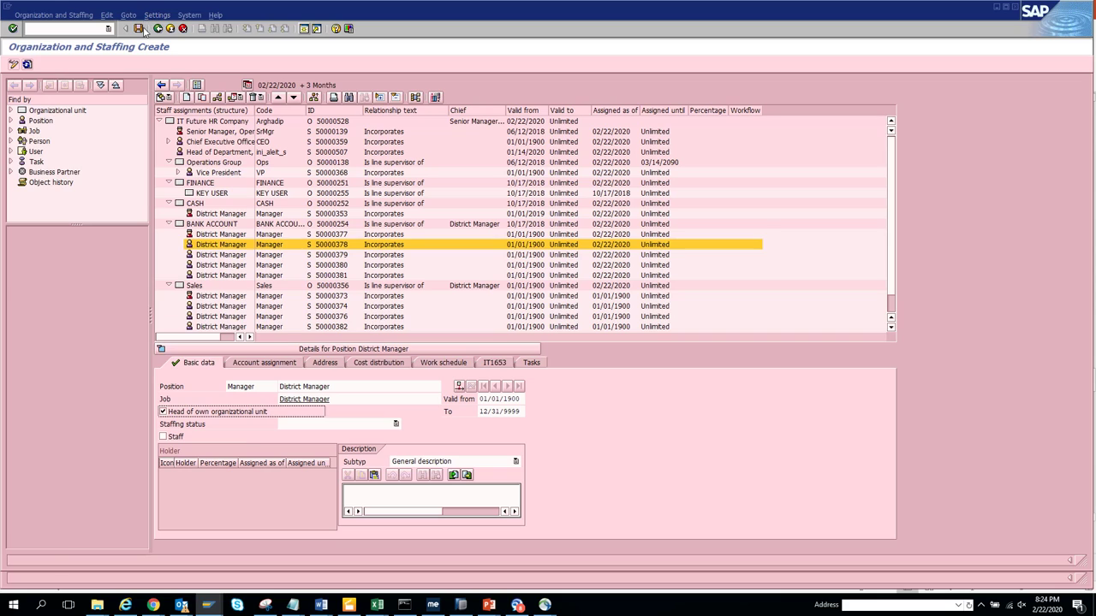
left_click(140, 29)
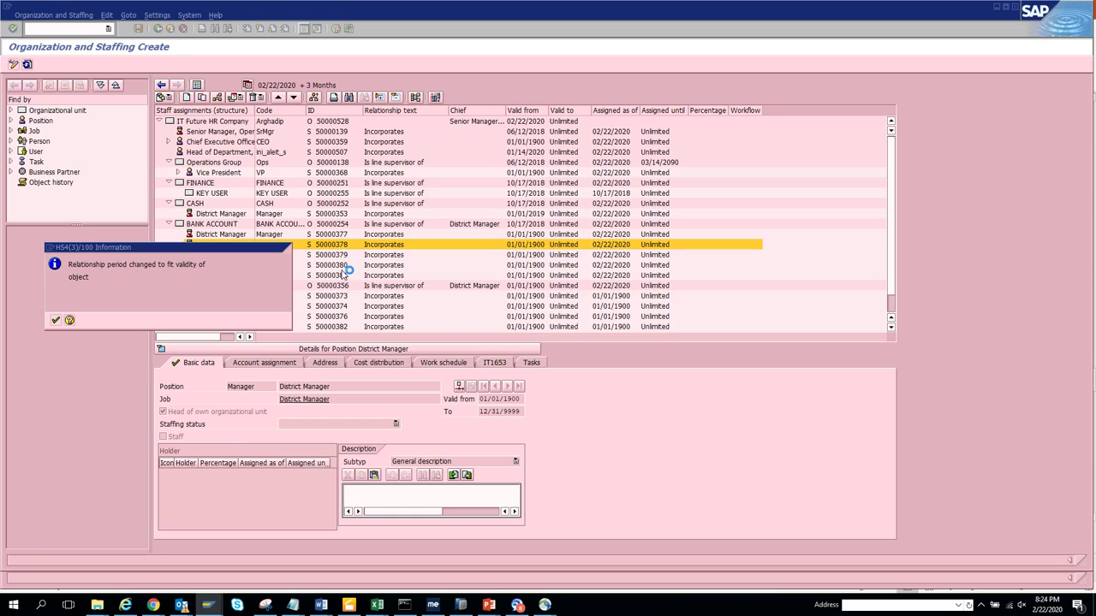
key("Return")
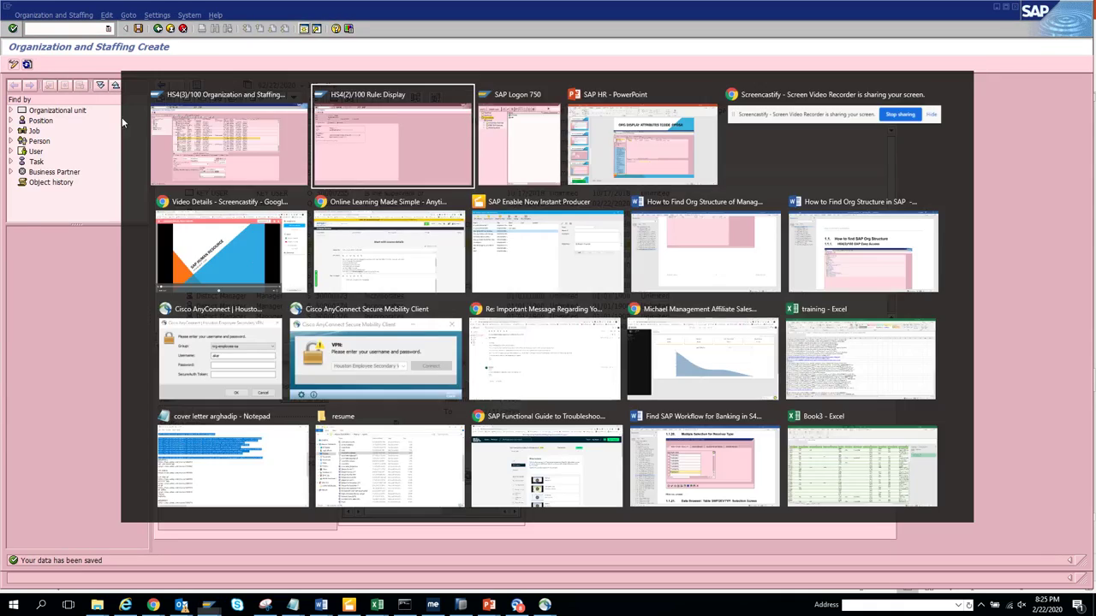
Switch to the Rule: Display window, start a simulation of rule 157, and enter extended object ID 50000379 with object type s.
key("alt+Tab")
left_click(28, 81)
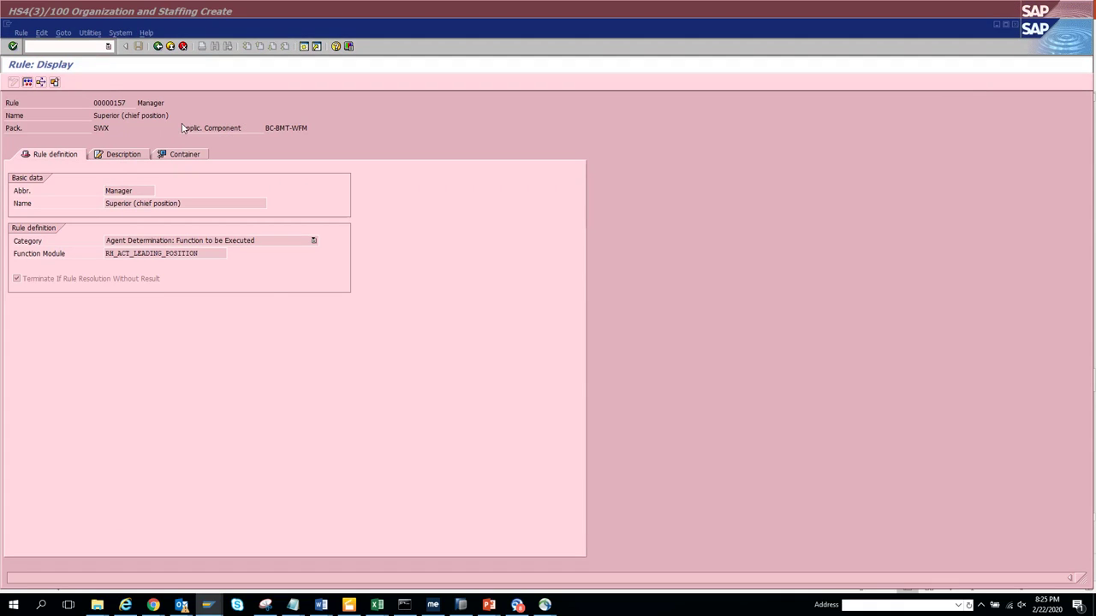
left_click(200, 250)
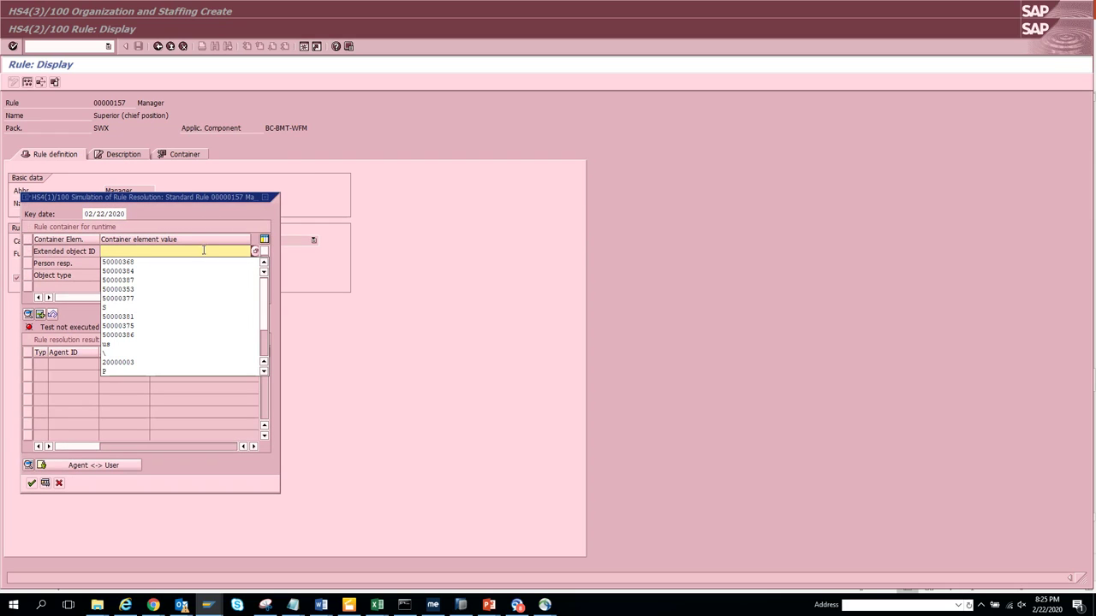
left_click(181, 298)
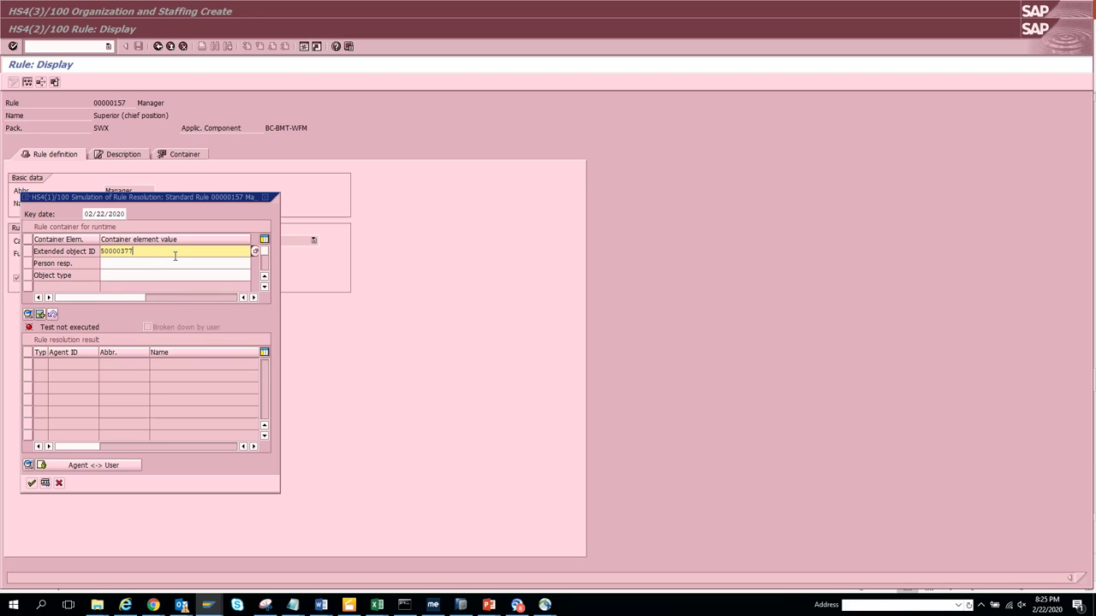
key("BackSpace")
type("5")
key("Tab")
key("Tab")
type("s")
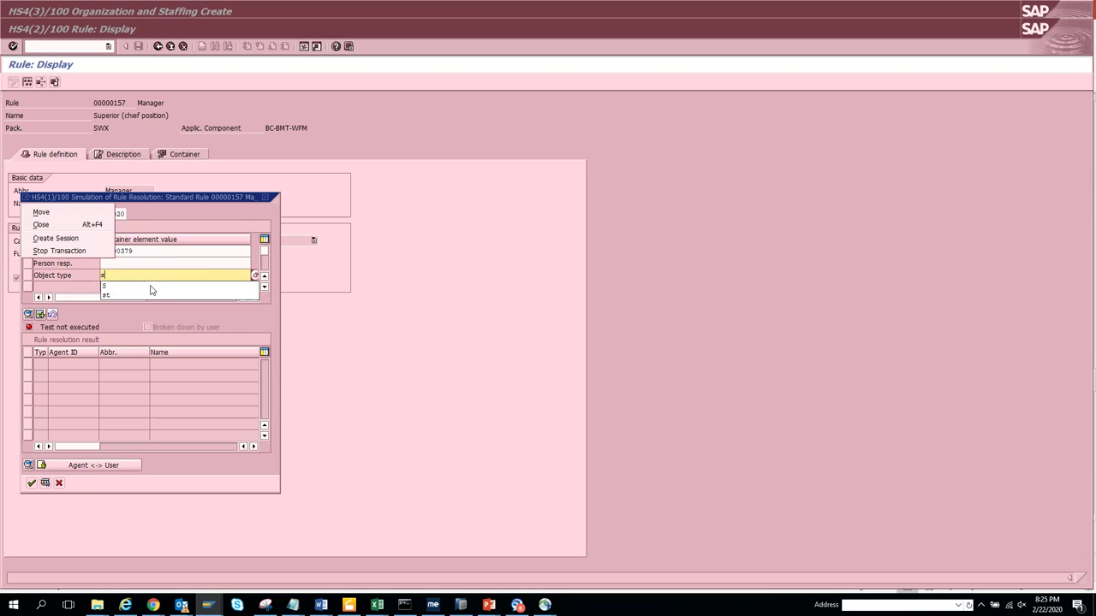
key("Escape")
Bring up the Organization and Staffing window behind the rule simulation to check the BANK ACCOUNT positions.
key("alt+Tab")
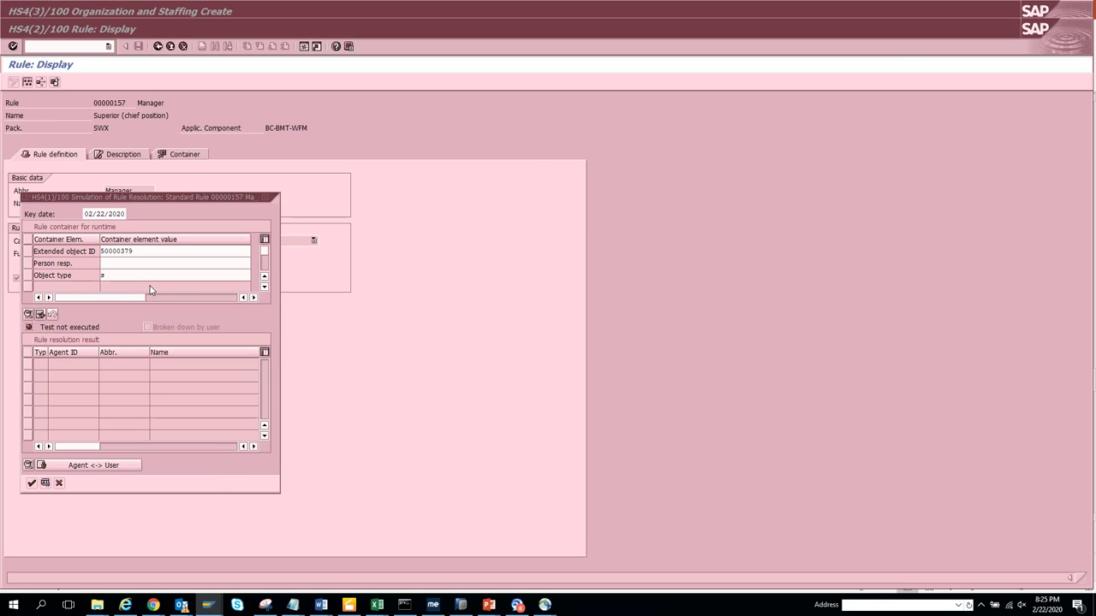
key("Tab")
key("Tab")
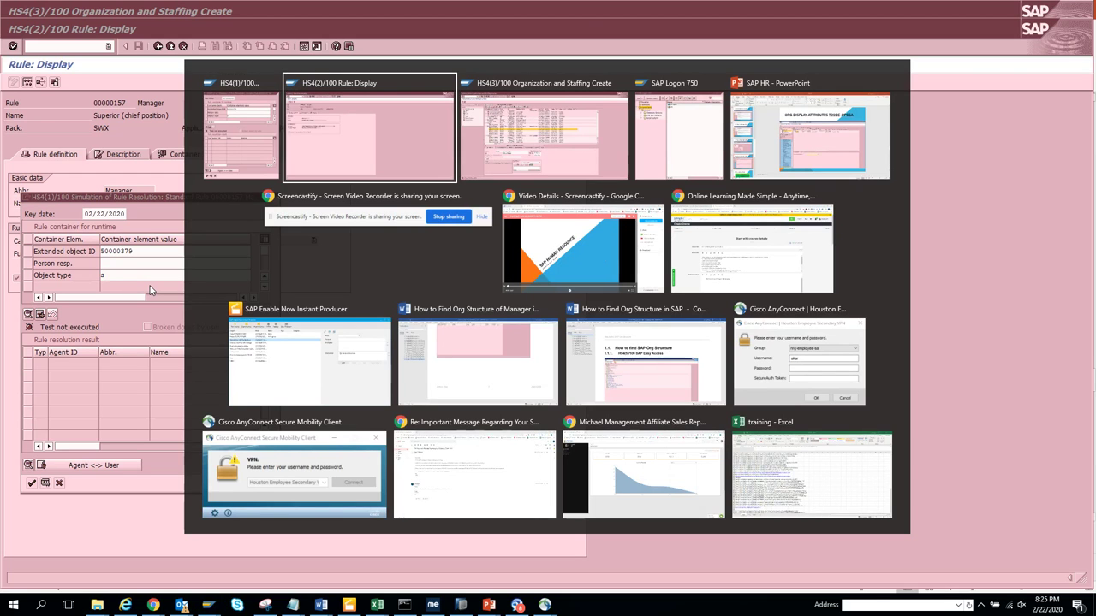
key("alt+Tab")
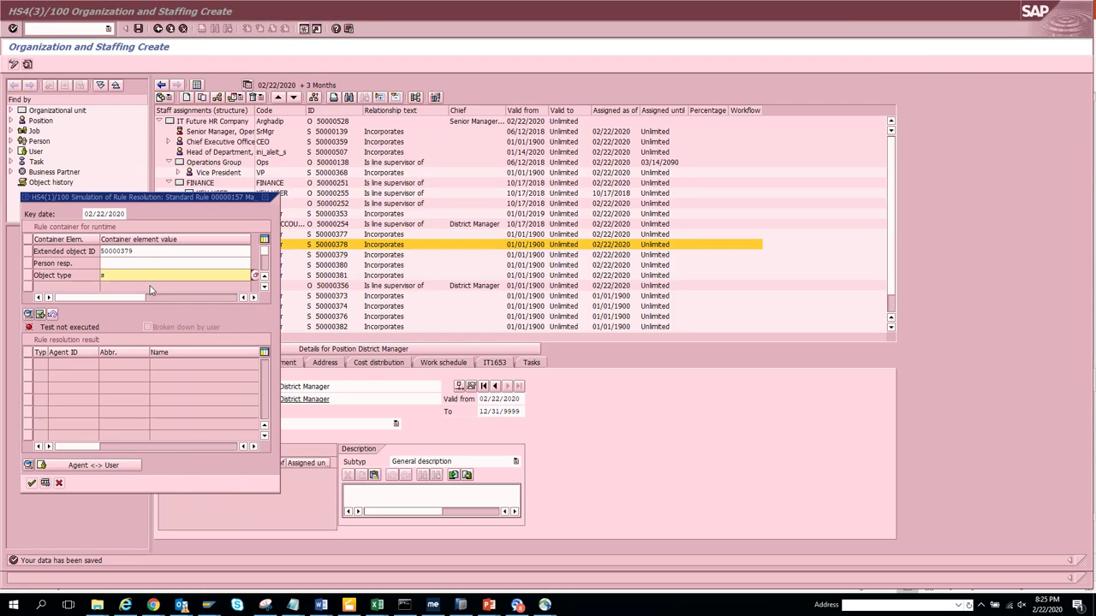
Simulate the rule resolution for extended object ID 50000379 with object type S, and close the simulation.
left_click_drag(195, 200, 805, 93)
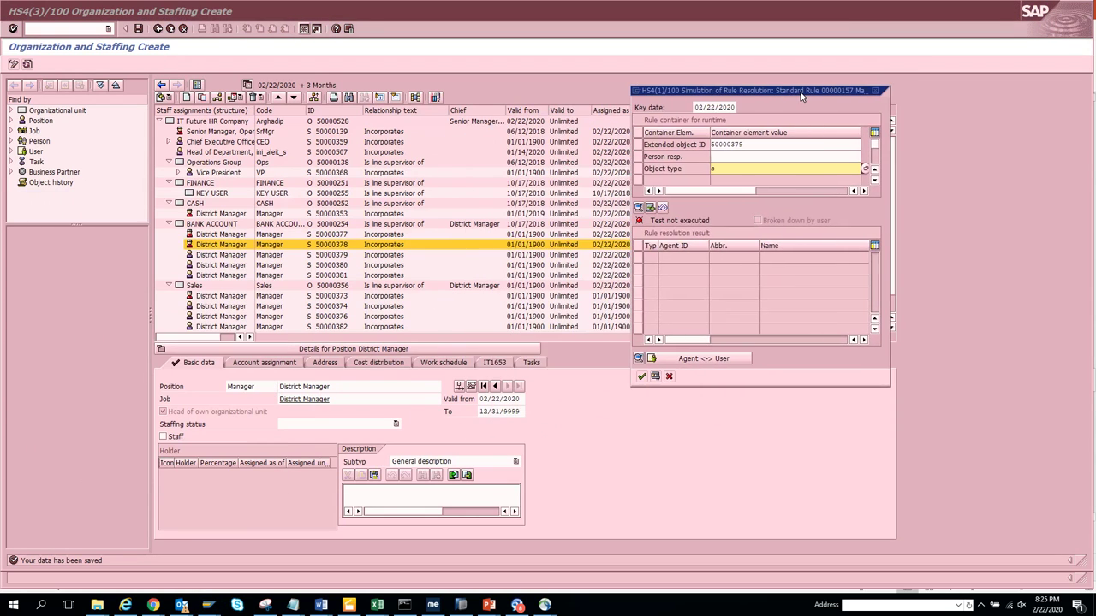
left_click(685, 361)
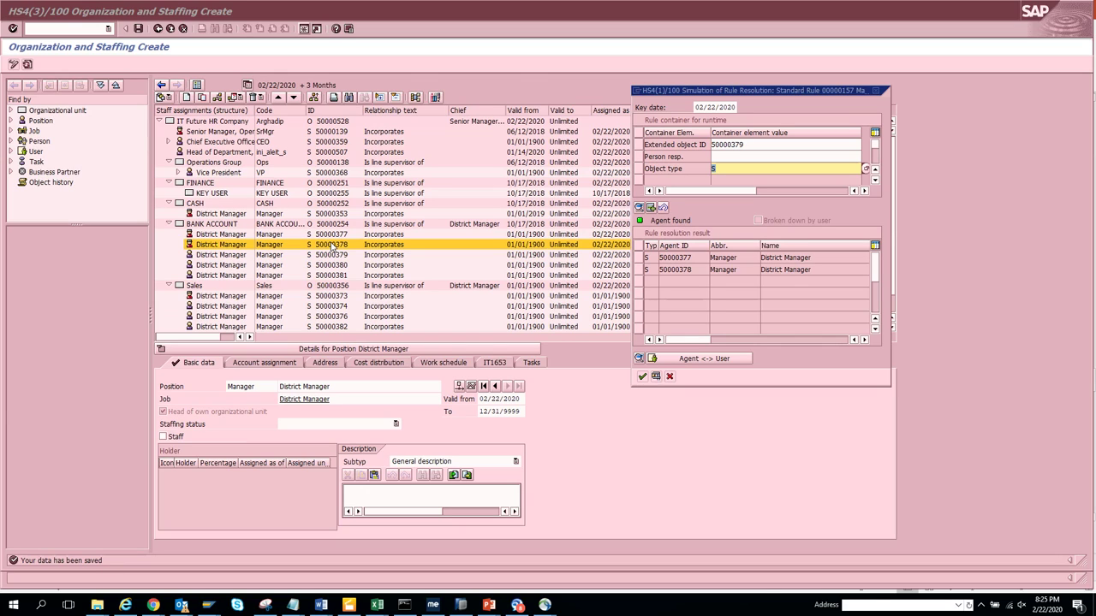
left_click(670, 377)
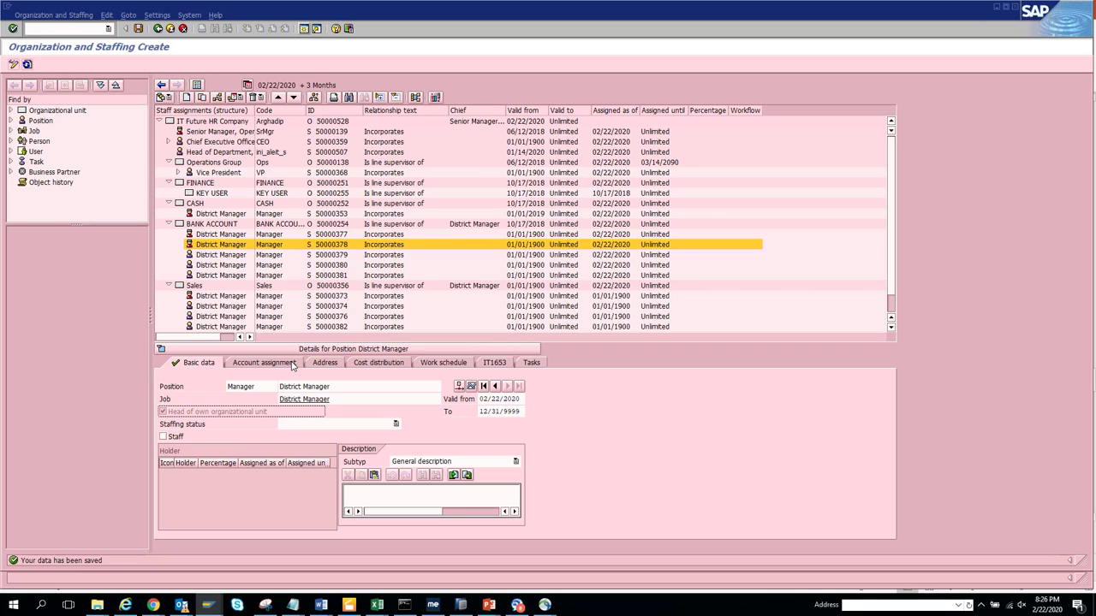
Assign the last person in the full person list as holder of the BANK ACCOUNT District Manager position 50000378, using the Transfer option.
left_click(168, 436)
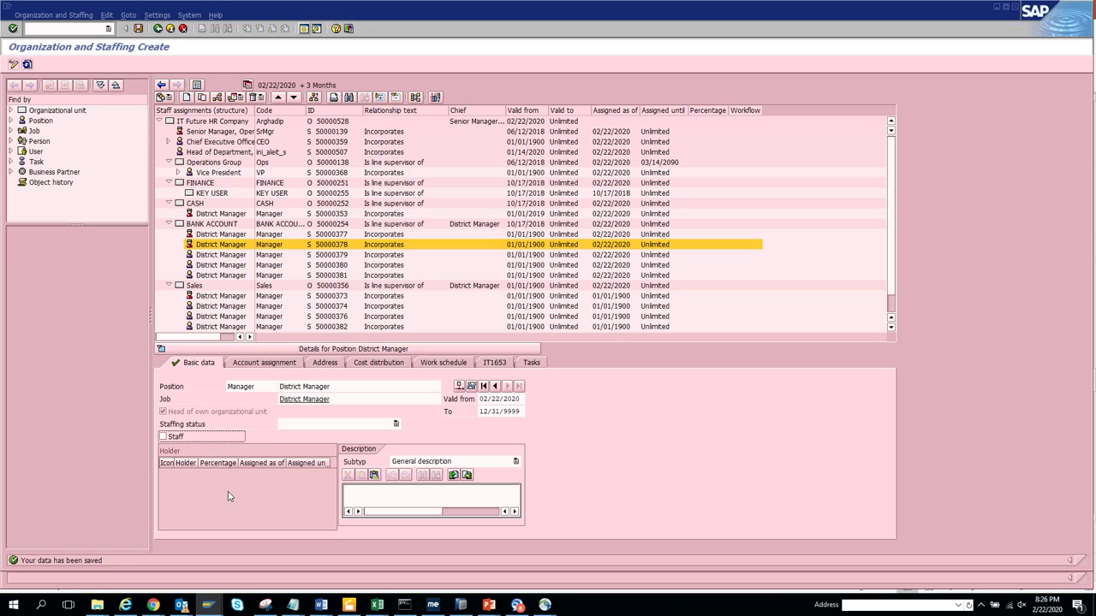
left_click(218, 110)
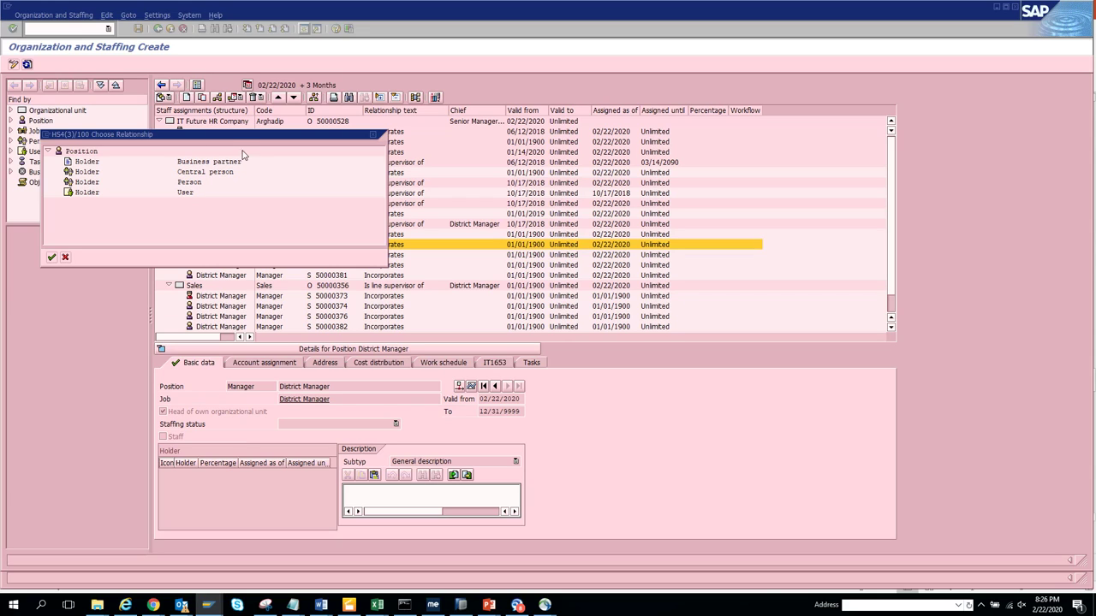
double_click(85, 182)
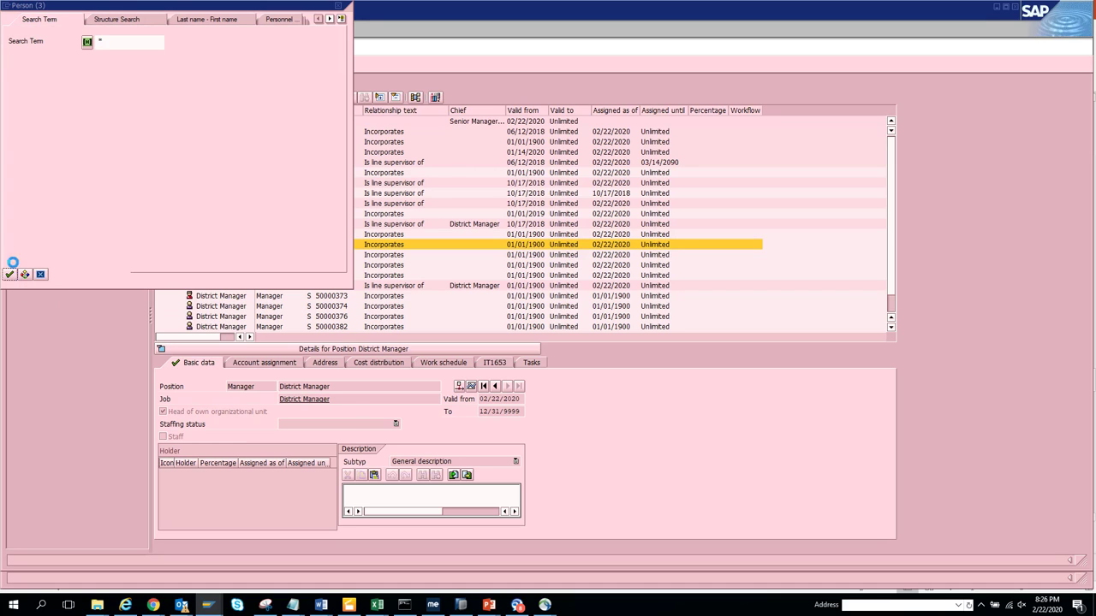
left_click(10, 271)
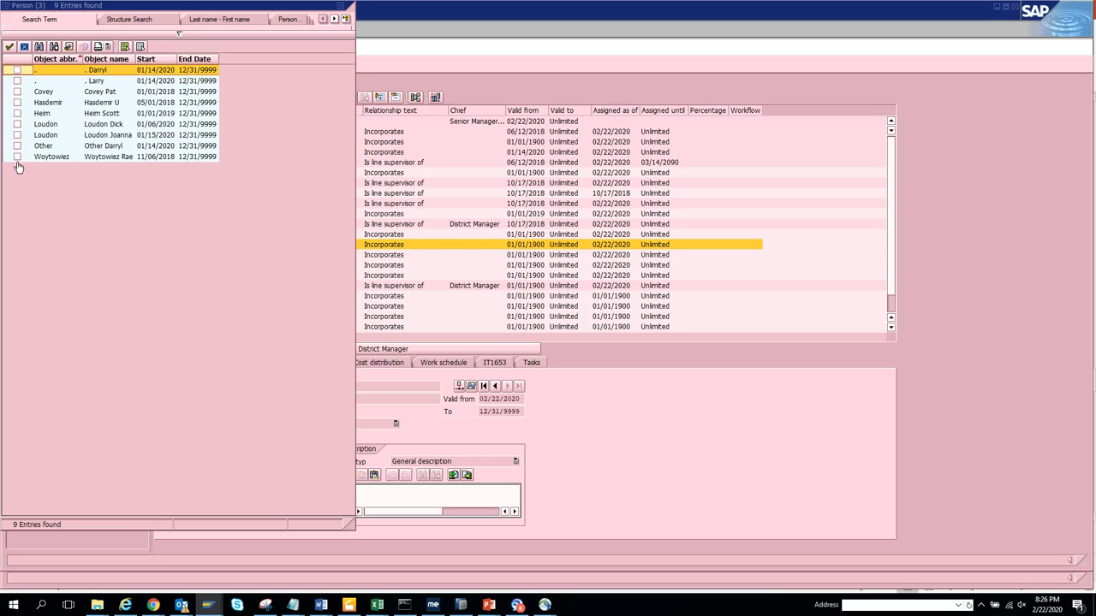
left_click(17, 159)
left_click(9, 46)
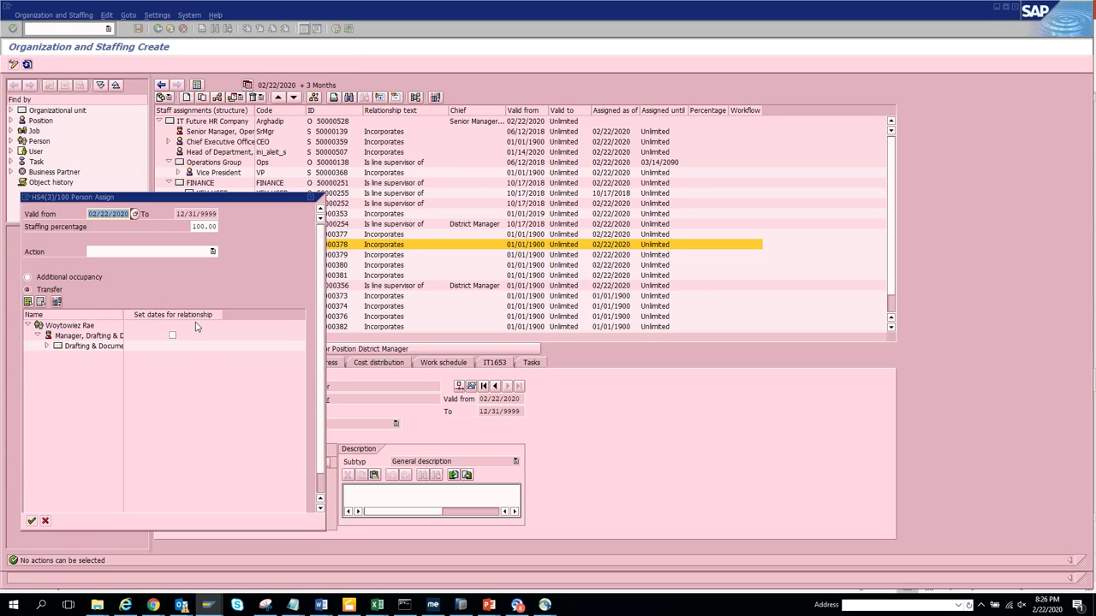
left_click(212, 253)
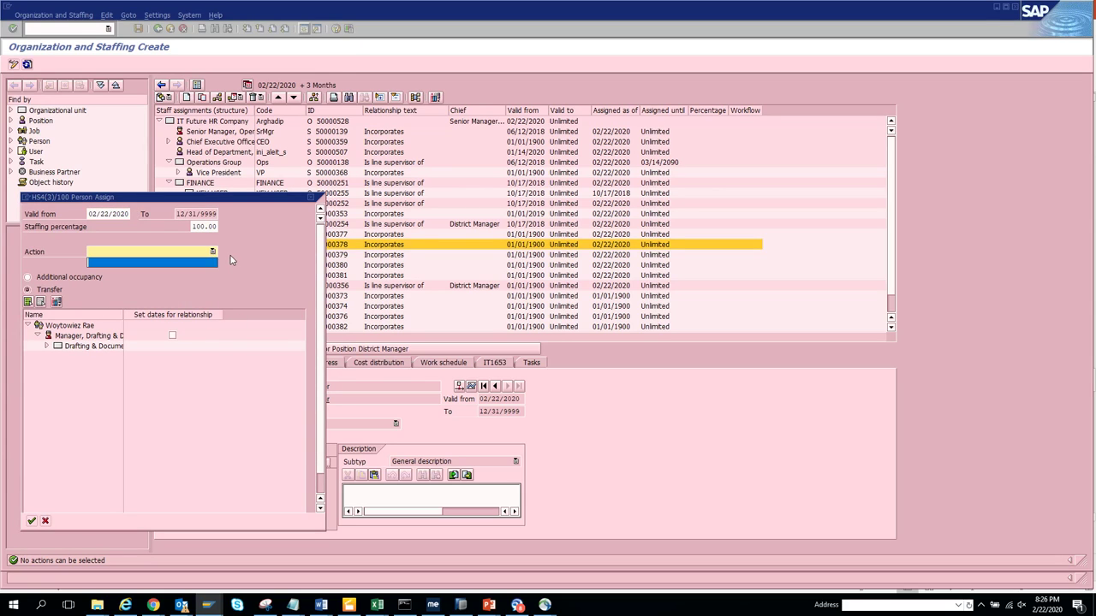
left_click(233, 260)
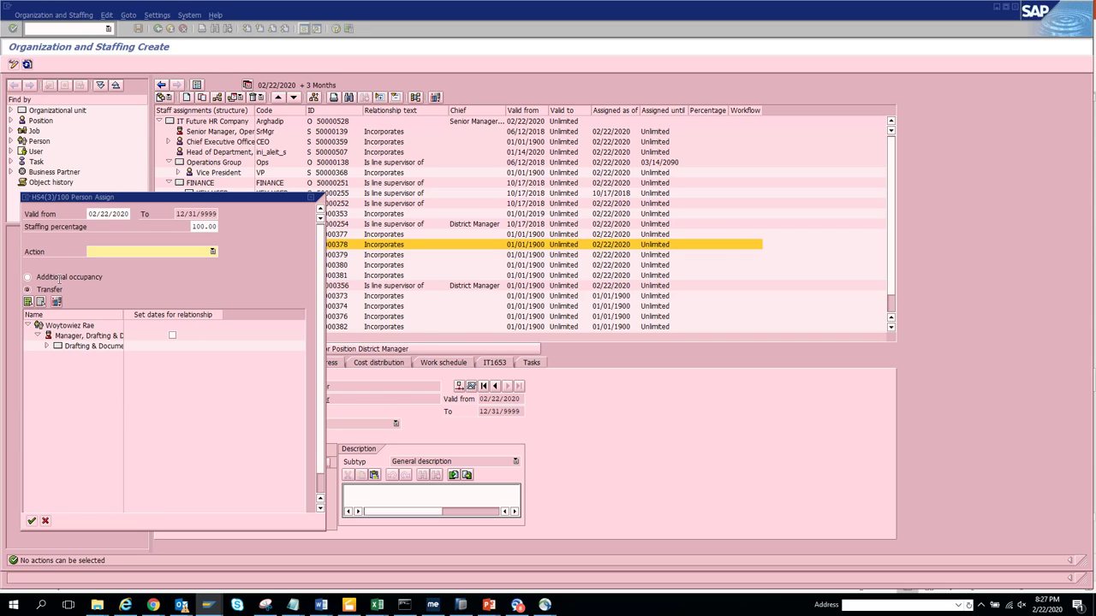
left_click(32, 522)
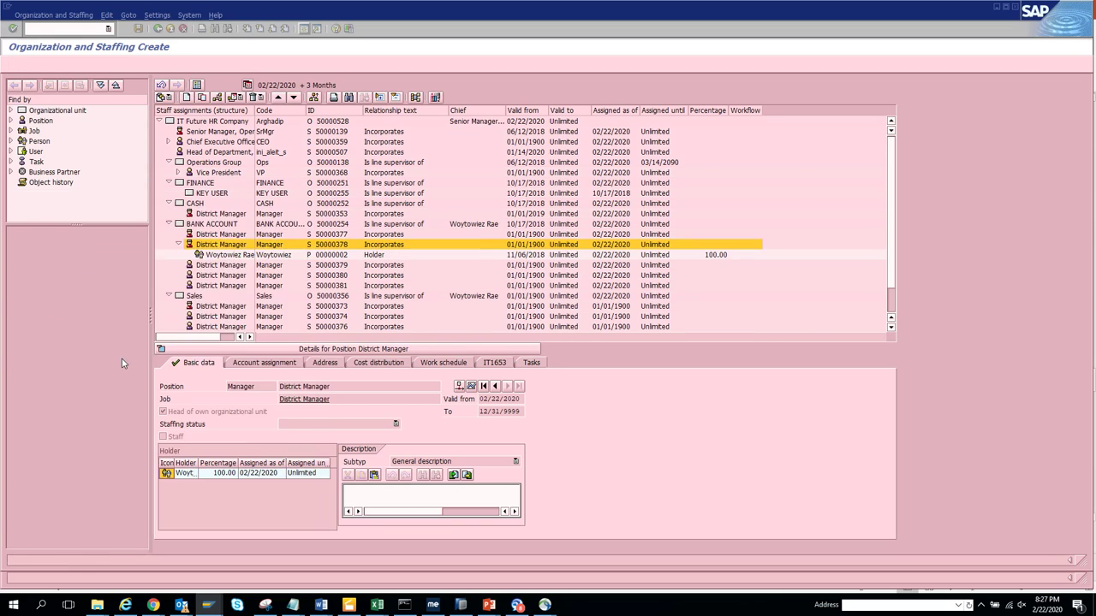
Examine the new holder's basic data, qualifications and tasks, and the tasks and basic data of District Manager position 50000378.
left_click(198, 257)
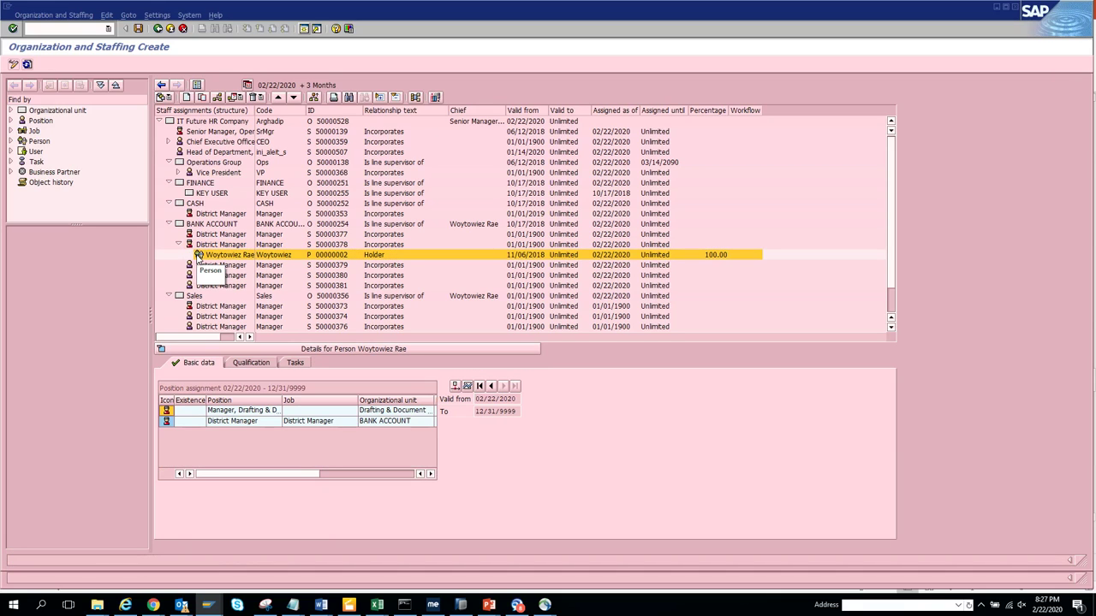
left_click(257, 367)
left_click(292, 365)
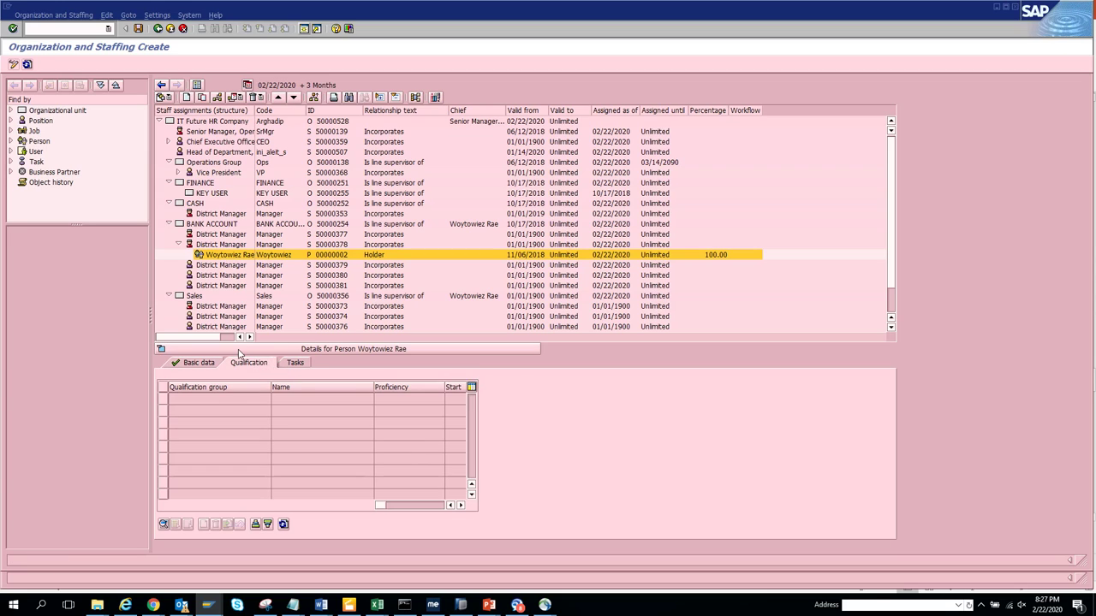
left_click(205, 234)
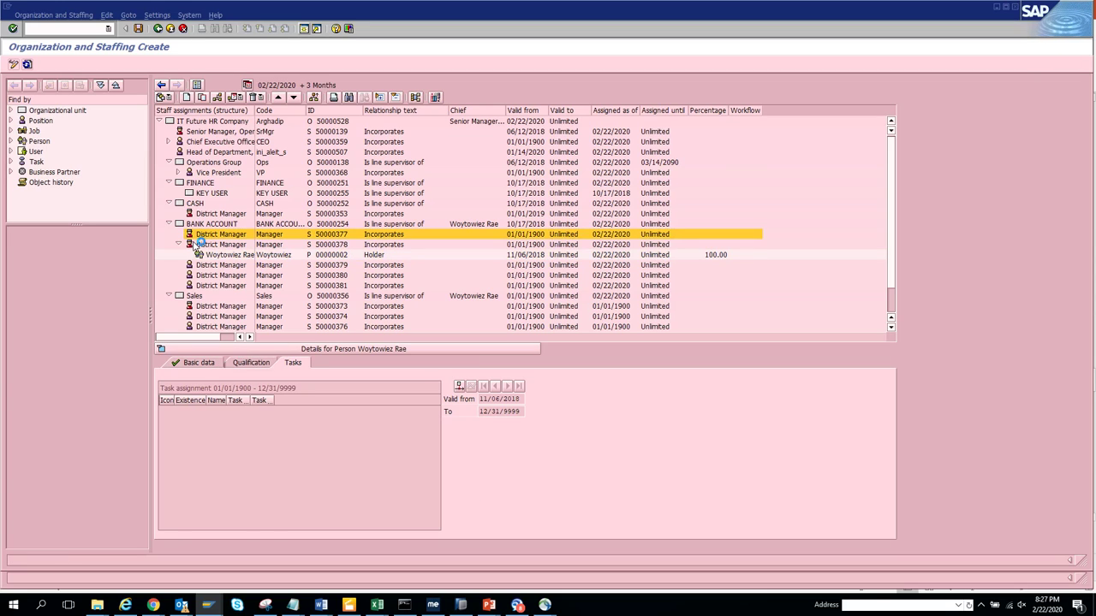
left_click(194, 245)
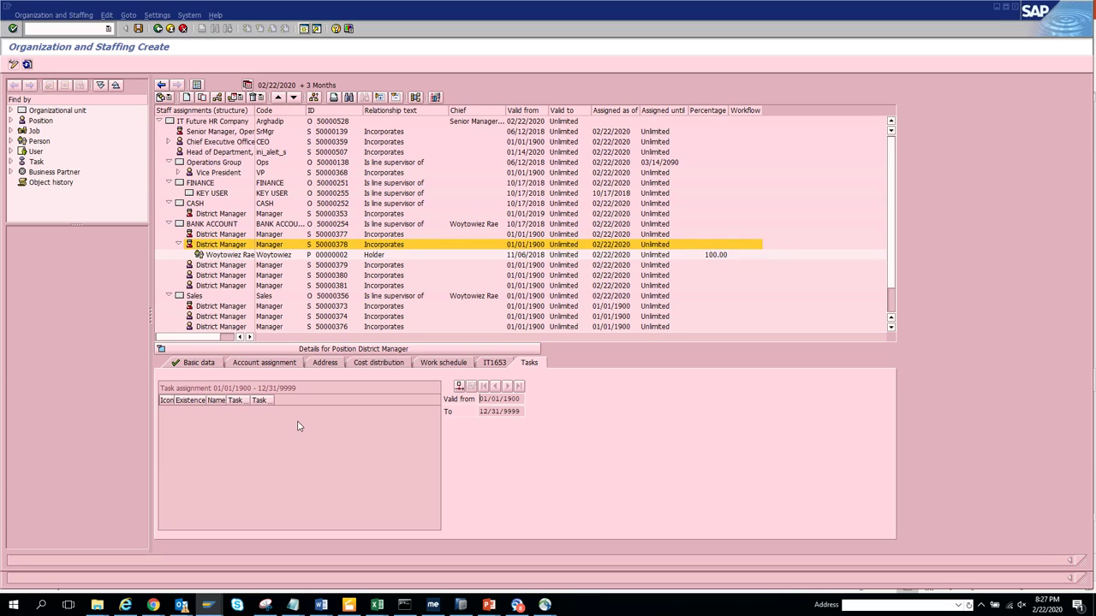
left_click(210, 363)
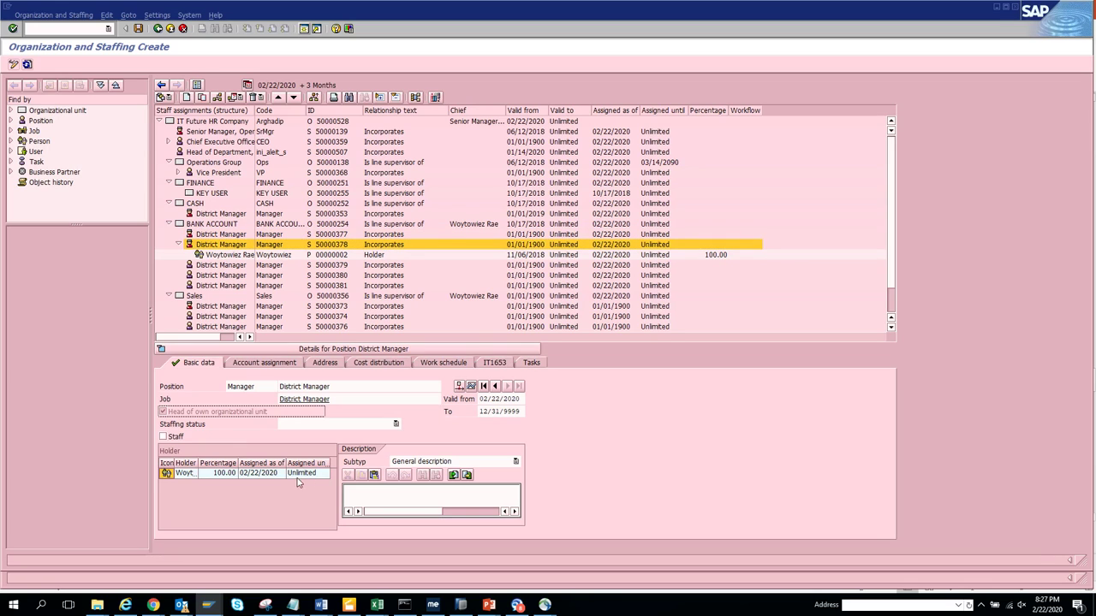
left_click(229, 481)
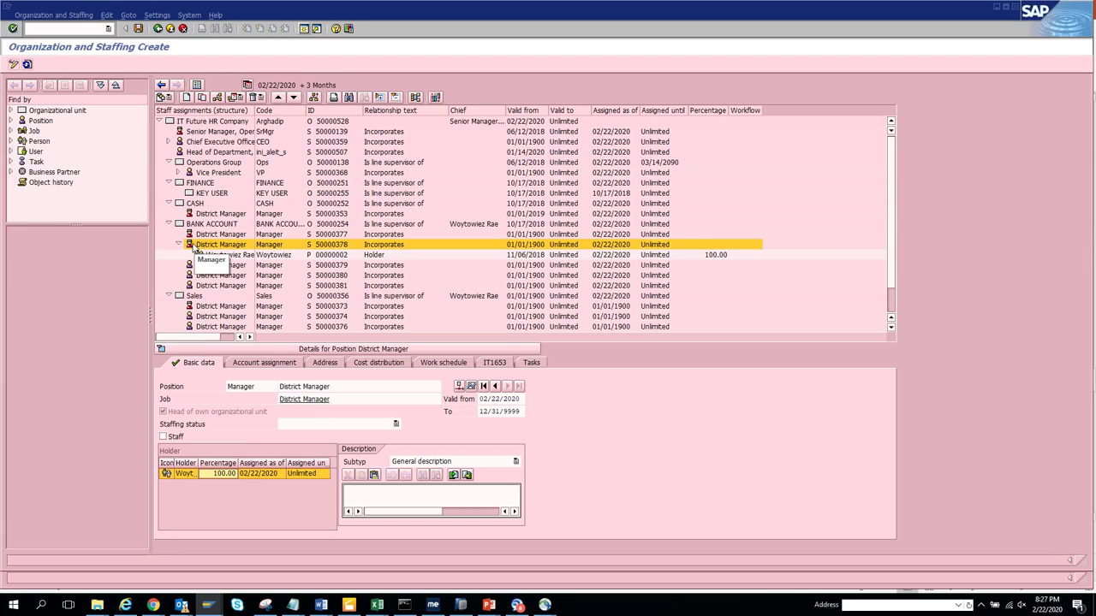
left_click(217, 97)
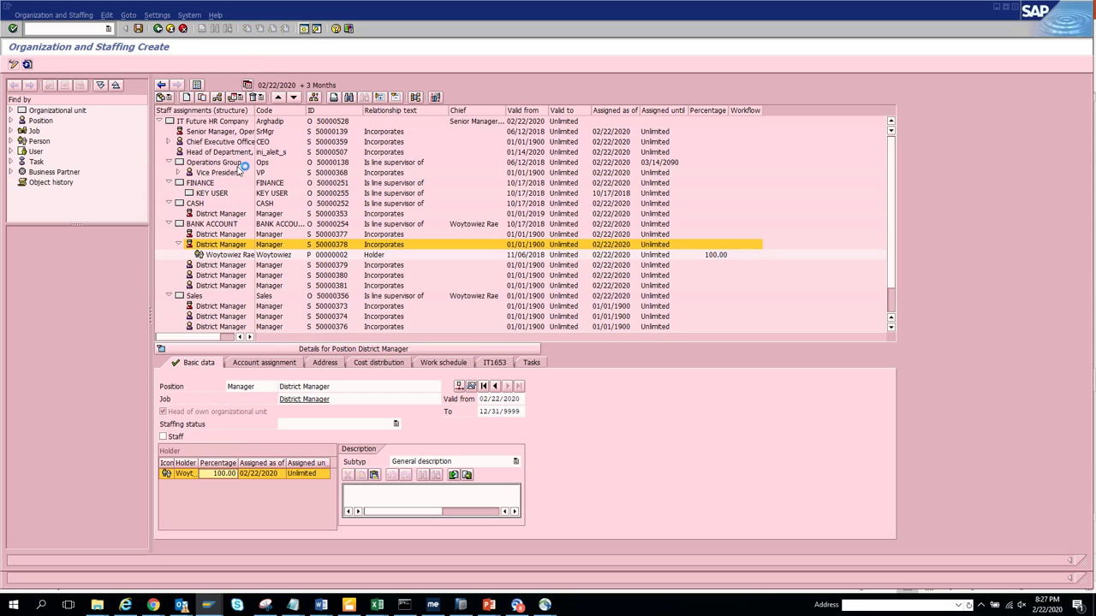
double_click(89, 182)
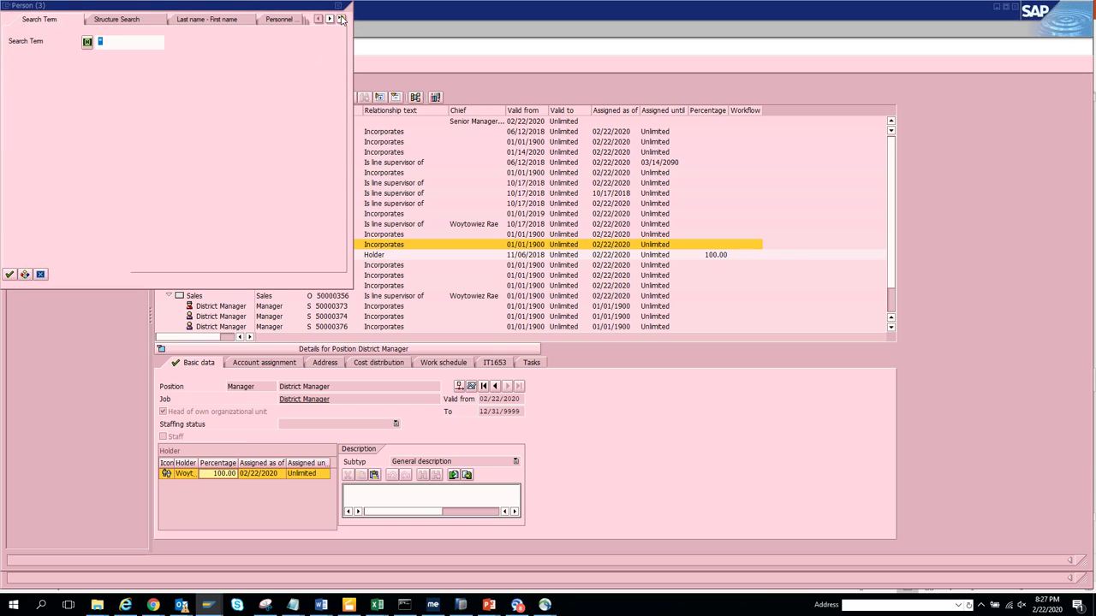
left_click(338, 7)
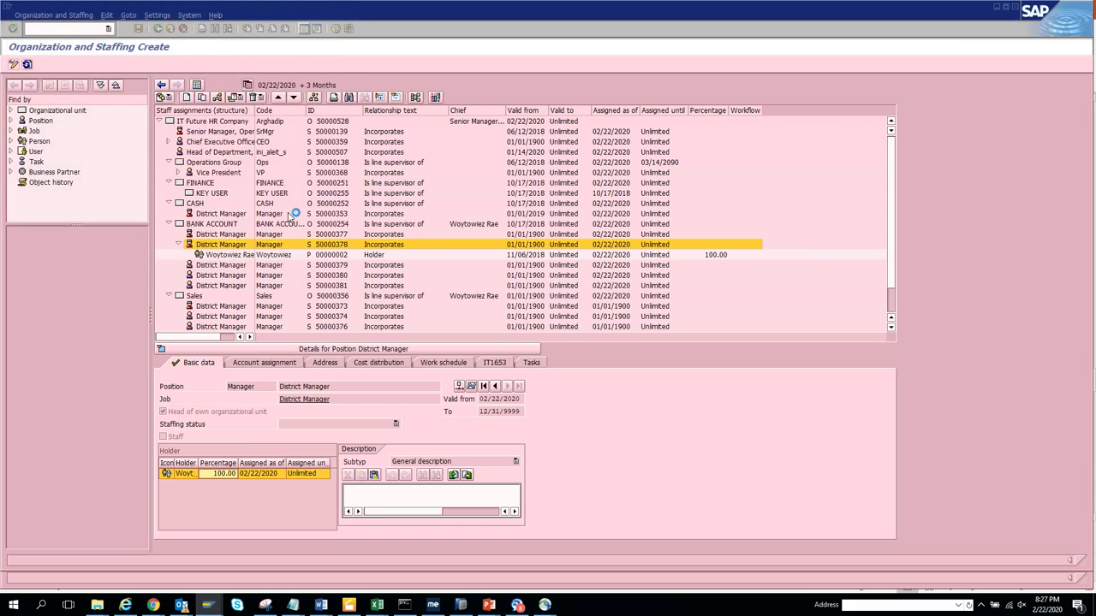
Assign users STUDENT013, STUDENT014 and STUDENT015 as holders of District Manager position 50000378.
left_click(218, 102)
double_click(76, 198)
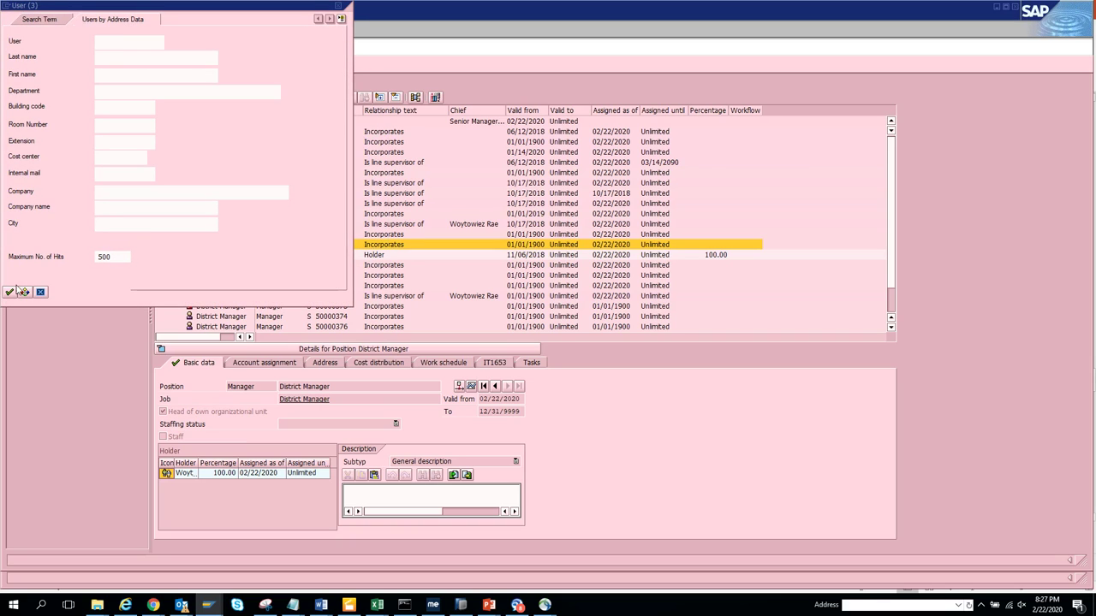
left_click(10, 292)
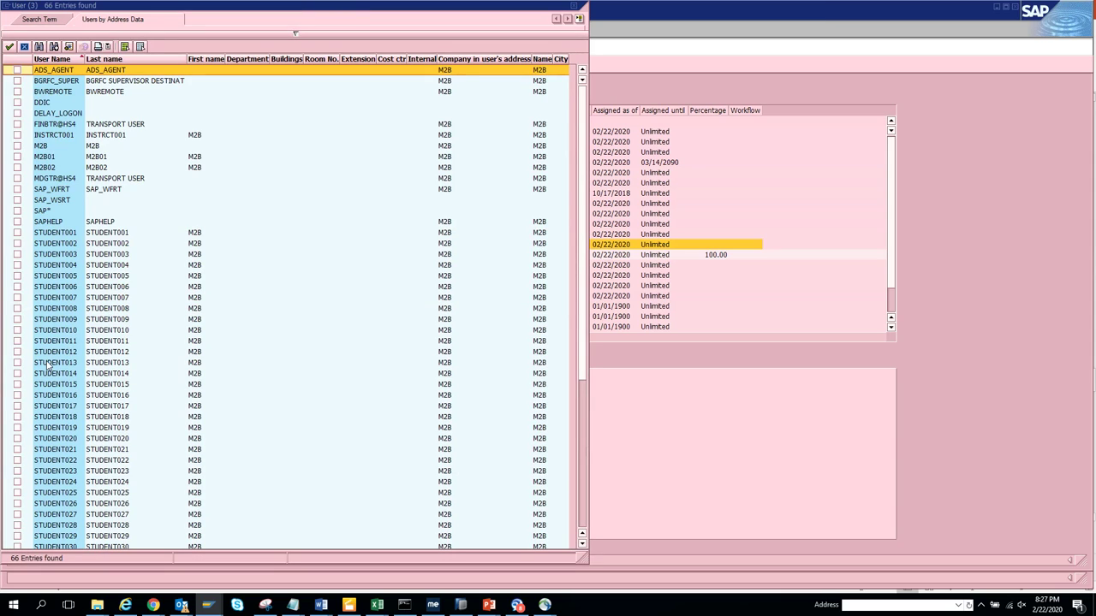
left_click(17, 363)
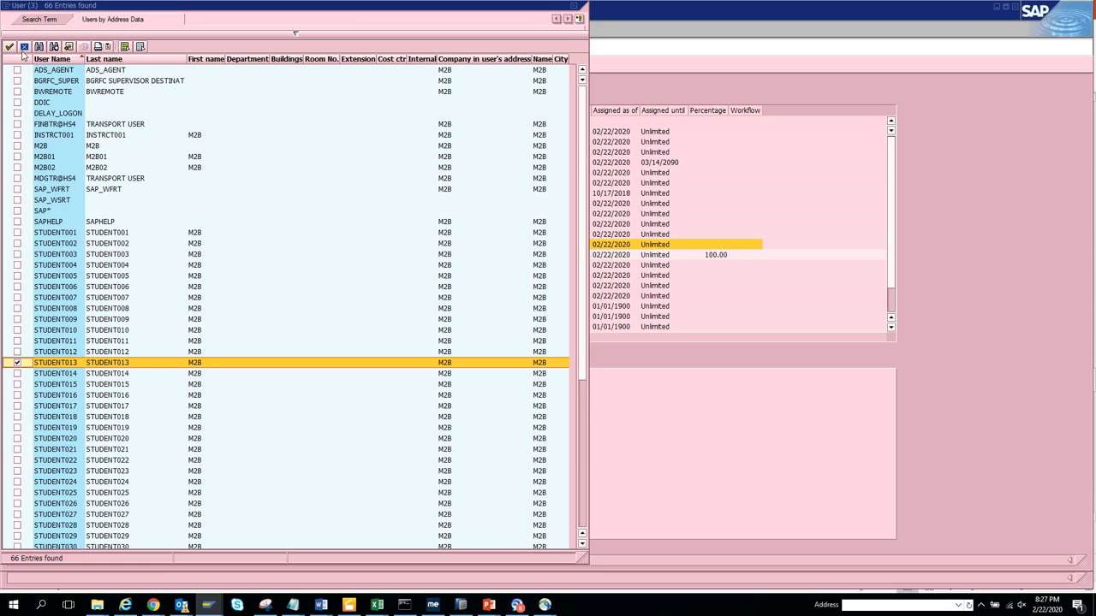
left_click(17, 373)
left_click(17, 384)
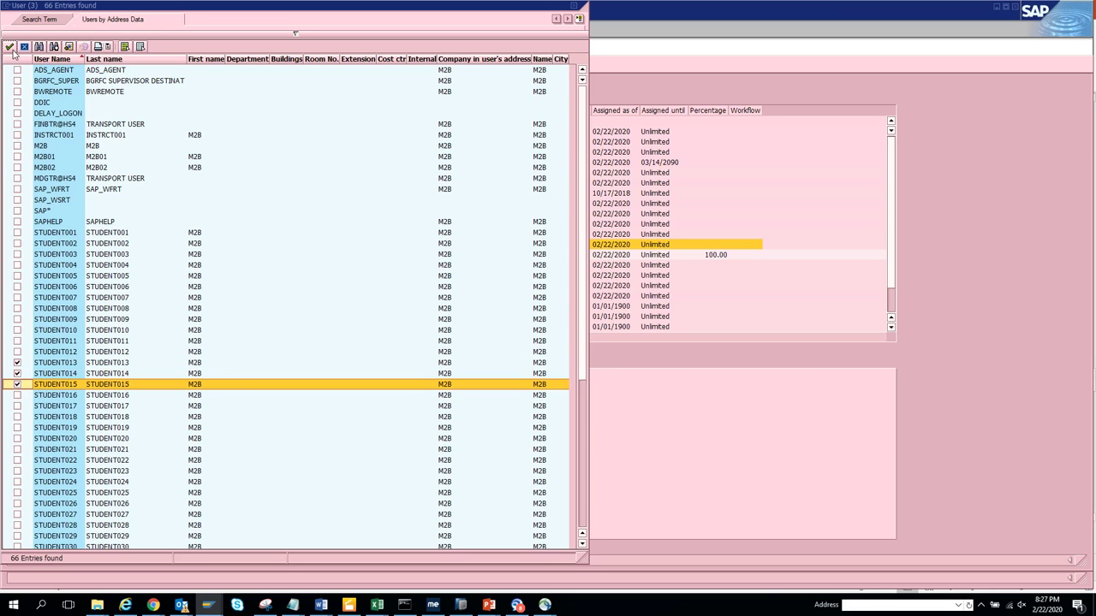
left_click(10, 46)
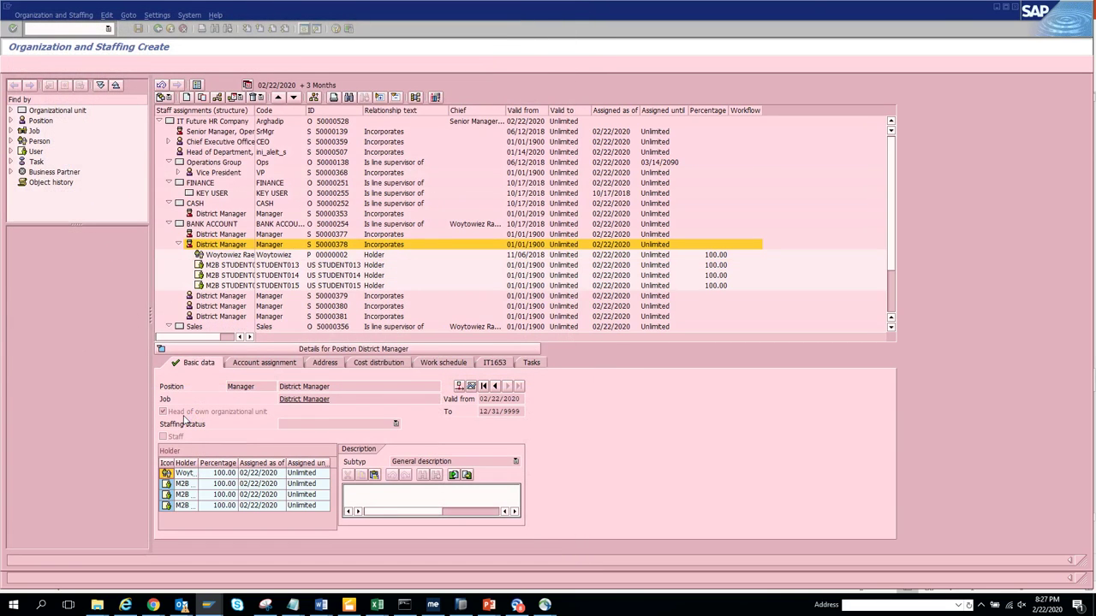
Set the staffing percentage of holder STUDENT013 in District Manager position 50000378 to 10.
left_click(224, 486)
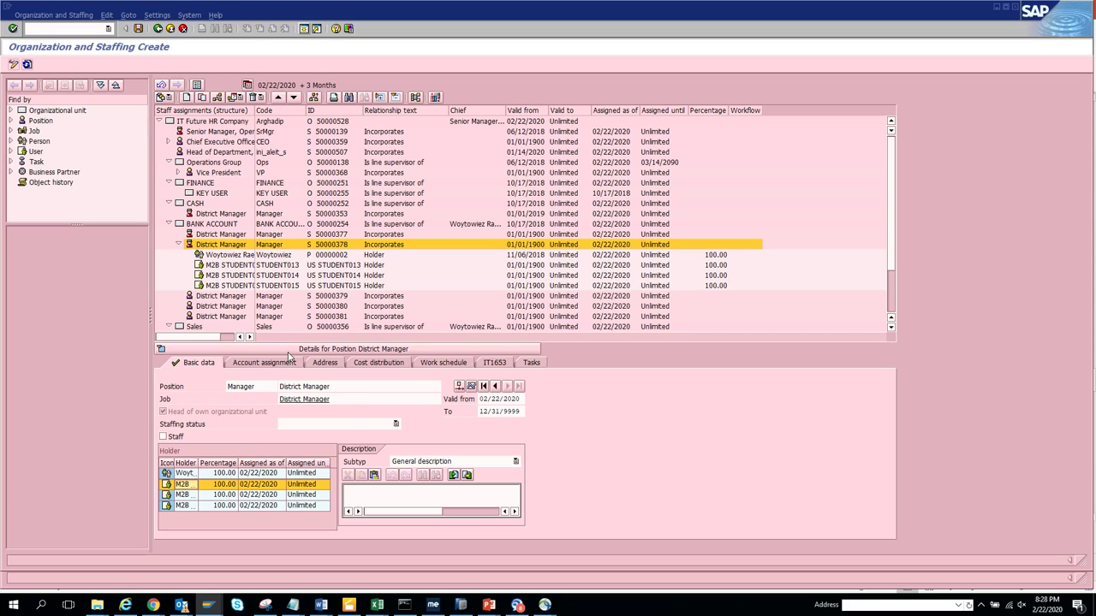
left_click(208, 267)
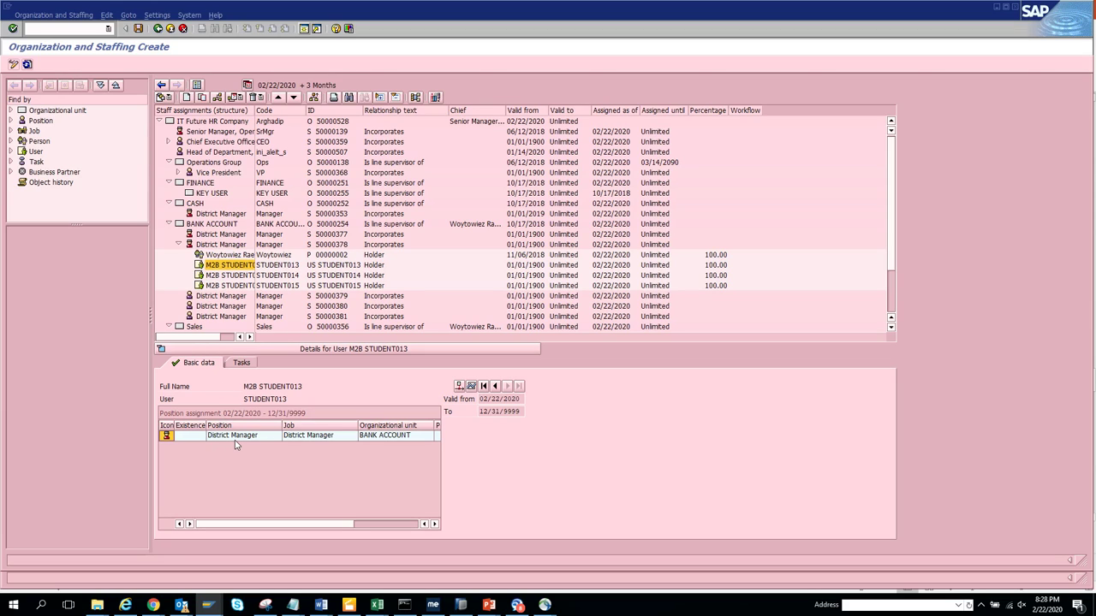
left_click(721, 265)
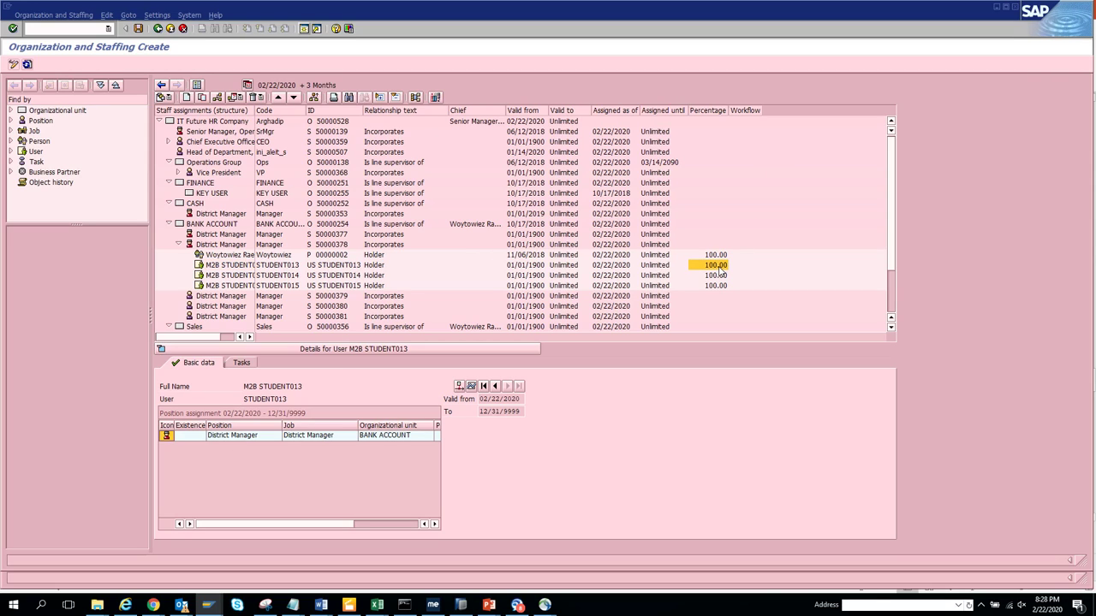
right_click(720, 270)
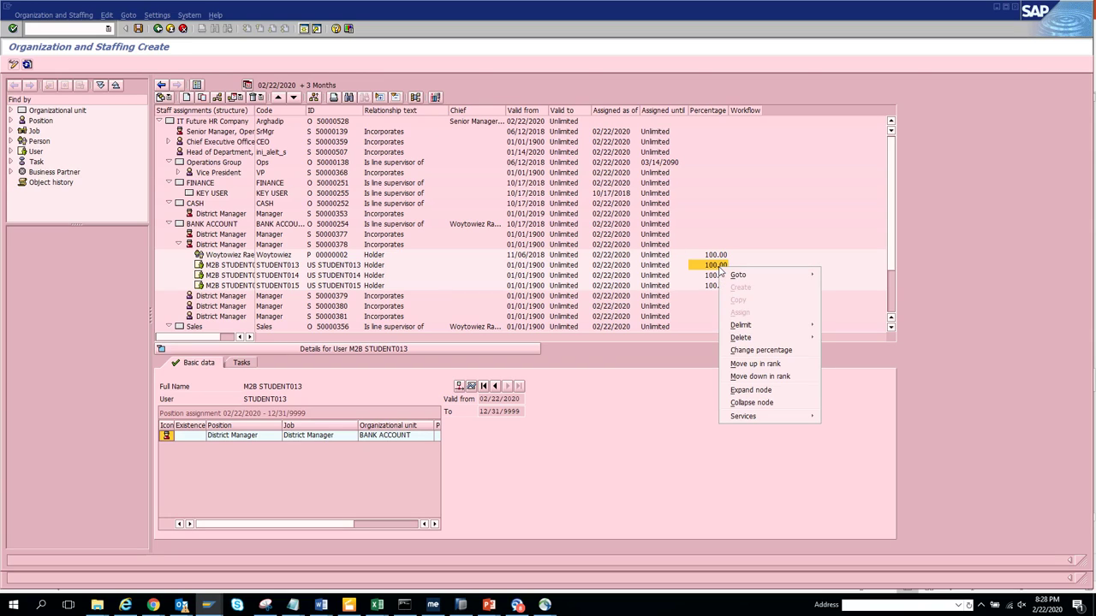
left_click(809, 351)
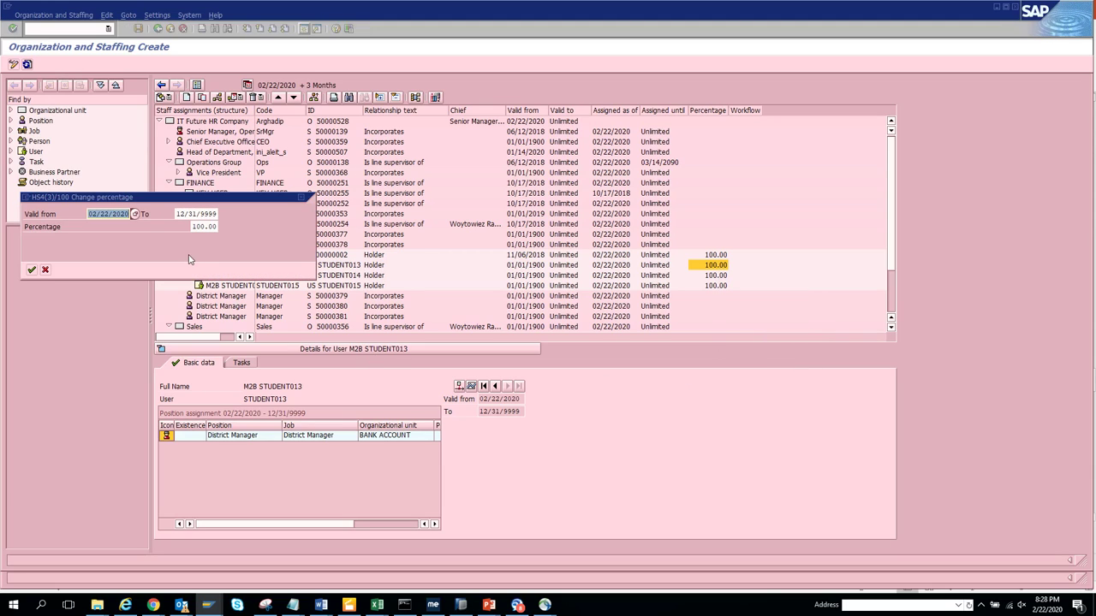
double_click(194, 227)
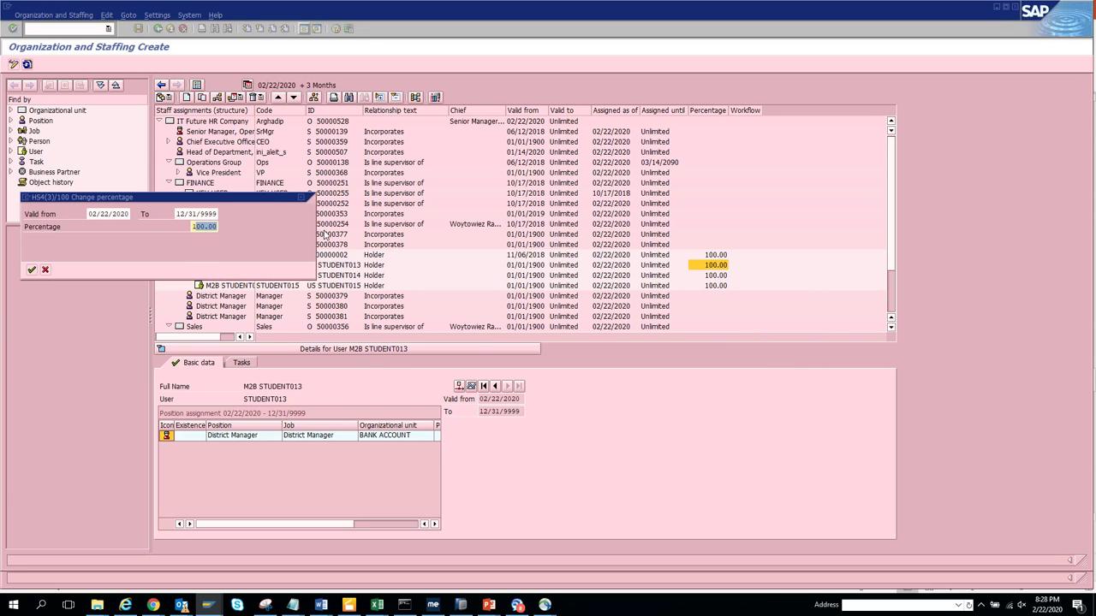
type("10")
key("Return")
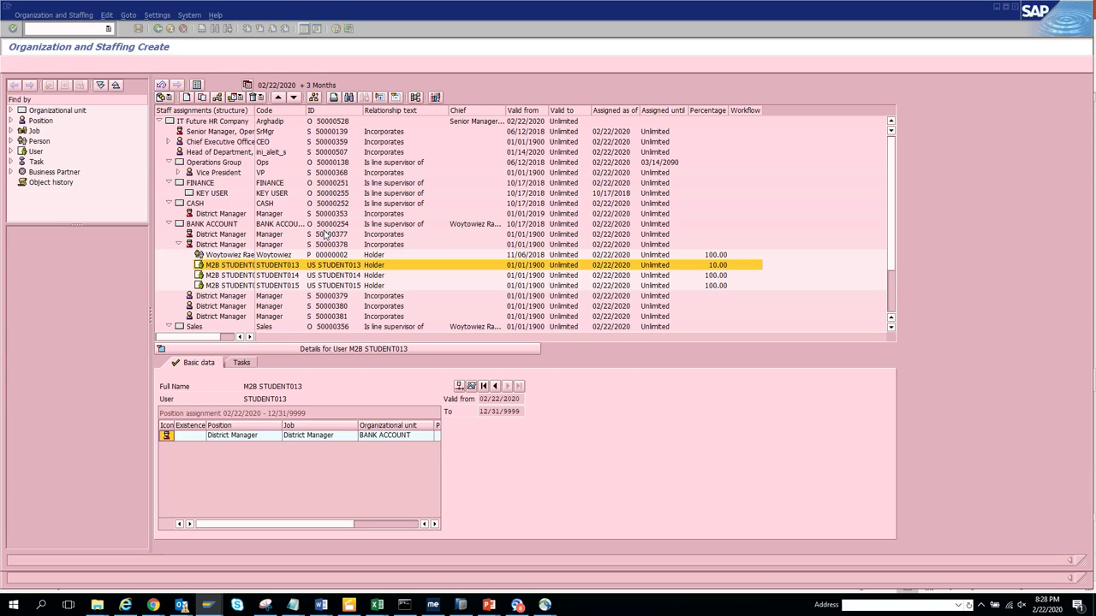
Set the staffing percentage of the person holding District Manager position 50000378 to 30.
left_click(717, 255)
right_click(718, 255)
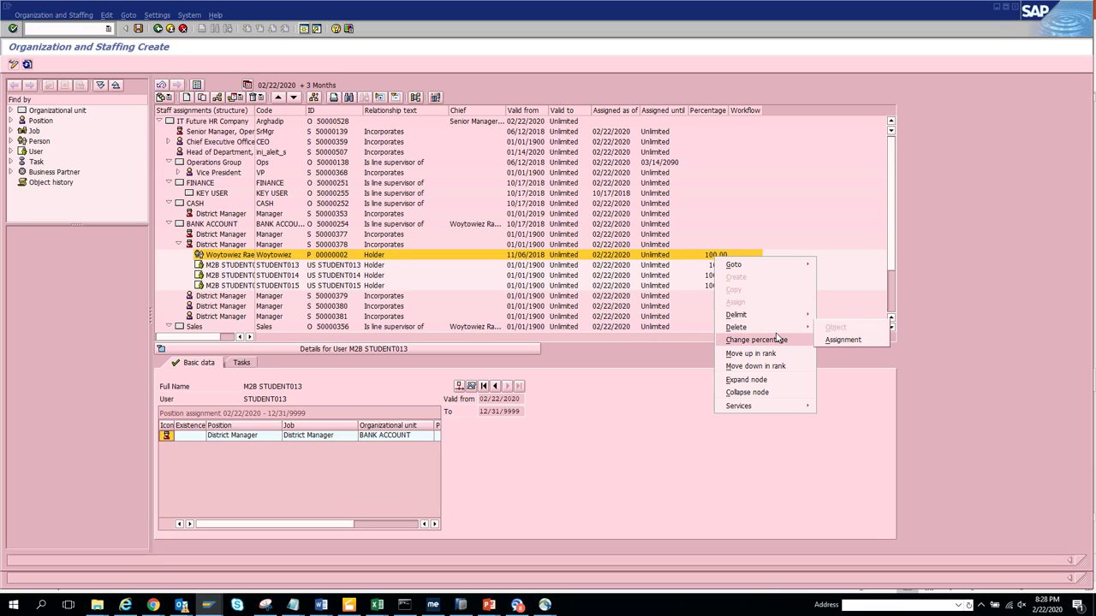
left_click(778, 339)
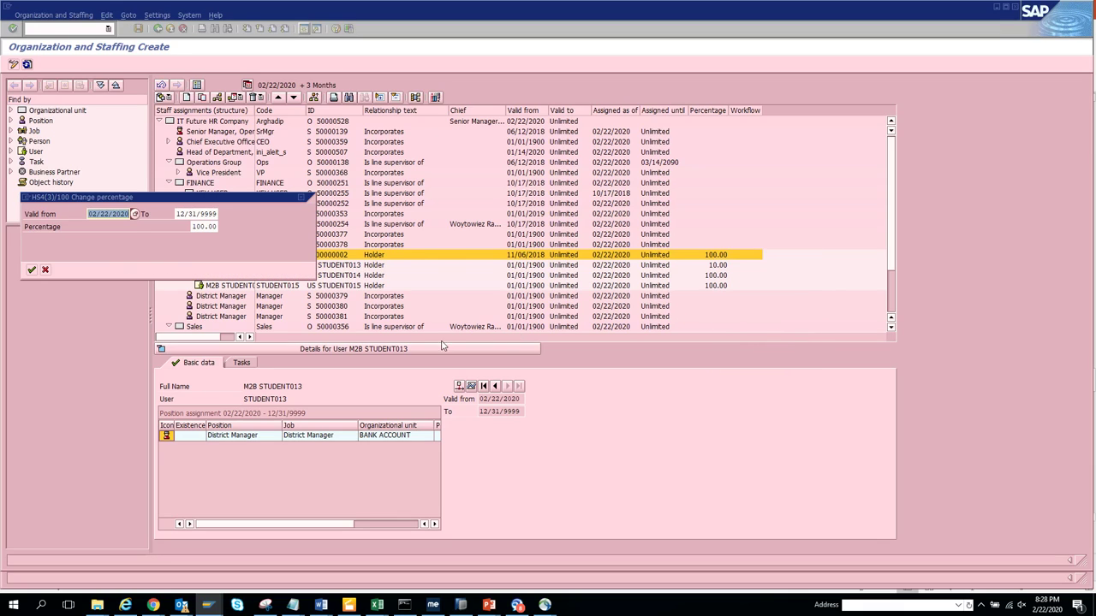
double_click(197, 226)
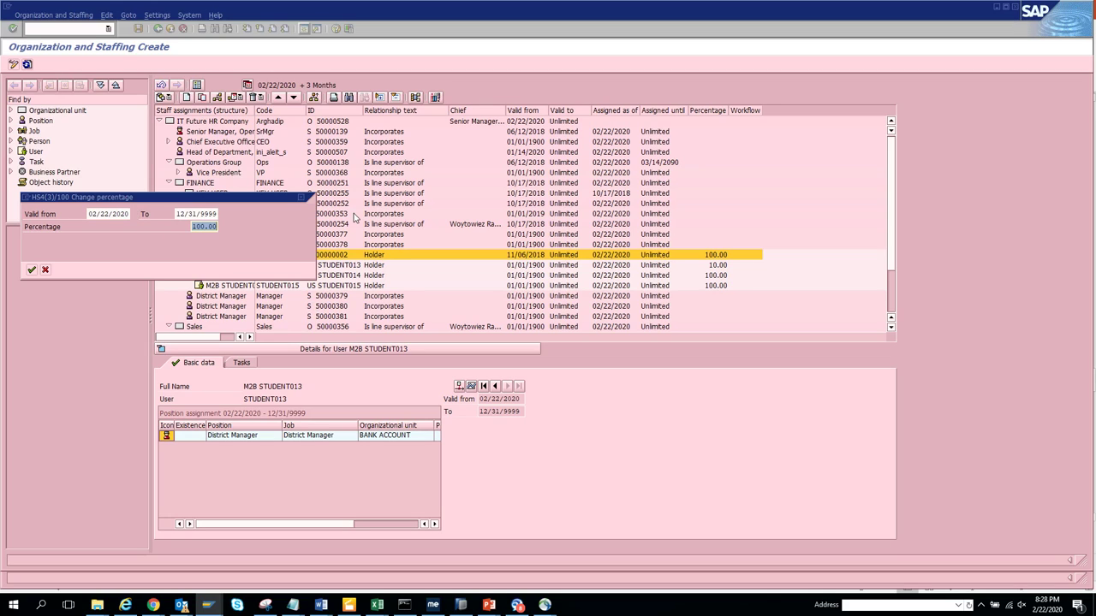
type("30")
left_click(32, 269)
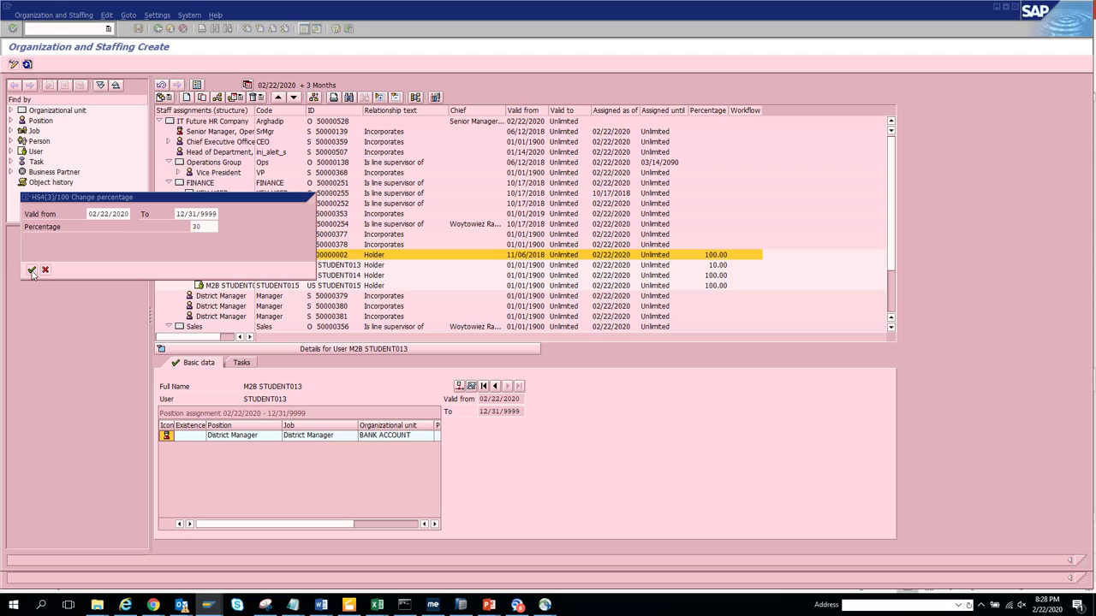
Set the staffing percentage of holder STUDENT014 in District Manager position 50000378 to 20.
left_click(720, 278)
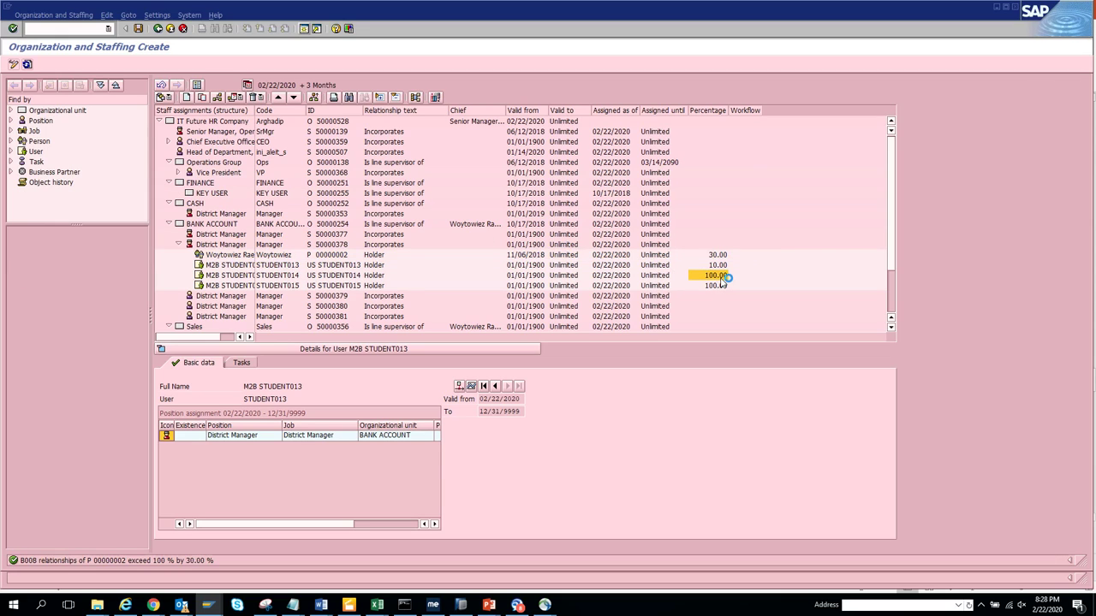
right_click(724, 276)
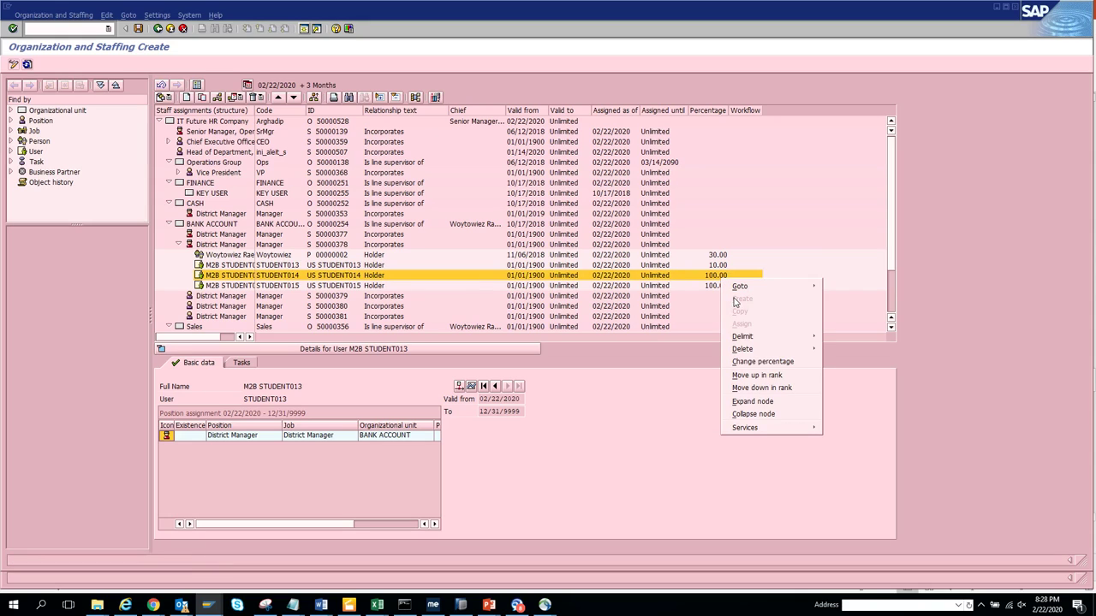
left_click(758, 363)
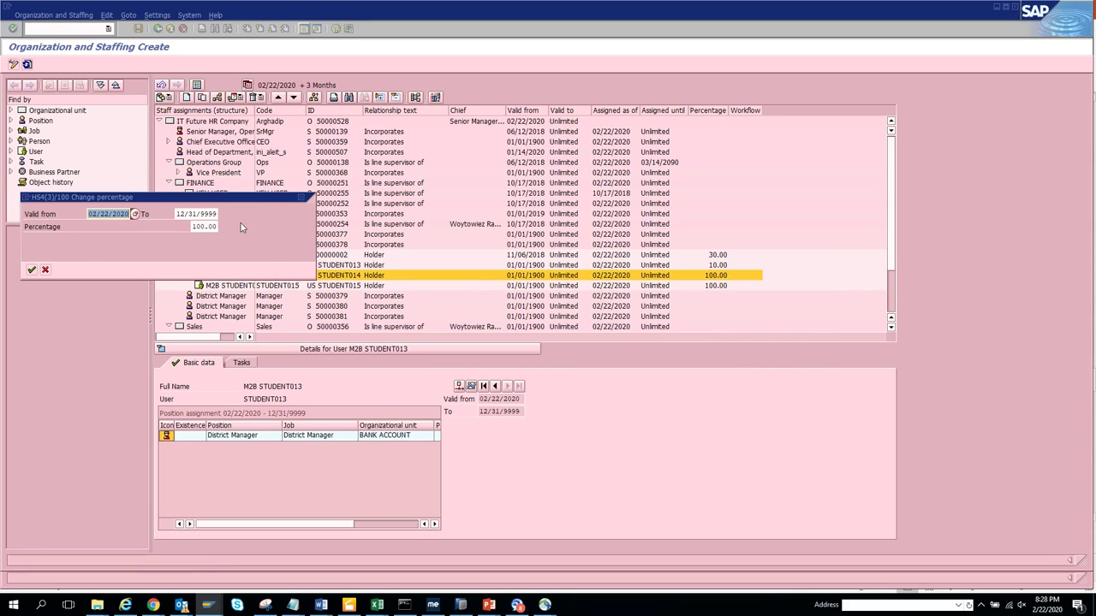
key("Tab")
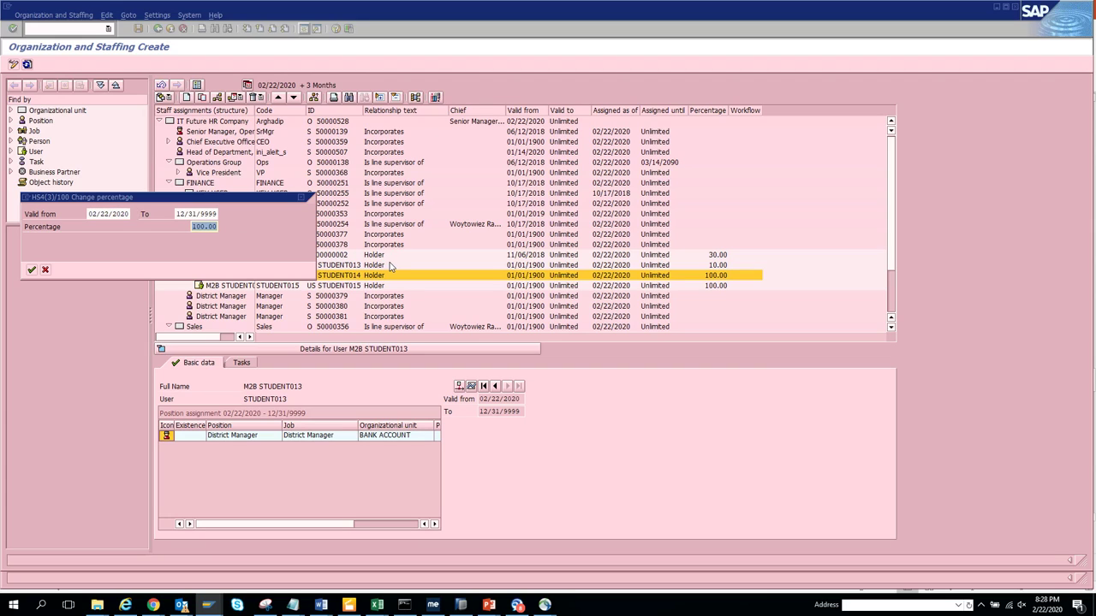
type("20")
left_click(32, 270)
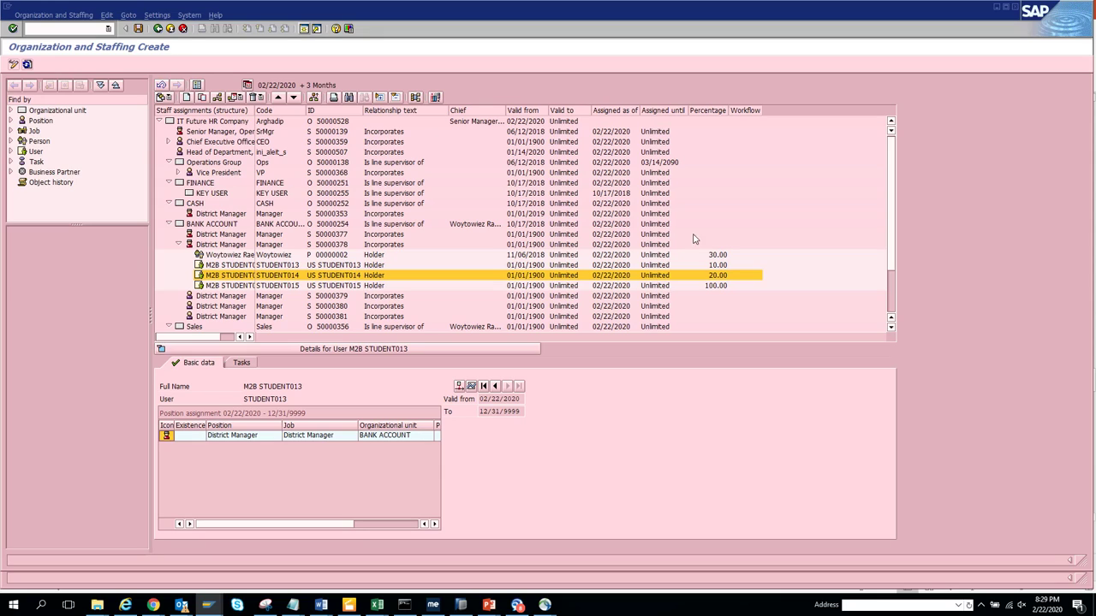
Set the staffing percentage of holder STUDENT015 in District Manager position 50000378 to 40 and save the staffing changes.
left_click(717, 287)
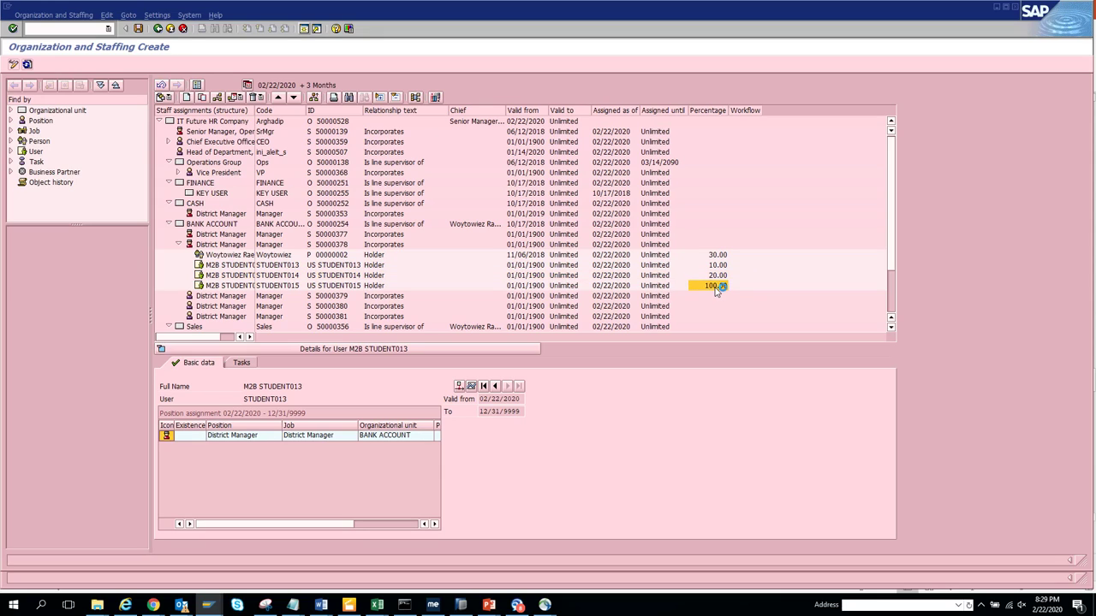
right_click(717, 291)
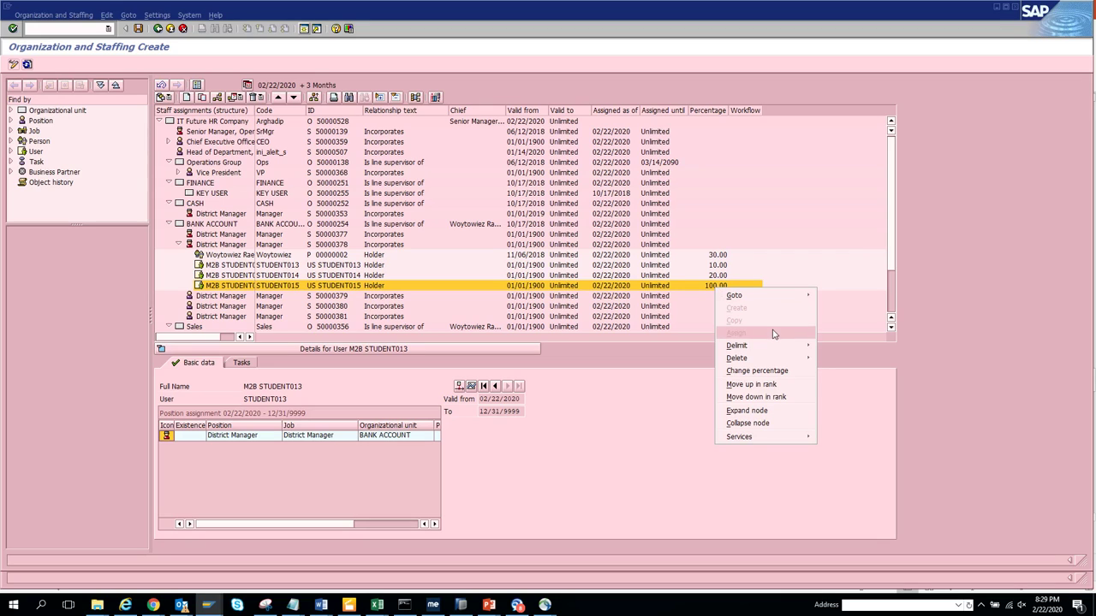
left_click(762, 372)
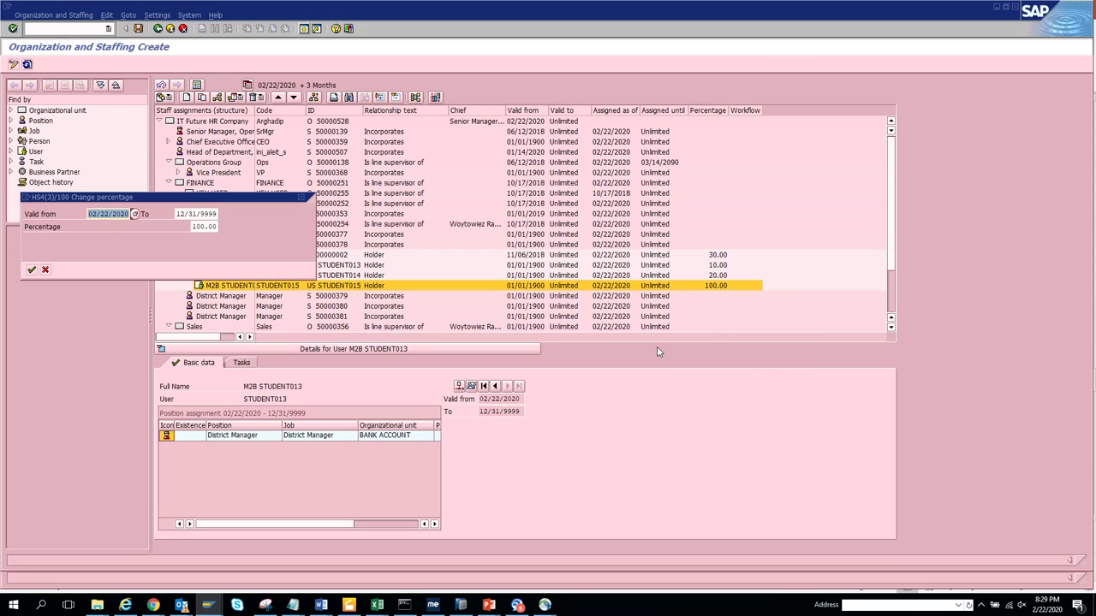
double_click(193, 226)
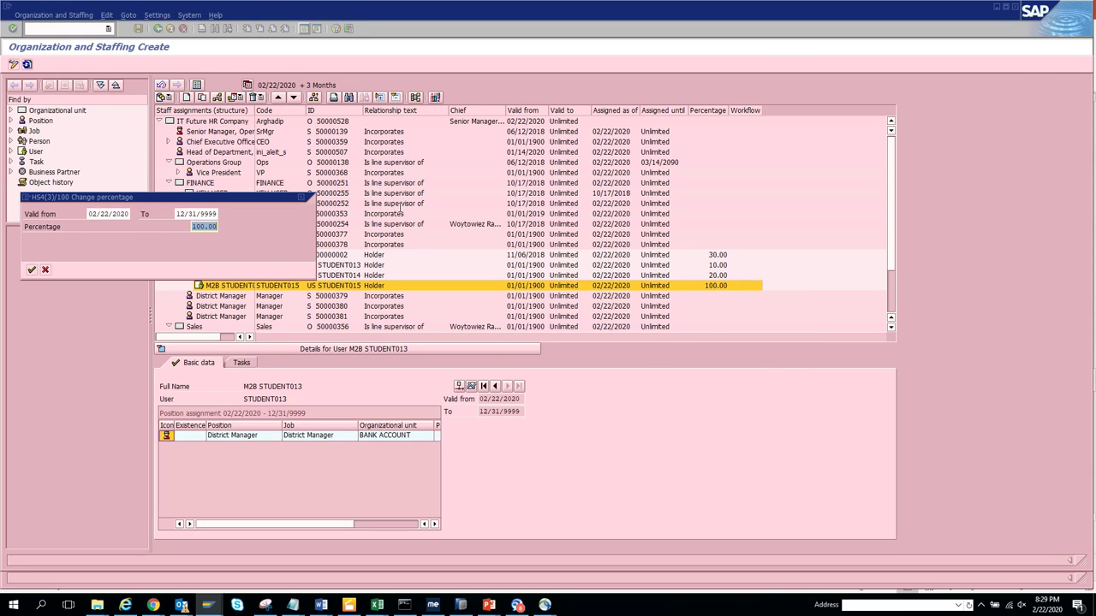
type("40")
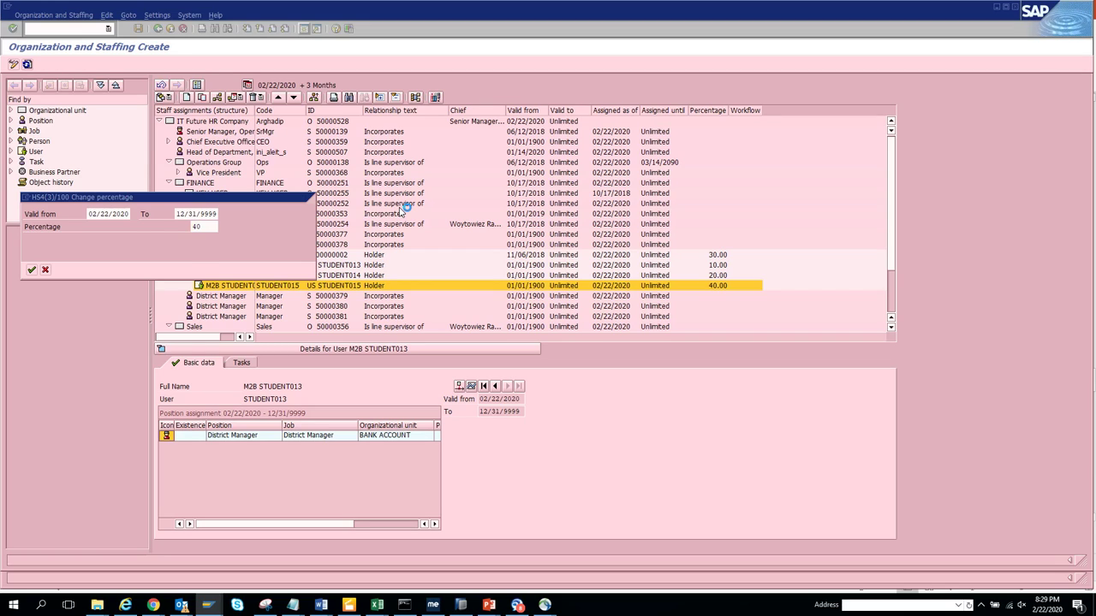
key("Return")
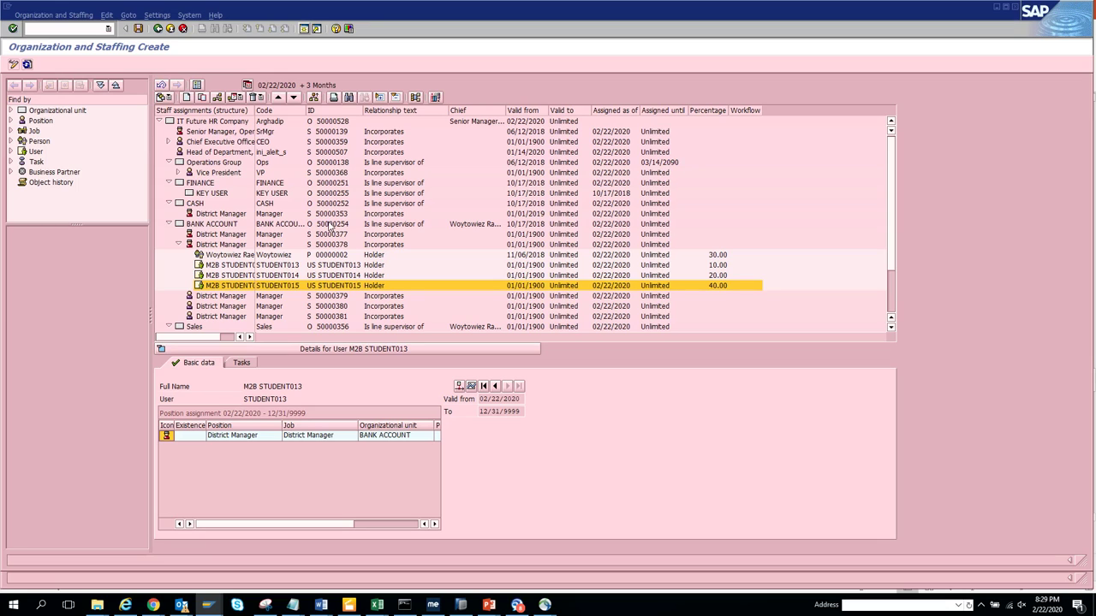
left_click(233, 245)
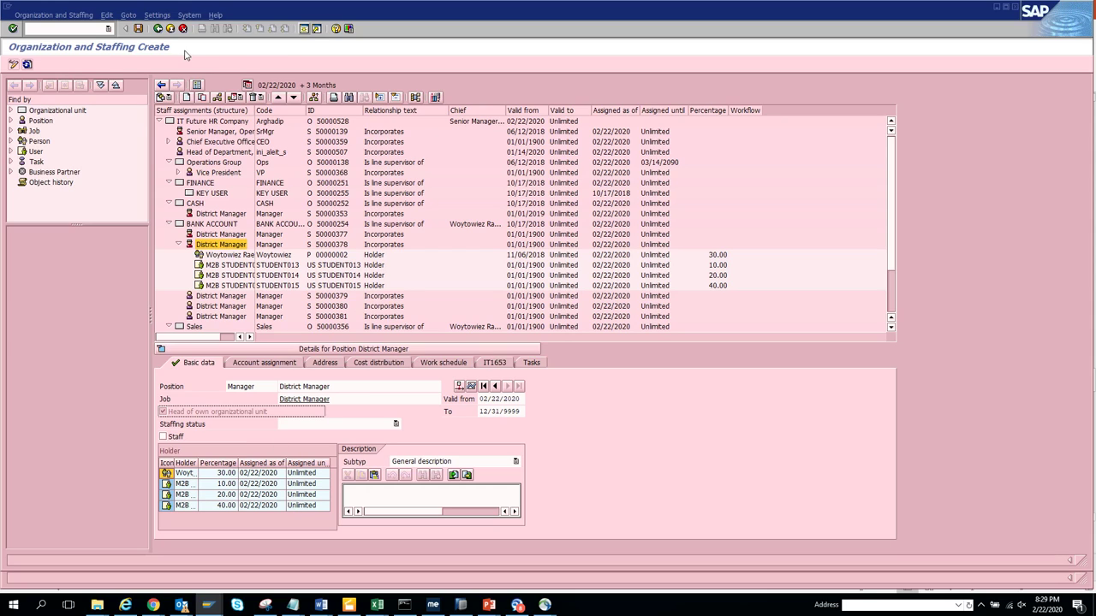
left_click(139, 30)
Assign the business partner INTEL in 6851 SONOMA as holder of the BANK ACCOUNT District Manager position 50000377.
left_click(190, 237)
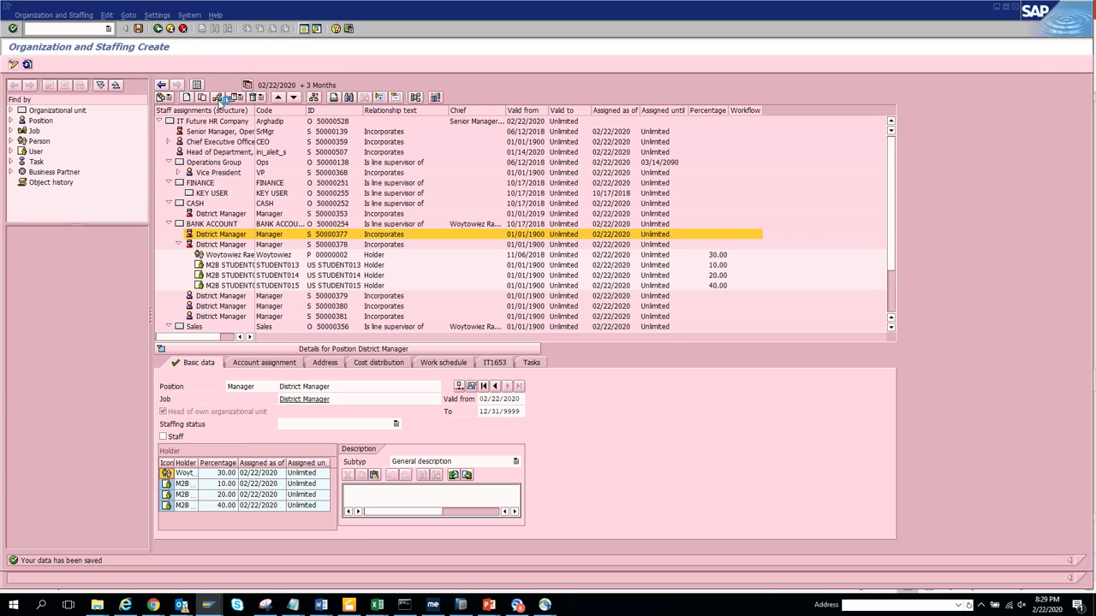
left_click(219, 97)
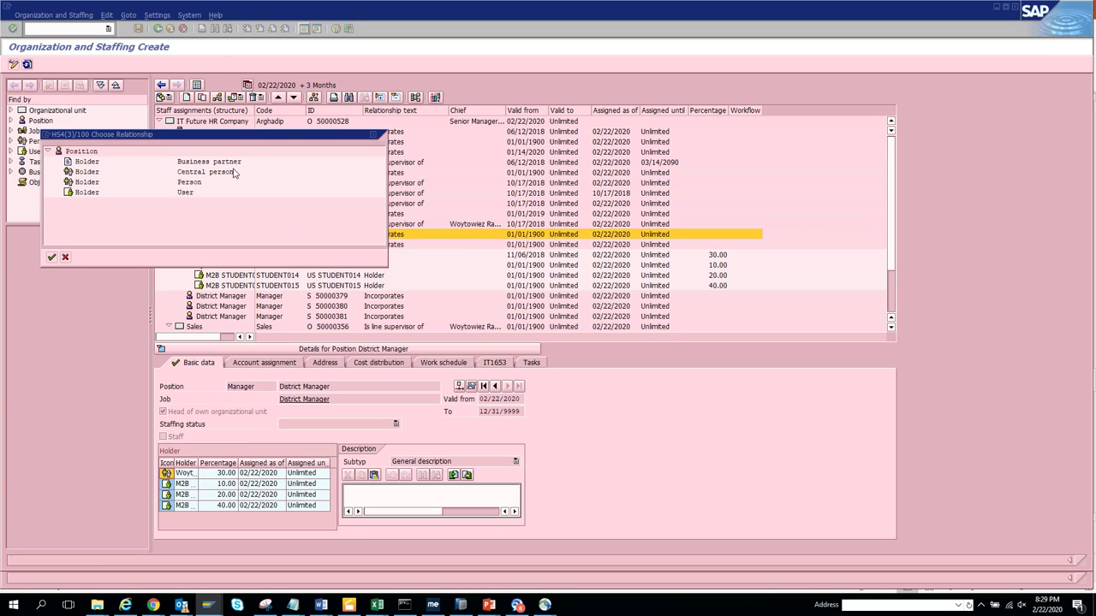
left_click(88, 162)
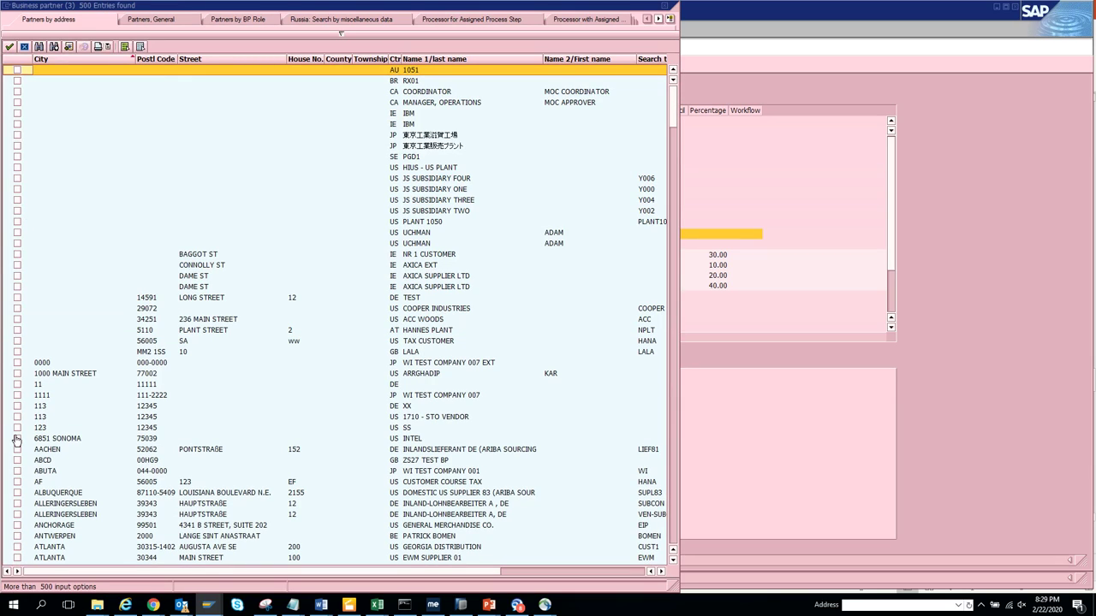
left_click(18, 438)
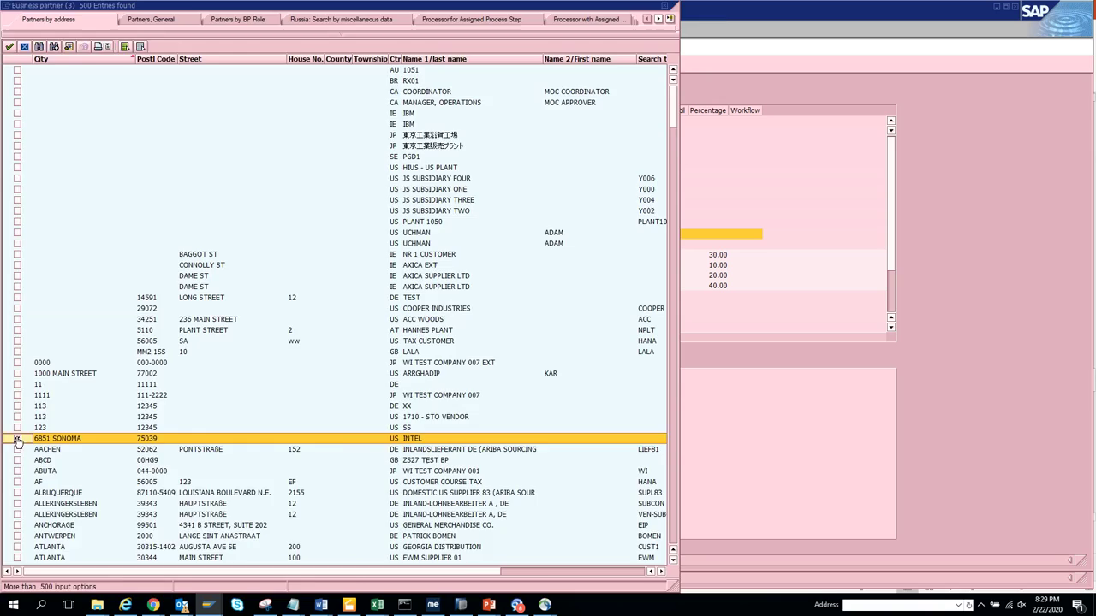
key("Return")
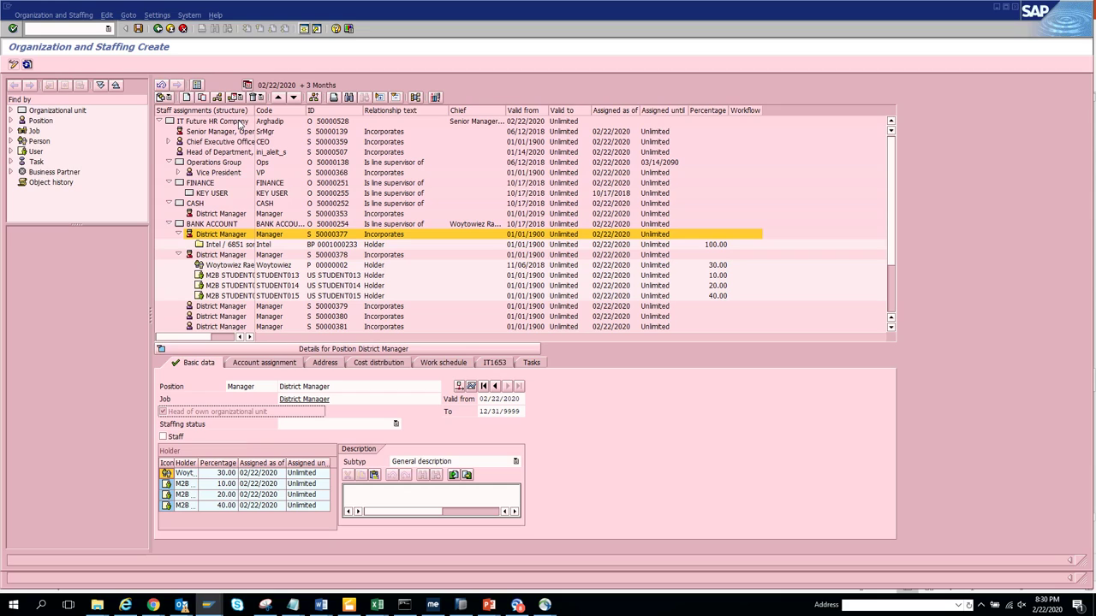
Move the BANK ACCOUNT unit up in rank above CASH, and try to go one level up in the structure.
left_click(182, 224)
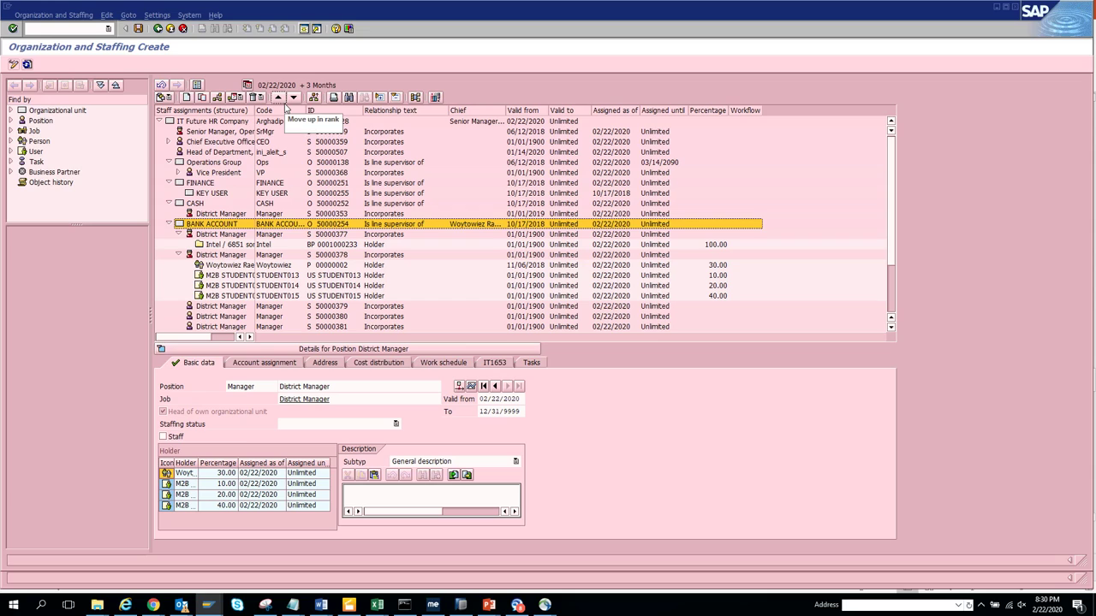
left_click(284, 103)
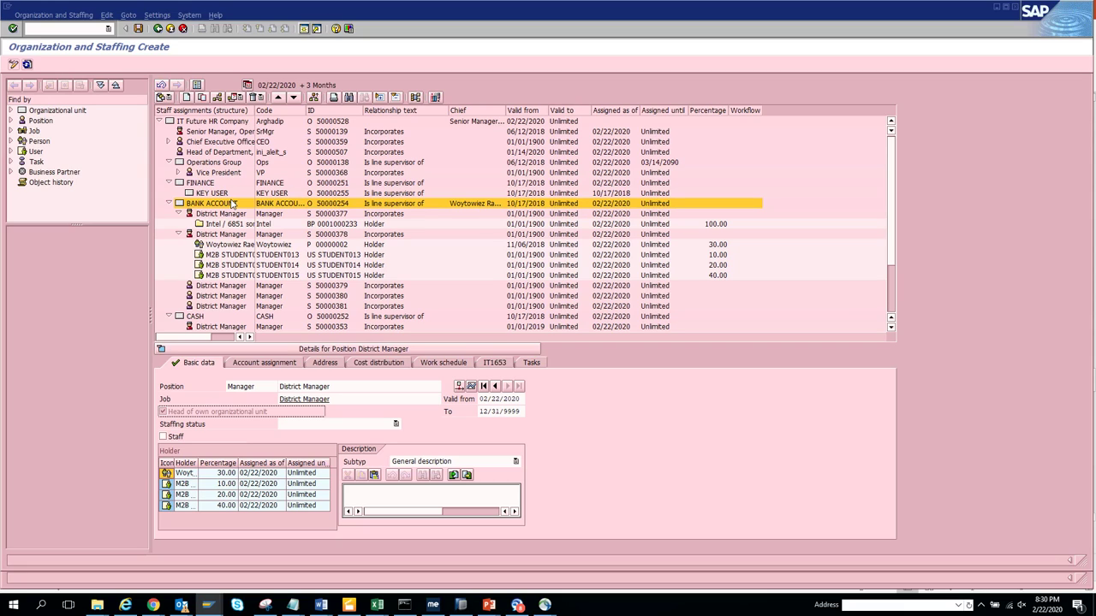
left_click(180, 315)
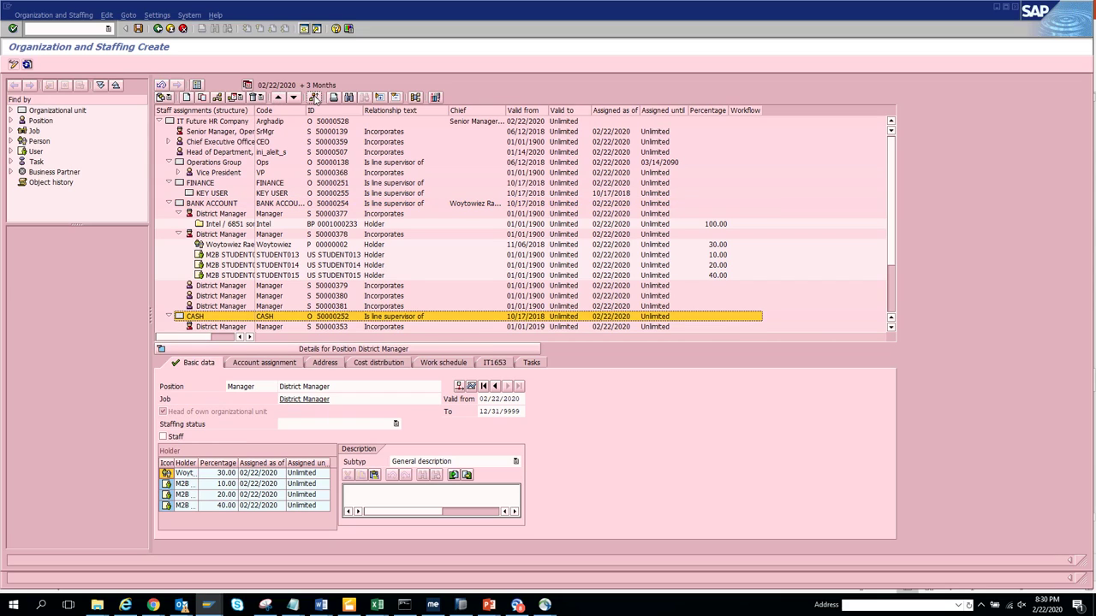
left_click(314, 98)
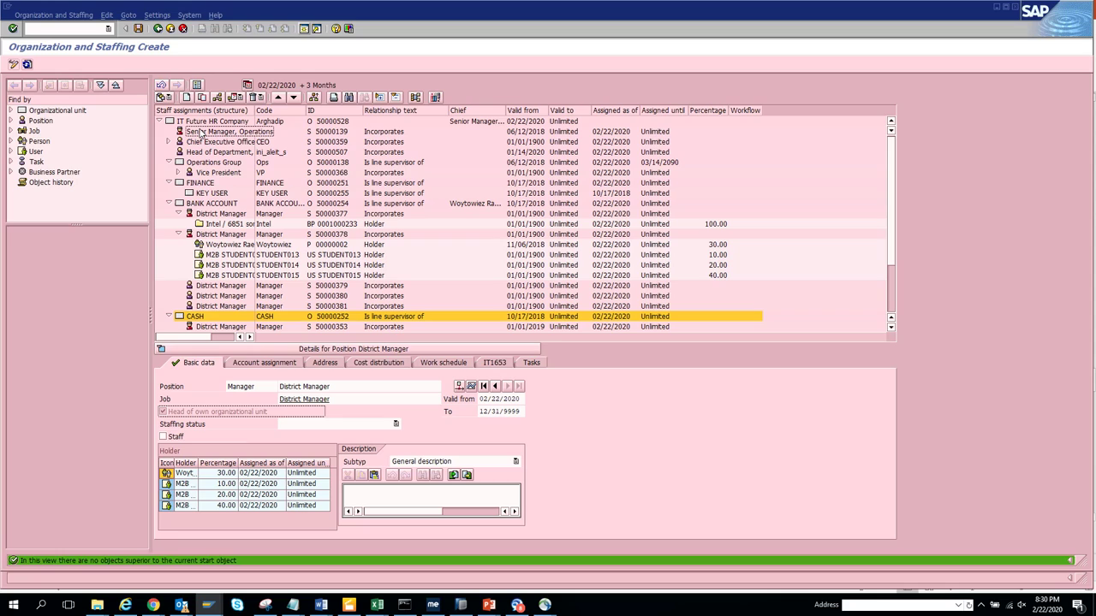
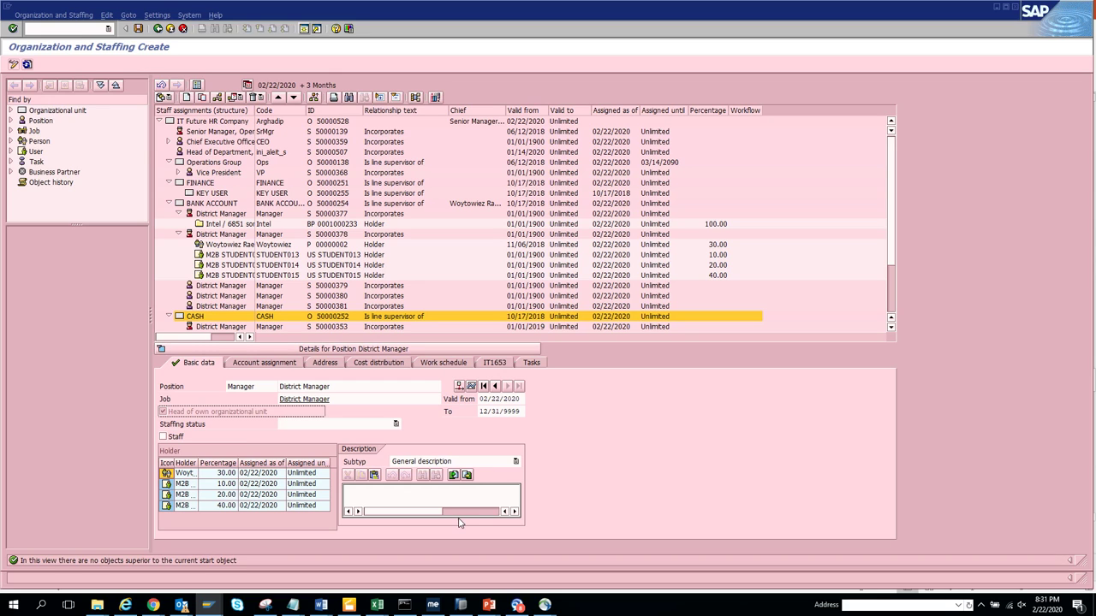
Switch to the SAP HR presentation in PowerPoint and show slide 8 on displaying the org structure.
key("alt+Tab")
key("alt+Tab")
key("alt+Tab")
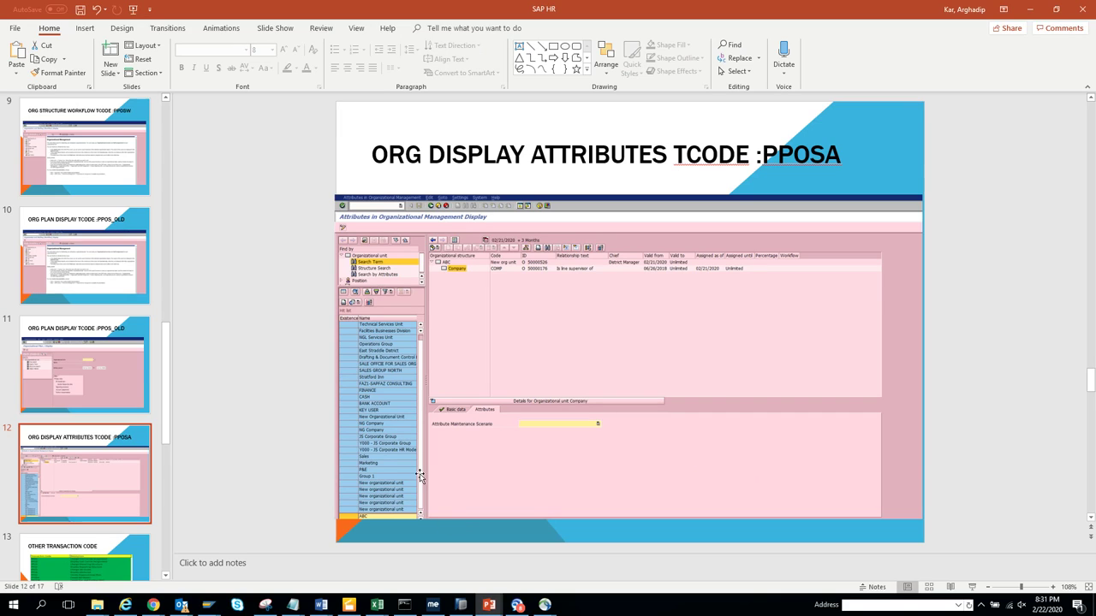
left_click(165, 100)
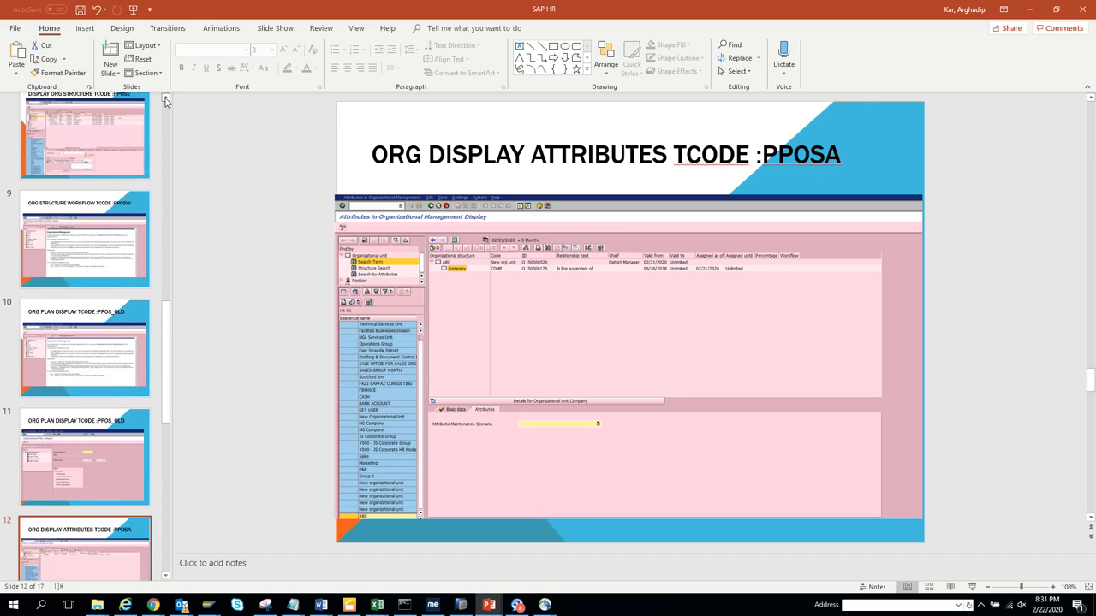
left_click(165, 100)
left_click(104, 172)
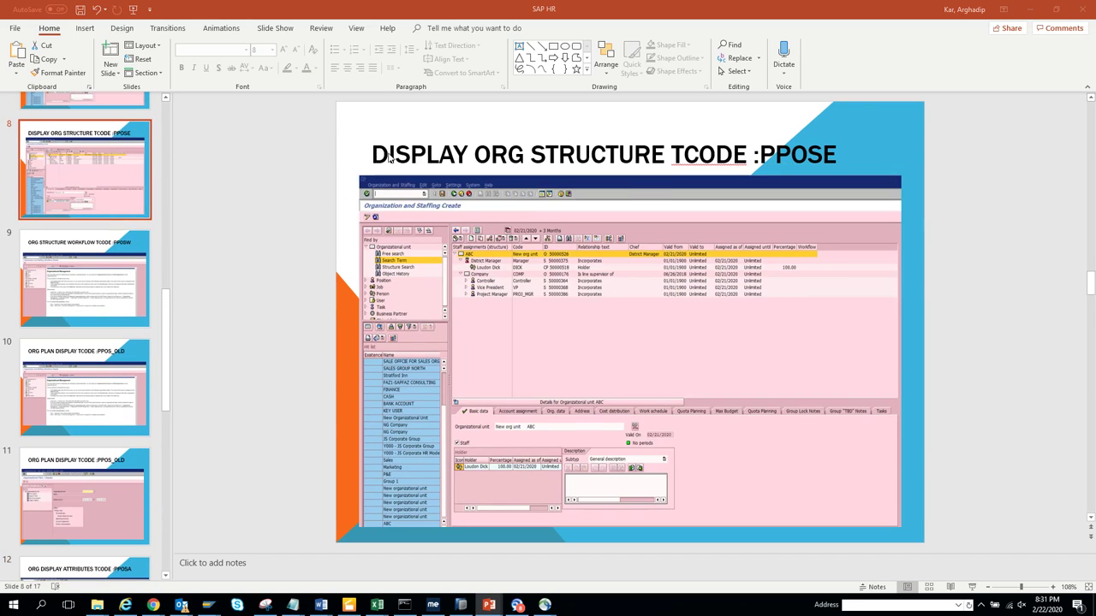
Switch back to SAP and start the Organization and Staffing Display transaction in place of the current one.
key("alt+Tab")
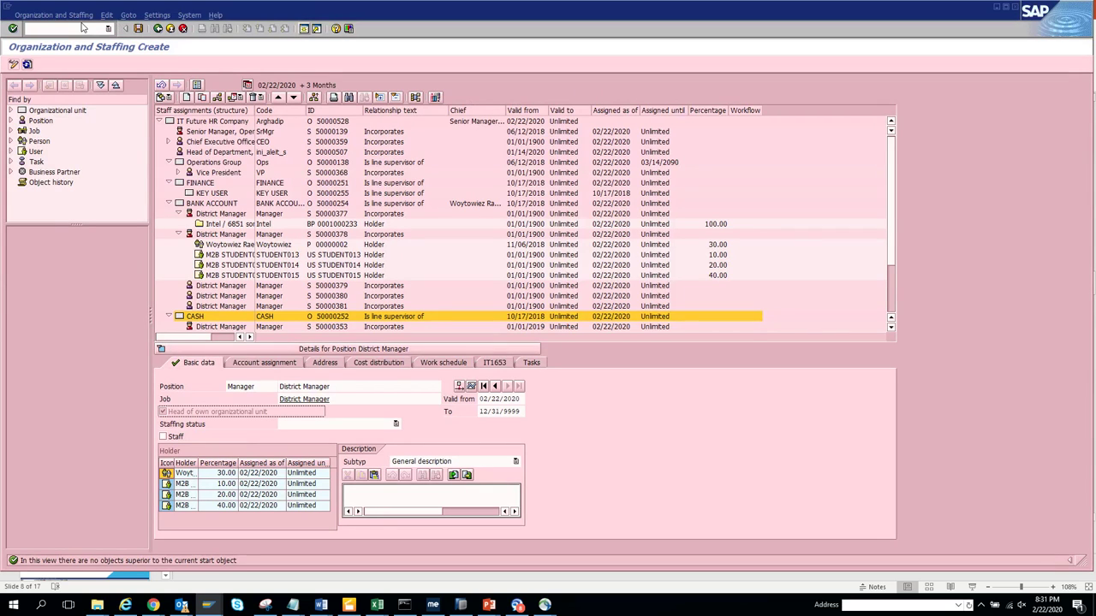
left_click(83, 28)
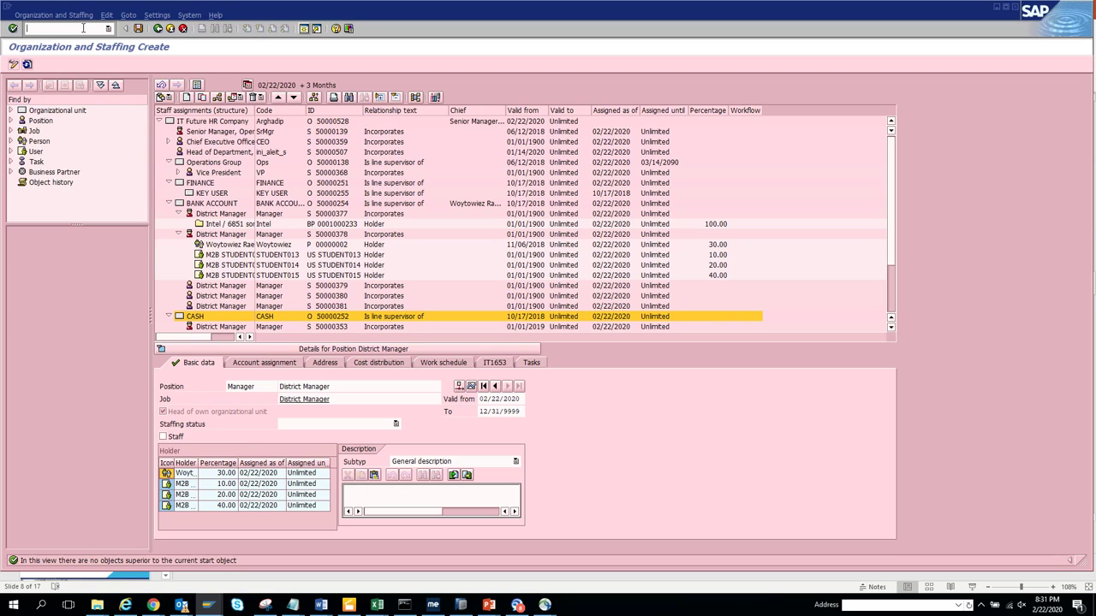
type("/npposw")
key("Return")
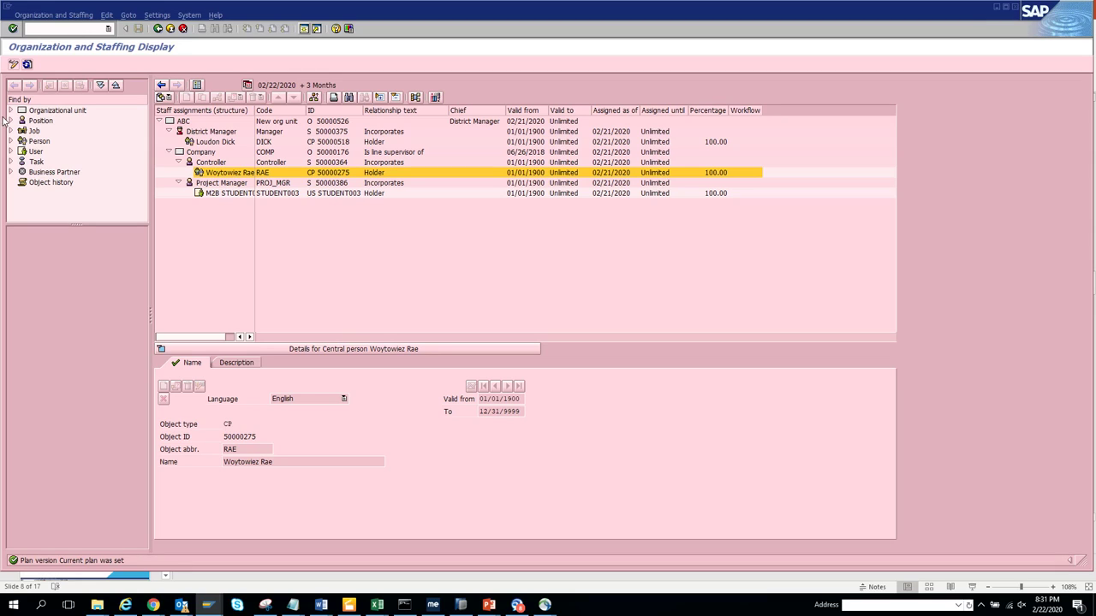
left_click(34, 114)
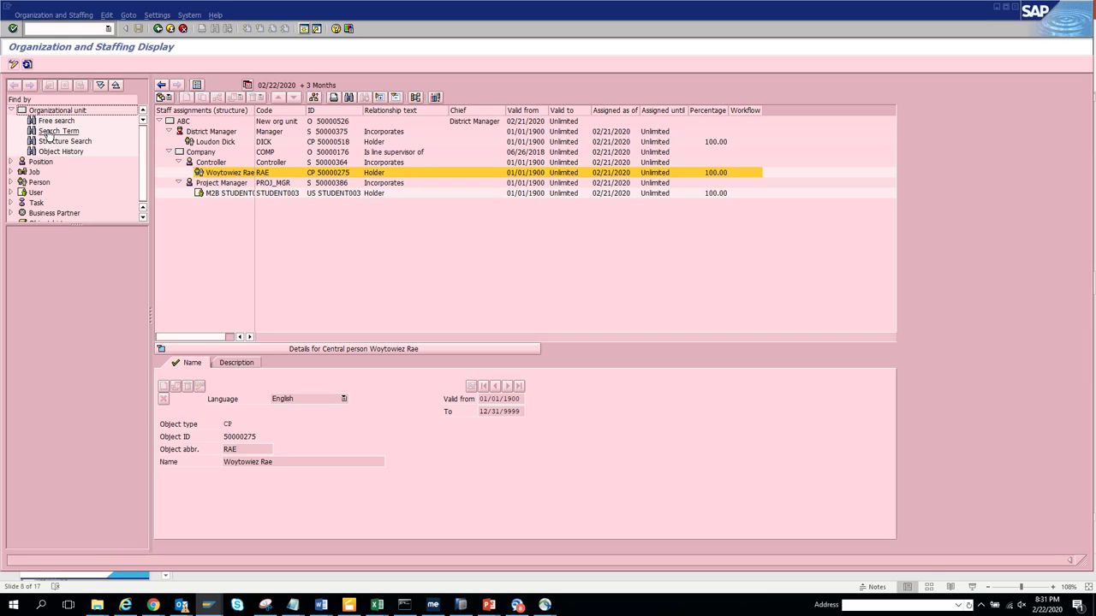
double_click(48, 131)
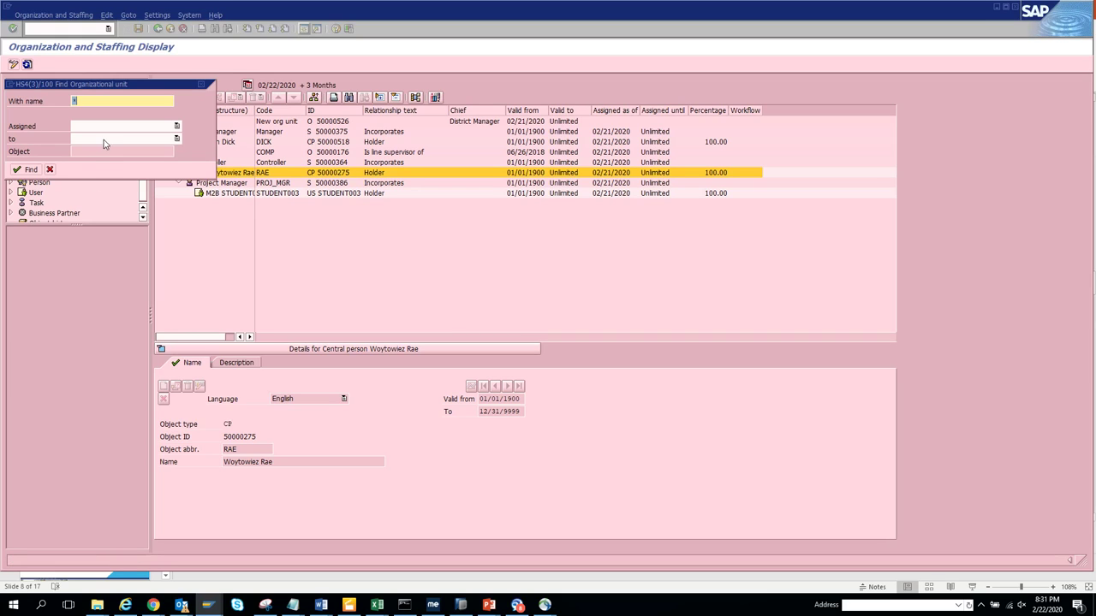
left_click(49, 170)
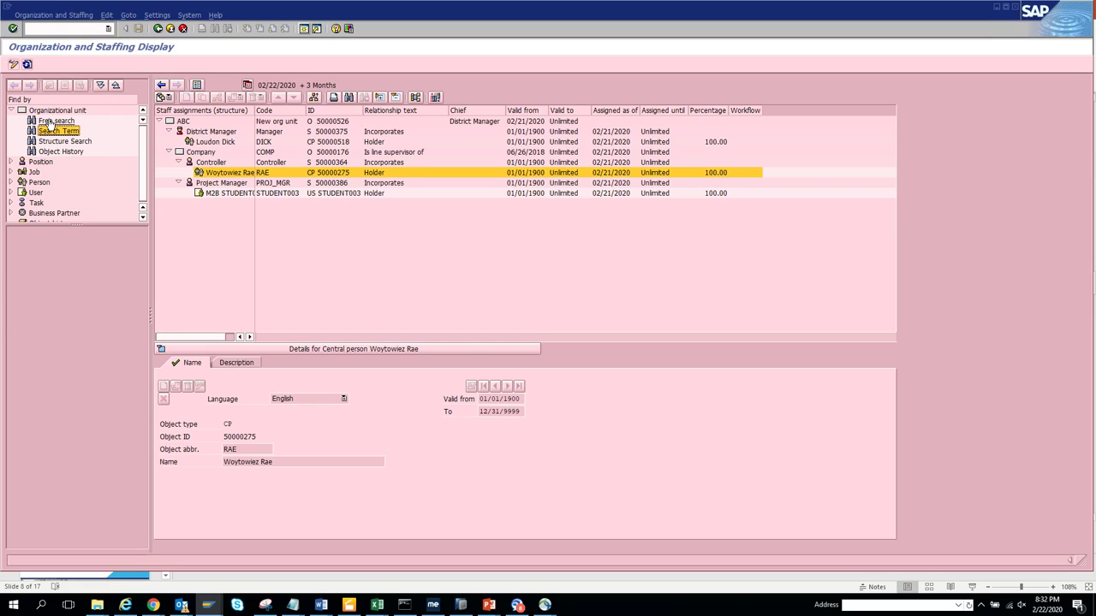
Search organizational units by search term and display the IT Future HR Company structure.
left_click(55, 130)
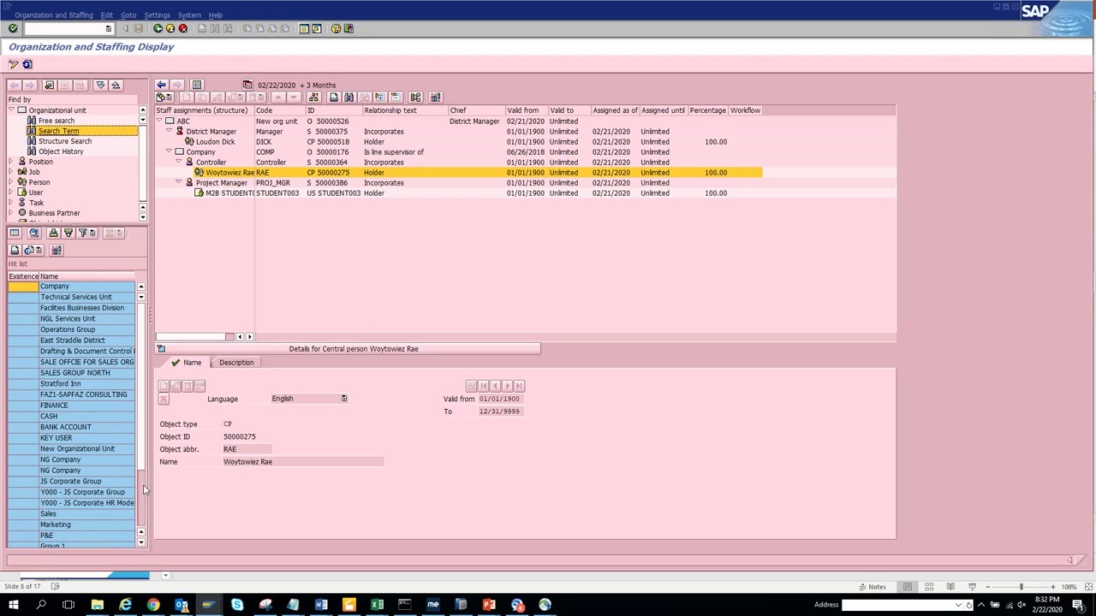
scroll(144, 489, "down", 3)
double_click(100, 536)
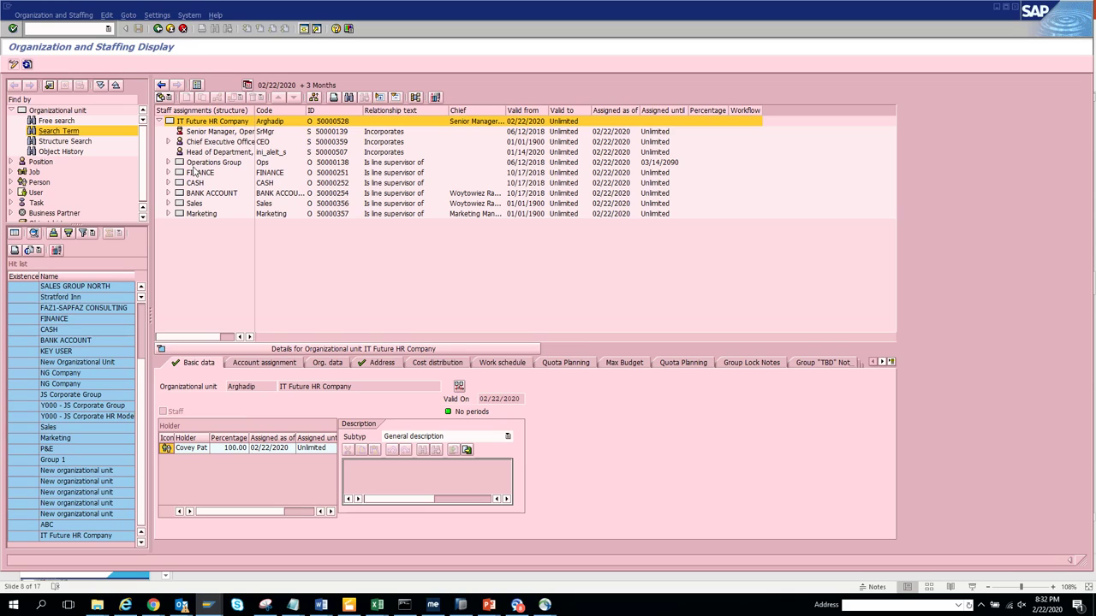
Review the displayed columns in the column configuration and the staff assignments path along the organizational structure.
left_click(435, 97)
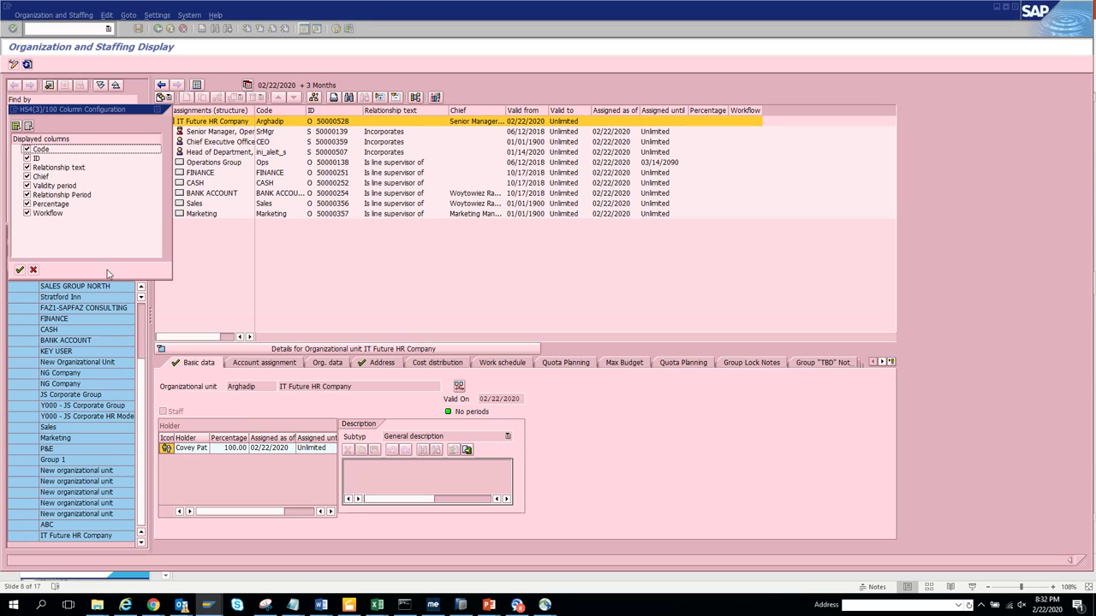
left_click(21, 270)
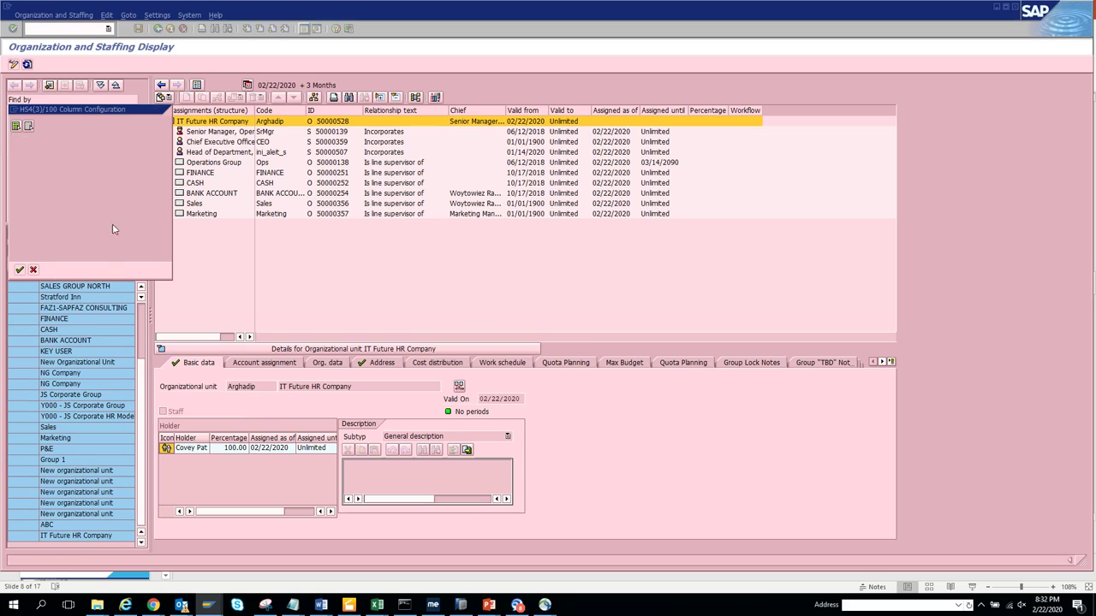
left_click(416, 97)
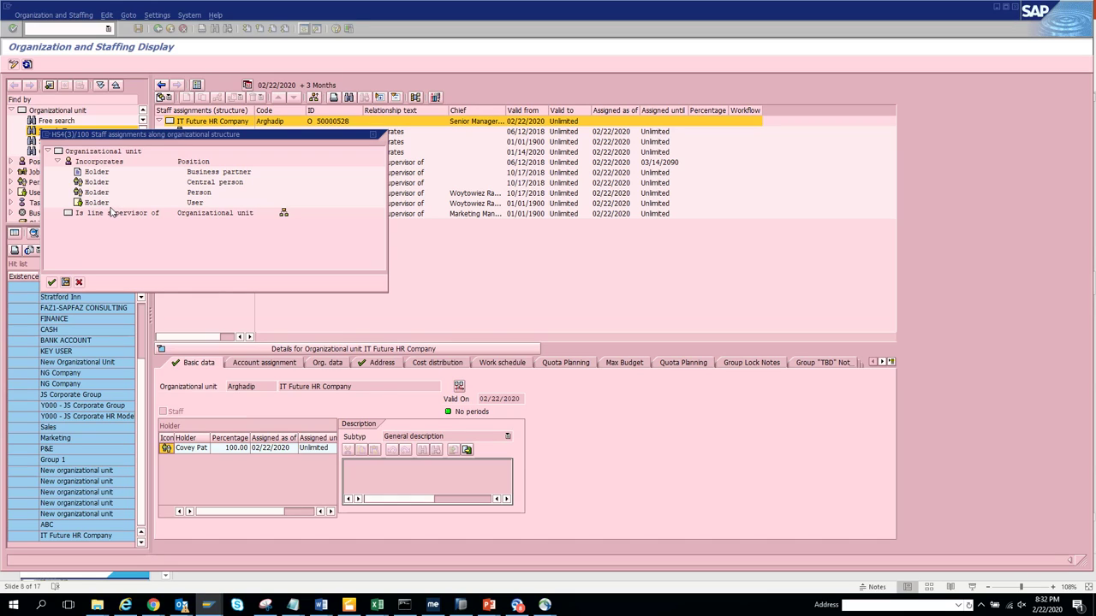
left_click(107, 214)
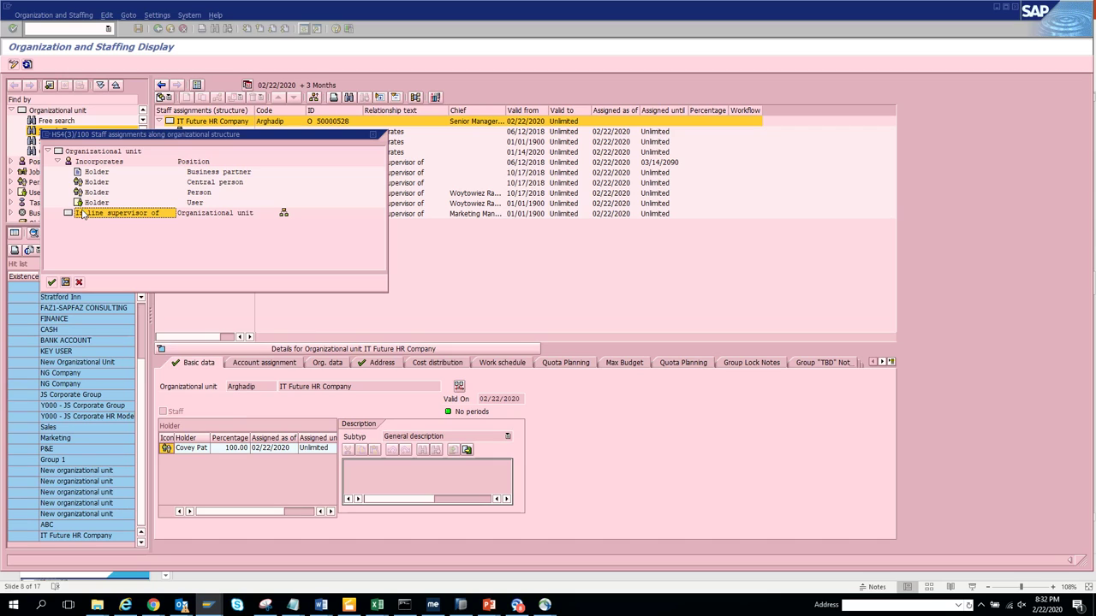
left_click(68, 214)
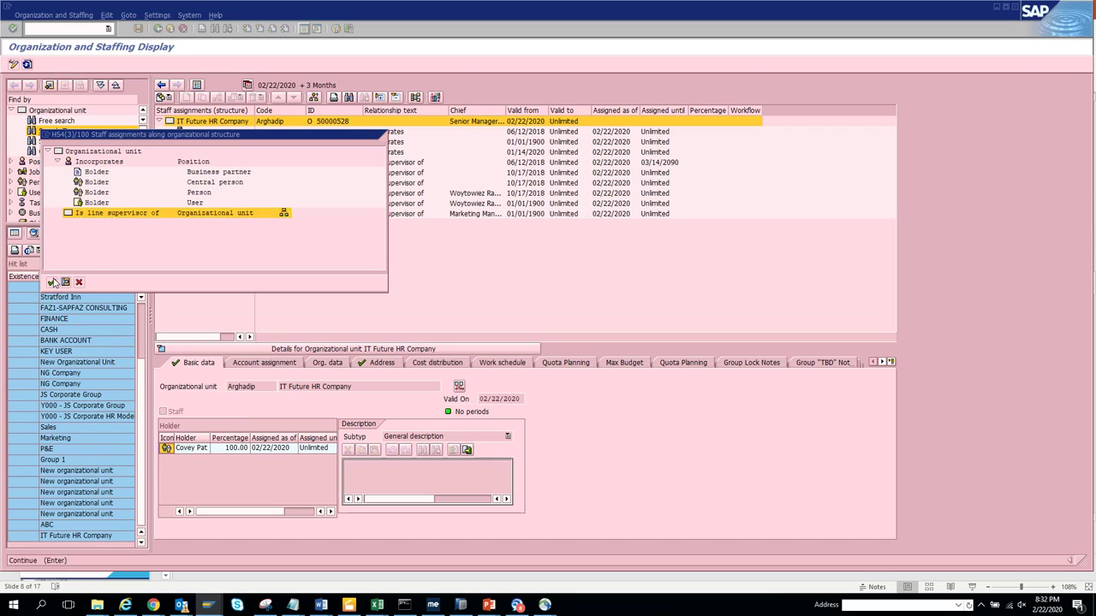
left_click(51, 282)
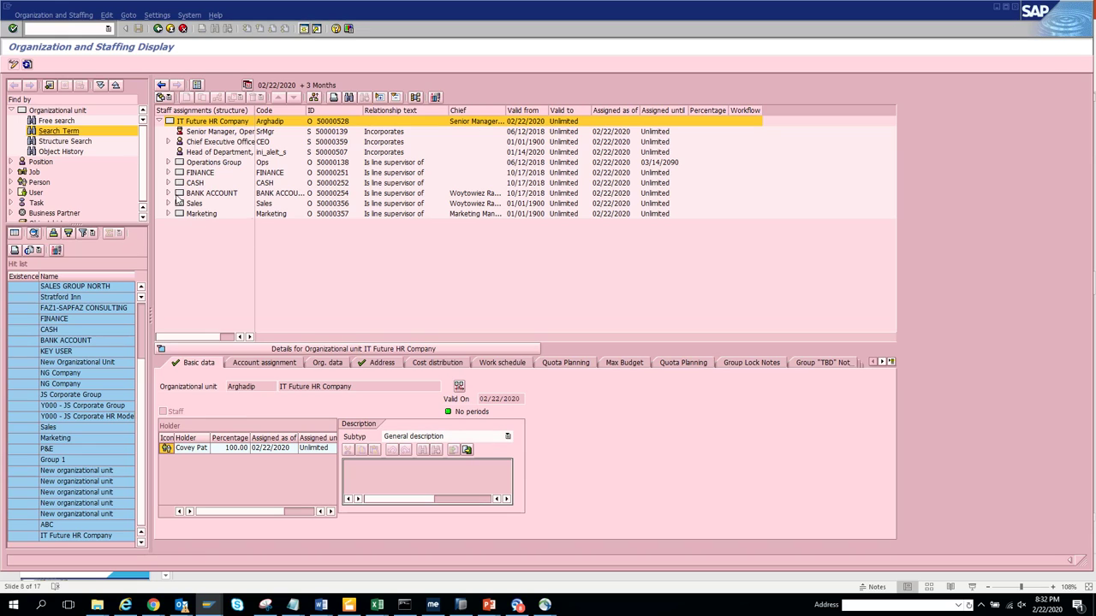
Review the staff assignments path with the Marketing unit selected, and expand Marketing to show its positions.
left_click(182, 214)
left_click(396, 97)
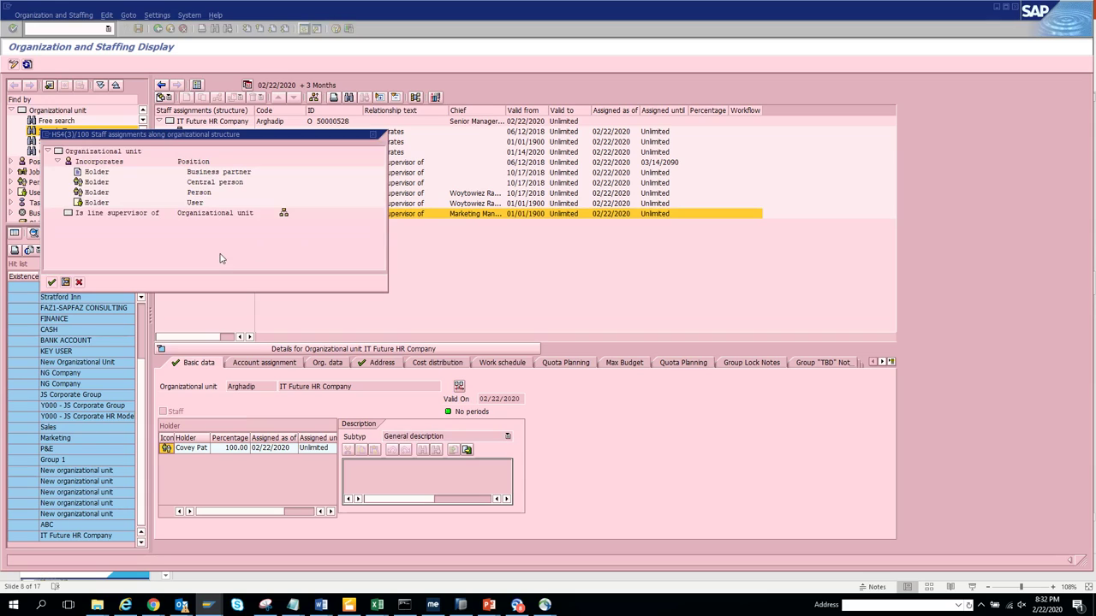
left_click(135, 214)
left_click(52, 283)
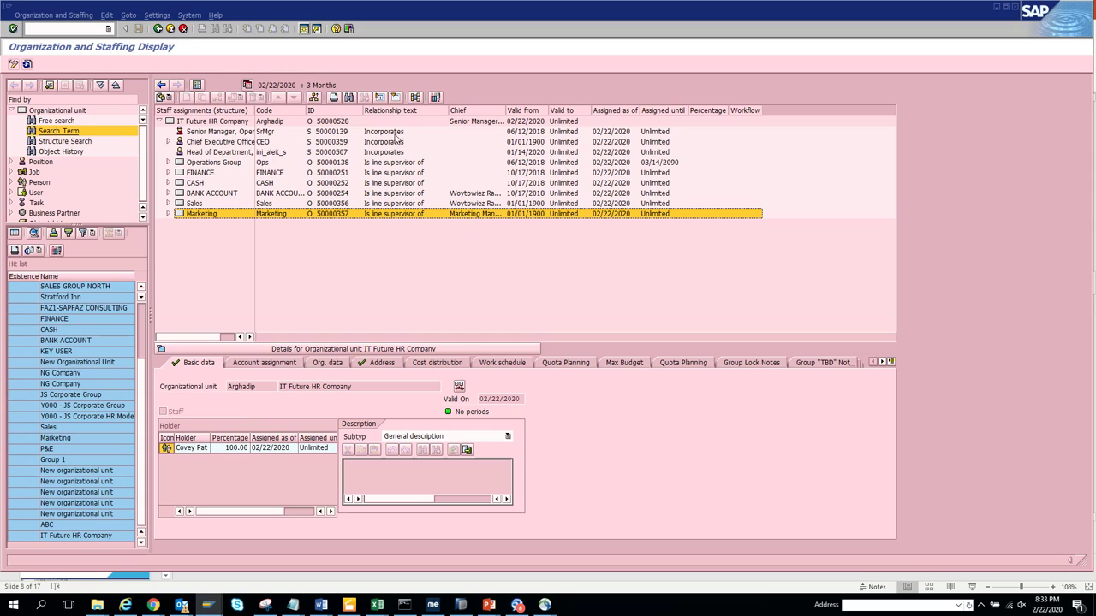
left_click(380, 97)
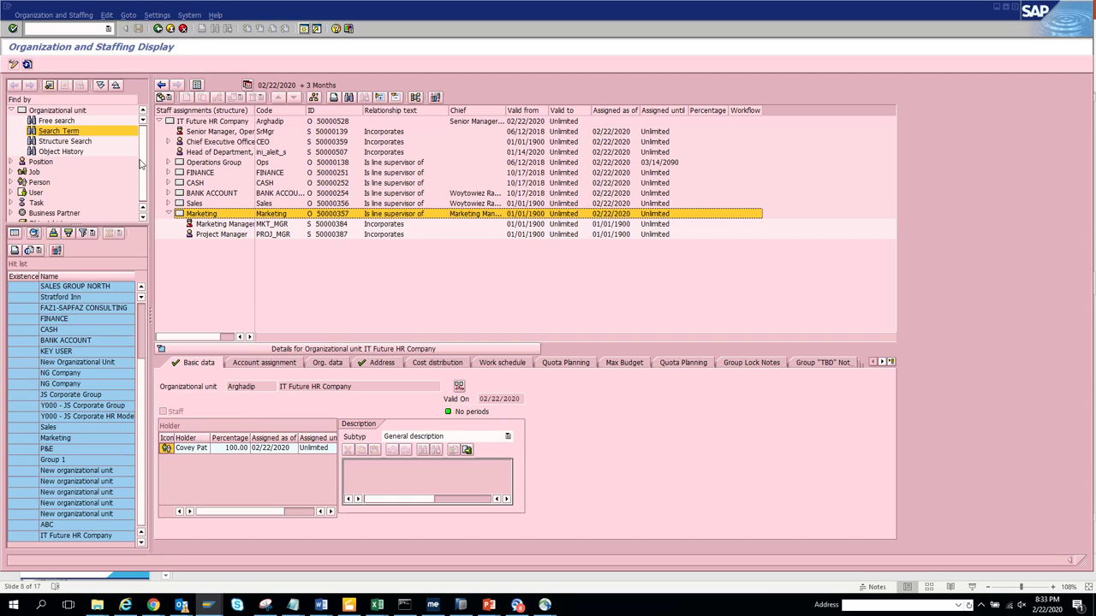
Search by object history, look at the hit list's output options, and enlarge and restore the hit list.
scroll(142, 167, "down", 1)
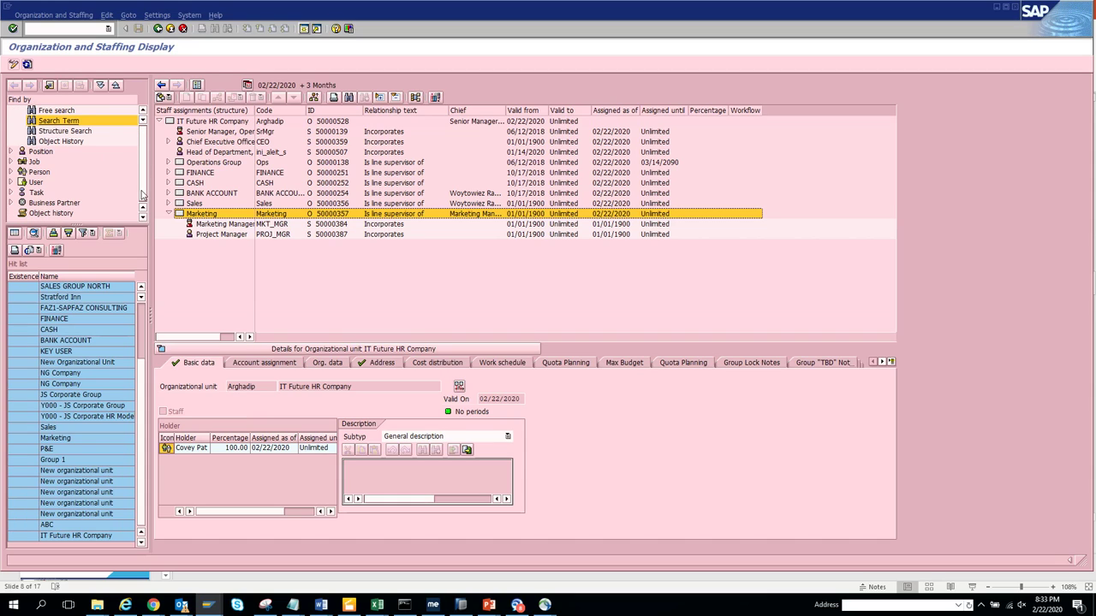
left_click(53, 213)
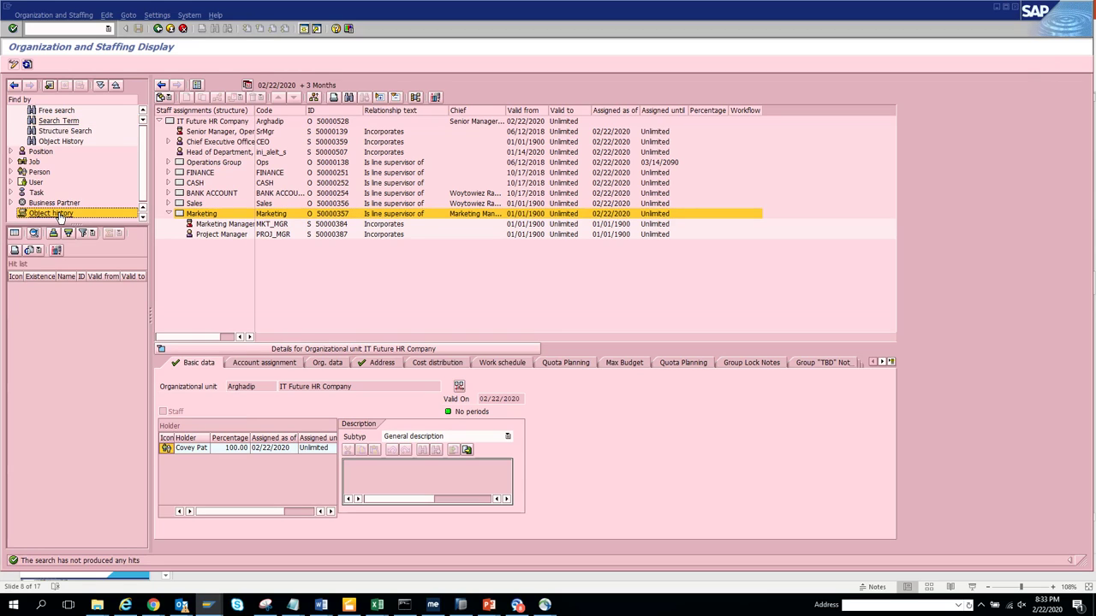
left_click(40, 254)
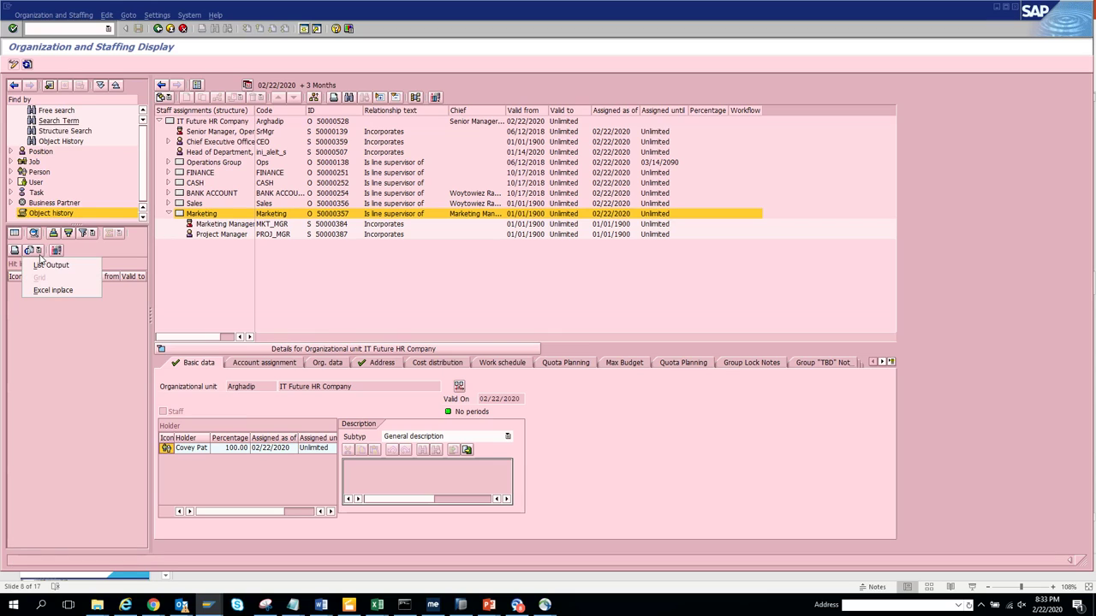
left_click(67, 313)
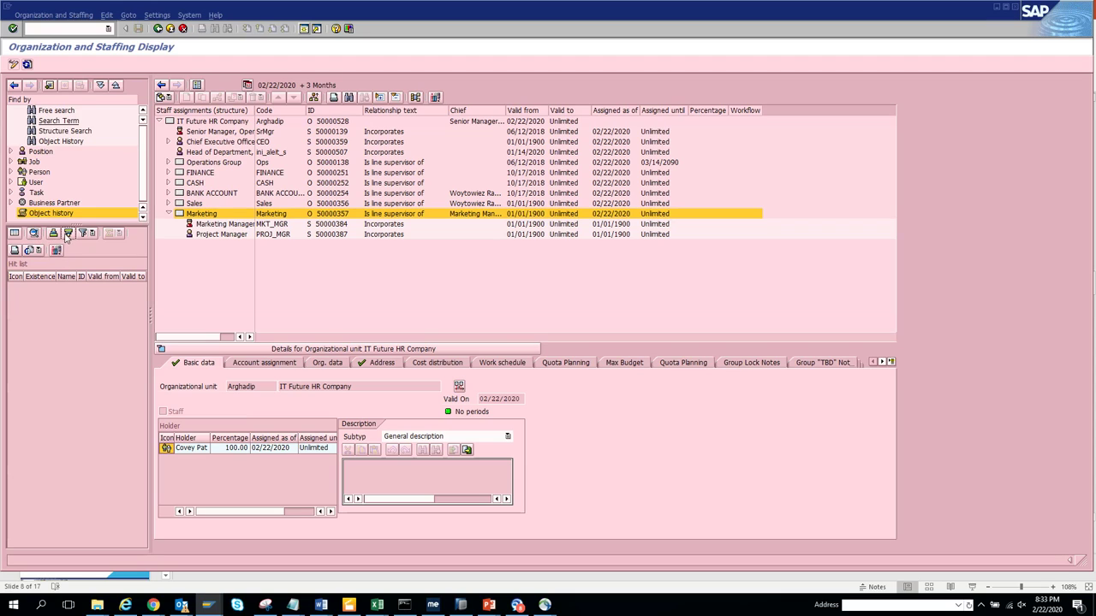
left_click(14, 235)
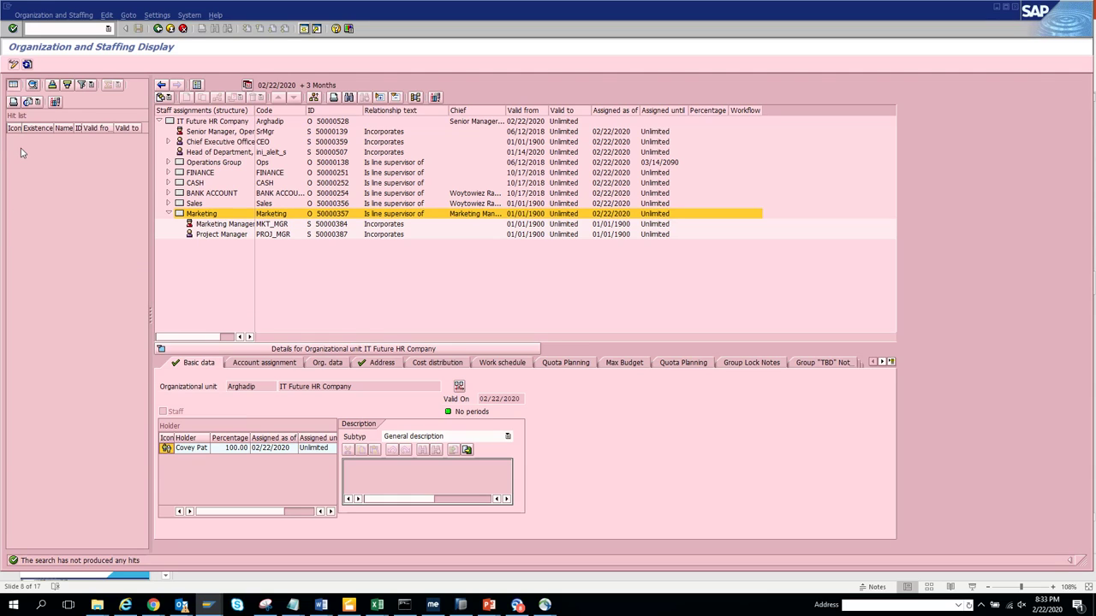
left_click(13, 85)
left_click(61, 214)
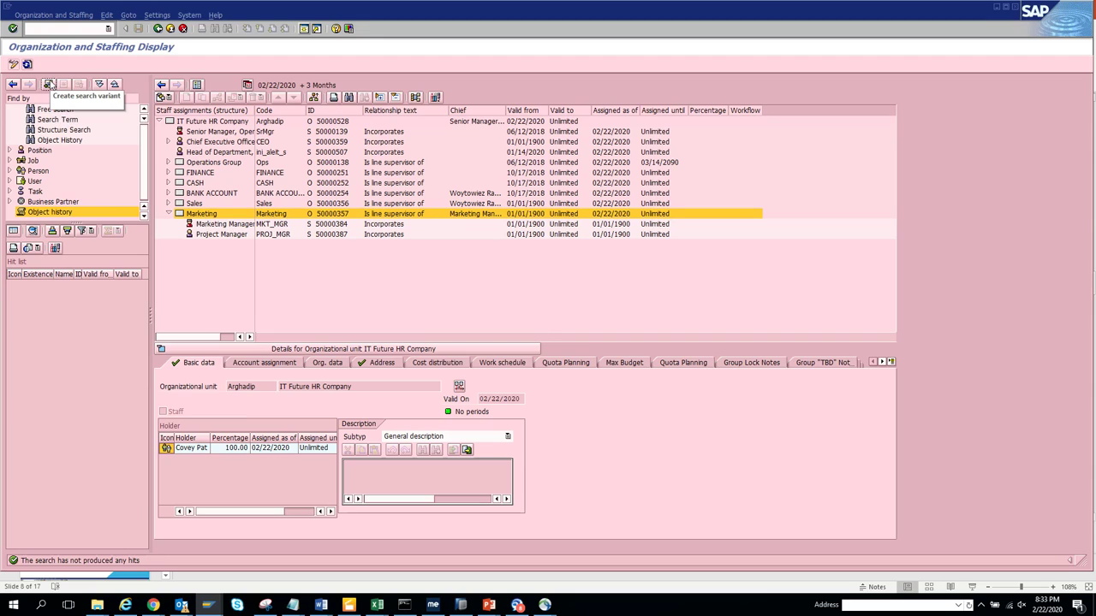
Search organizational units with the name IT* and select IT Future HR Company in the hit list.
scroll(148, 156, "up", 1)
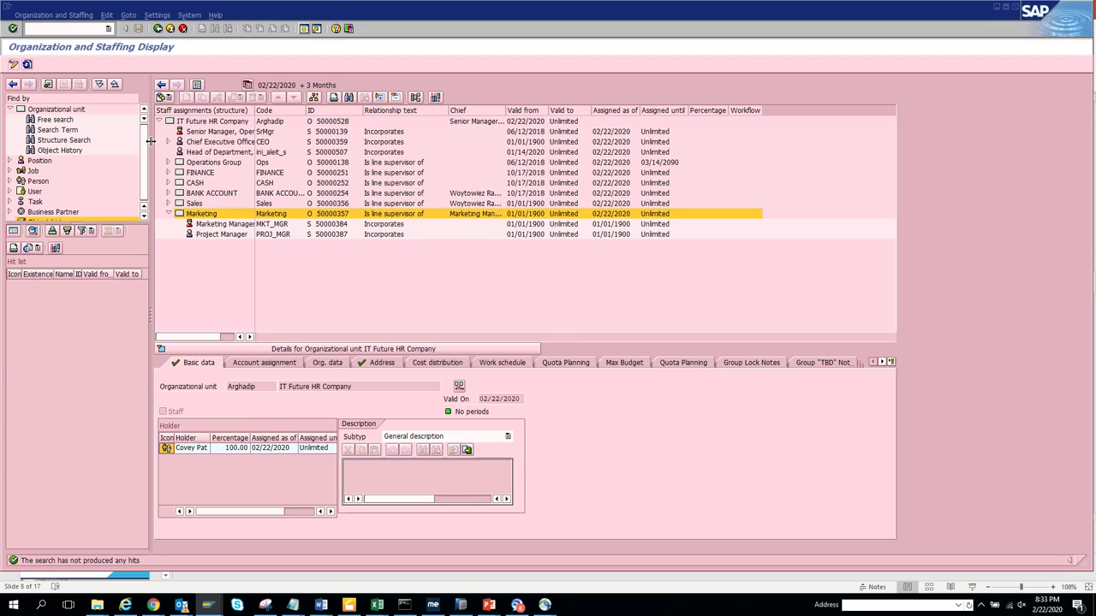
left_click(60, 136)
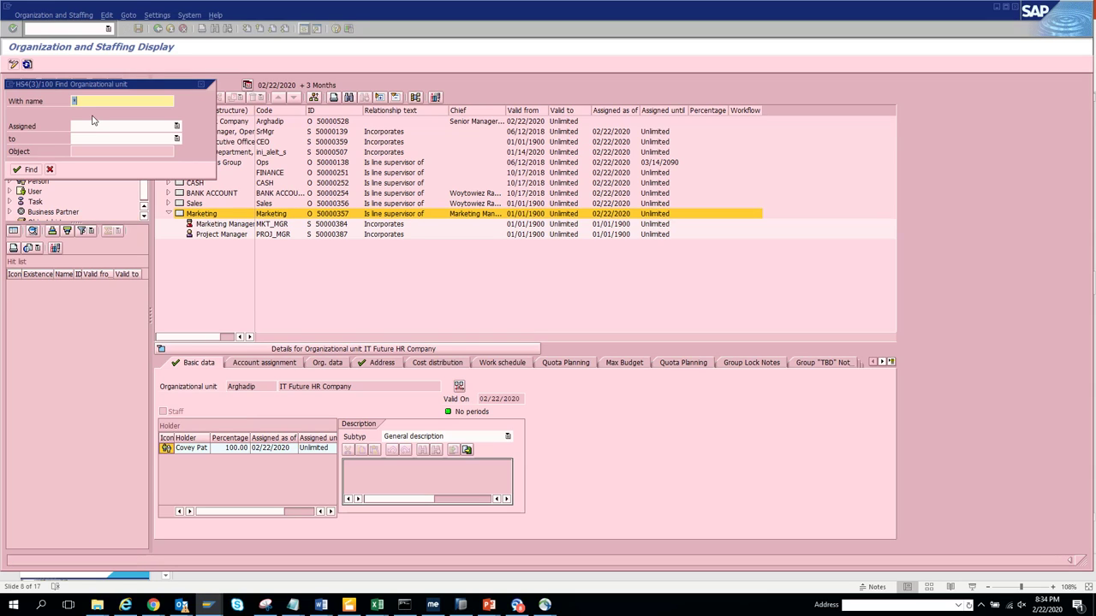
type("IT*")
key("Return")
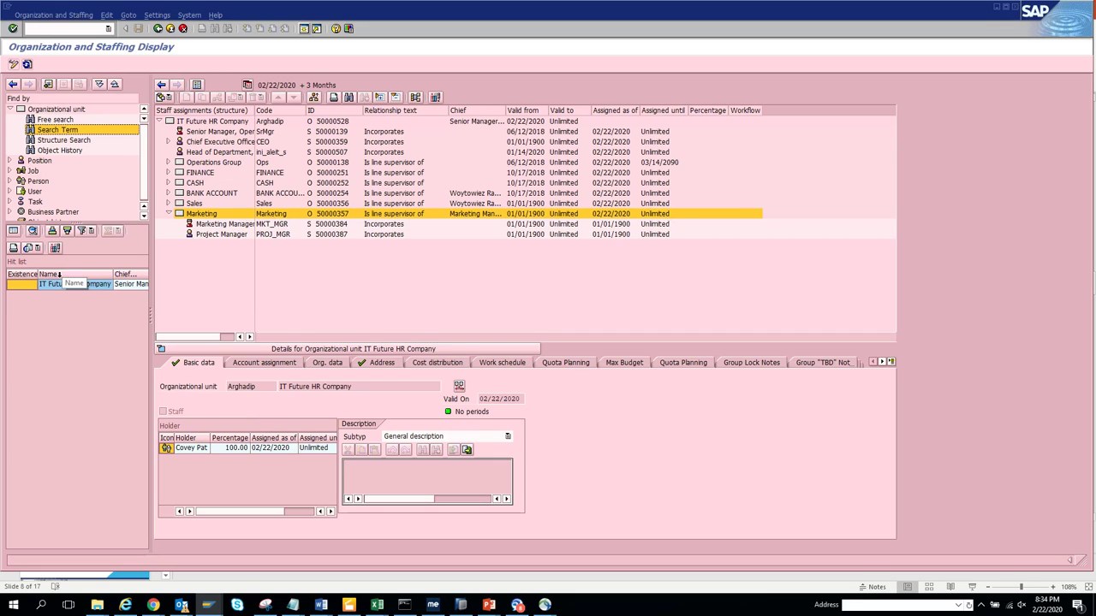
left_click(65, 288)
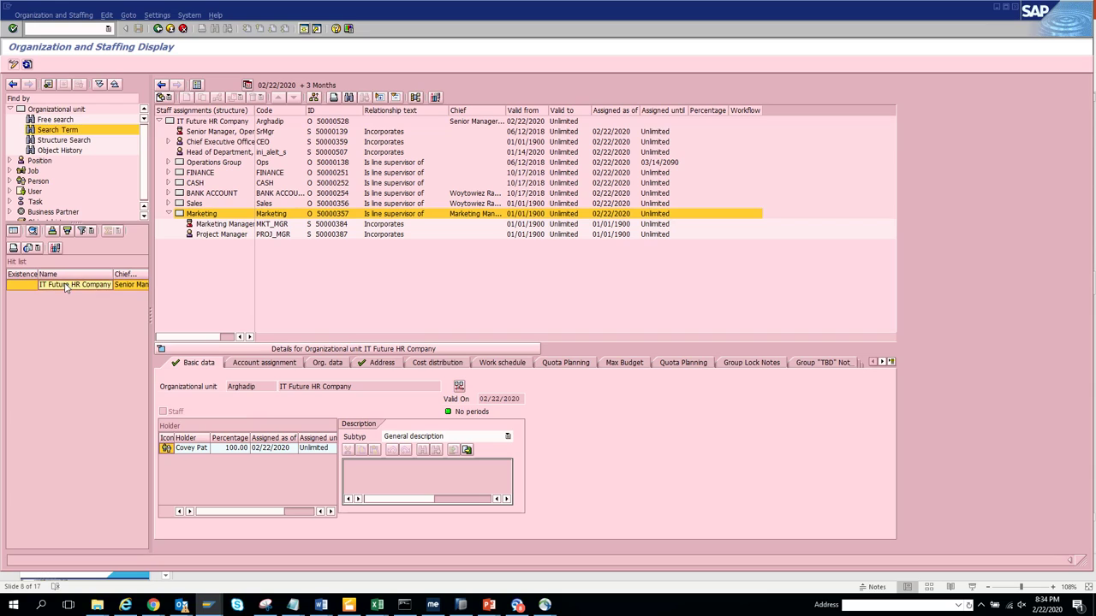
Save the current search values as a search variant named test and run that variant.
left_click(47, 85)
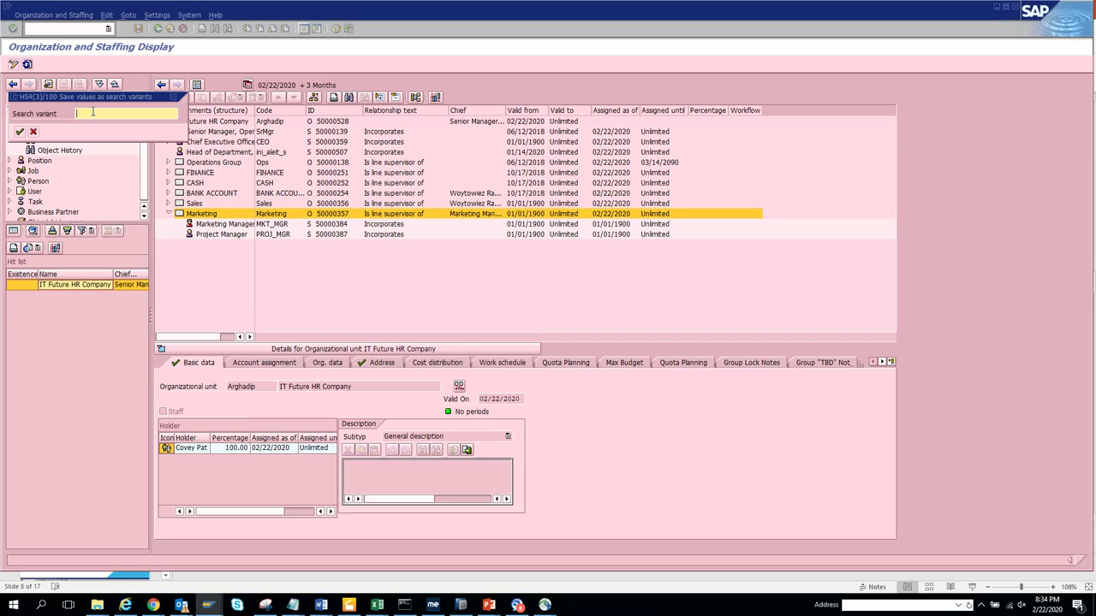
type("test")
key("Return")
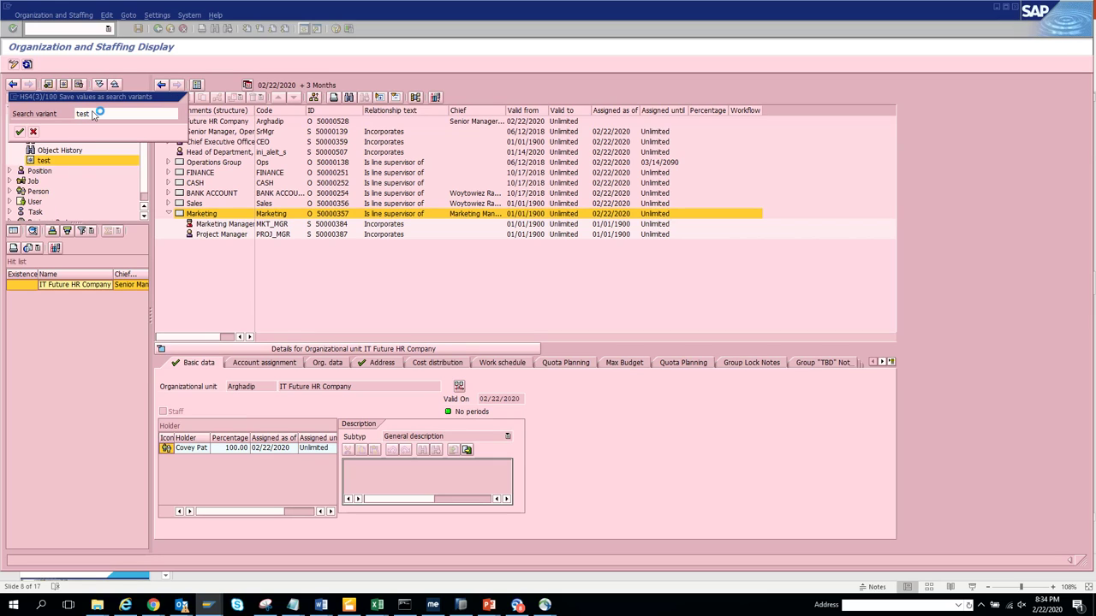
left_click(44, 161)
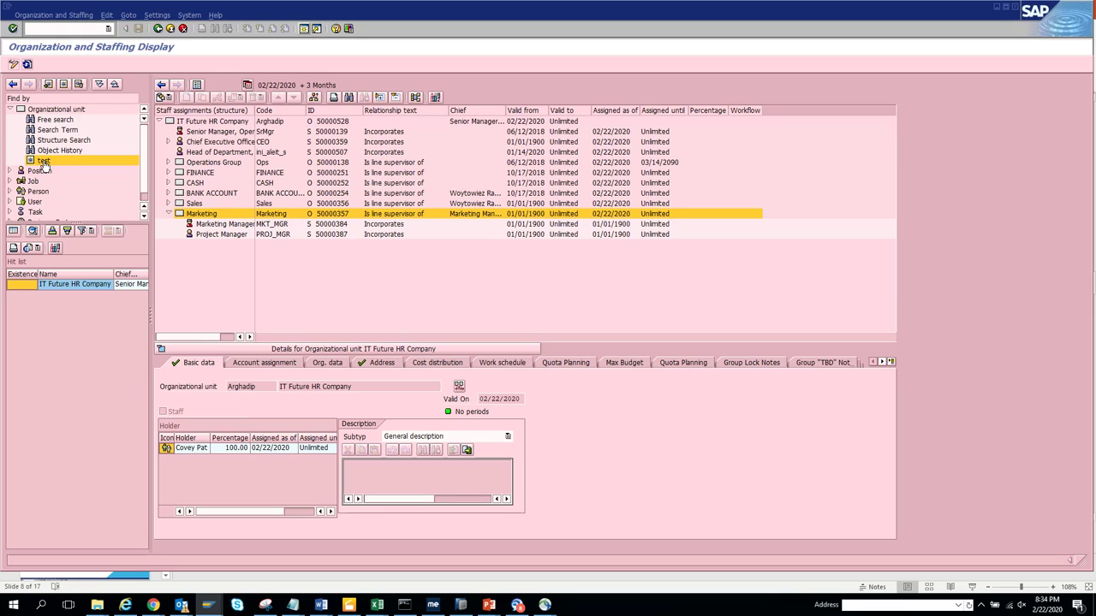
left_click(45, 161)
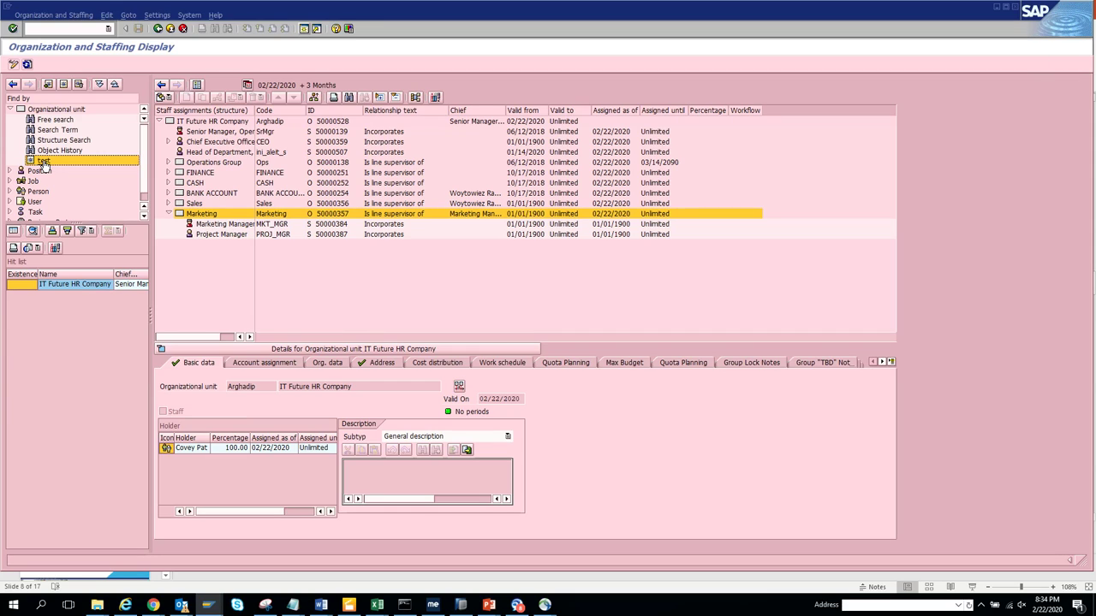
Exit to SAP Easy Access, restart the Organization and Staffing Display transaction, and run the saved test search variant.
left_click(159, 29)
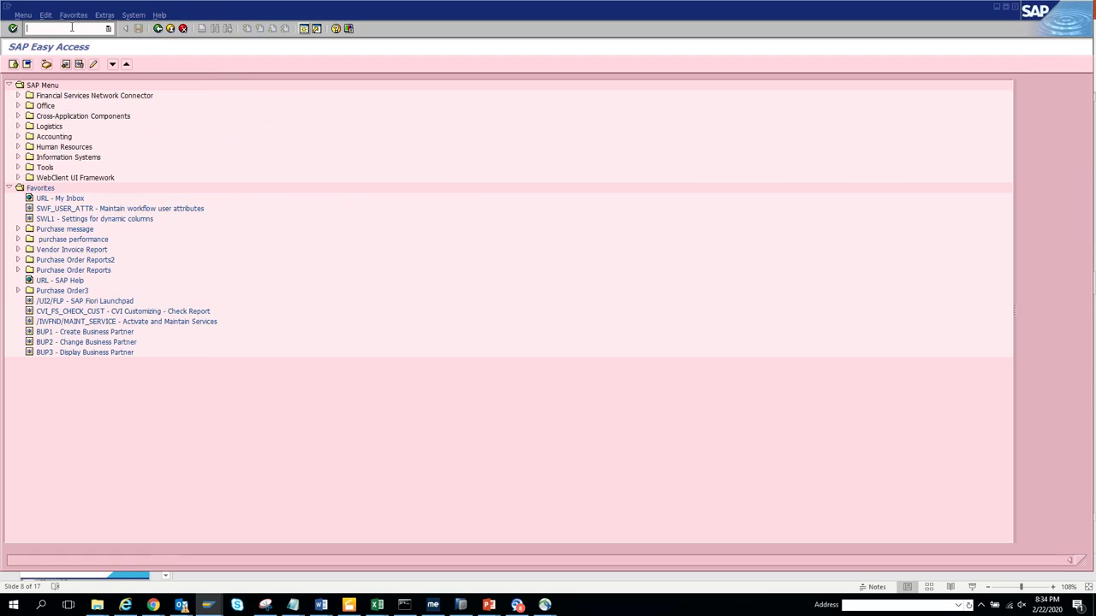
left_click(72, 29)
type("p")
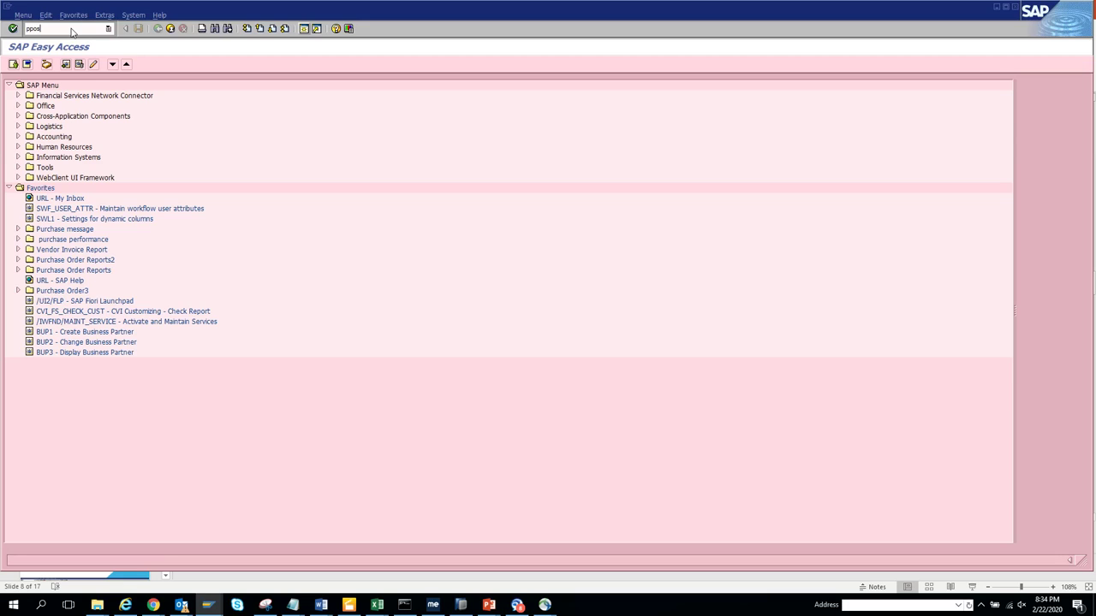
type("pos")
key("Return")
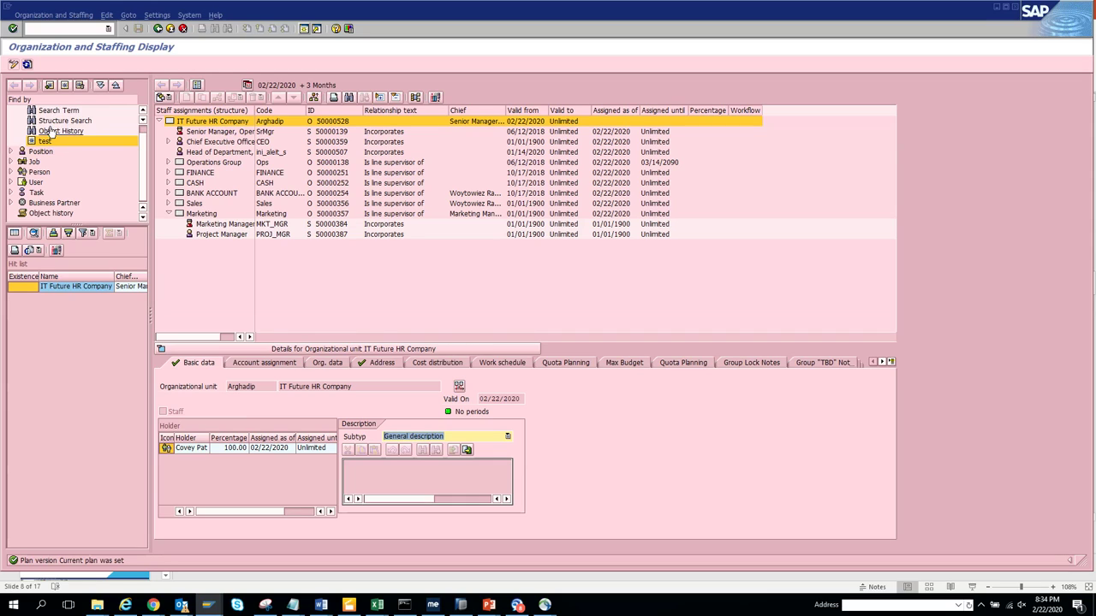
left_click(41, 142)
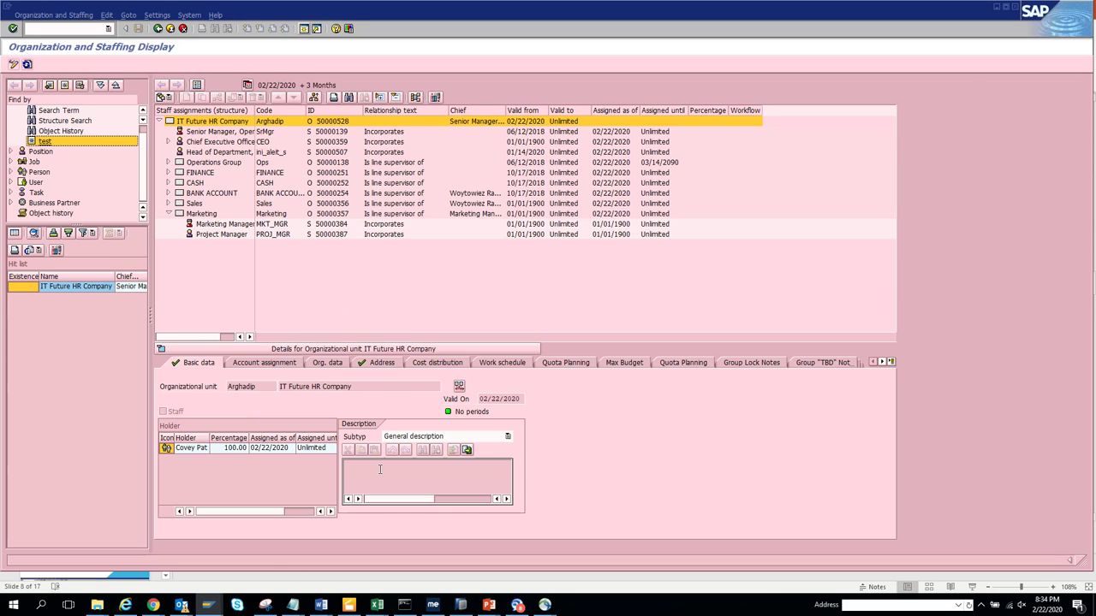
Switch to the SAP HR presentation in PowerPoint and show slide 9 on the org structure workflow transaction.
key("alt+Tab")
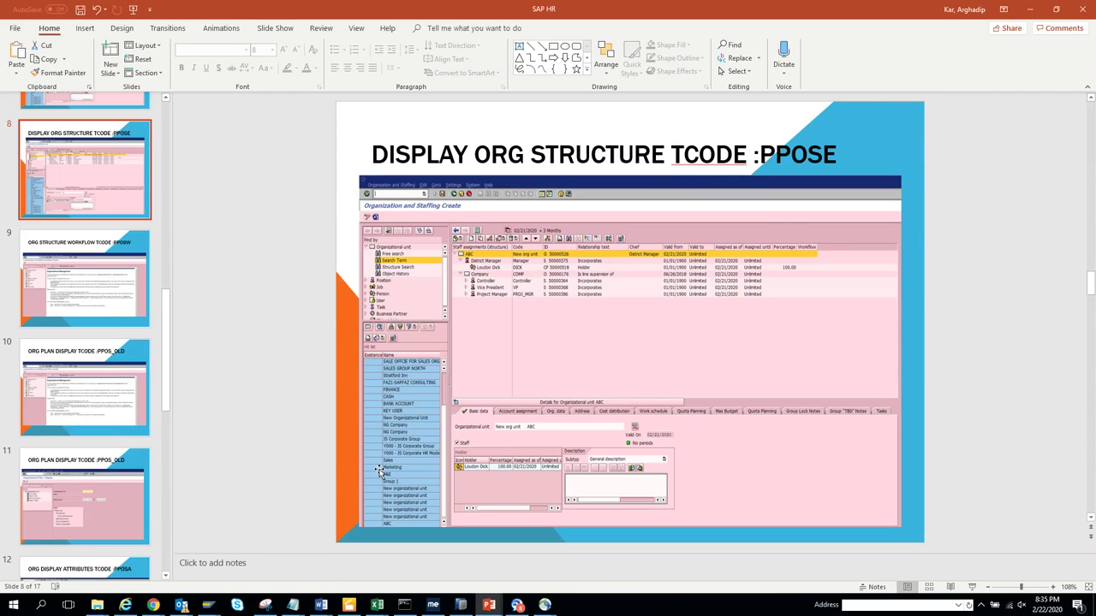
scroll(379, 470, "down", 1)
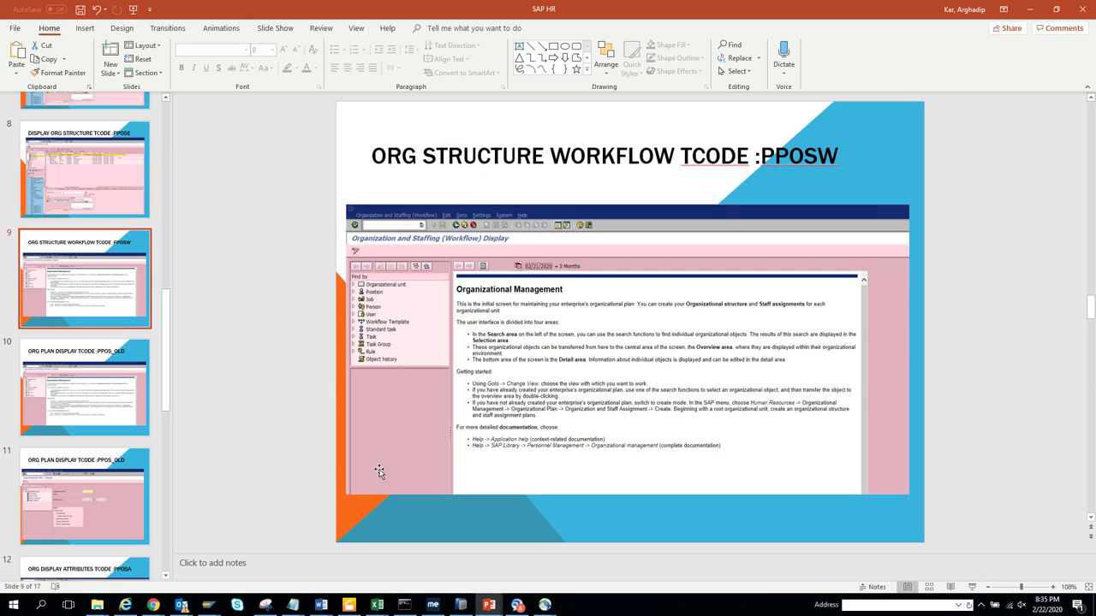
Switch back to SAP, start transaction PPOSW in place of the current one, and look at the organizational unit search options.
key("alt+Tab")
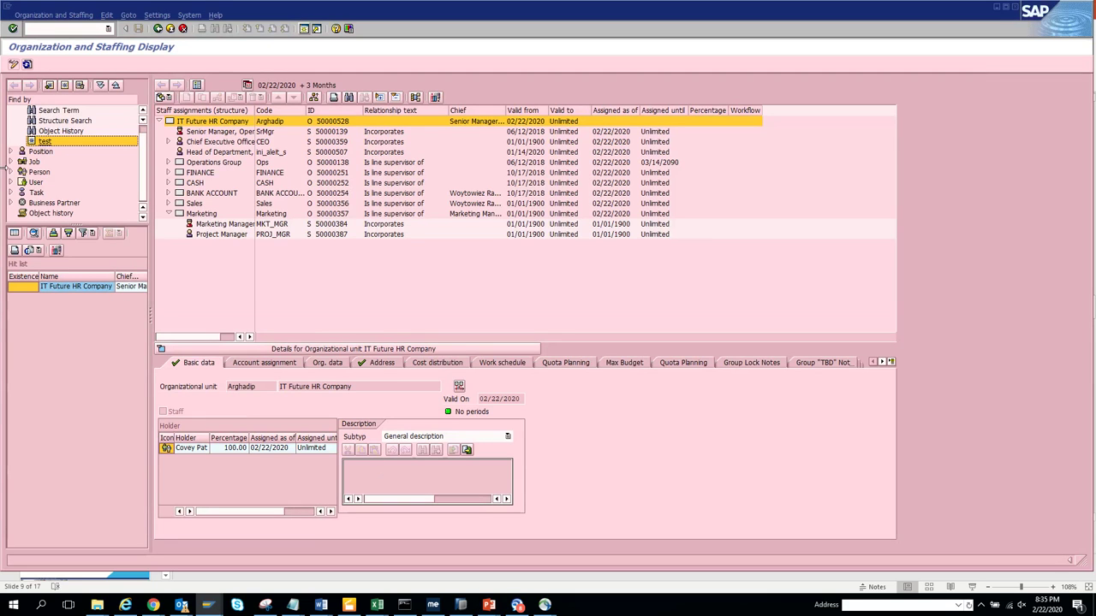
left_click(55, 28)
type("/npposw")
key("Return")
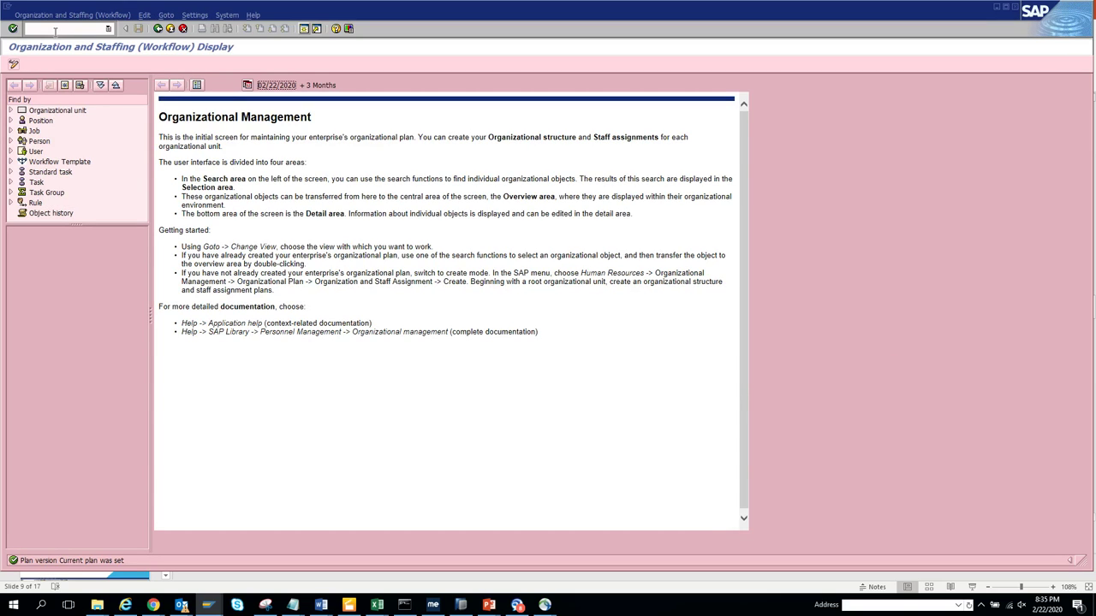
left_click(10, 110)
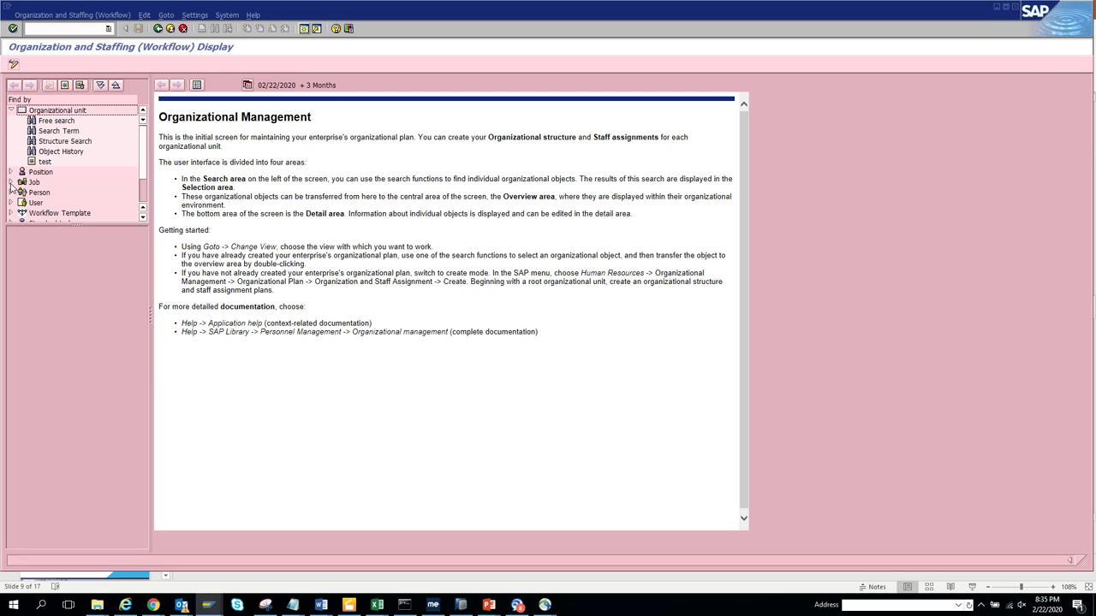
left_click(10, 111)
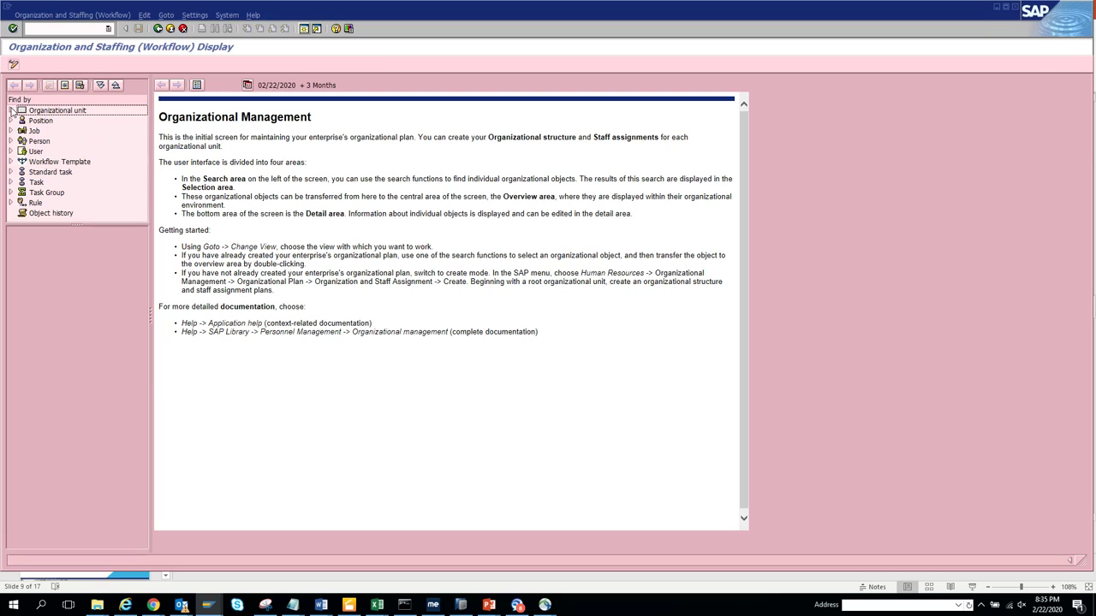
Search for all workflow templates by search term and look over their full names in the hit list.
left_click(10, 162)
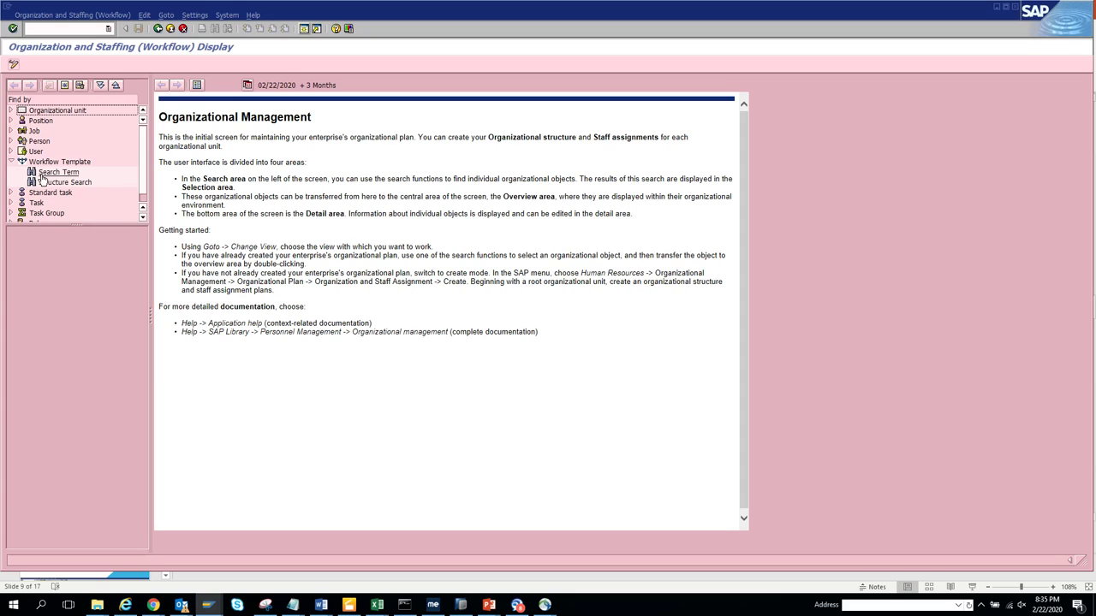
double_click(45, 174)
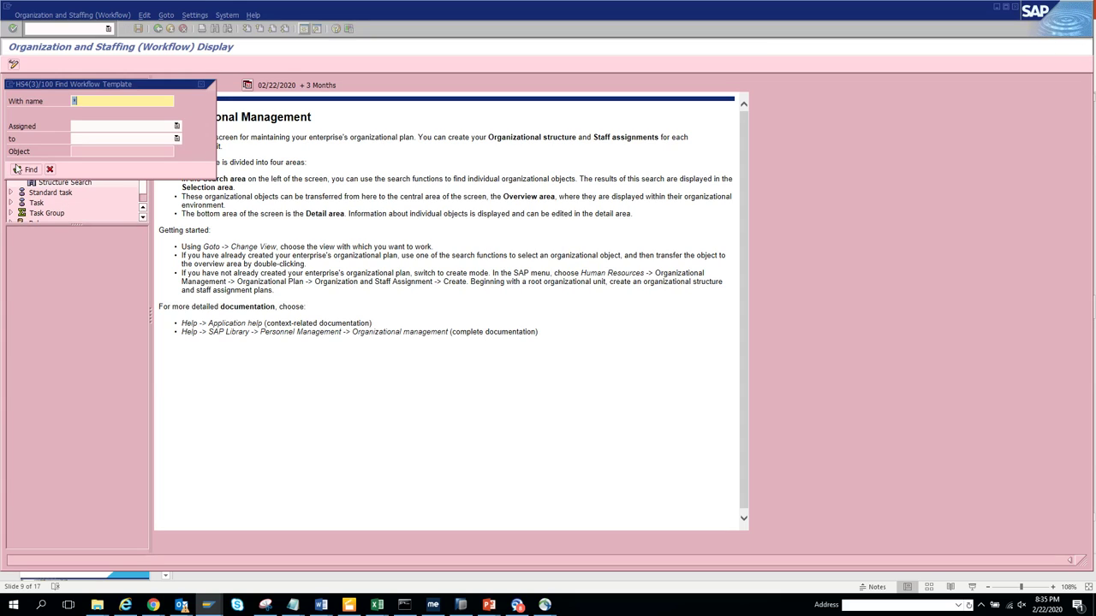
key("Return")
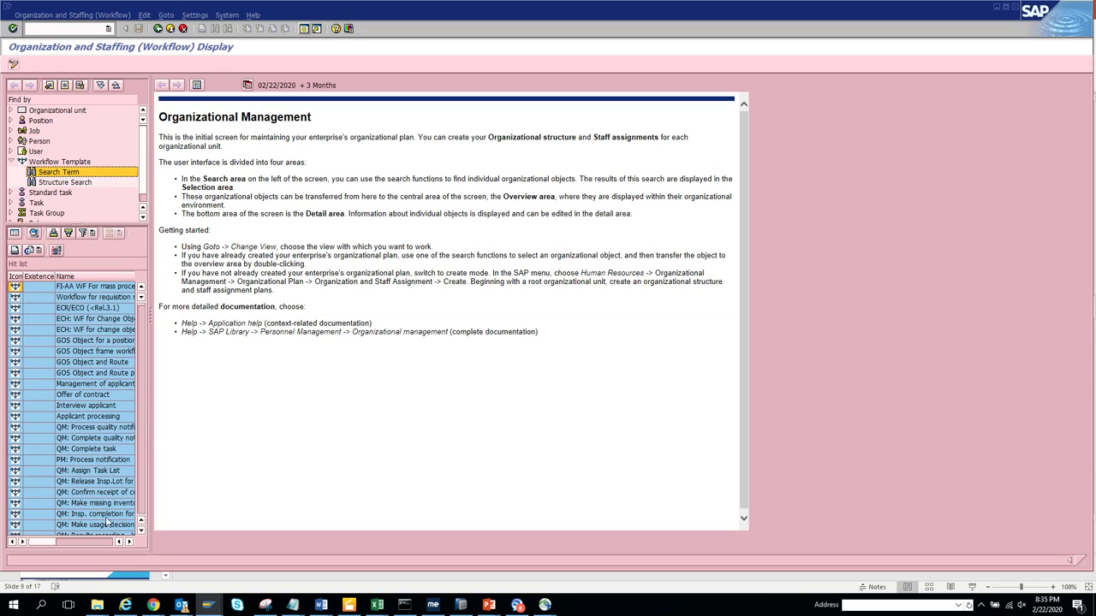
left_click(129, 542)
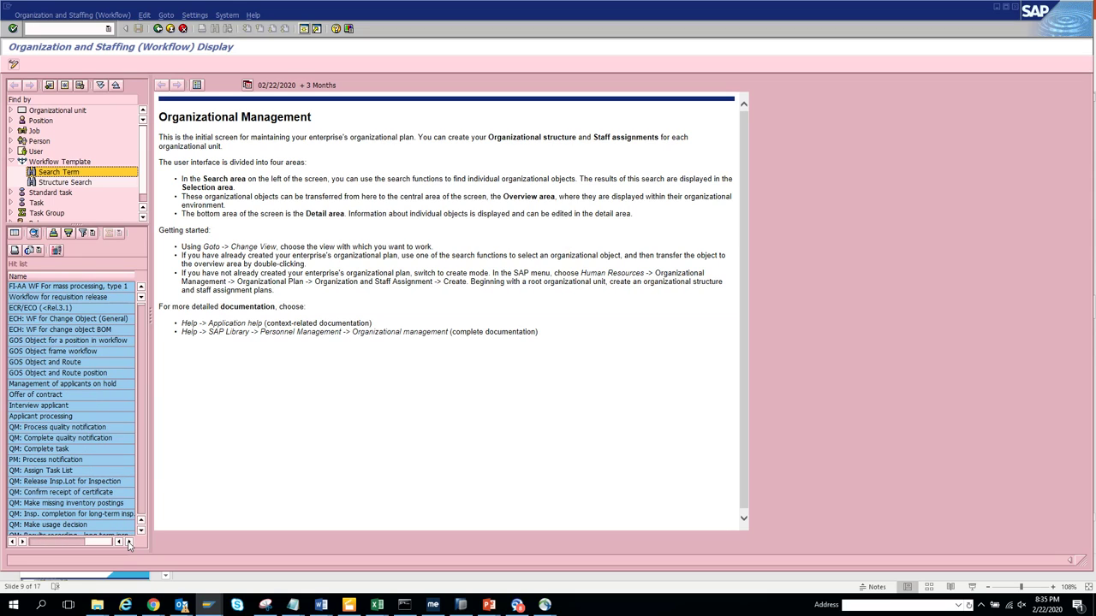
left_click(119, 542)
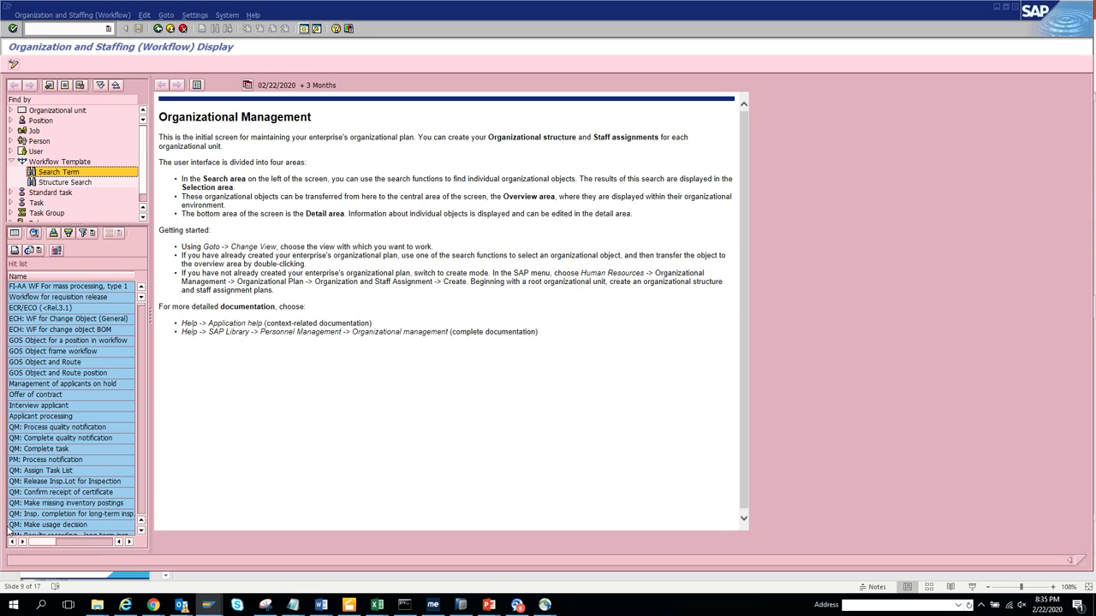
Display the task hierarchies of the workflow templates GOS Object for a position in workflow, QM: Complete quality notification and QM: Assign Task List.
left_click(122, 345)
double_click(124, 349)
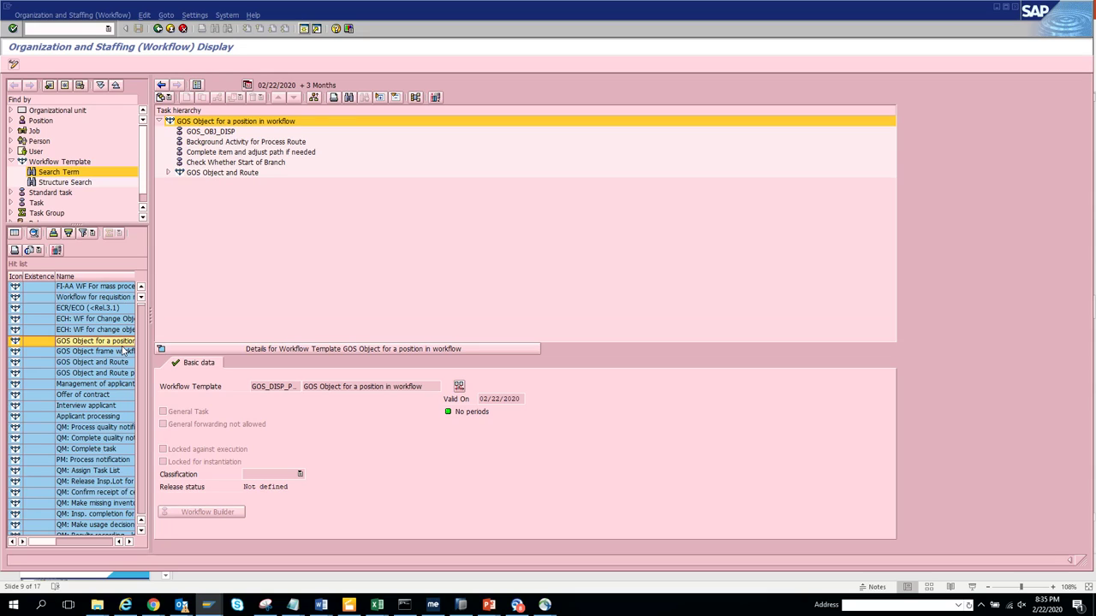
double_click(110, 438)
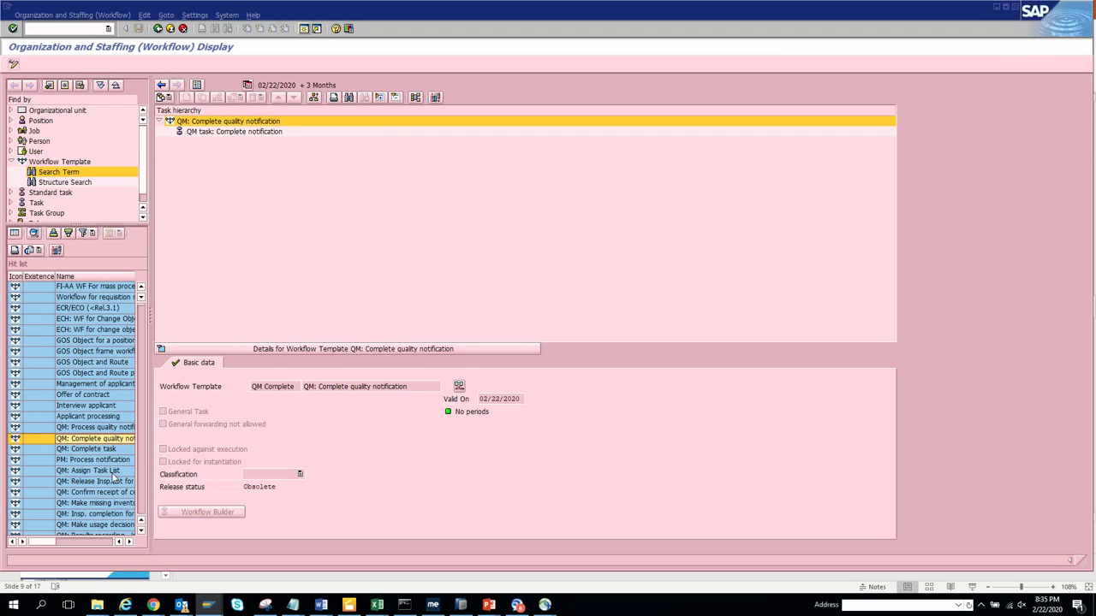
double_click(113, 472)
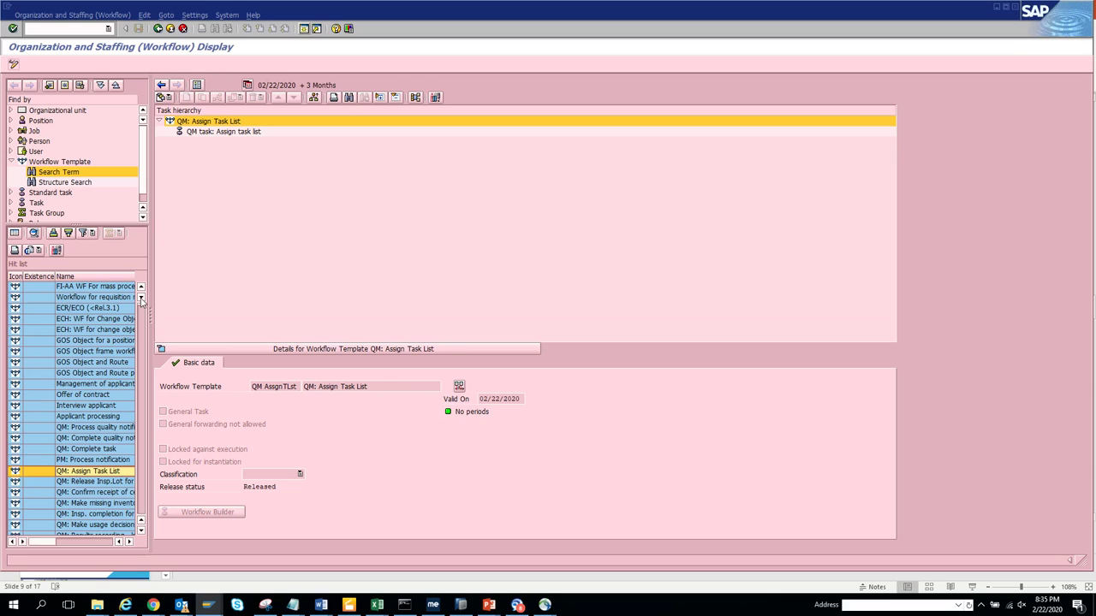
Display the task hierarchies of the workflow templates LatestStart_ItemCreation and WFUNIT_C001 from further down the hit list.
scroll(96, 386, "down", 10)
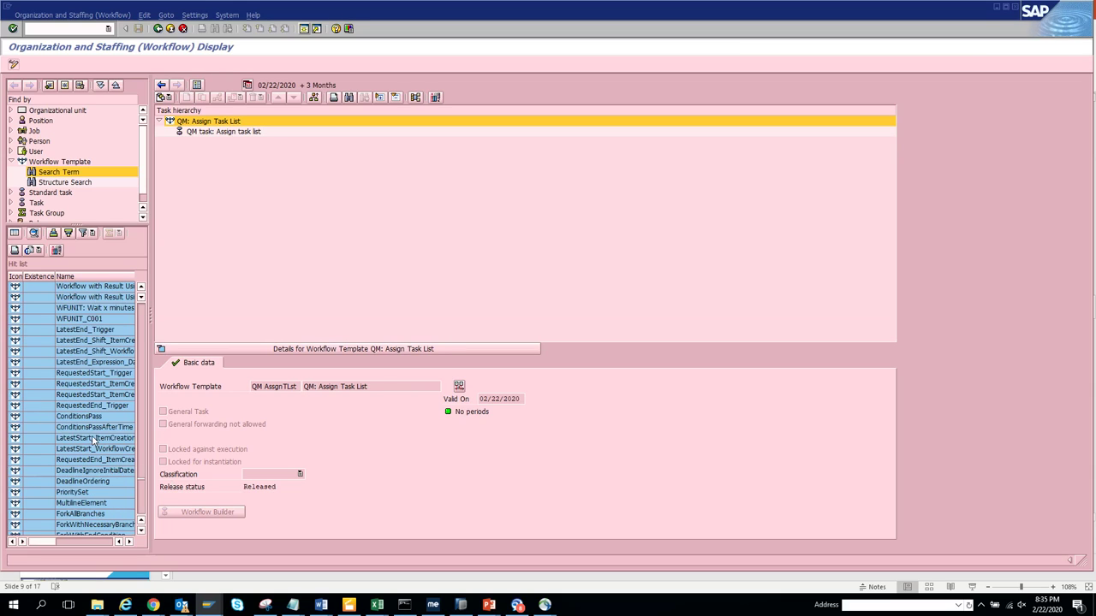
double_click(96, 438)
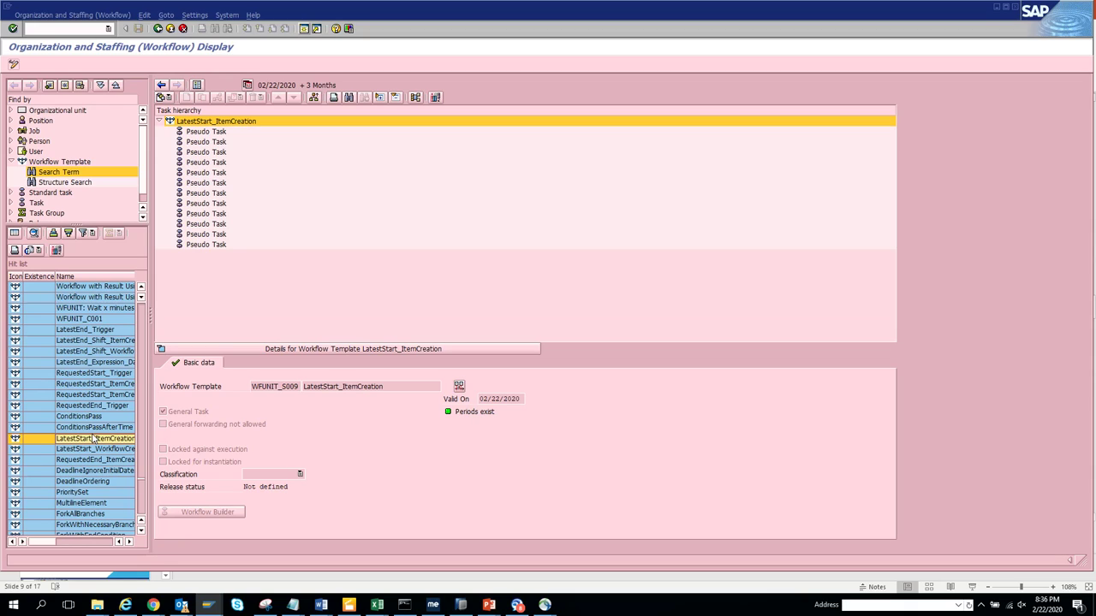
double_click(85, 320)
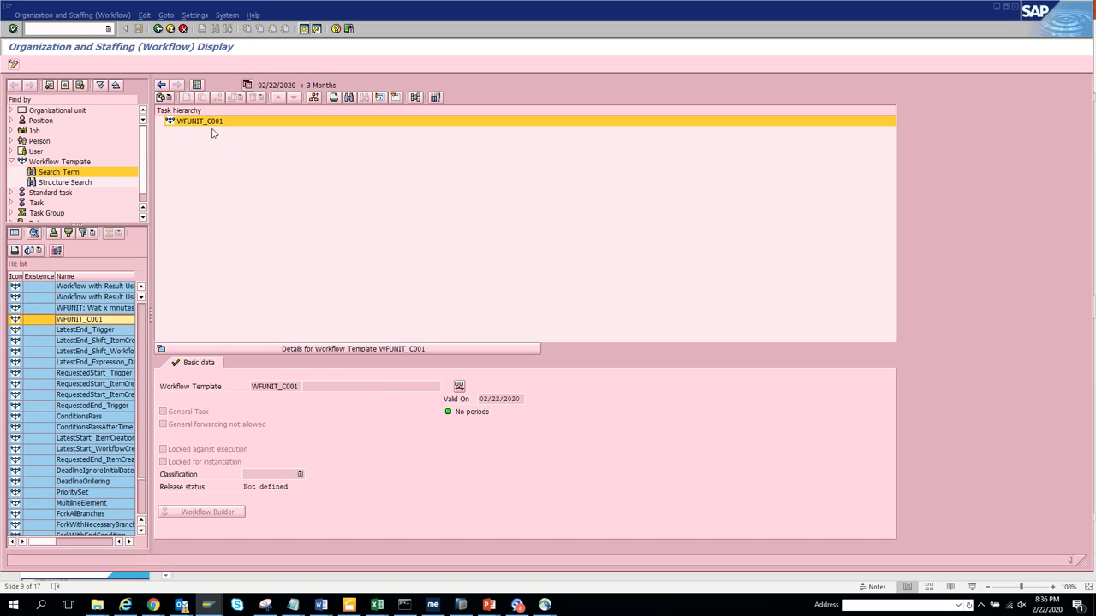
left_click(214, 125)
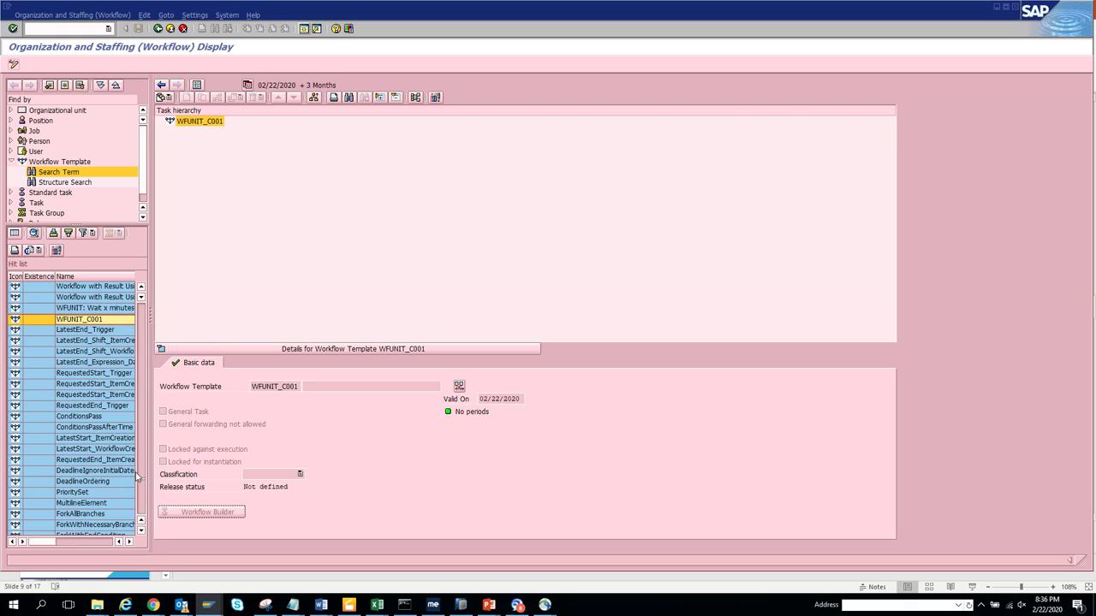
Display the workflow templates GOS Object and Route and GOS Object frame workflow from the beginning of the hit list.
left_click(142, 286)
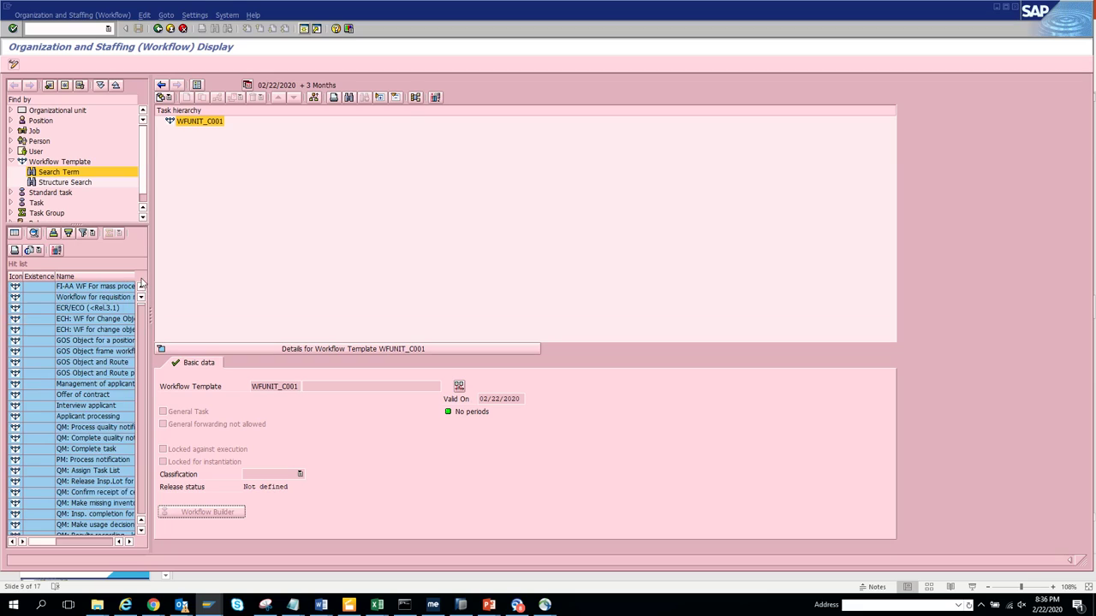
double_click(93, 362)
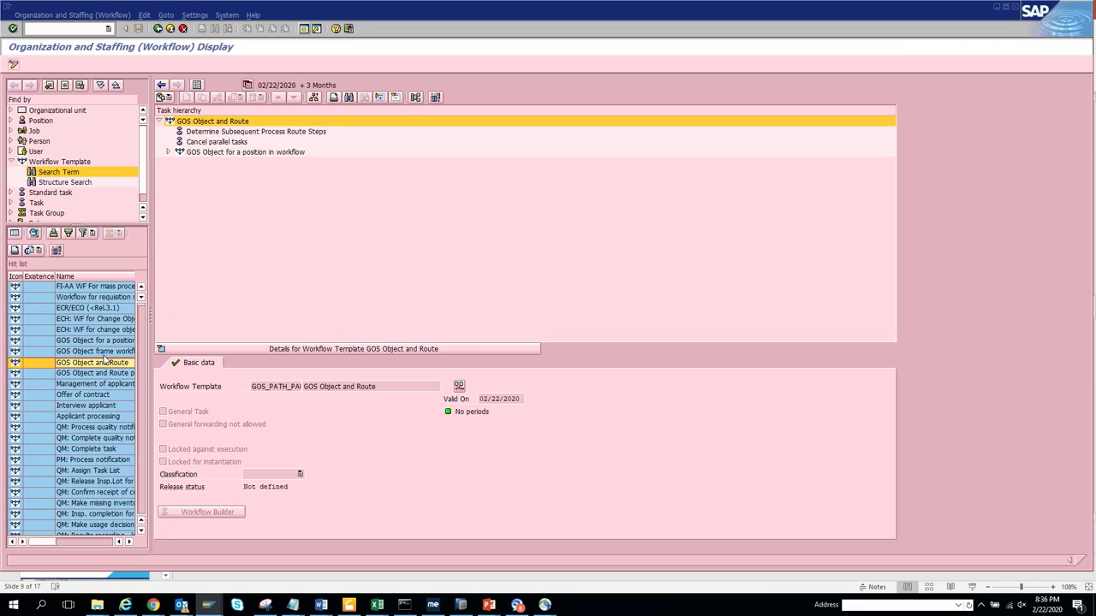
left_click(105, 354)
double_click(104, 354)
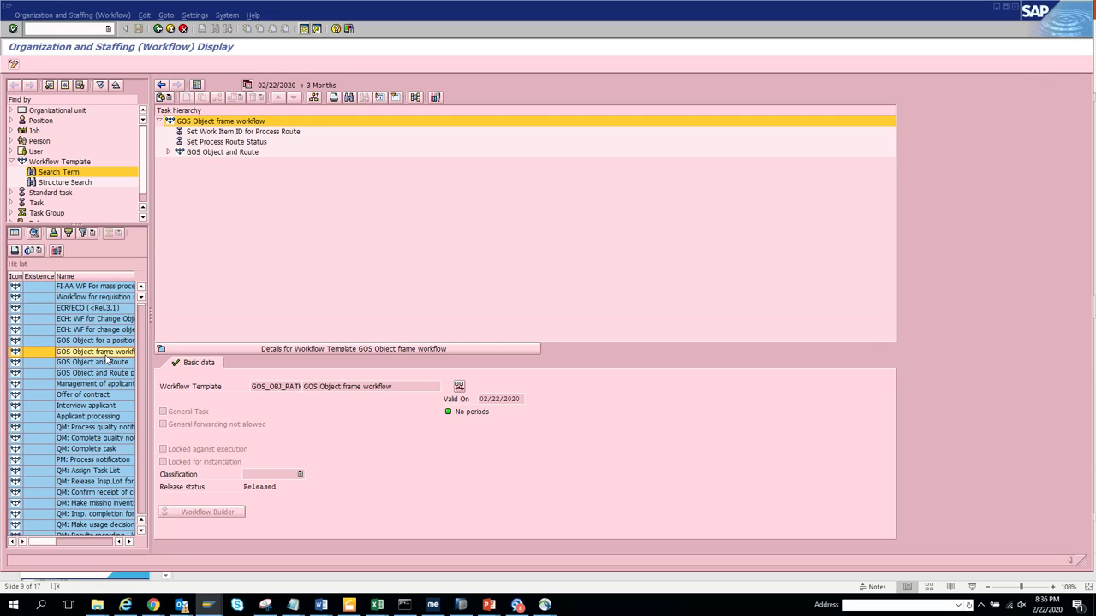
Expand GOS Object and Route within the frame workflow and show the details of the standard task Set Work Item ID for Process Route.
left_click(339, 347)
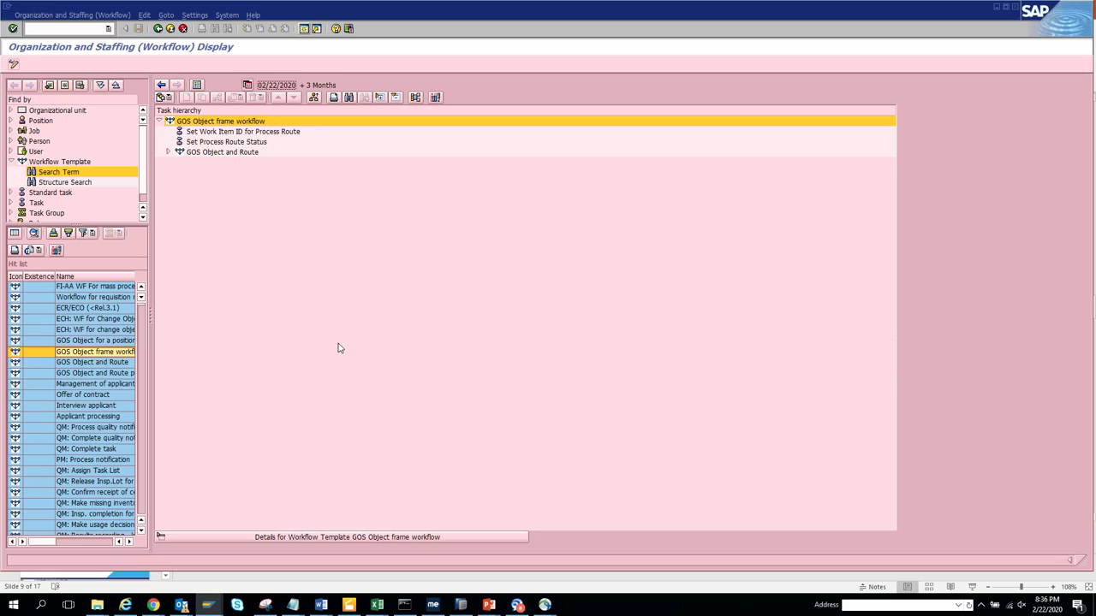
left_click(326, 537)
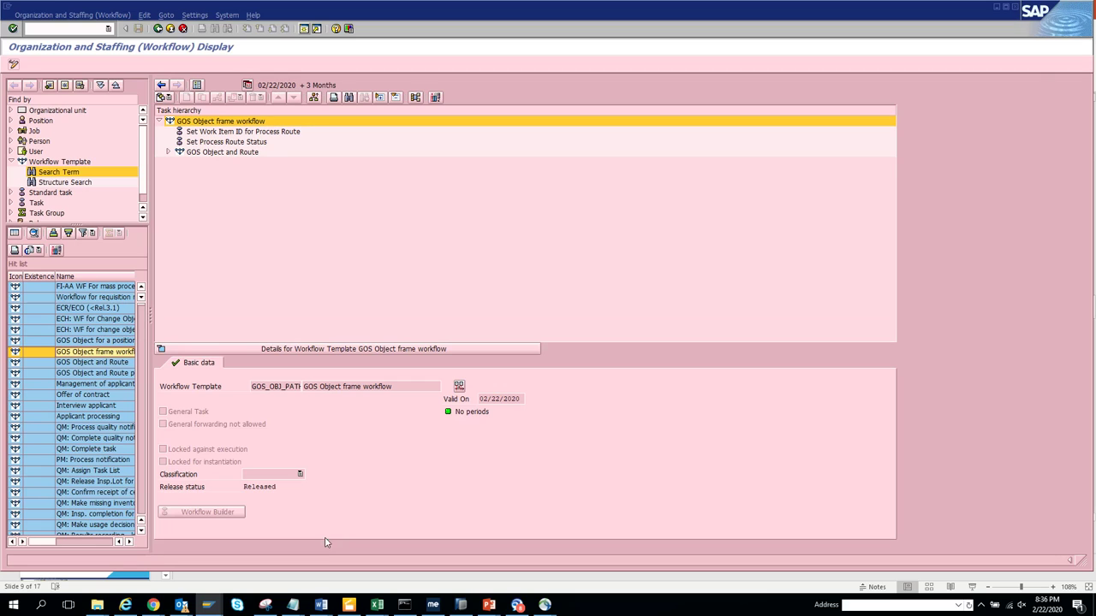
left_click(169, 152)
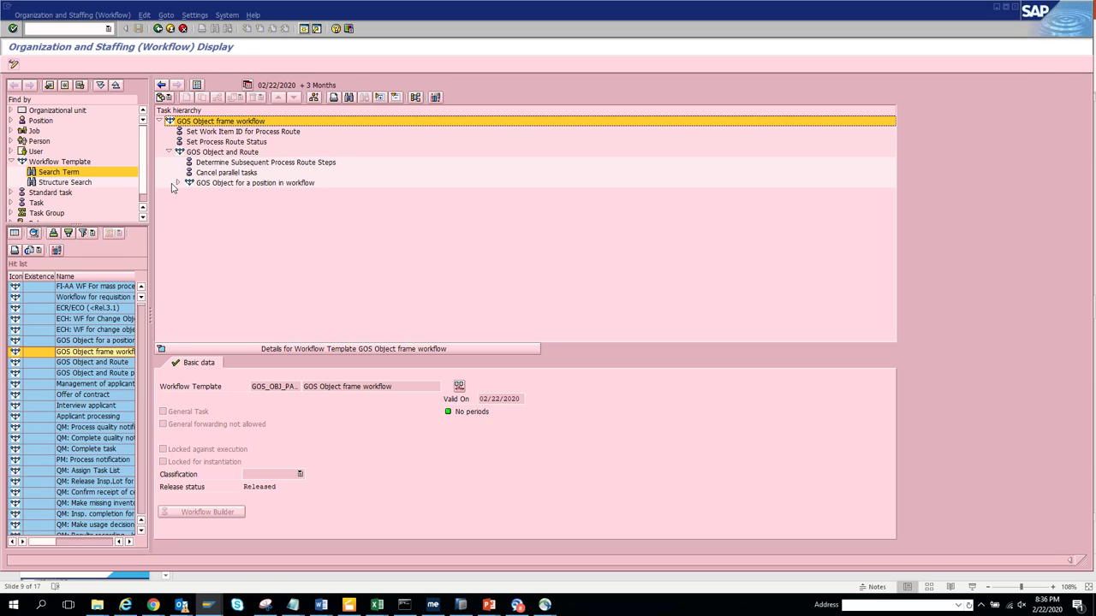
left_click(253, 132)
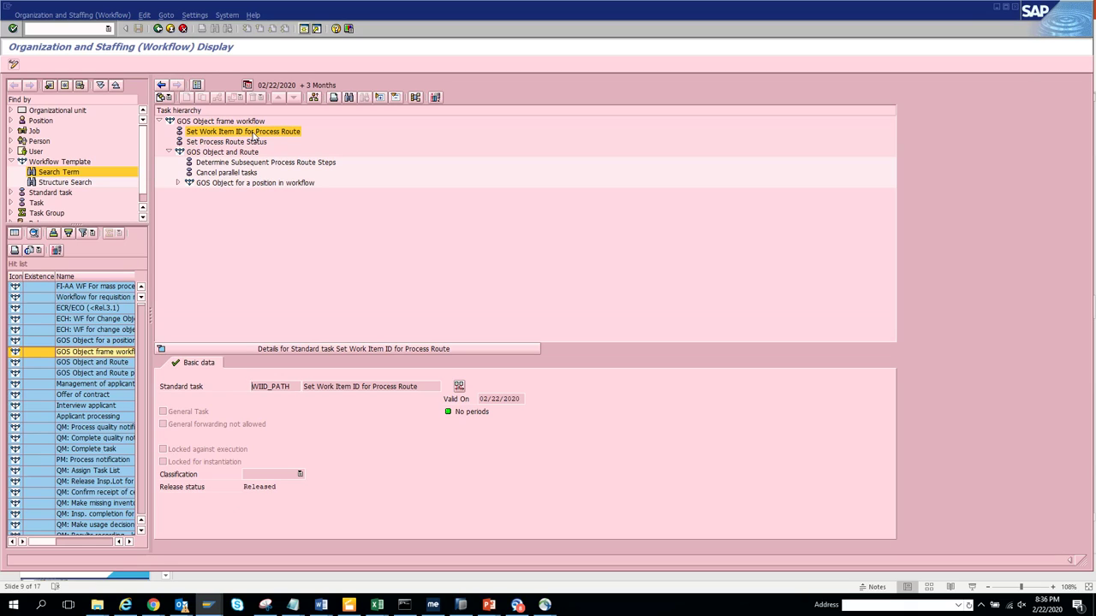
Search for all users by search term and look through the hit list.
left_click(36, 152)
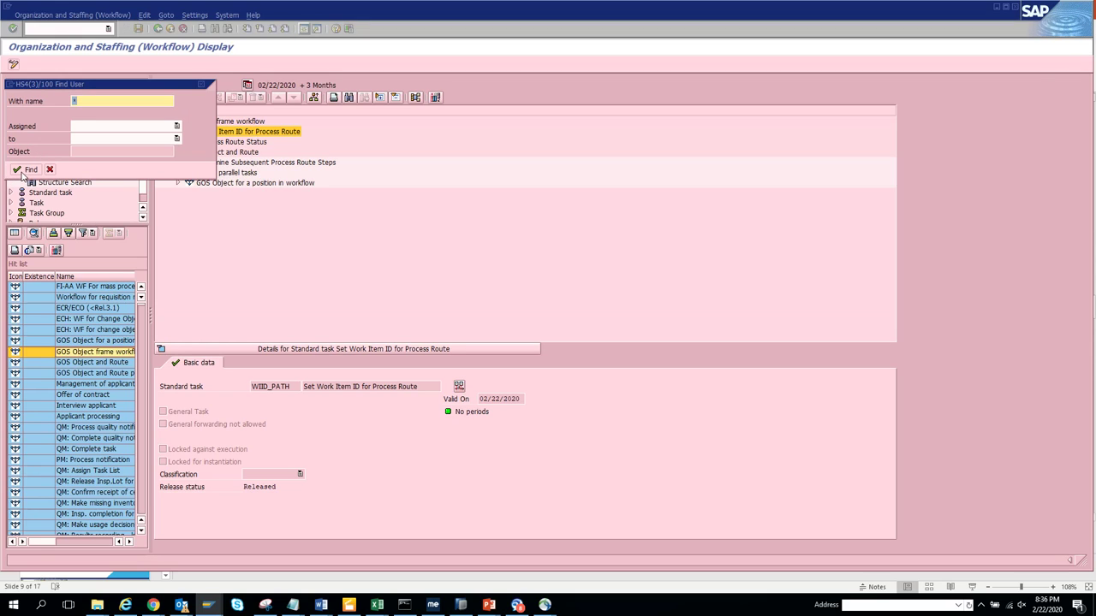
left_click(26, 169)
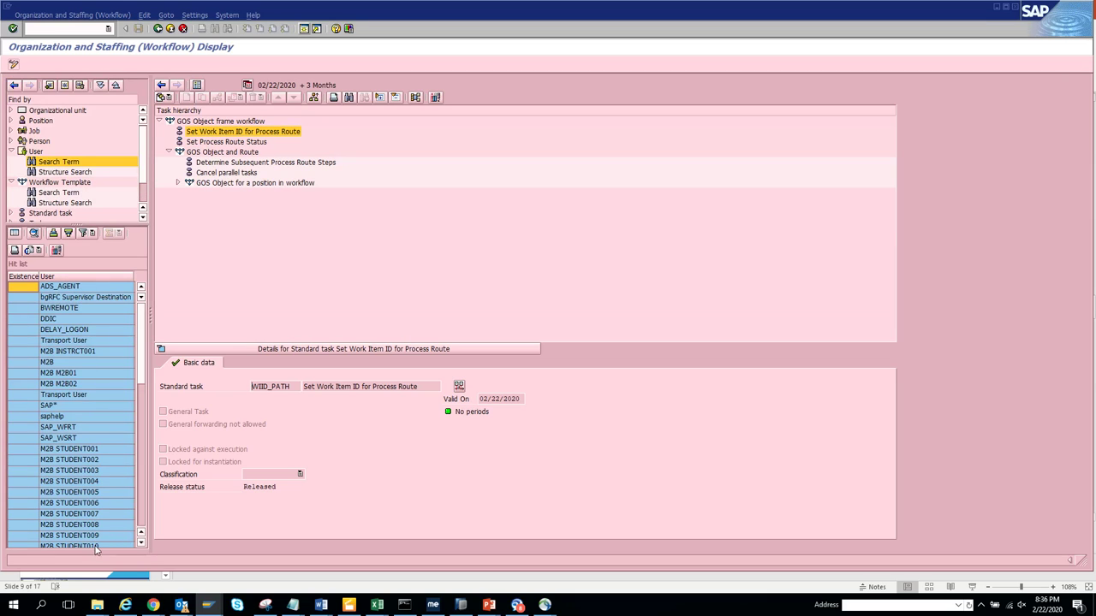
left_click(141, 543)
left_click(141, 542)
left_click(141, 543)
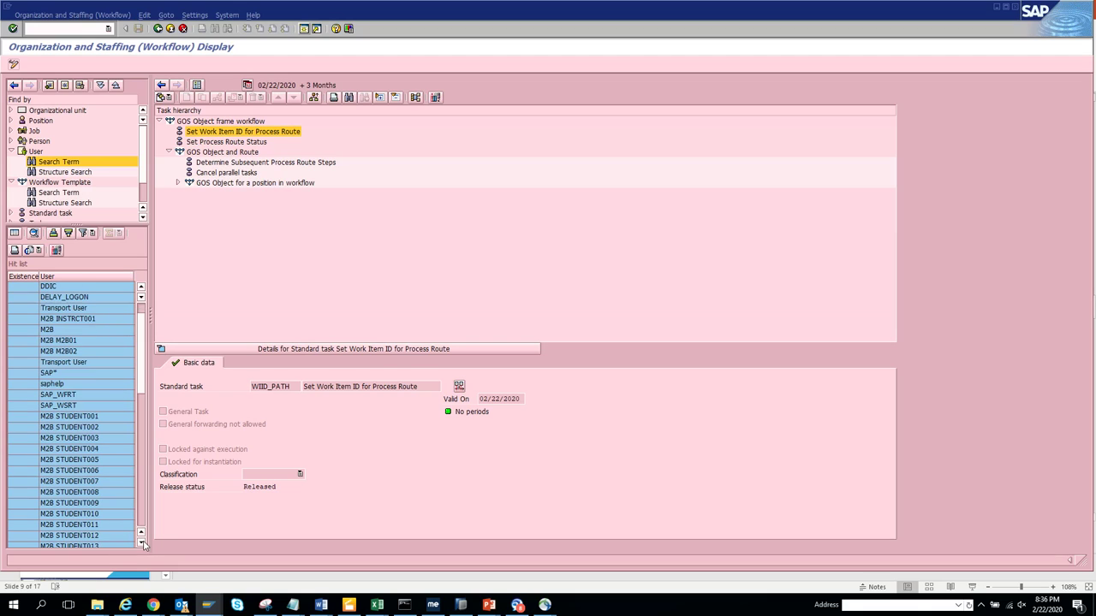
Display the task assignment of user M2B STUDENT013 and look inside its Rules For Approval admin entry.
left_click(126, 547)
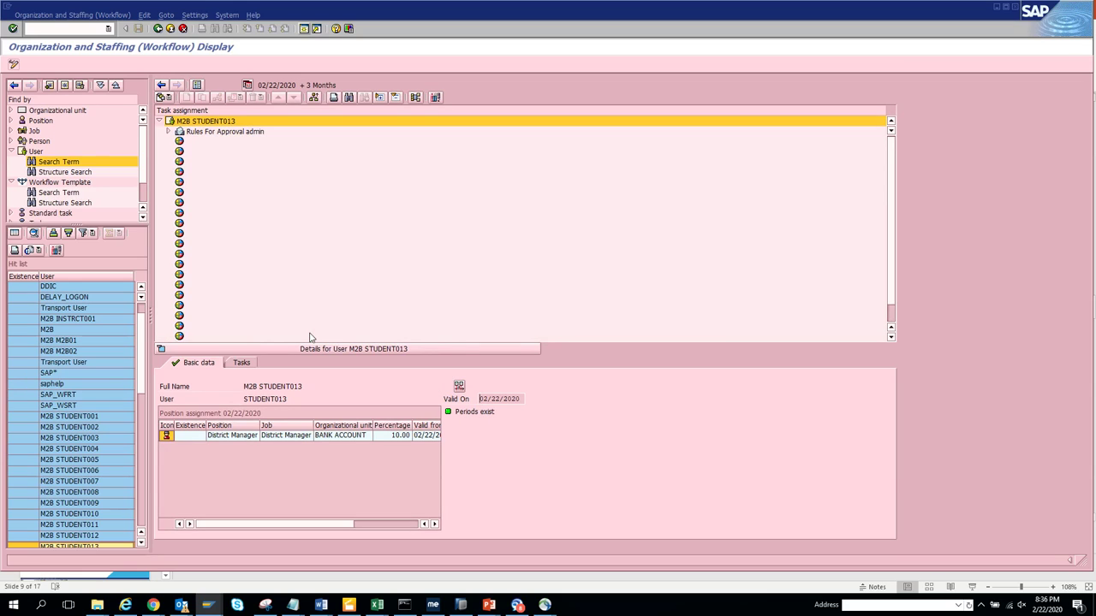
left_click(170, 132)
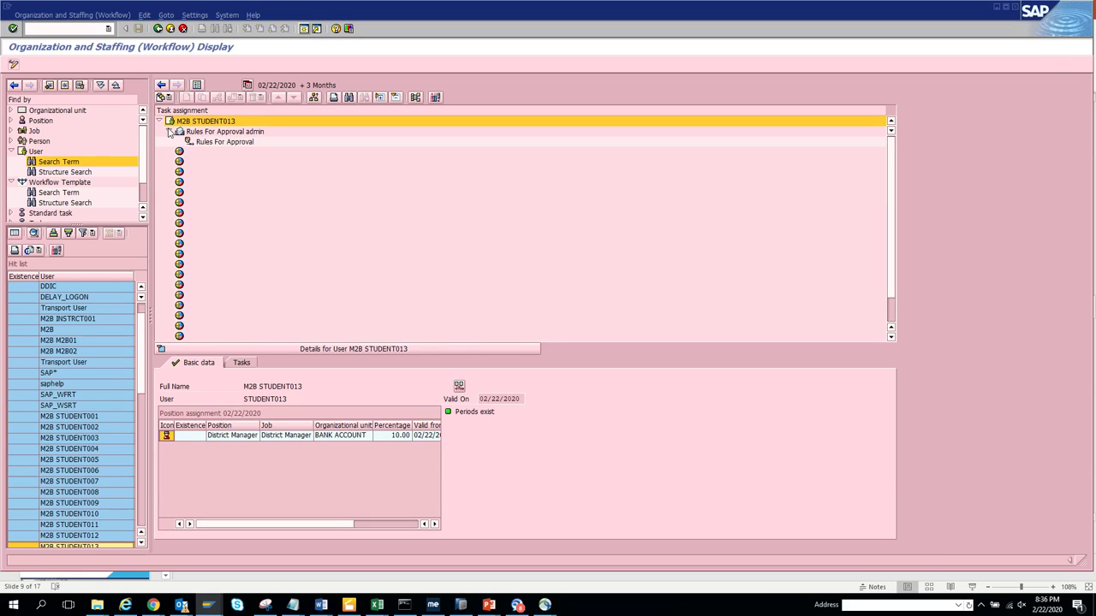
left_click(170, 133)
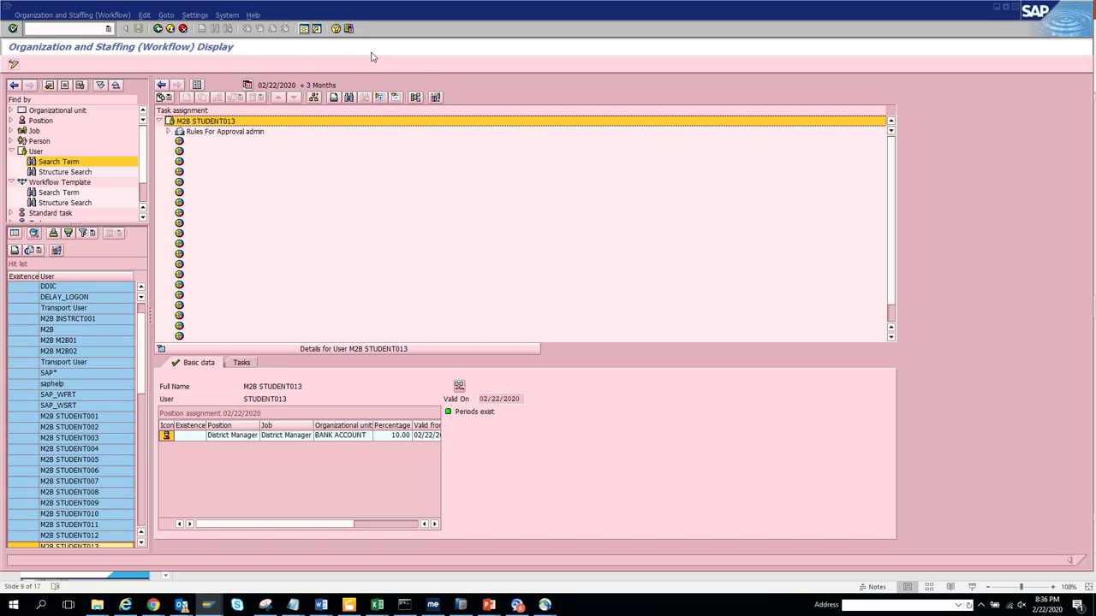
Show all available columns in the task assignment overview: Code, ID, Relationship text, Validity period, Relationship Period and Percentage.
left_click(435, 97)
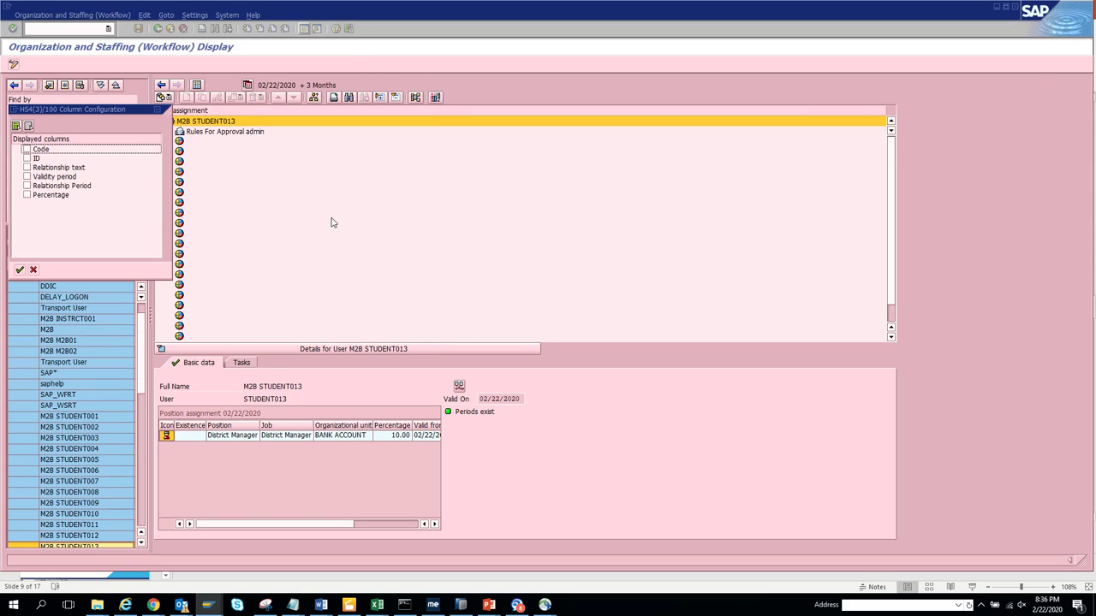
left_click(15, 125)
left_click(18, 270)
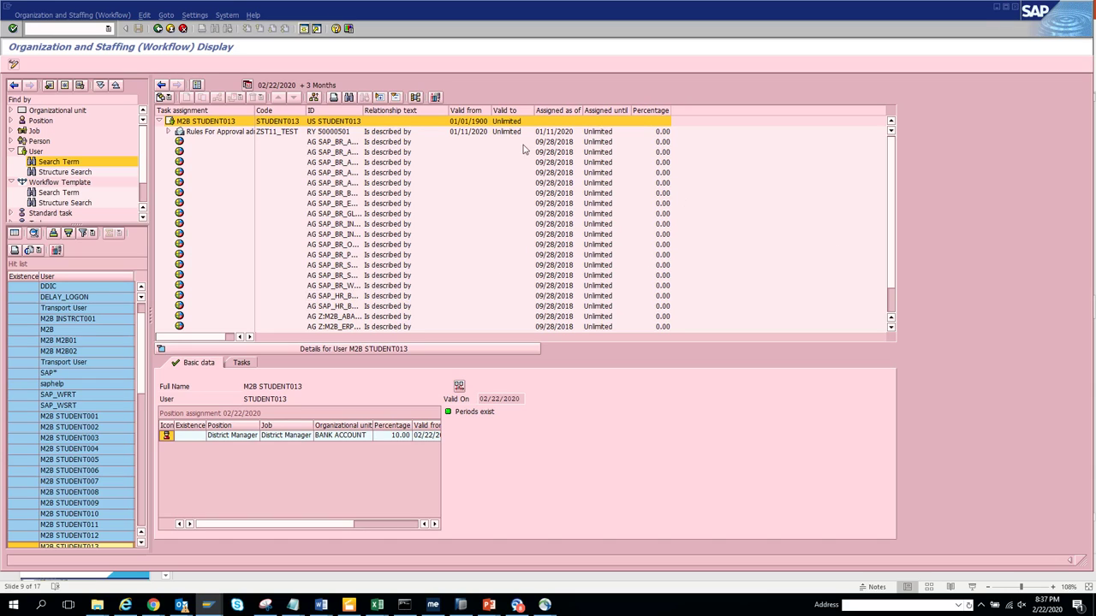
Expand the Rules For Approval admin entry and the District Manager position to examine the user's assignments.
left_click(168, 133)
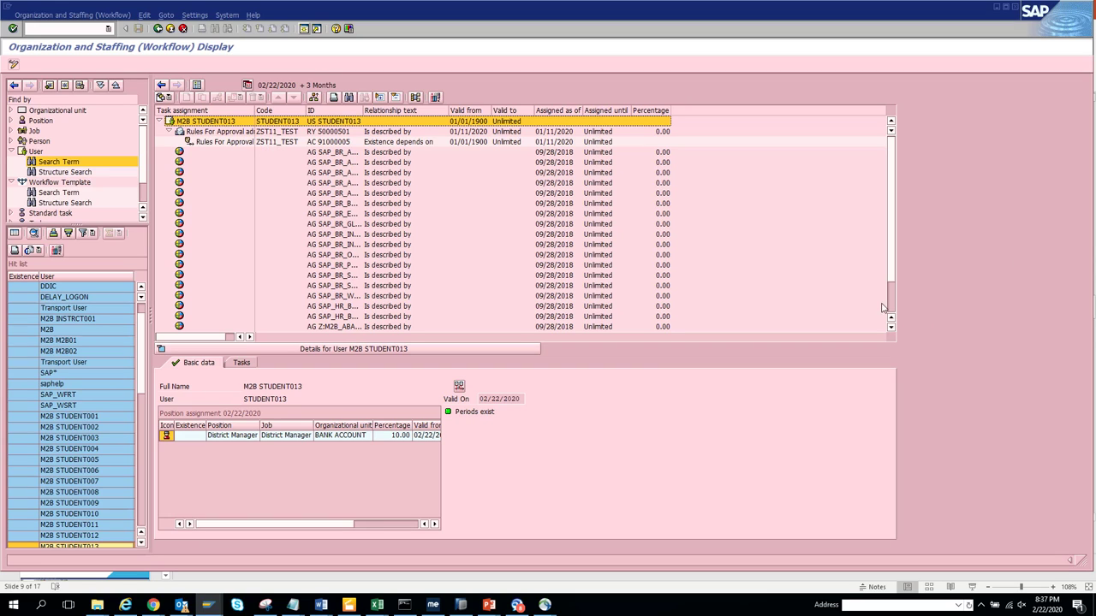
scroll(891, 313, "down", 1)
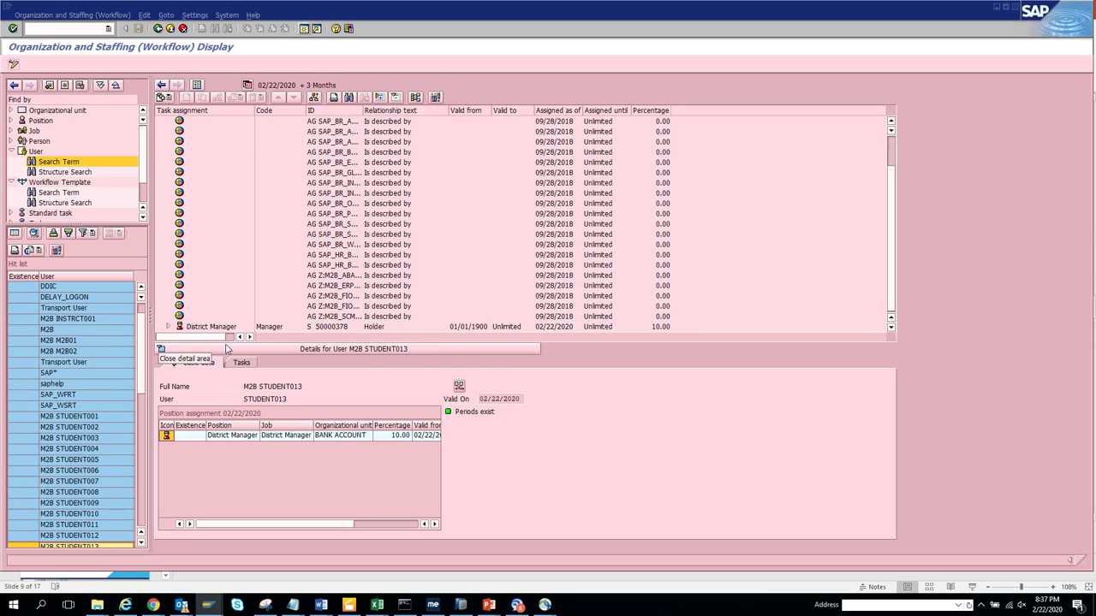
left_click(169, 326)
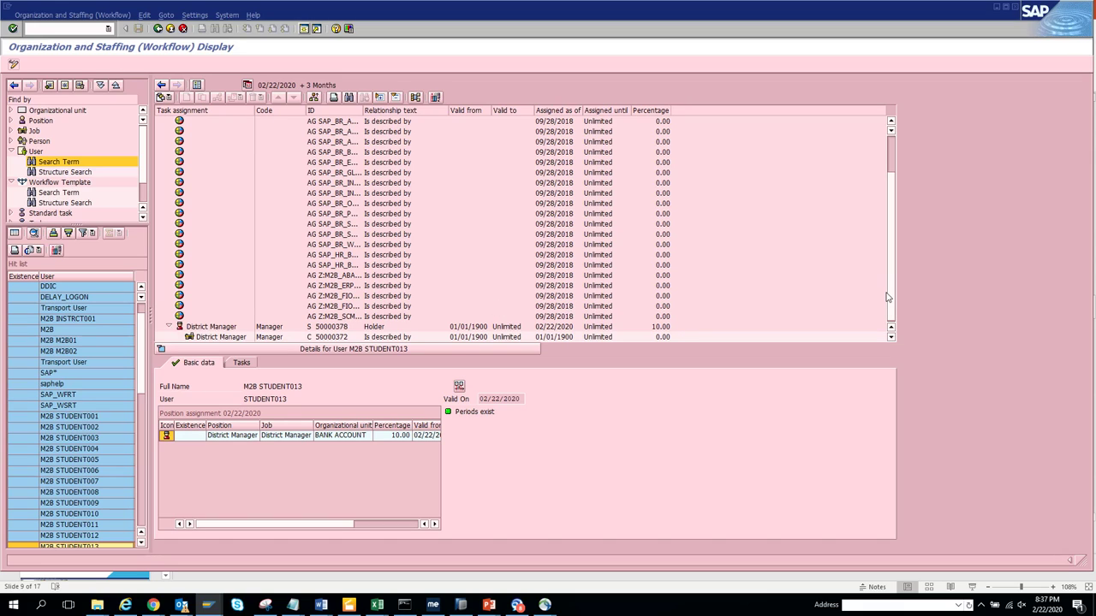
left_click(890, 337)
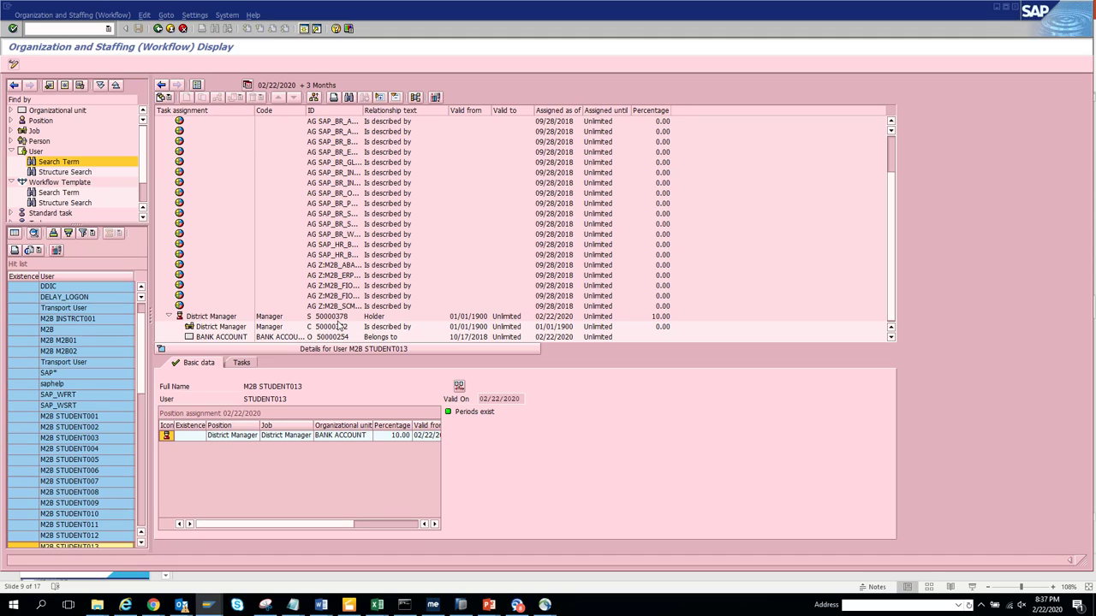
Display the task assignments of users saphelp, M2B STUDENT010 and M2B STUDENT011, and try to go one level up from the last.
double_click(66, 385)
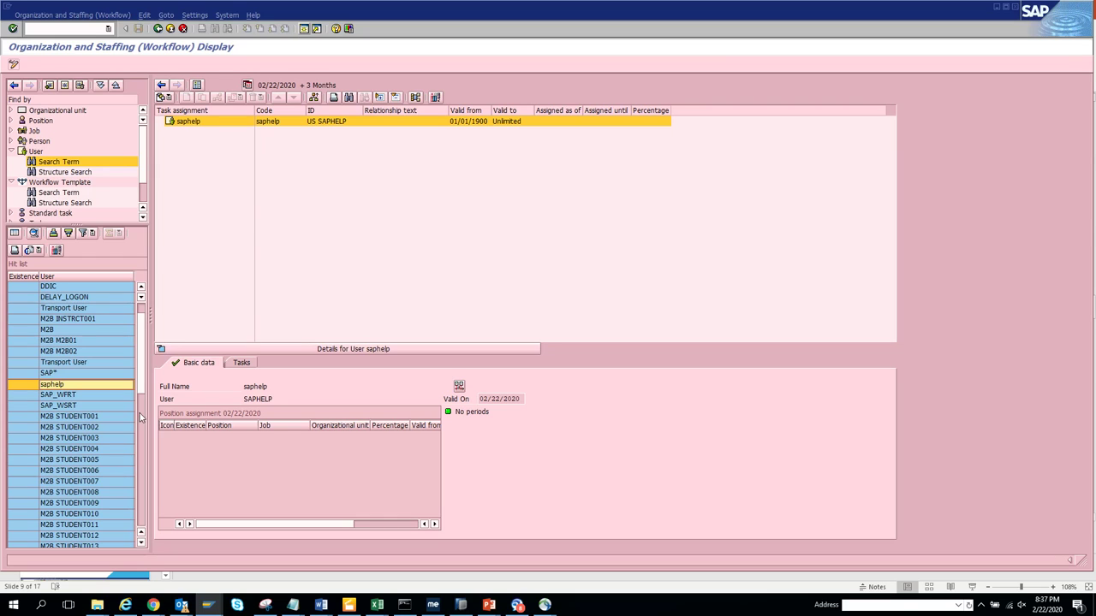
double_click(86, 514)
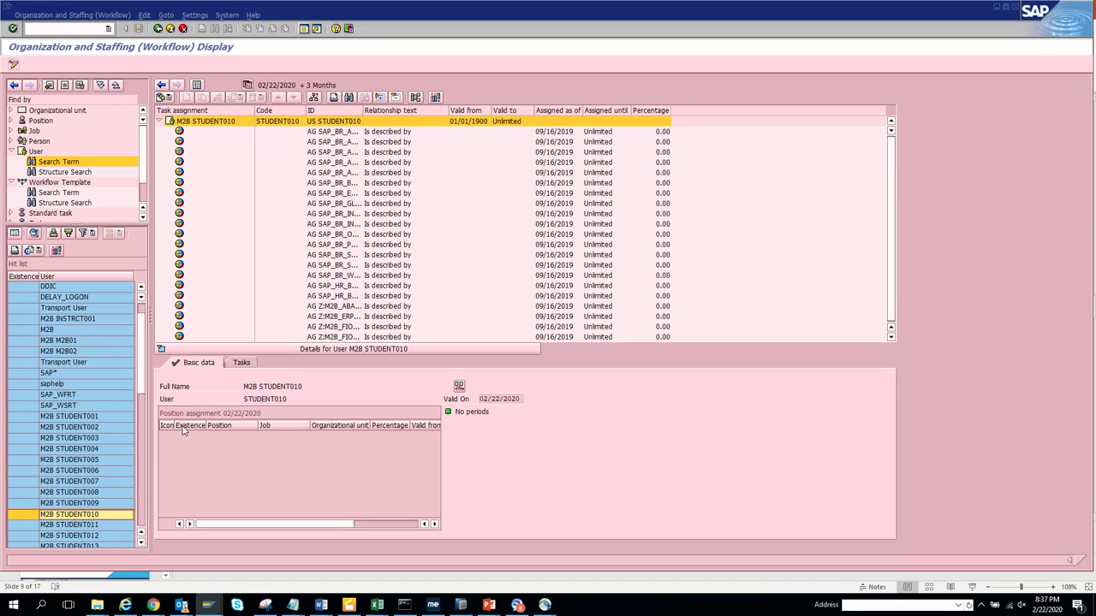
double_click(77, 525)
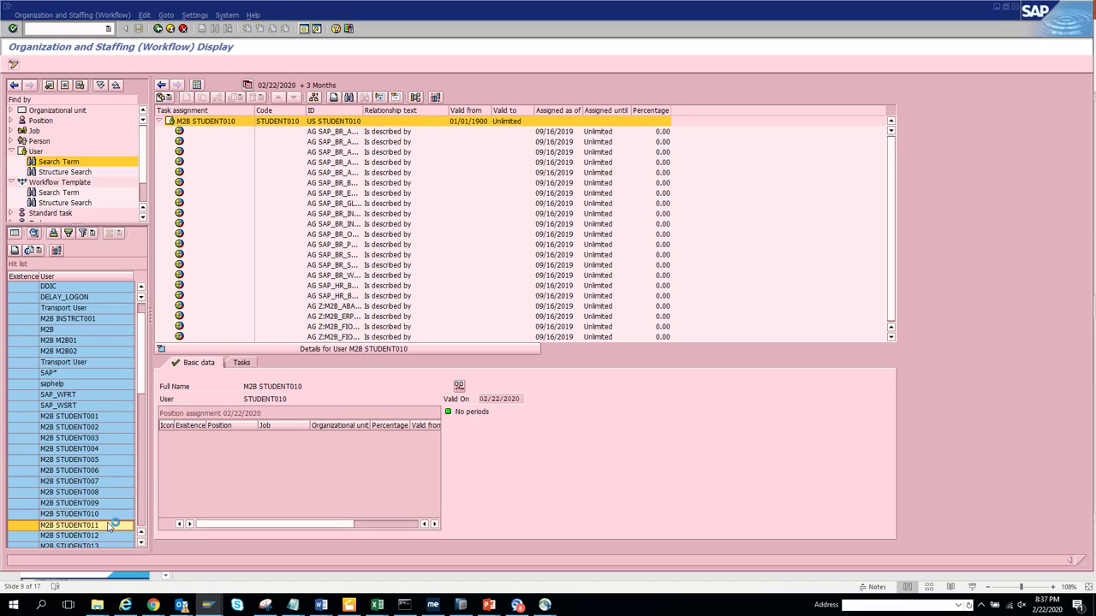
left_click(313, 96)
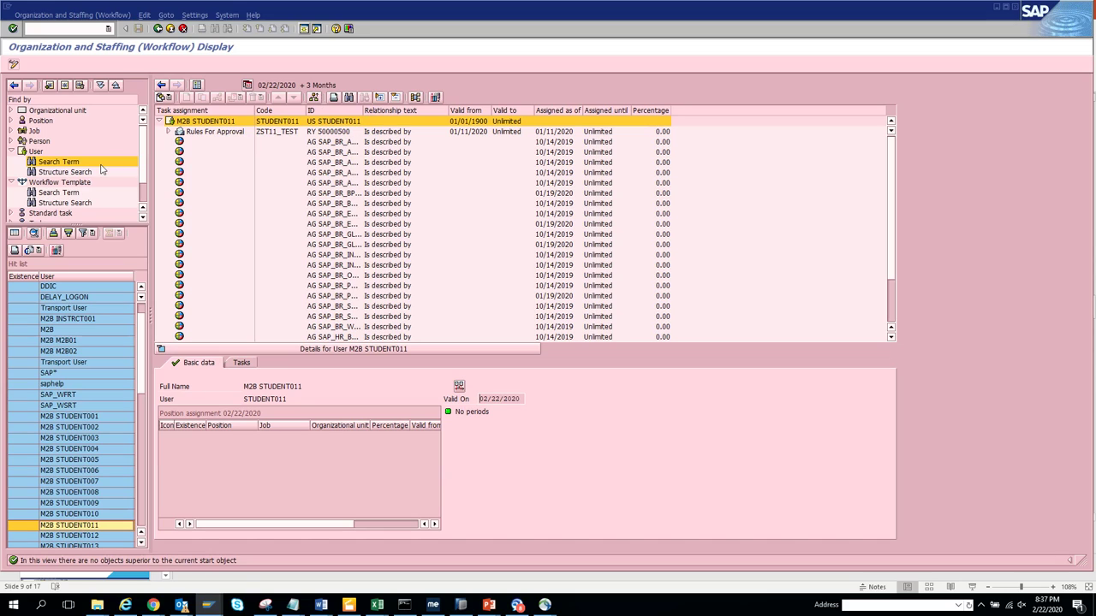
Search for all persons, display the organizational assignments of the last two listed, and try to go one level up from the first opened.
left_click(36, 150)
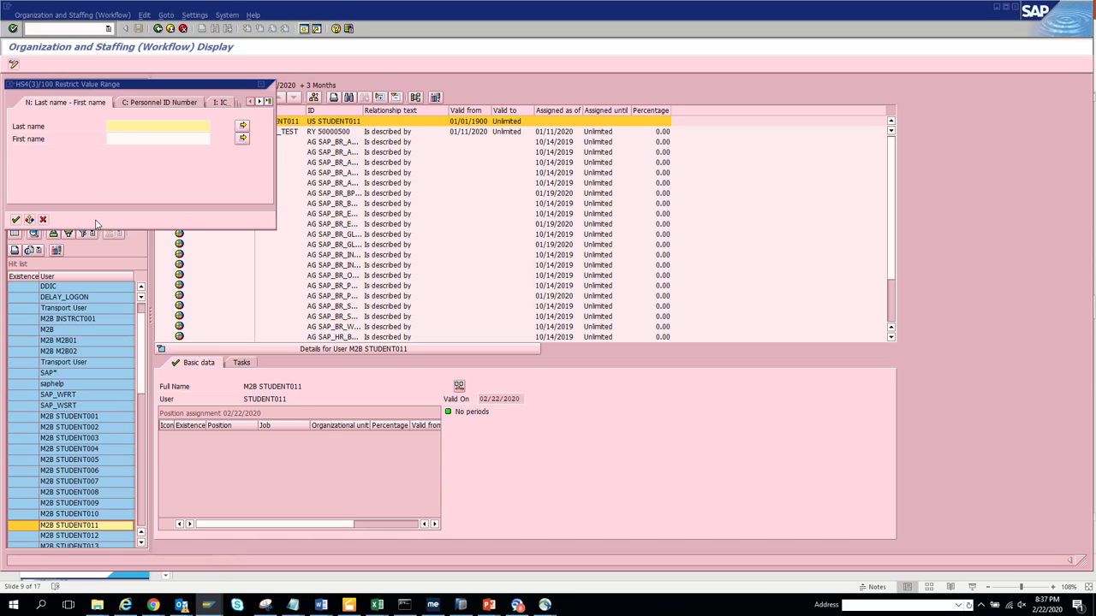
left_click(16, 220)
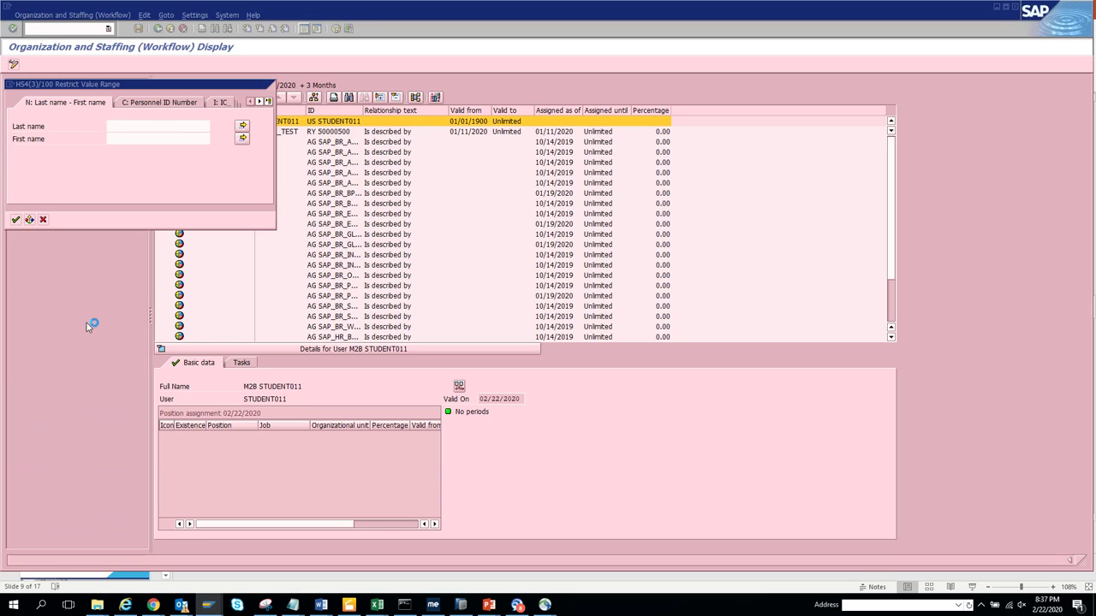
double_click(73, 374)
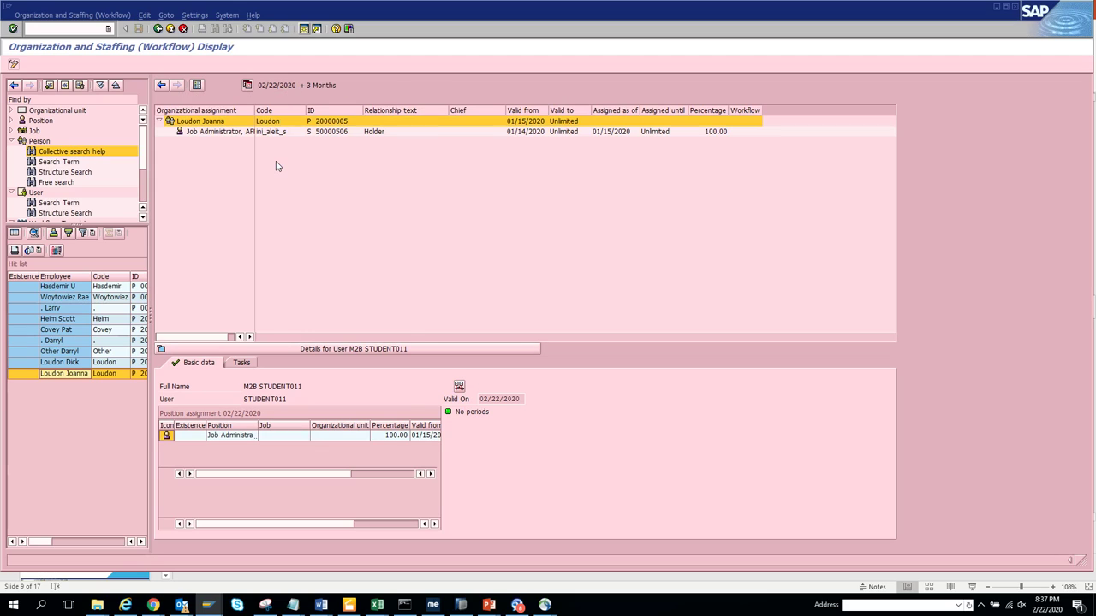
left_click(313, 97)
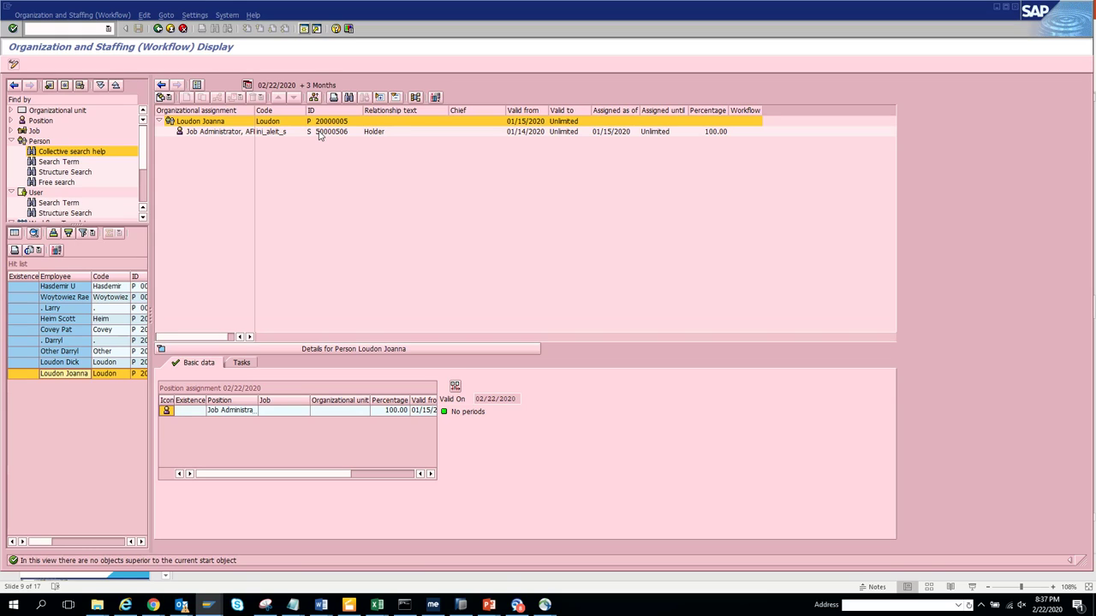
double_click(68, 363)
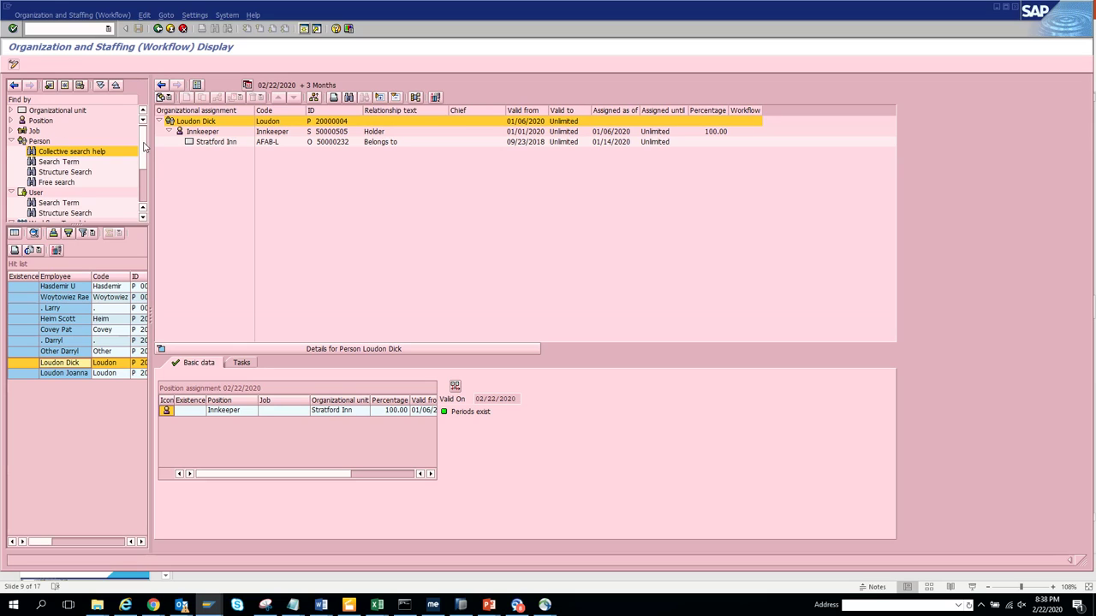
Find the workflow templates, display the task hierarchy of GOS Object and Route position, and expand its sub-workflow WS 00100013.
scroll(144, 147, "down", 3)
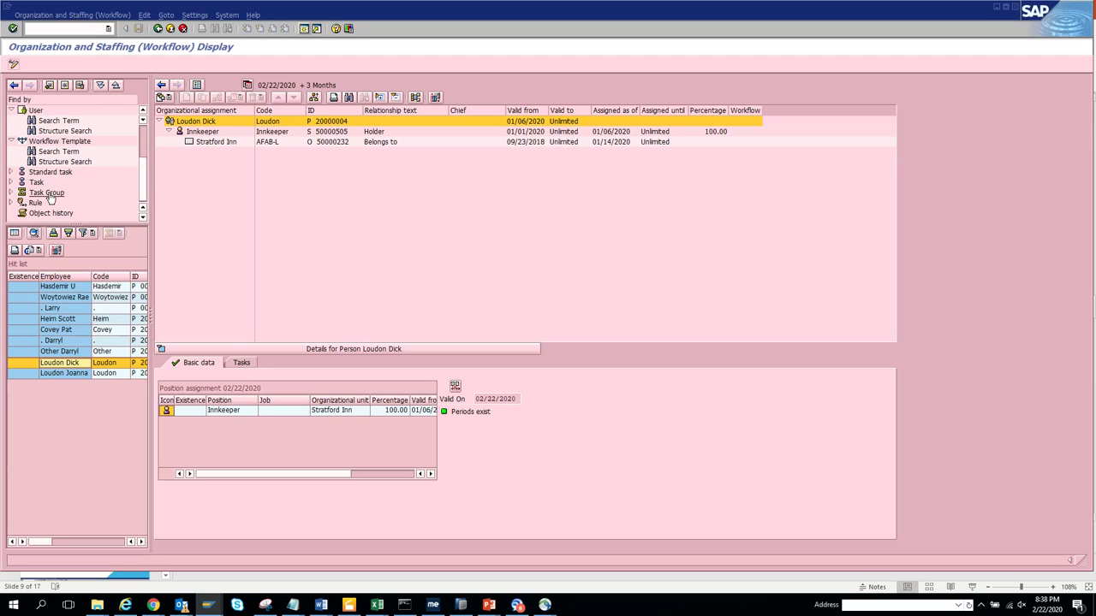
double_click(72, 151)
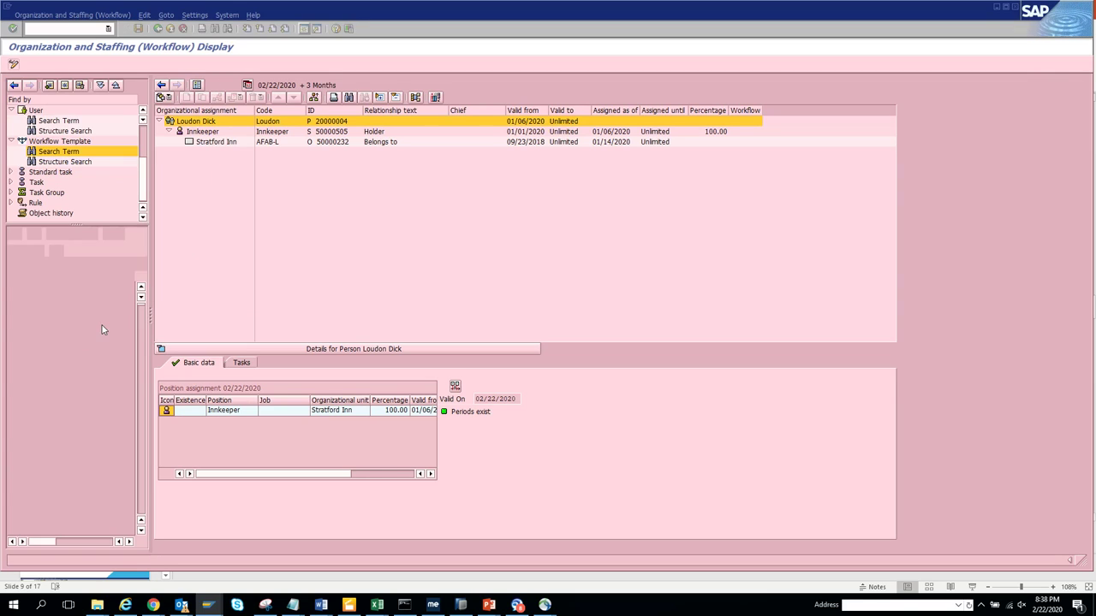
left_click(79, 376)
double_click(78, 376)
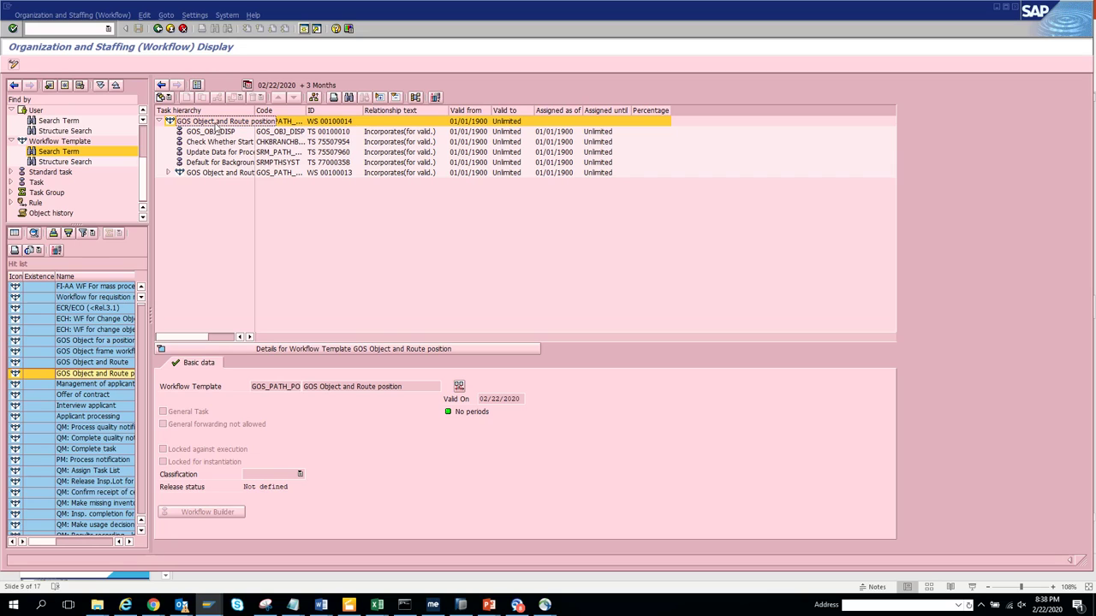
left_click(167, 174)
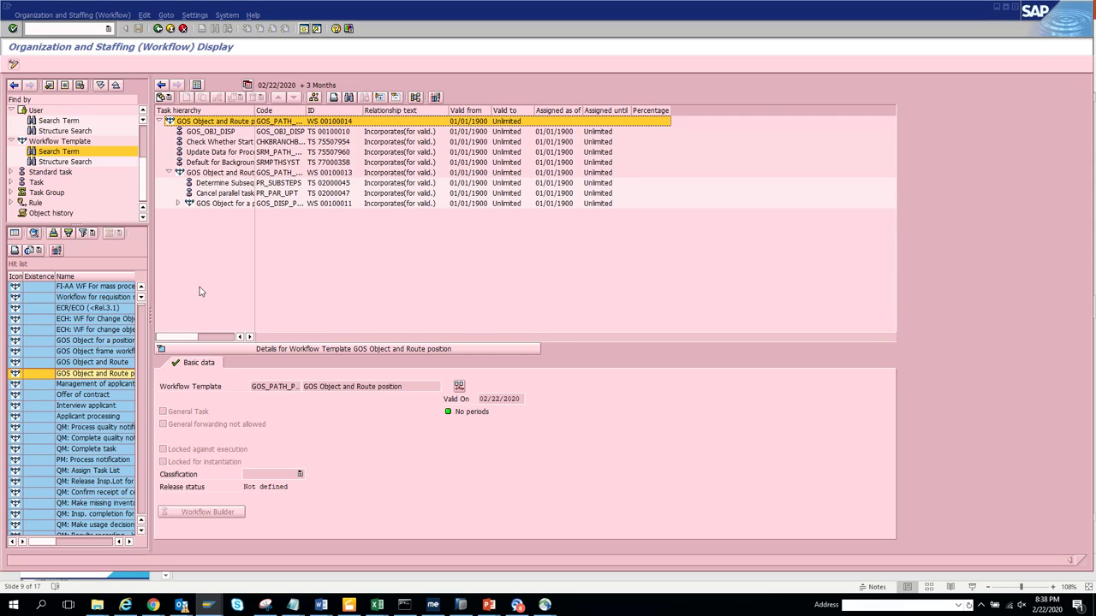
Display the task hierarchy of the Award Expiration workflow template, further down the hit list.
scroll(142, 477, "down", 15)
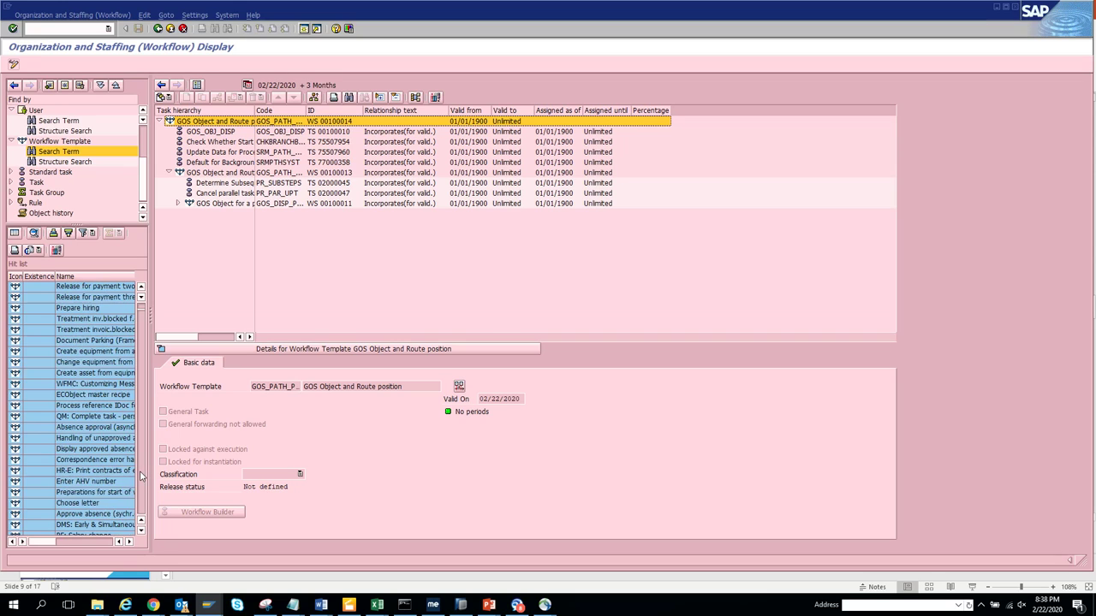
scroll(142, 477, "down", 6)
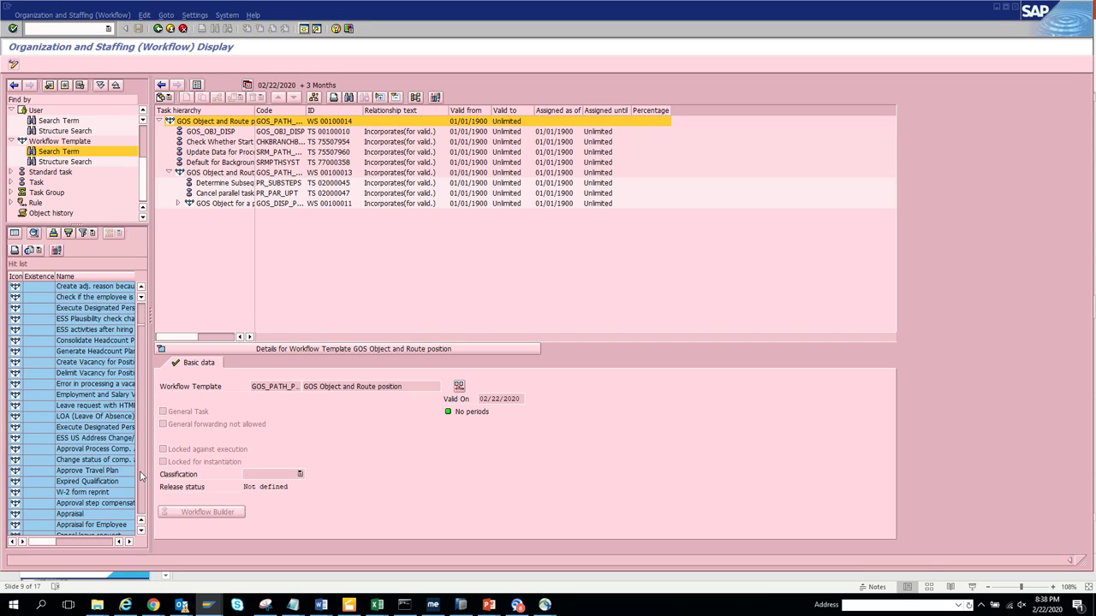
double_click(99, 485)
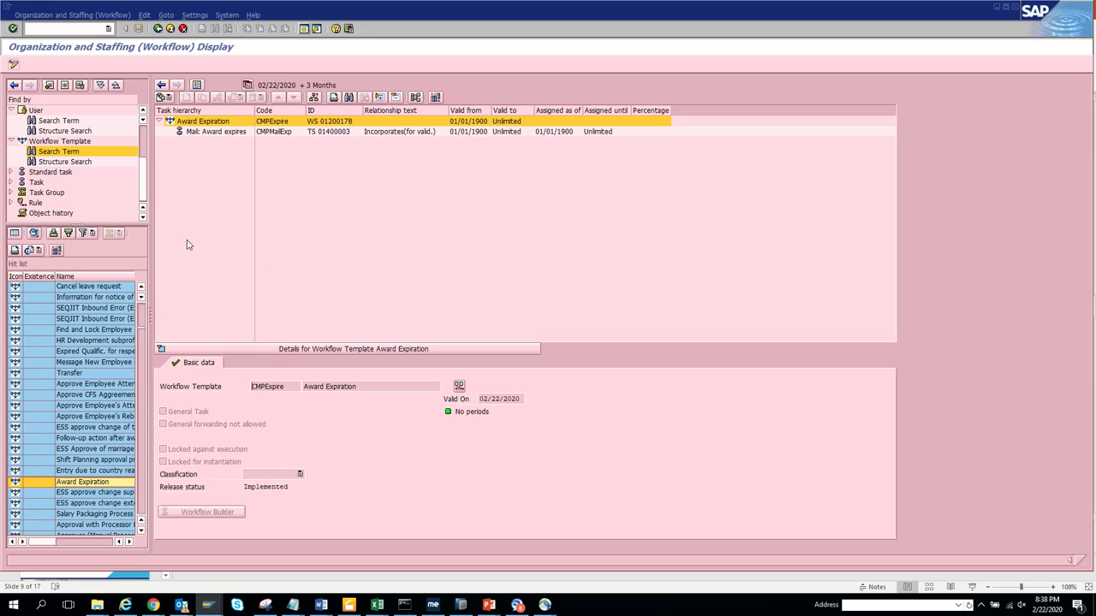
Display the usage of the standard task Display asset, and repeat the standard task search for * by adding to the existing hits.
left_click(52, 173)
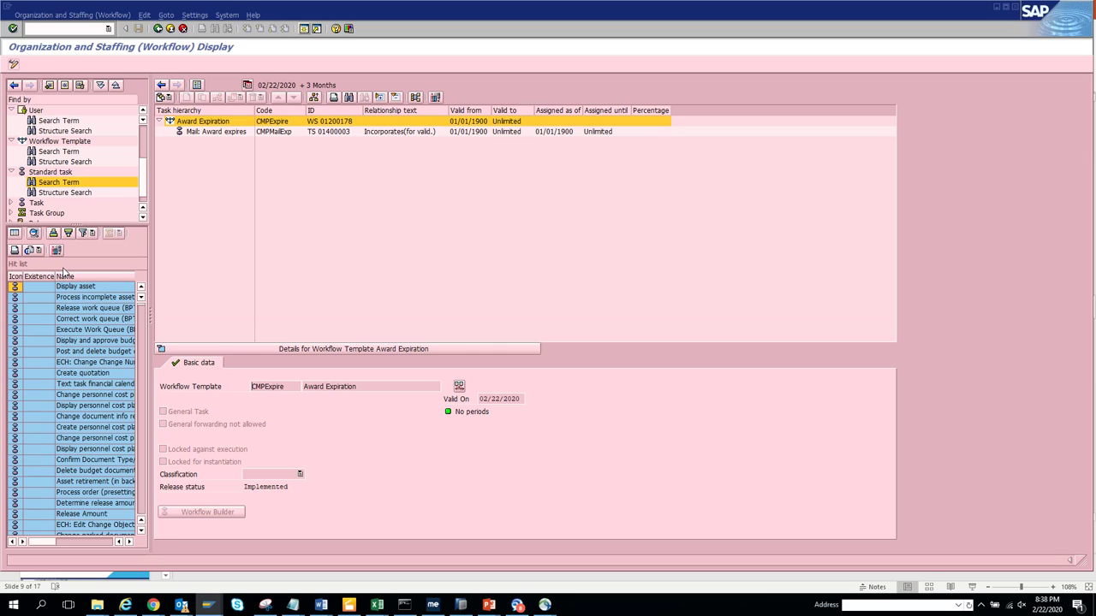
double_click(79, 287)
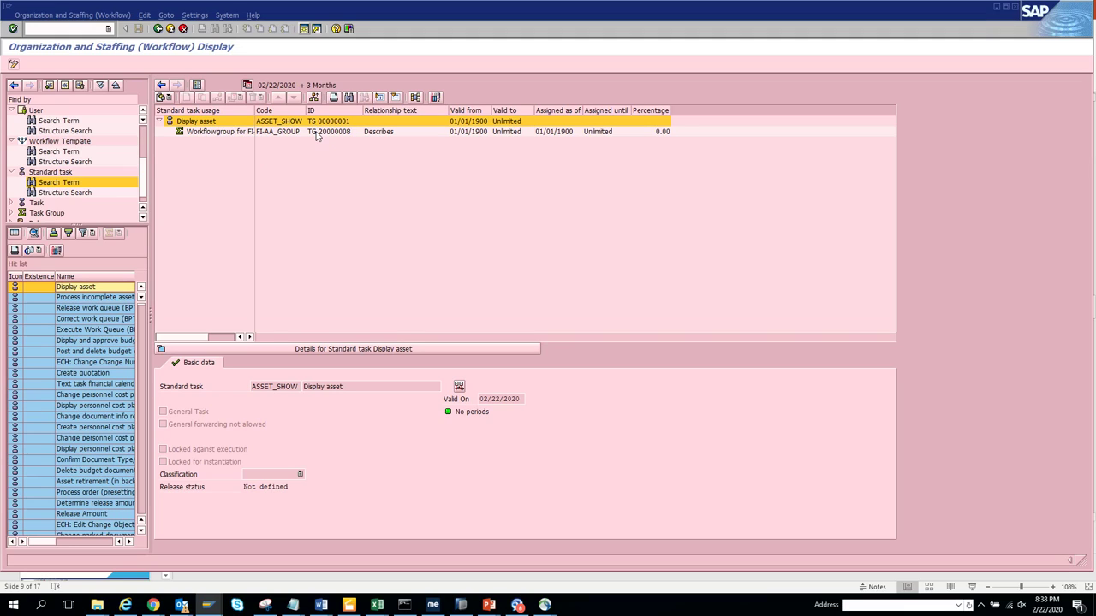
double_click(60, 183)
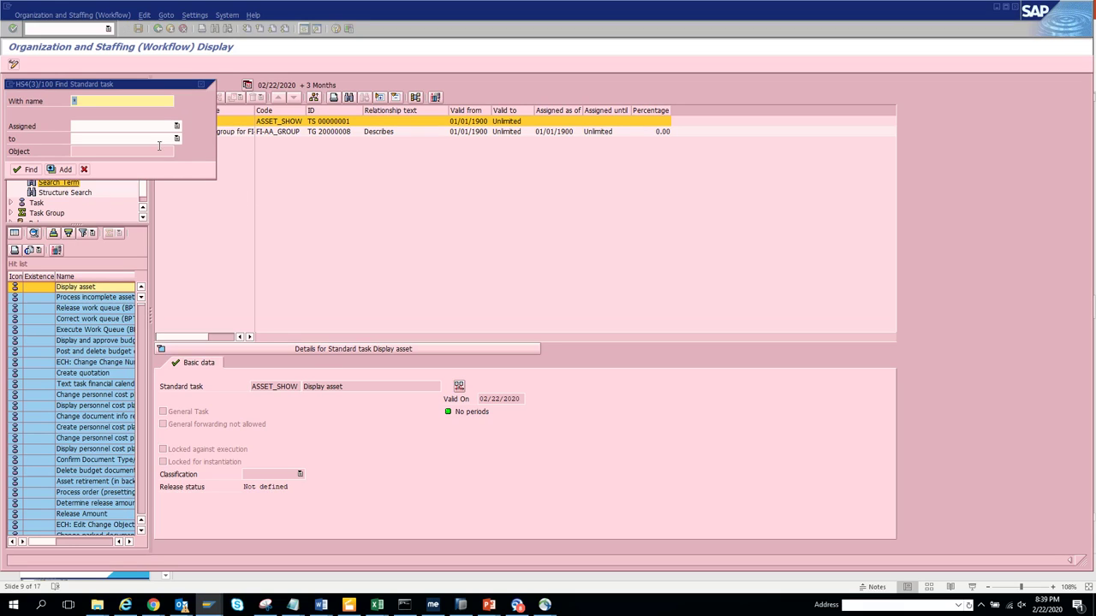
left_click(177, 128)
left_click(200, 128)
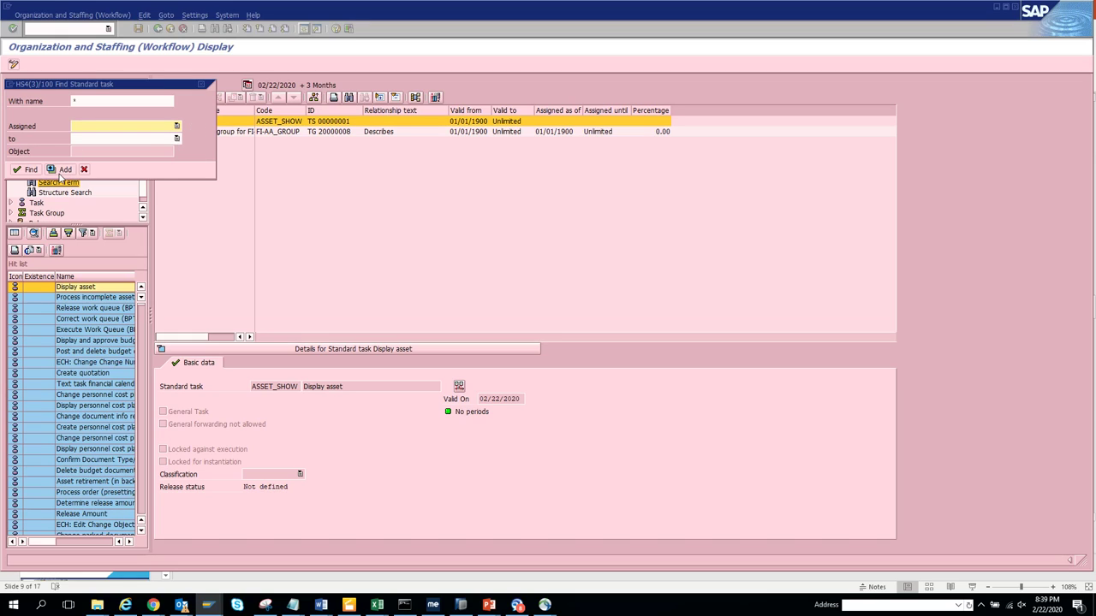
left_click(62, 171)
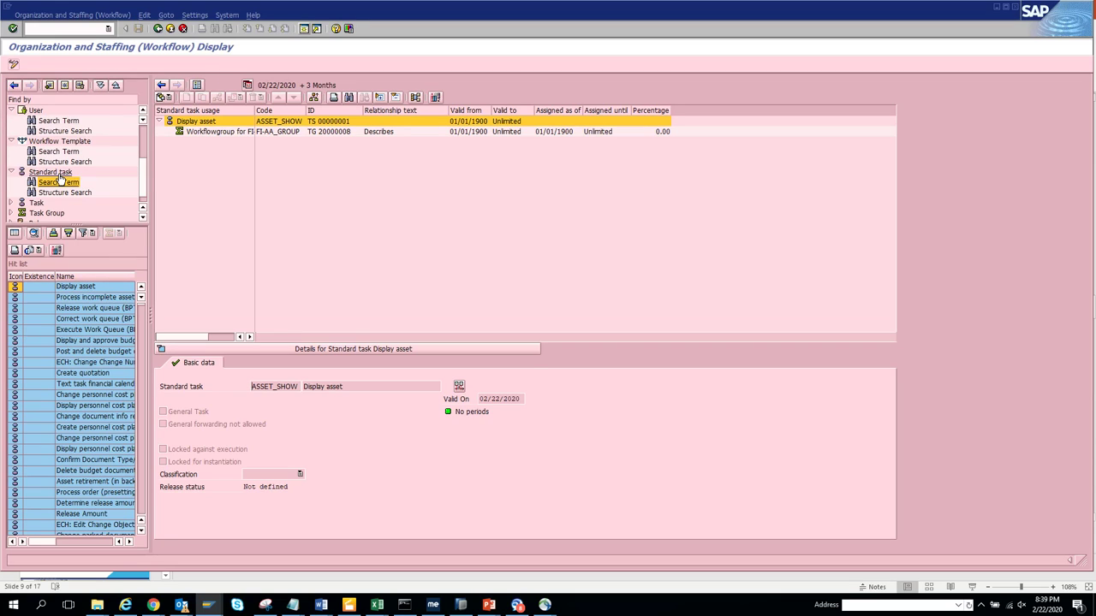
Search for all rules with * and display the responsibilities of Rules For Approval and Person responsible for ERS.
left_click(143, 219)
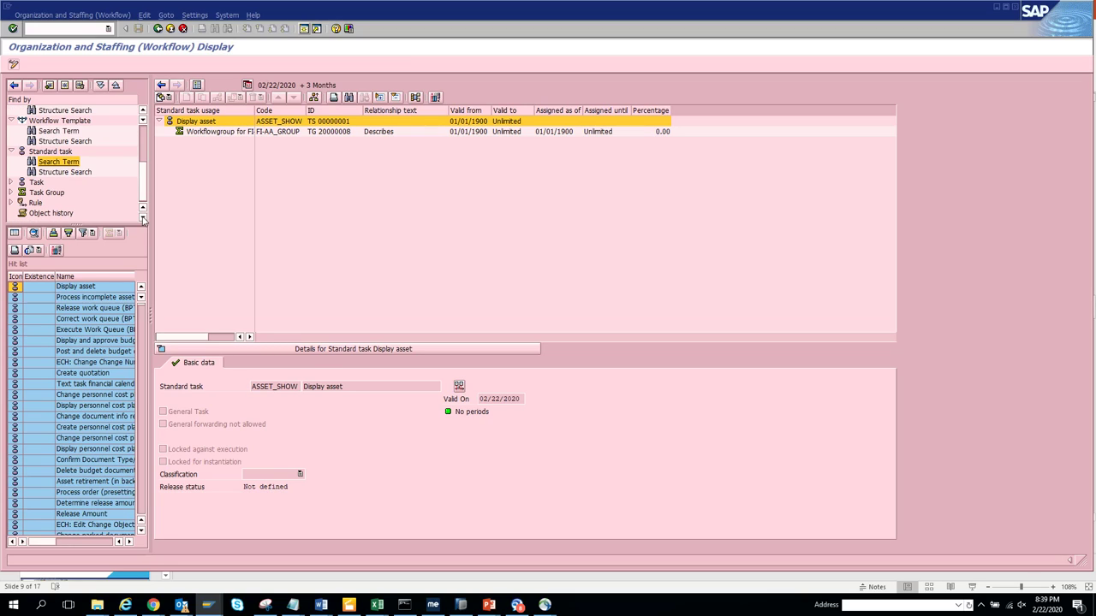
left_click(12, 203)
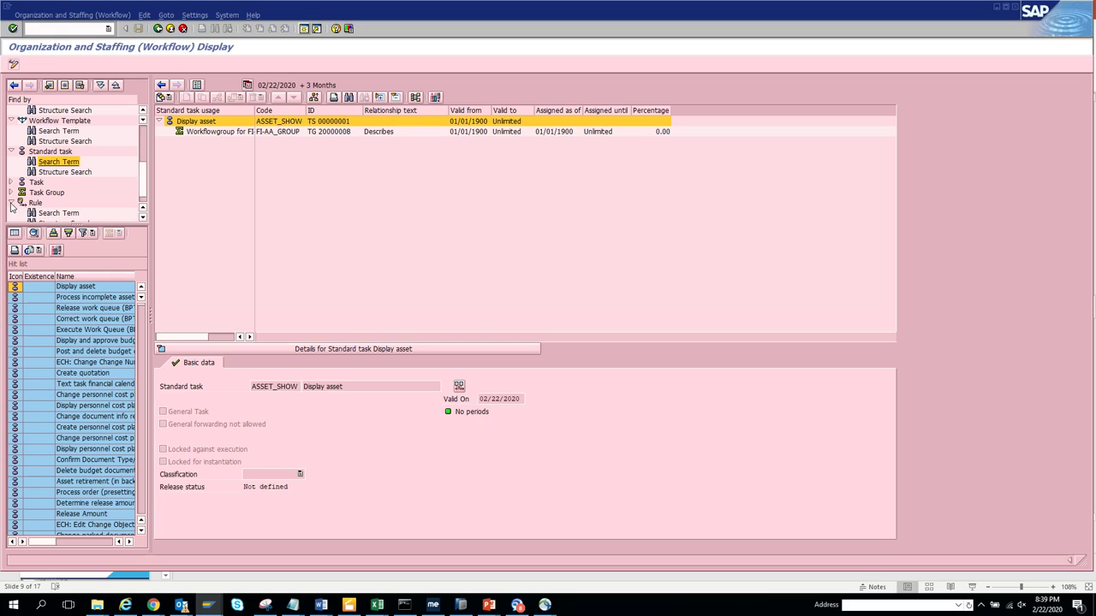
double_click(58, 212)
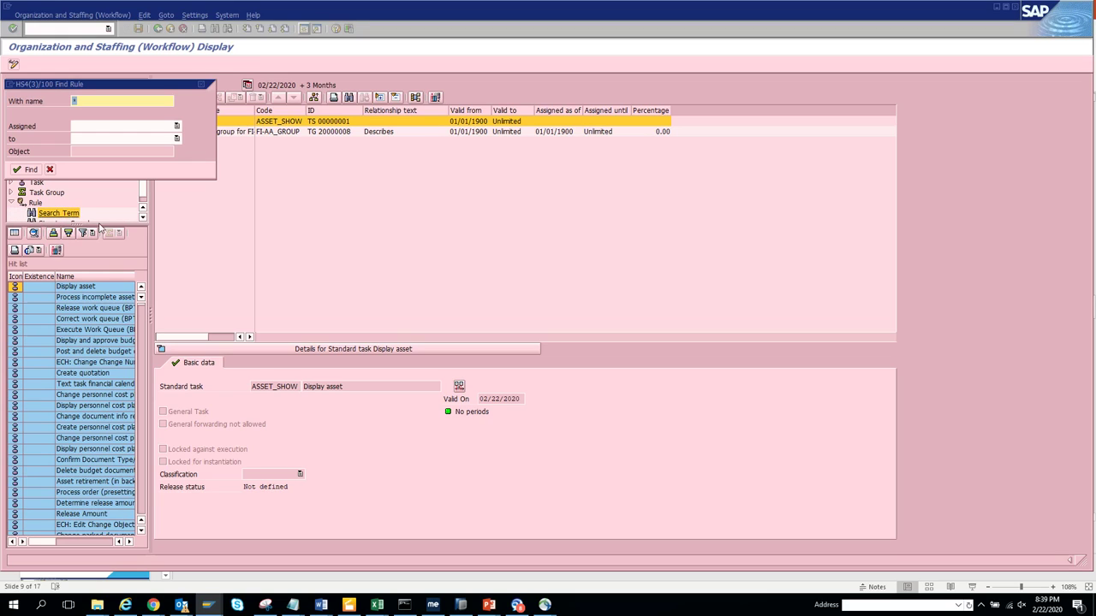
left_click(19, 169)
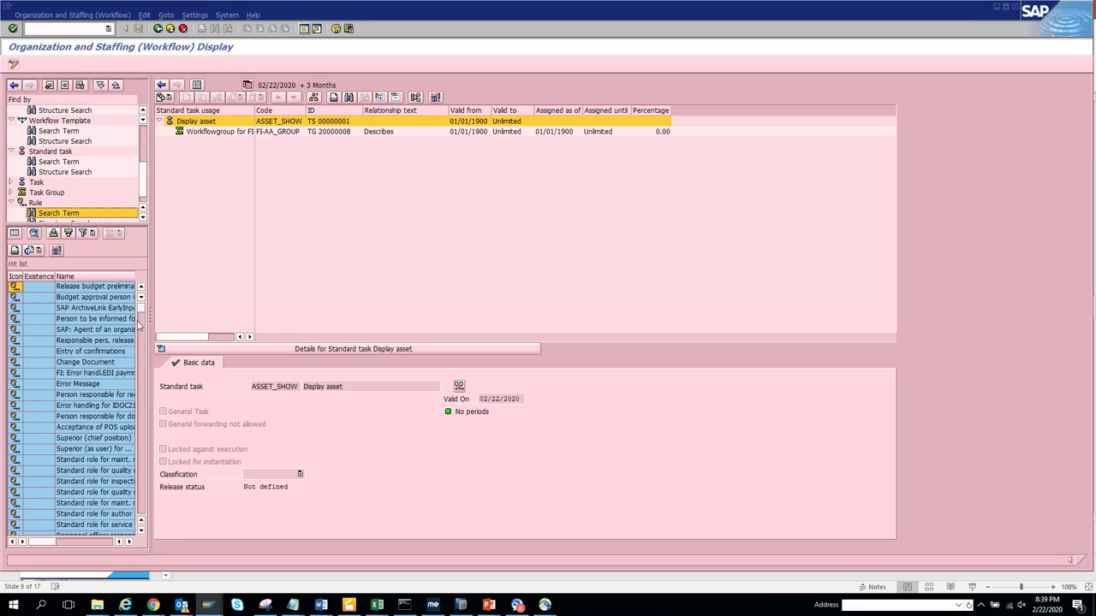
left_click_drag(141, 308, 142, 514)
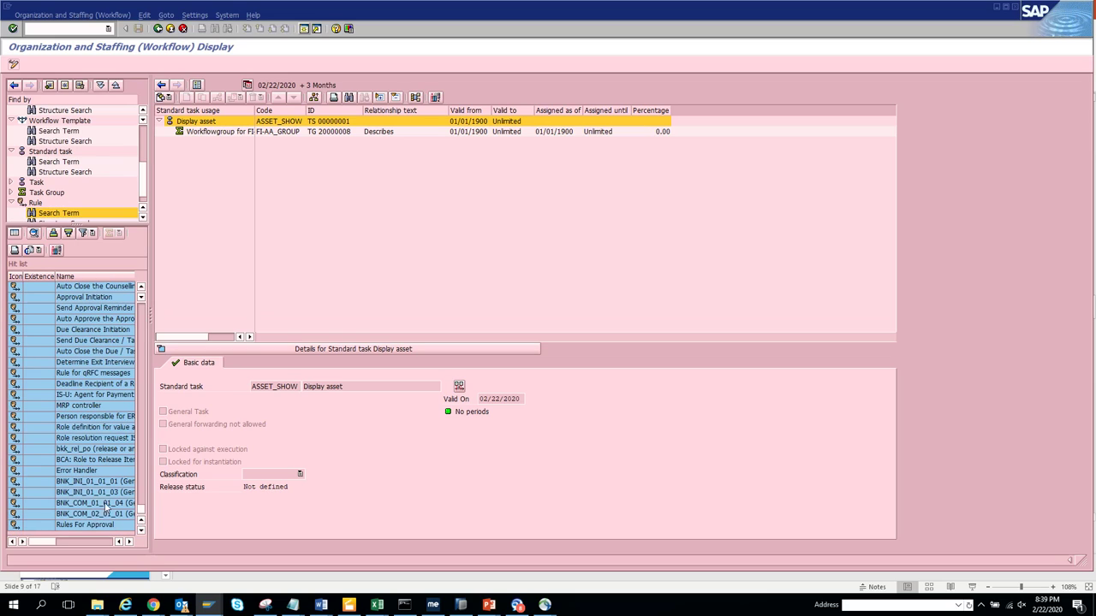
left_click(94, 525)
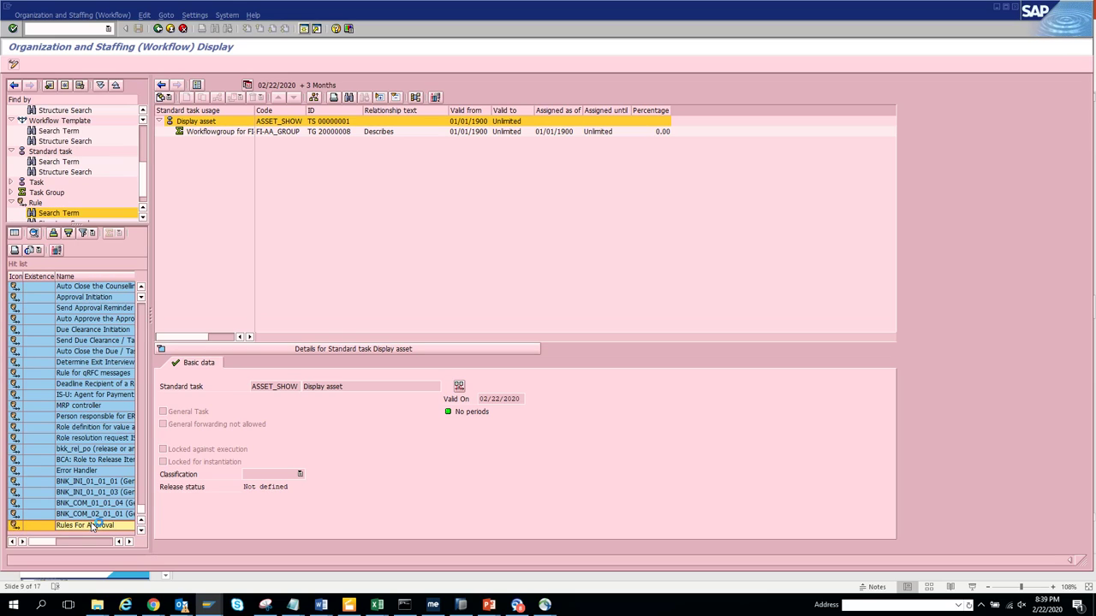
double_click(94, 525)
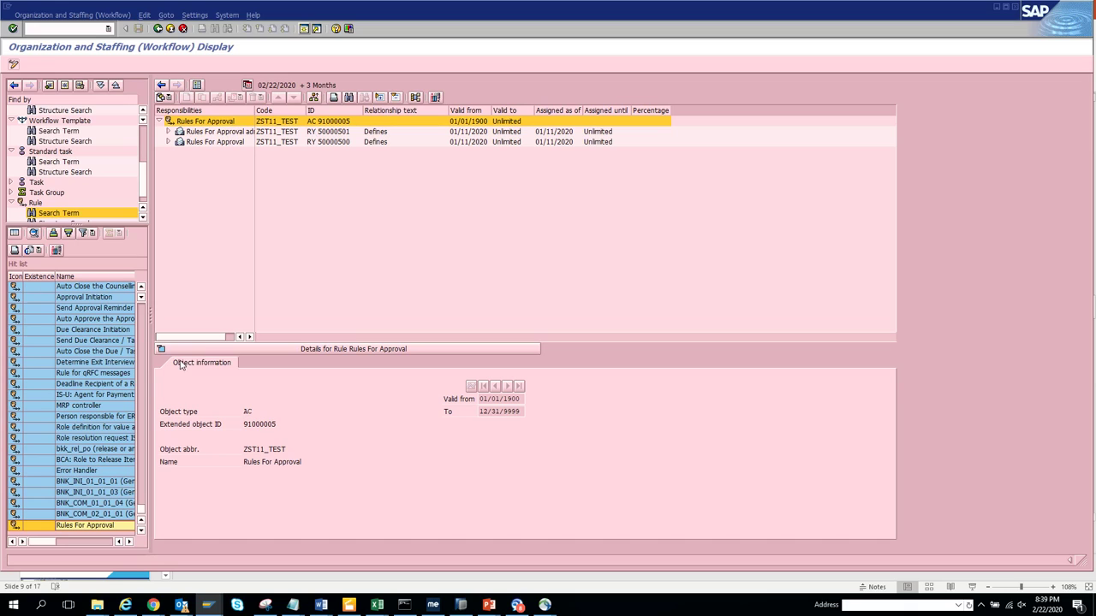
double_click(123, 417)
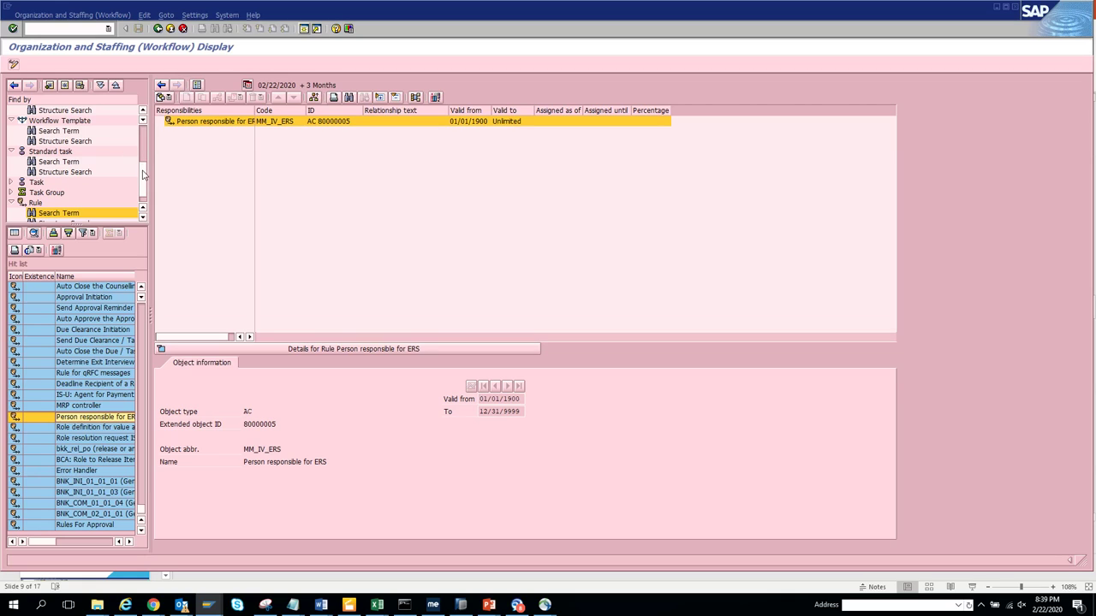
Search for all positions with * and display the task assignment of Manager, East Straddle District.
left_click_drag(146, 172, 148, 119)
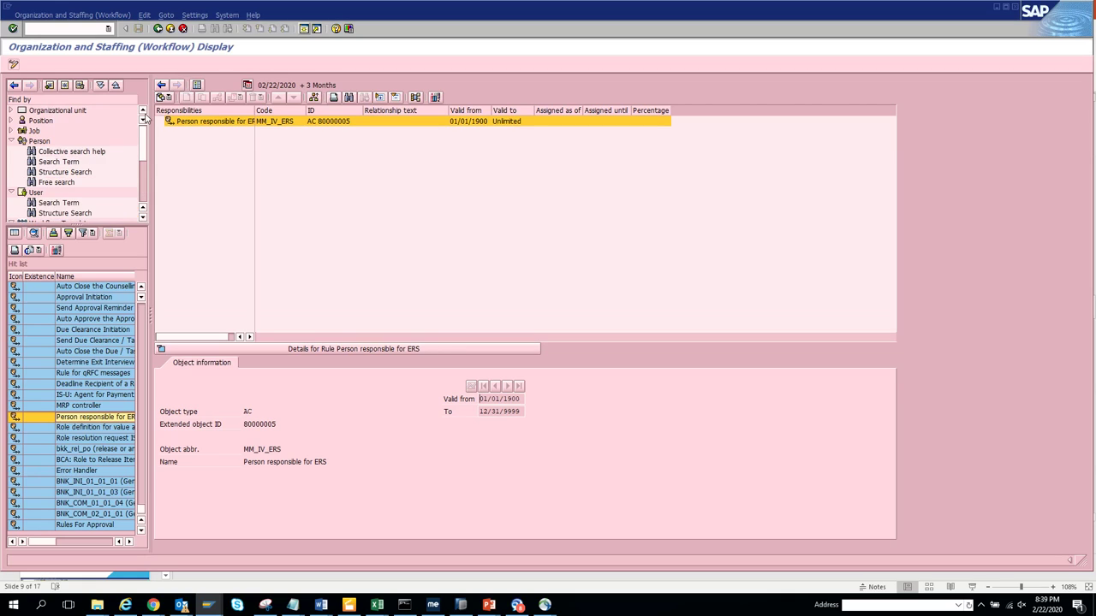
left_click(41, 121)
left_click(30, 170)
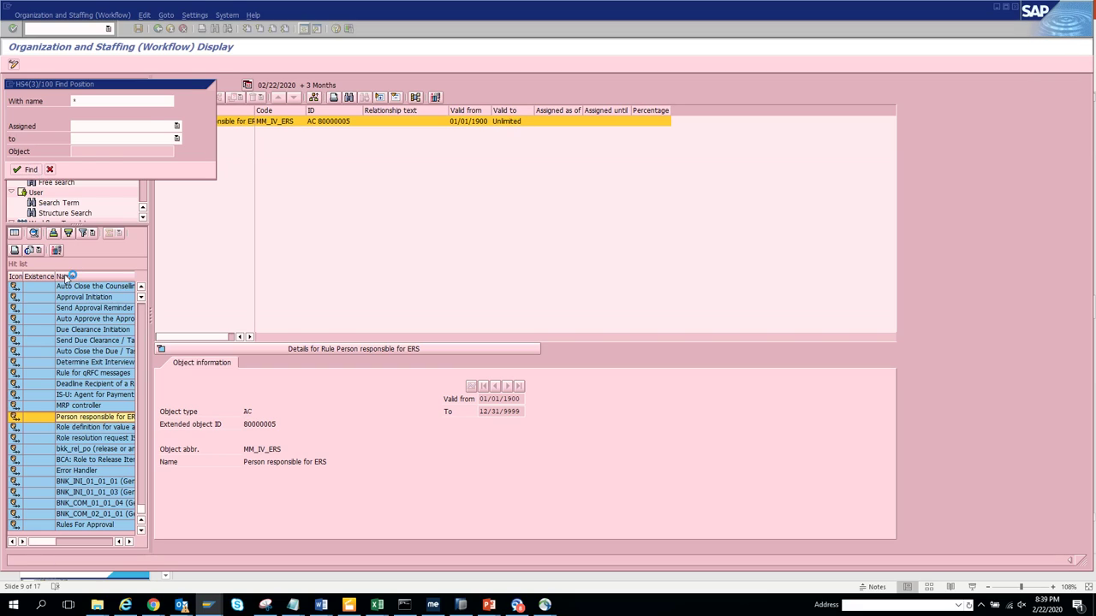
double_click(83, 320)
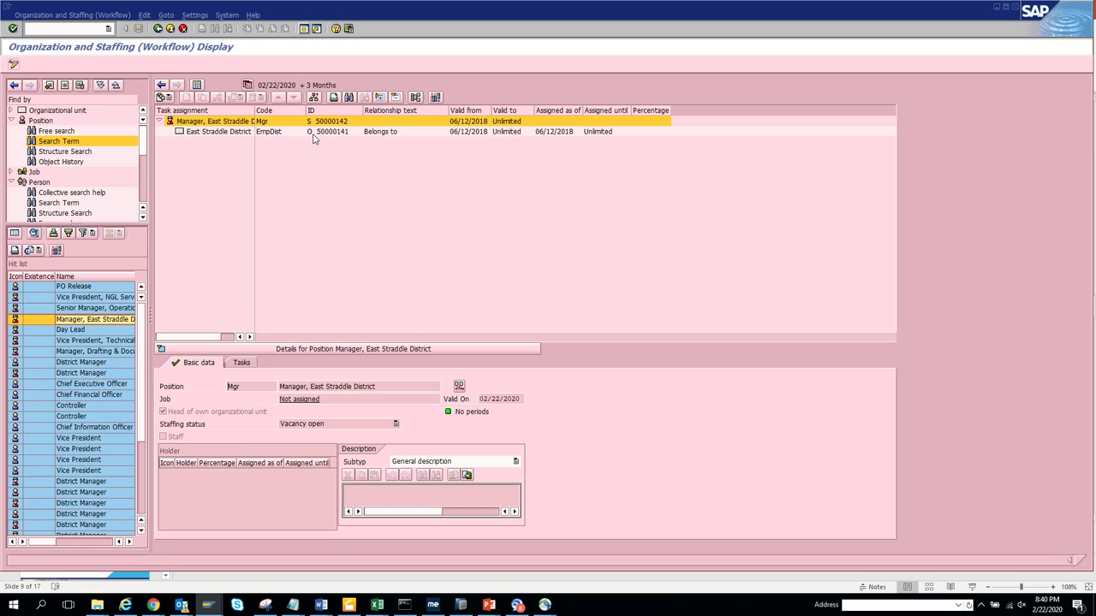
Search for all jobs with * and display the task assignment of Chief Financial Officer.
left_click(11, 172)
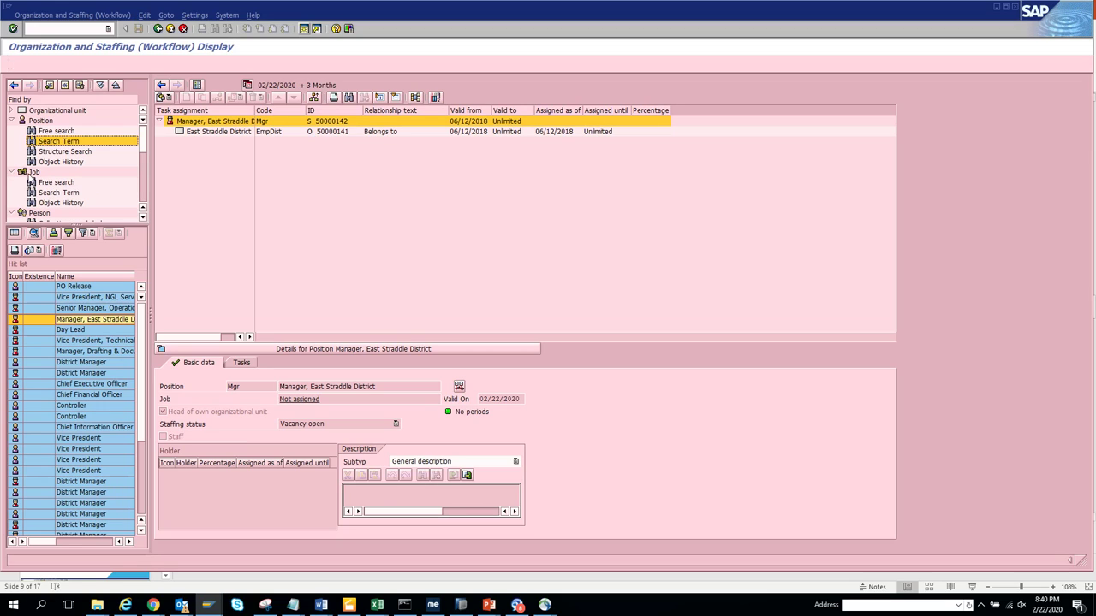
left_click(58, 192)
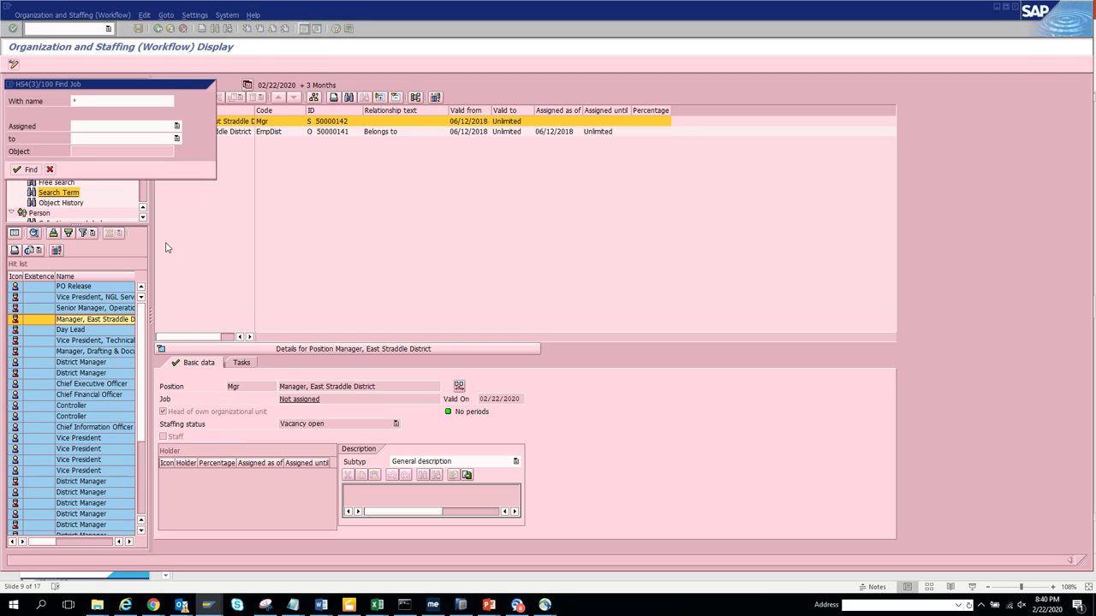
key("Return")
left_click(77, 299)
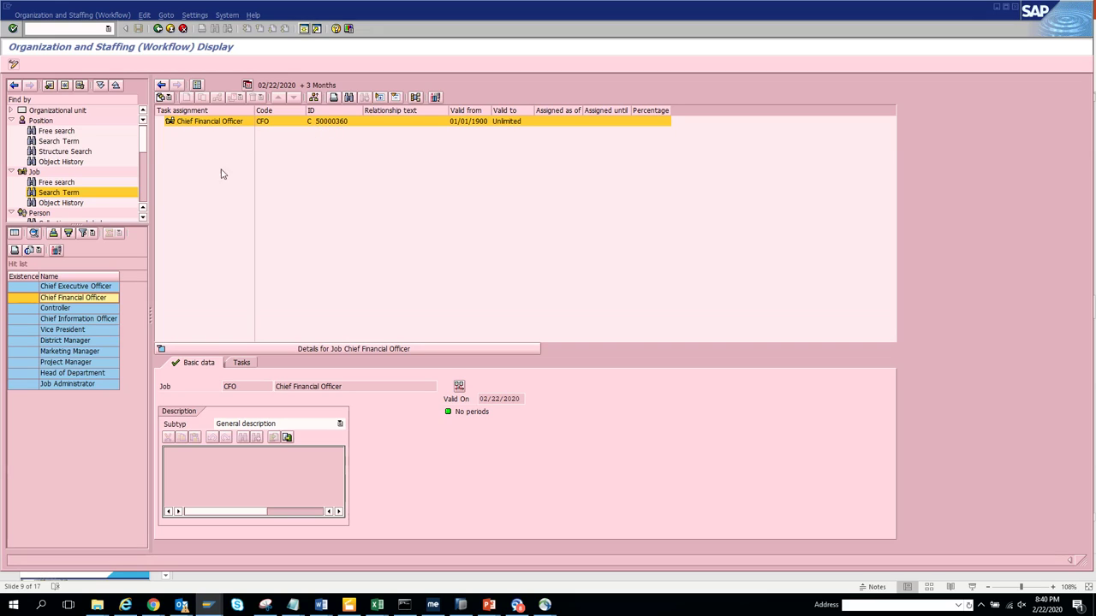
Find the available tasks by search term and display the task hierarchy of the first New: Task entry.
left_click(143, 219)
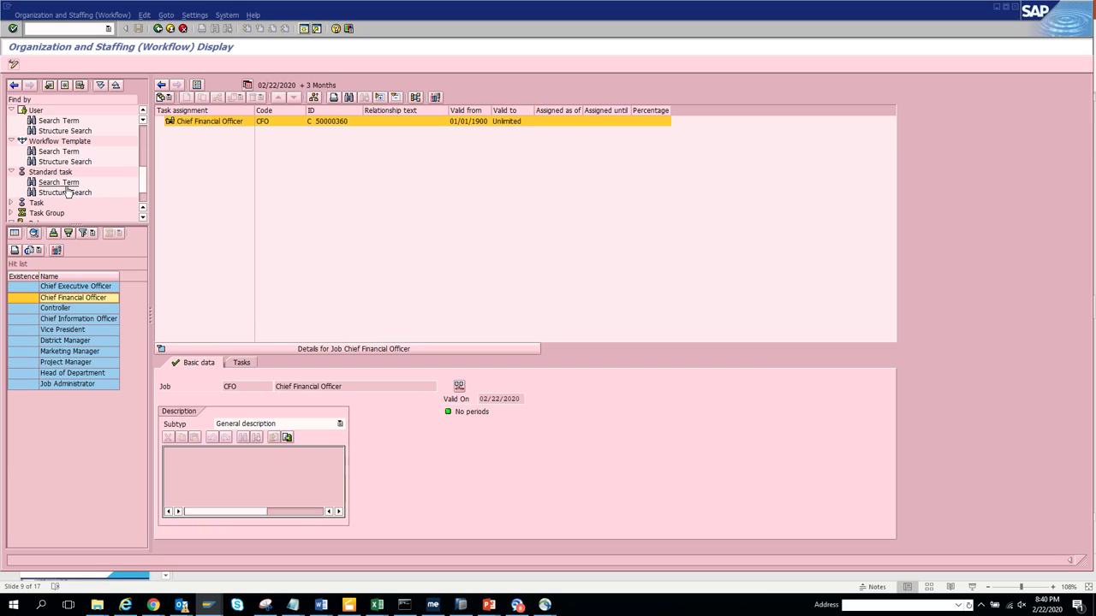
left_click(142, 216)
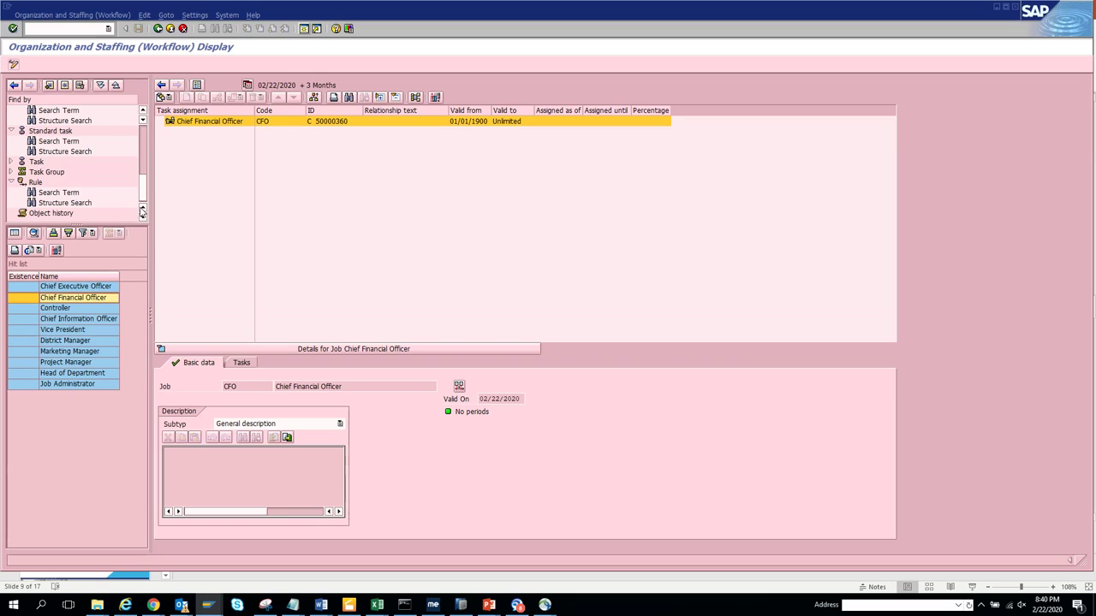
left_click(43, 164)
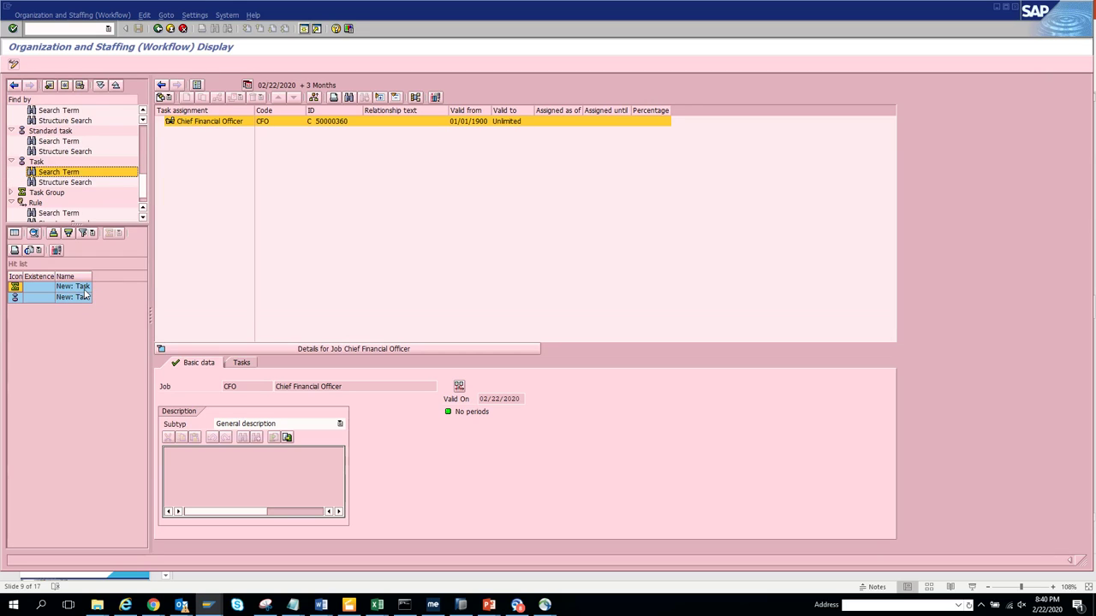
double_click(84, 289)
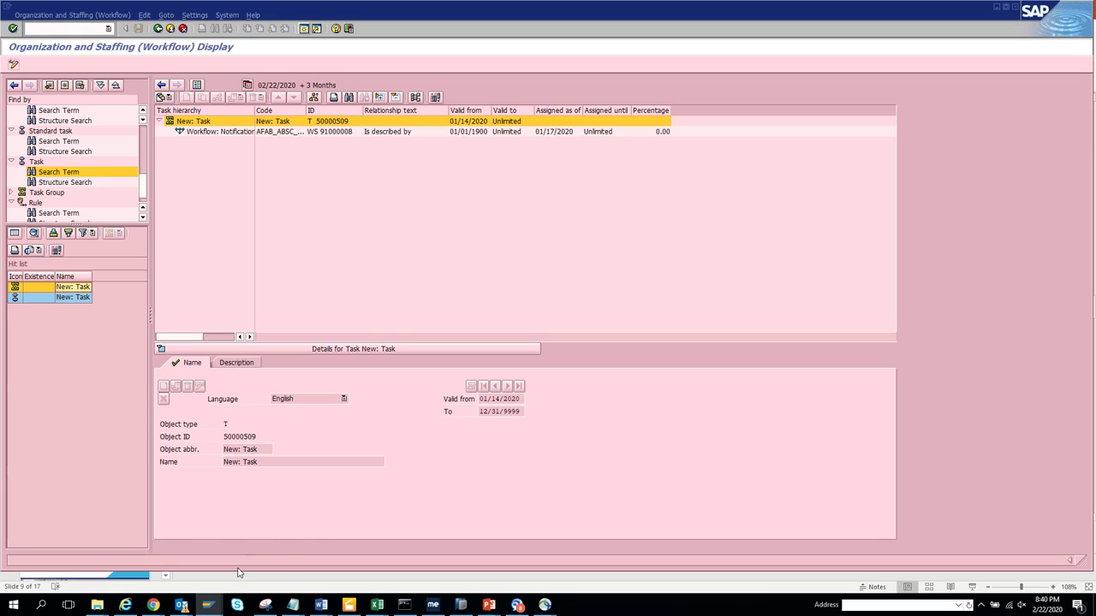
Review the transaction slides through PPOSA in PowerPoint, and switch back to SAP to open transaction PPOS_OLD.
key("alt+Tab")
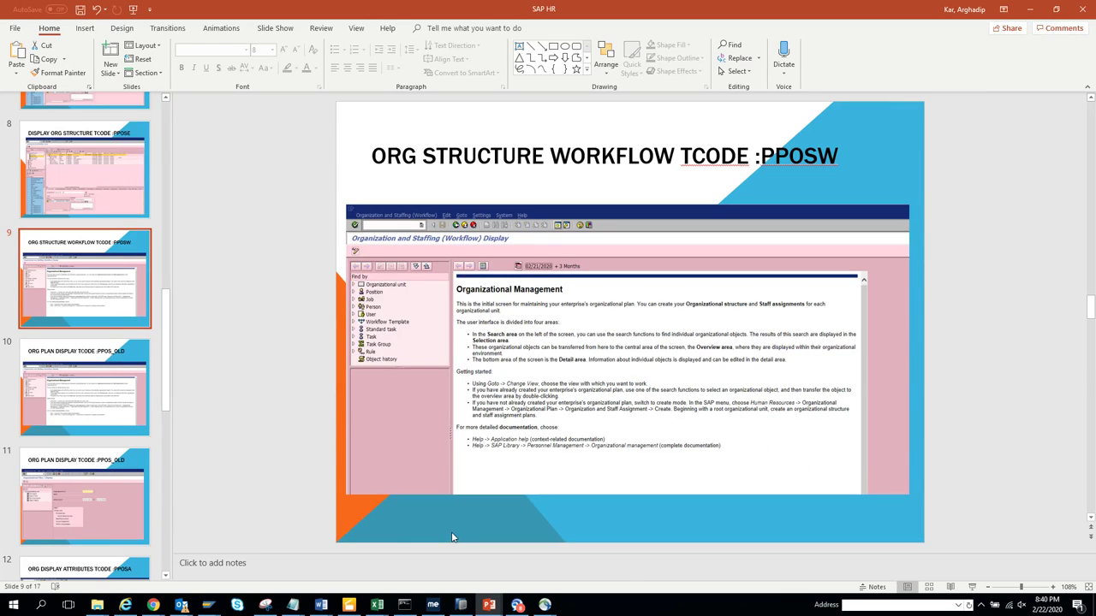
scroll(453, 537, "down", 1)
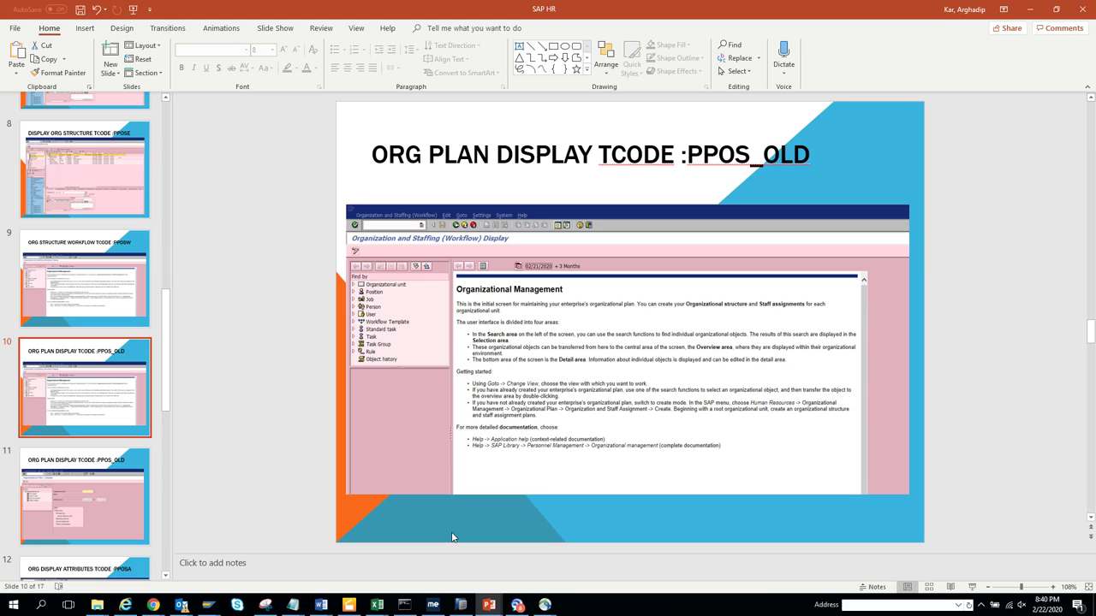
scroll(453, 537, "down", 1)
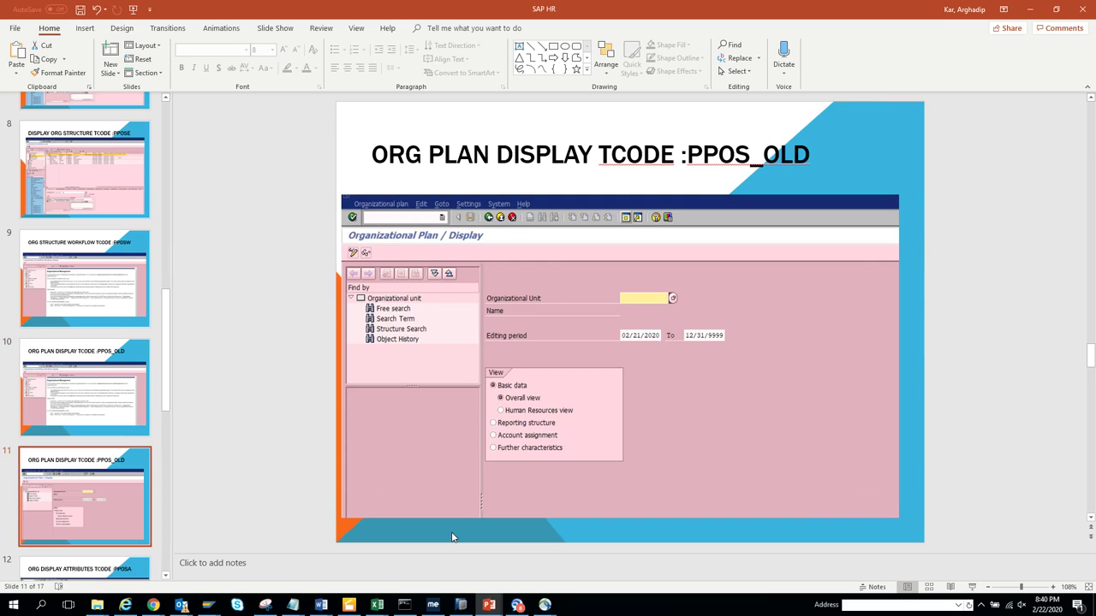
scroll(452, 537, "down", 1)
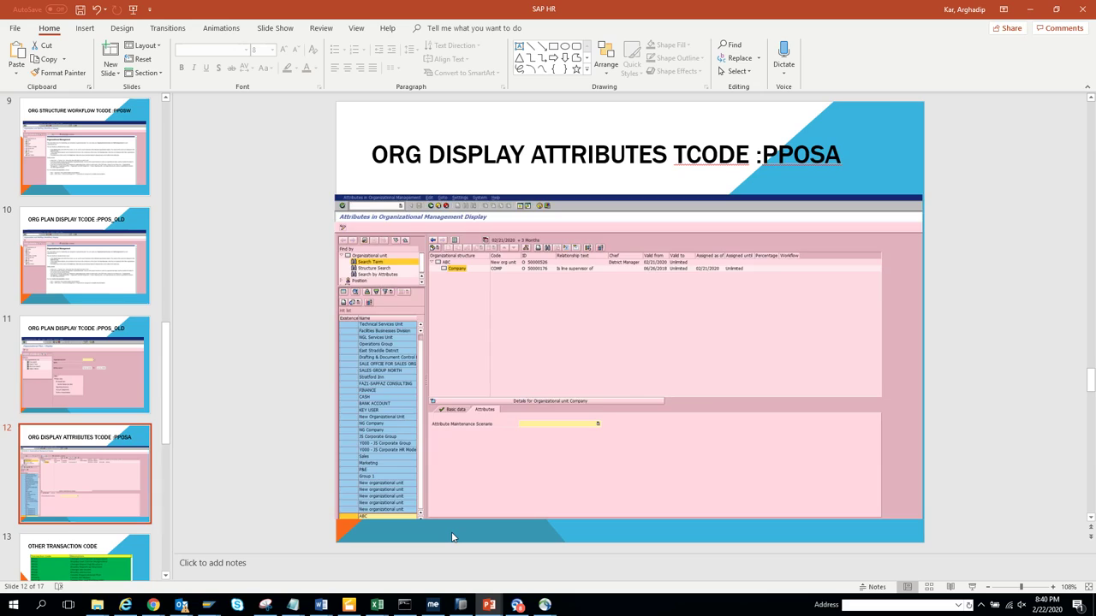
scroll(453, 538, "up", 1)
key("alt+Tab")
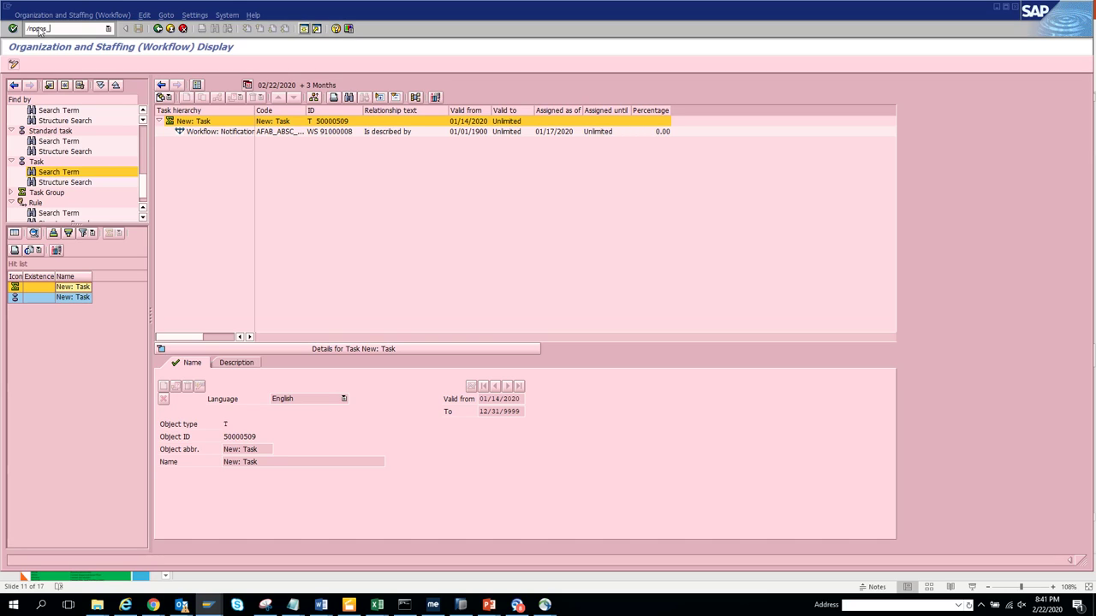
key("Return")
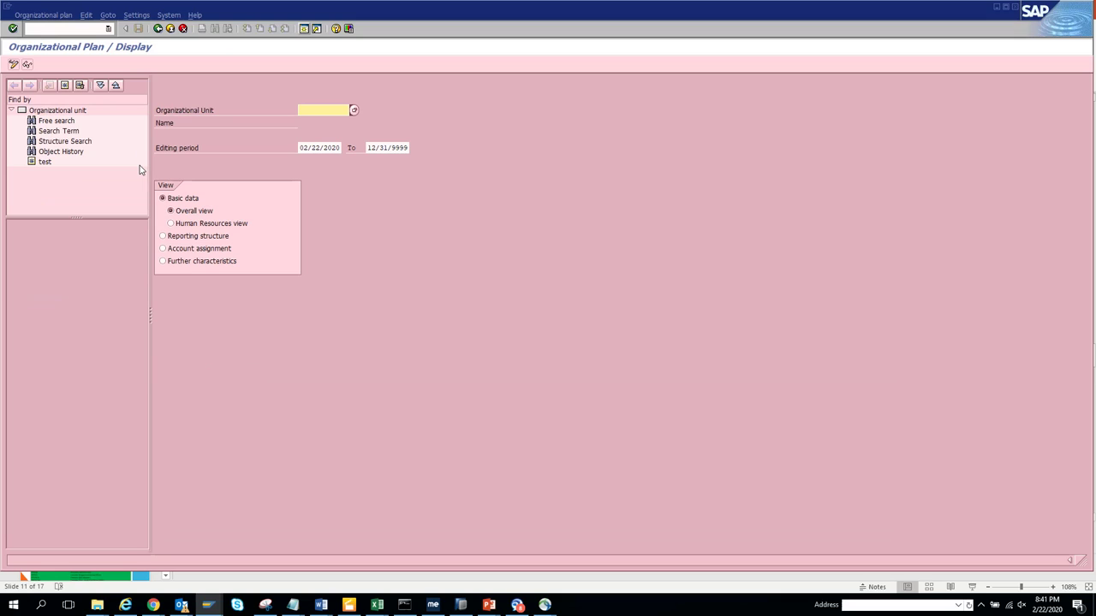
Search all organizational units with * and select IT Future HR Company as the organizational unit.
left_click(354, 111)
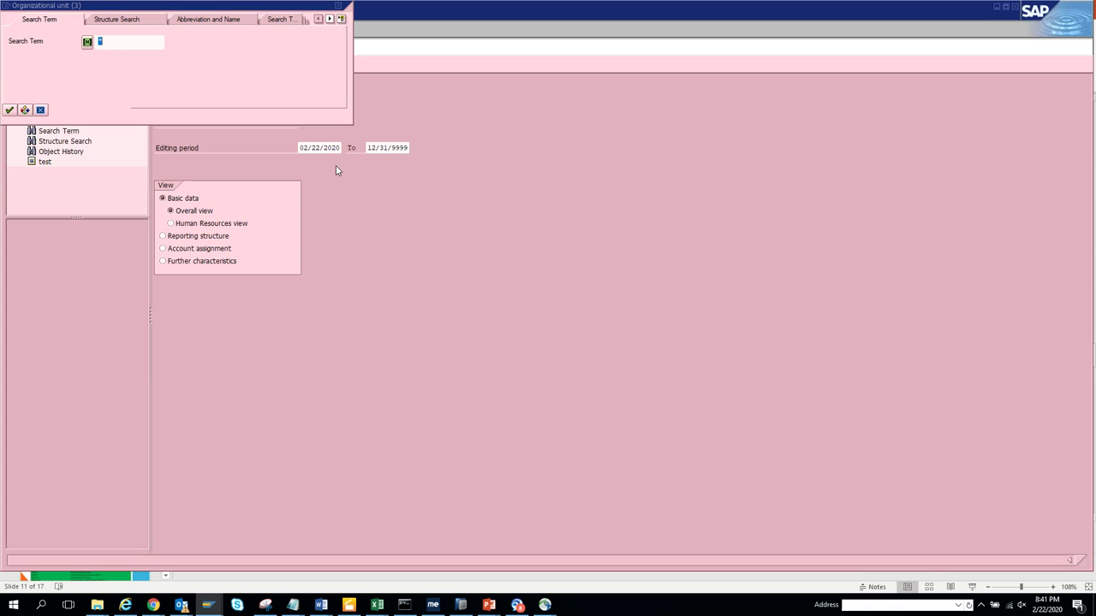
key("Return")
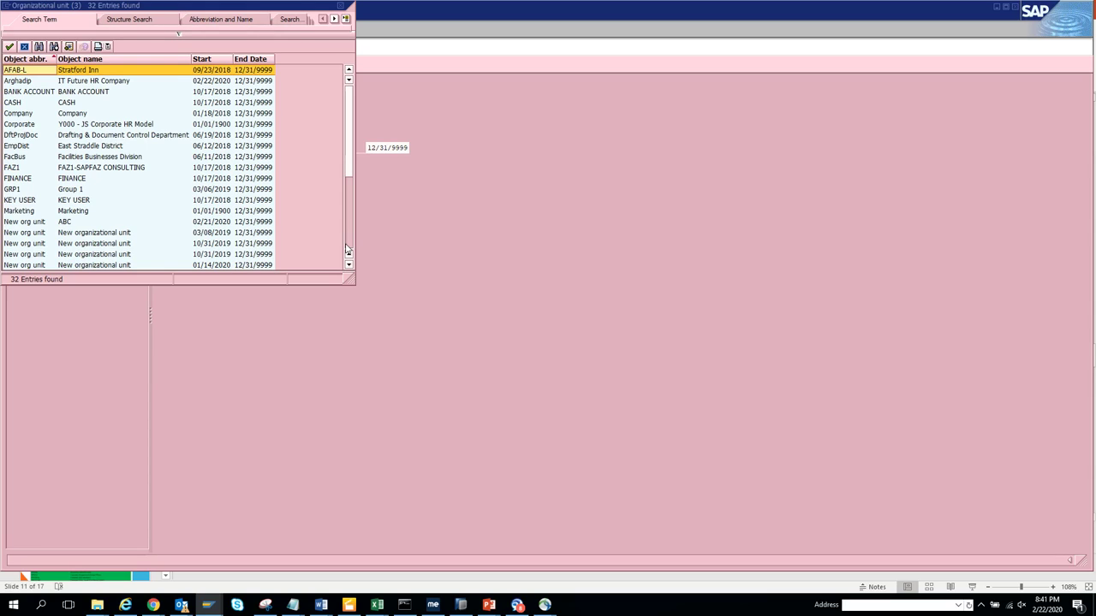
left_click(144, 85)
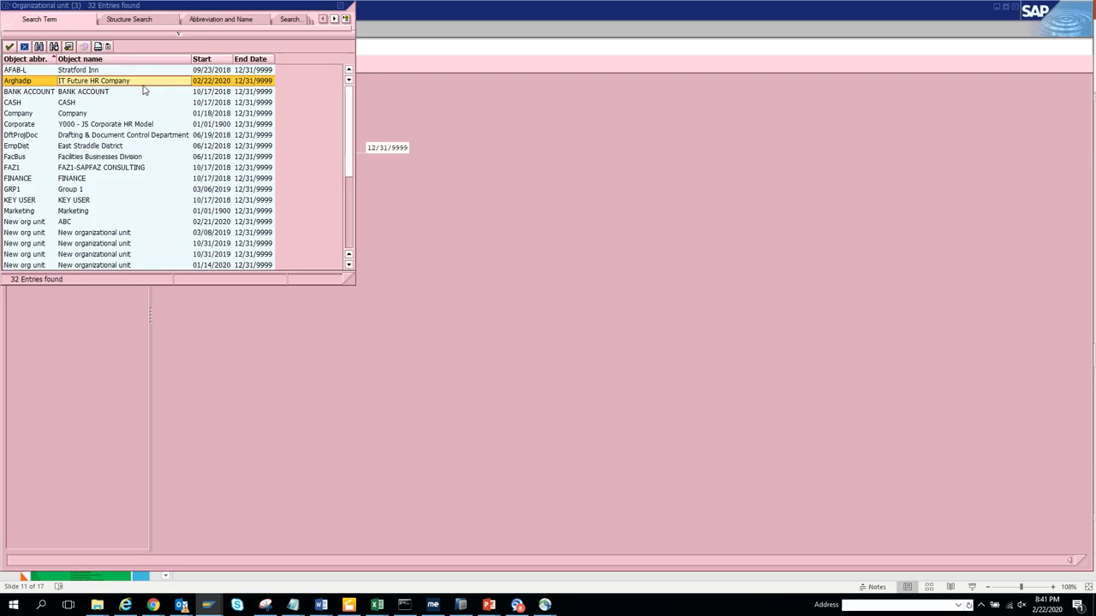
double_click(144, 89)
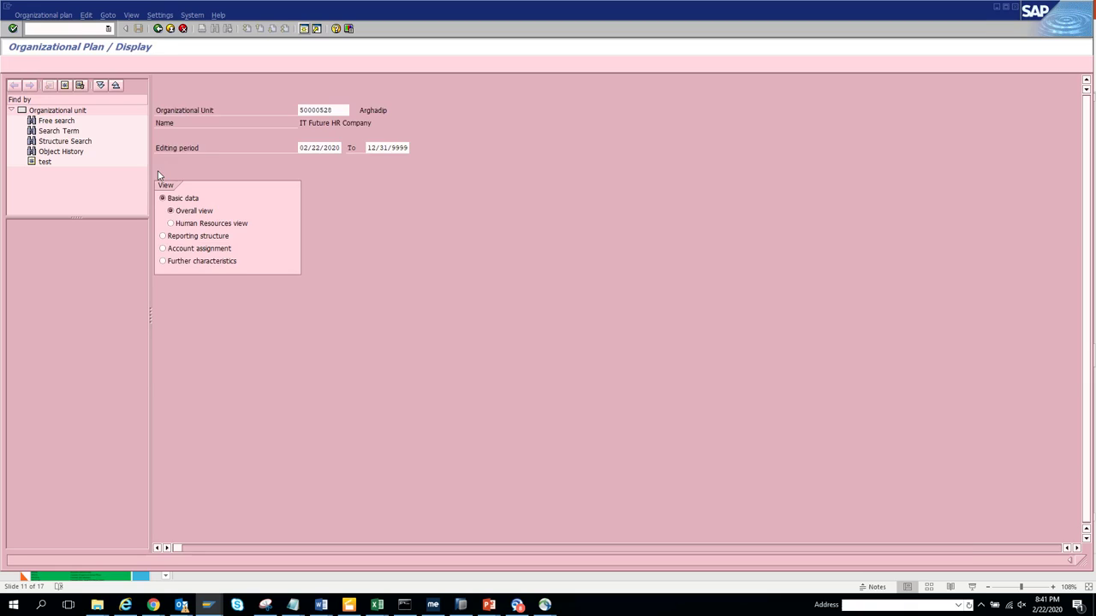
Display IT Future HR Company's organizational structure in the overall view with FINANCE expanded, and run the saved search test.
key("Return")
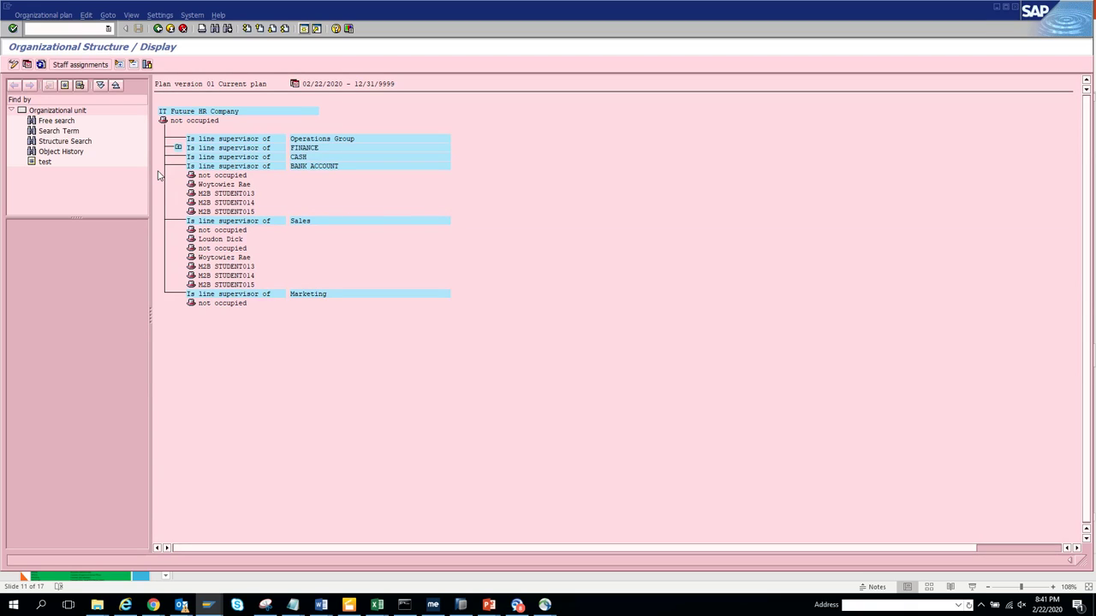
left_click(179, 148)
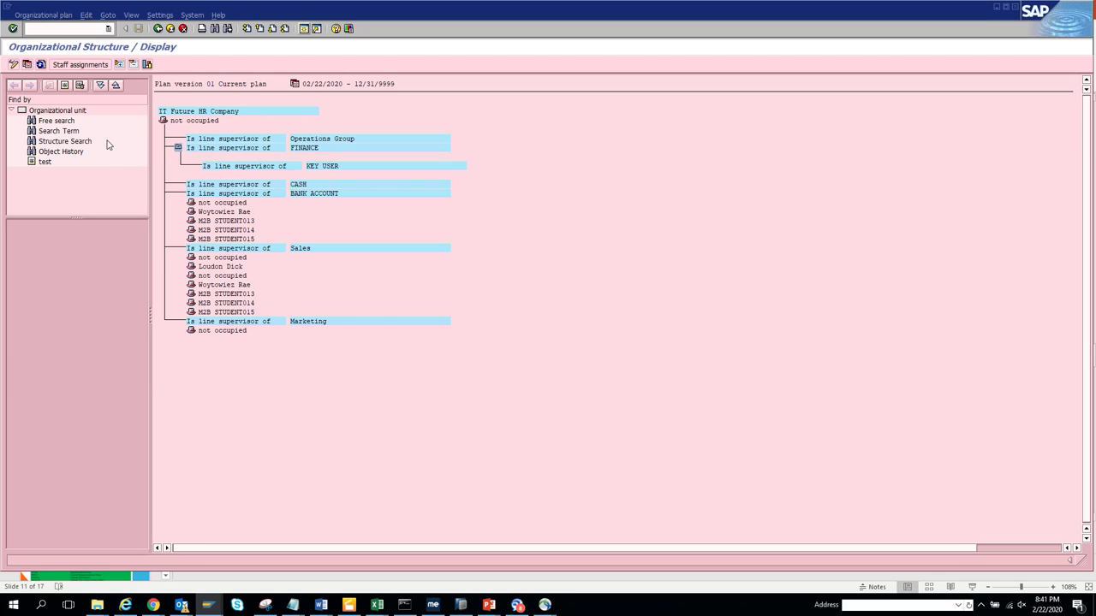
left_click(43, 162)
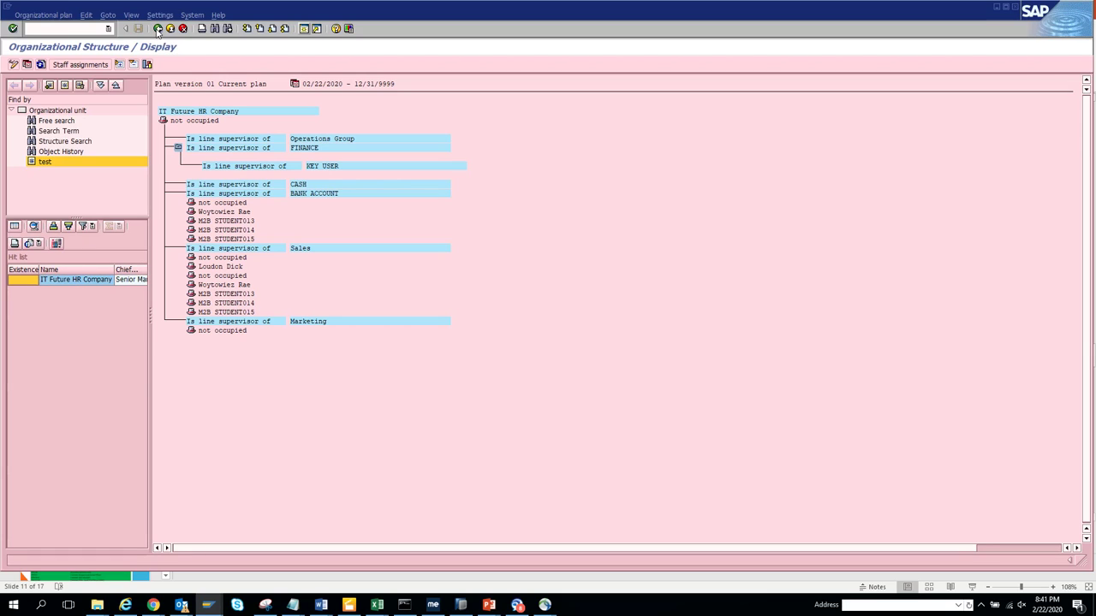
left_click(157, 28)
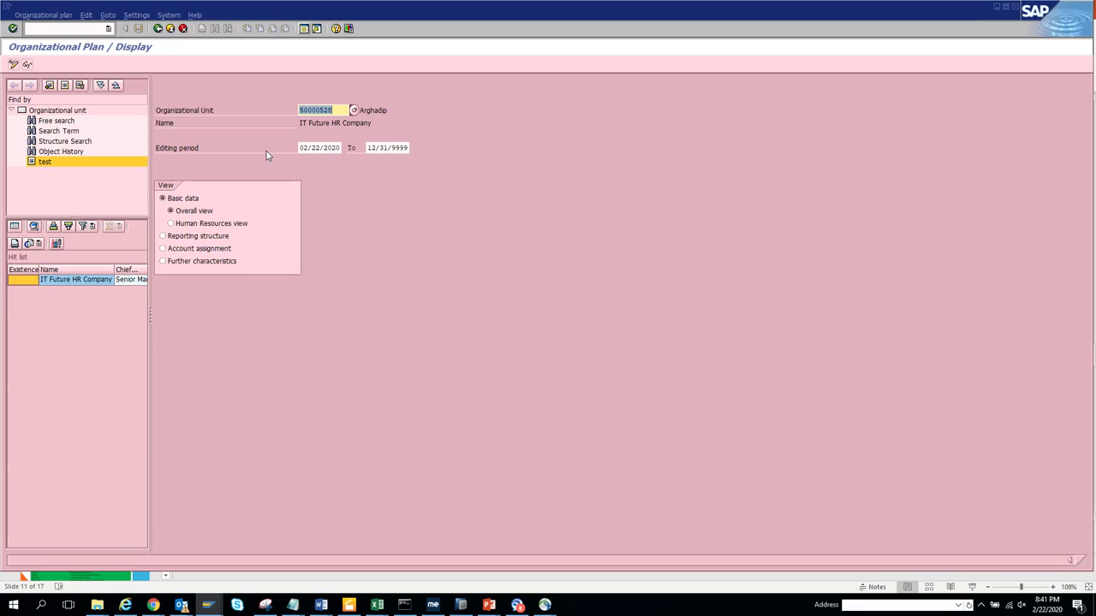
Display IT Future HR Company's structure in the Human Resources view and examine it as a structural graphic.
left_click(207, 224)
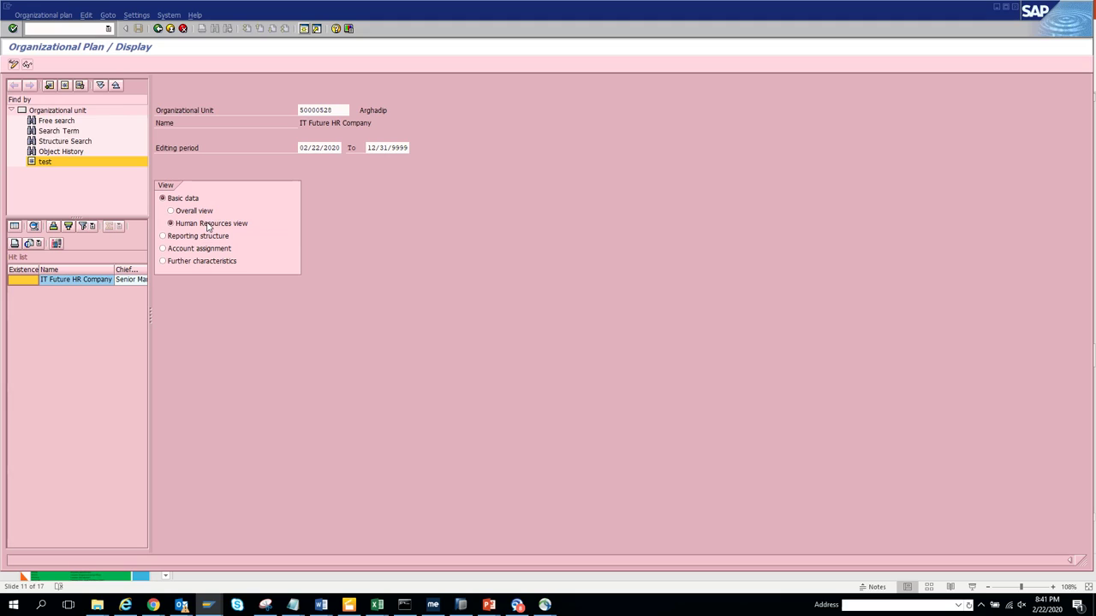
left_click(26, 86)
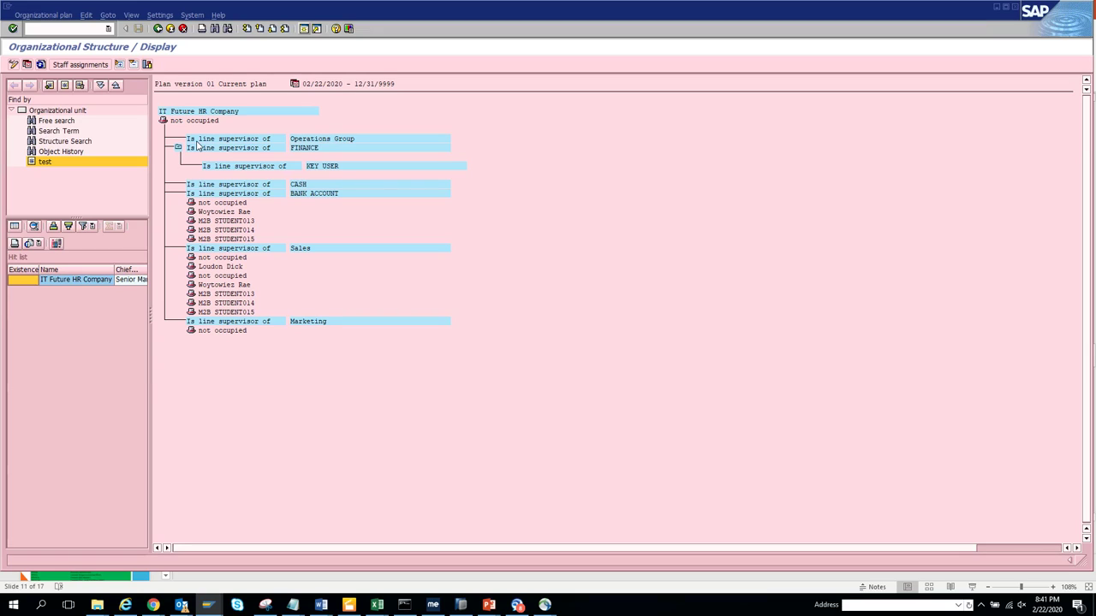
left_click(146, 65)
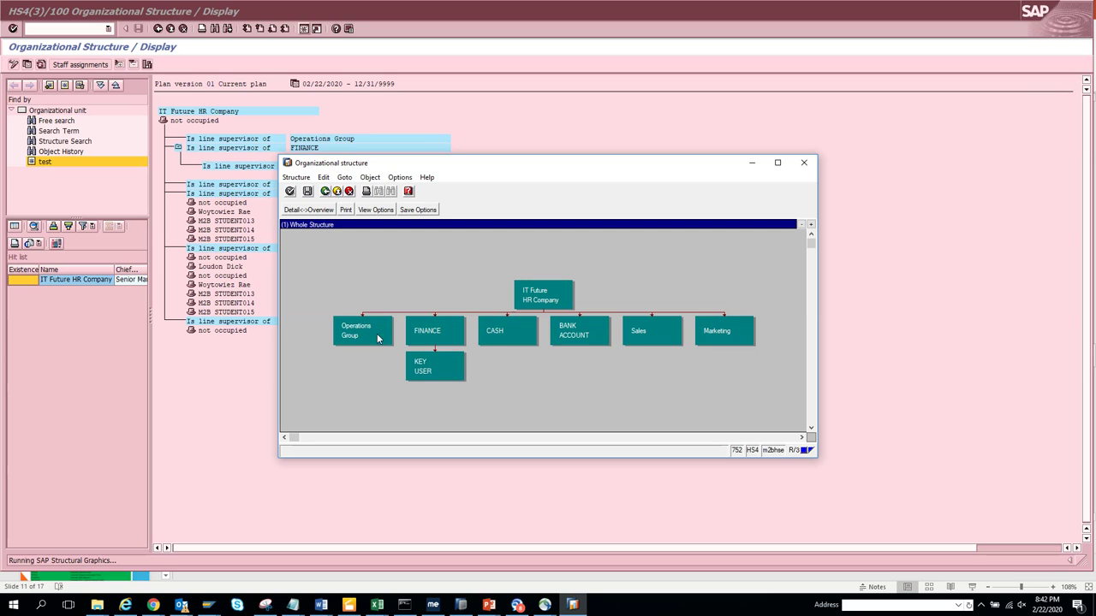
left_click(807, 168)
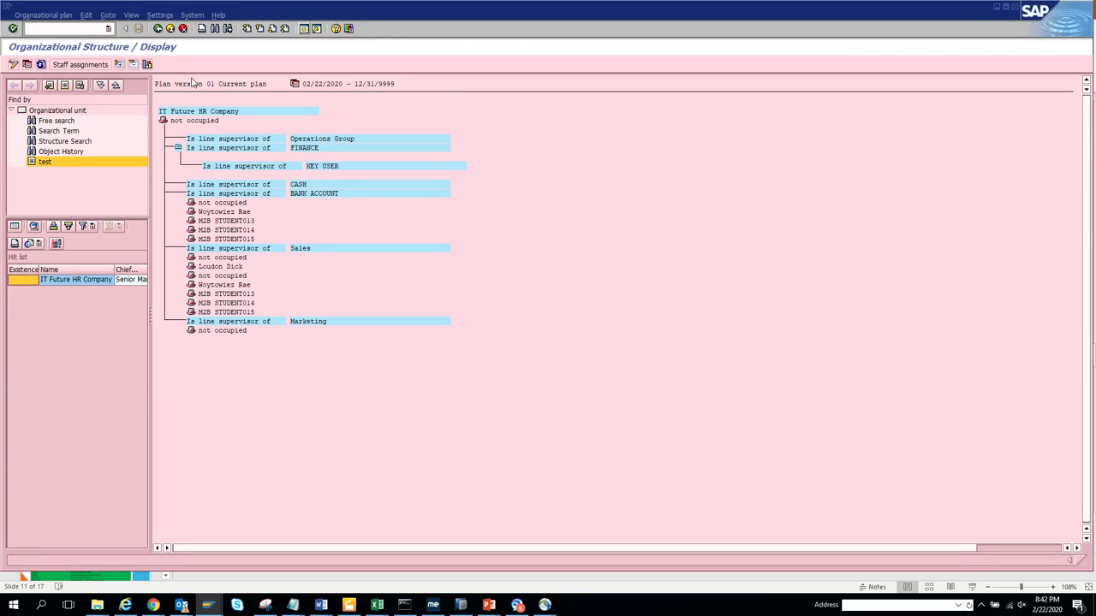
left_click(157, 28)
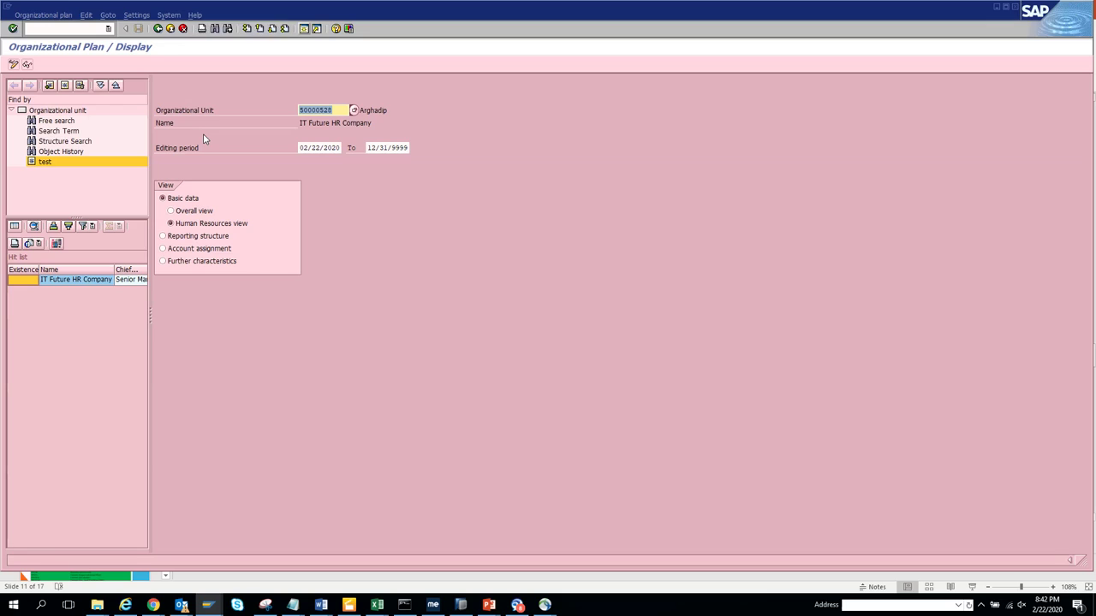
Display the staff assignments of IT Future HR Company from the overall view and examine them as a structural graphic.
left_click(190, 211)
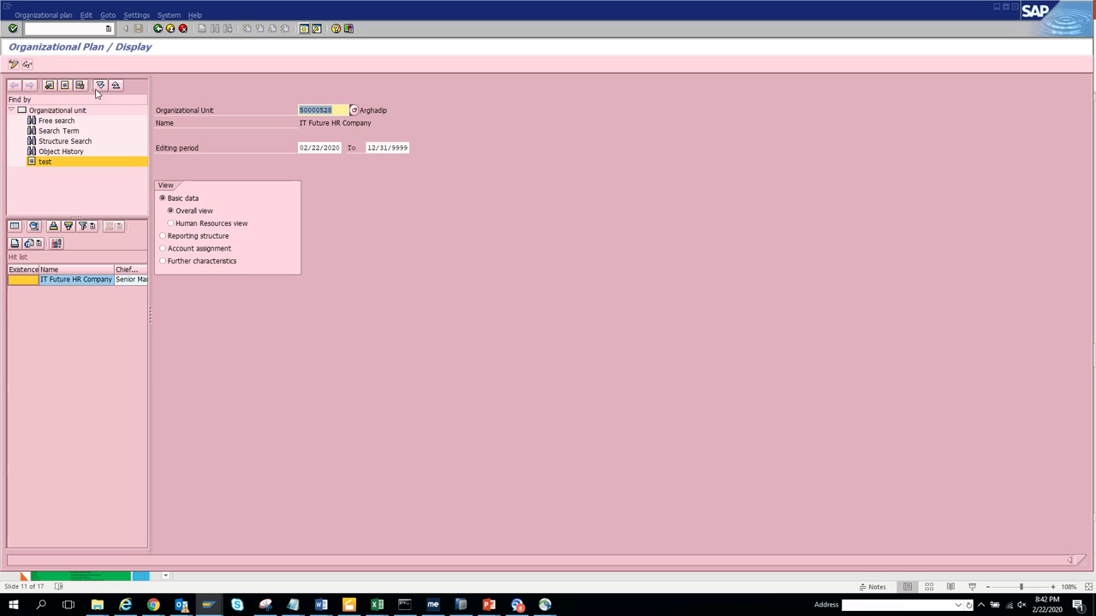
key("Return")
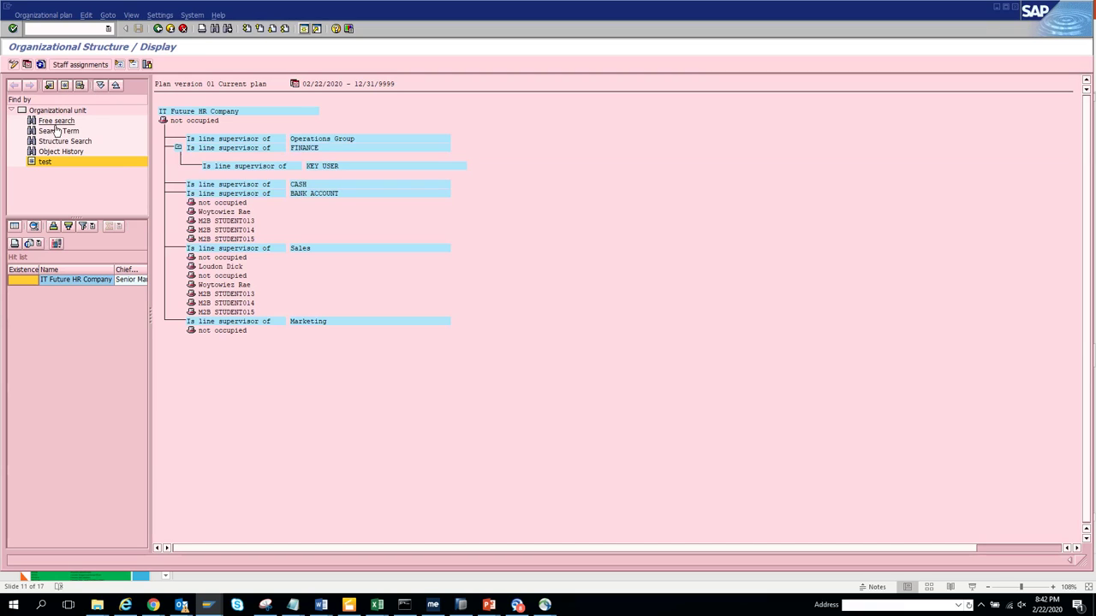
left_click(90, 68)
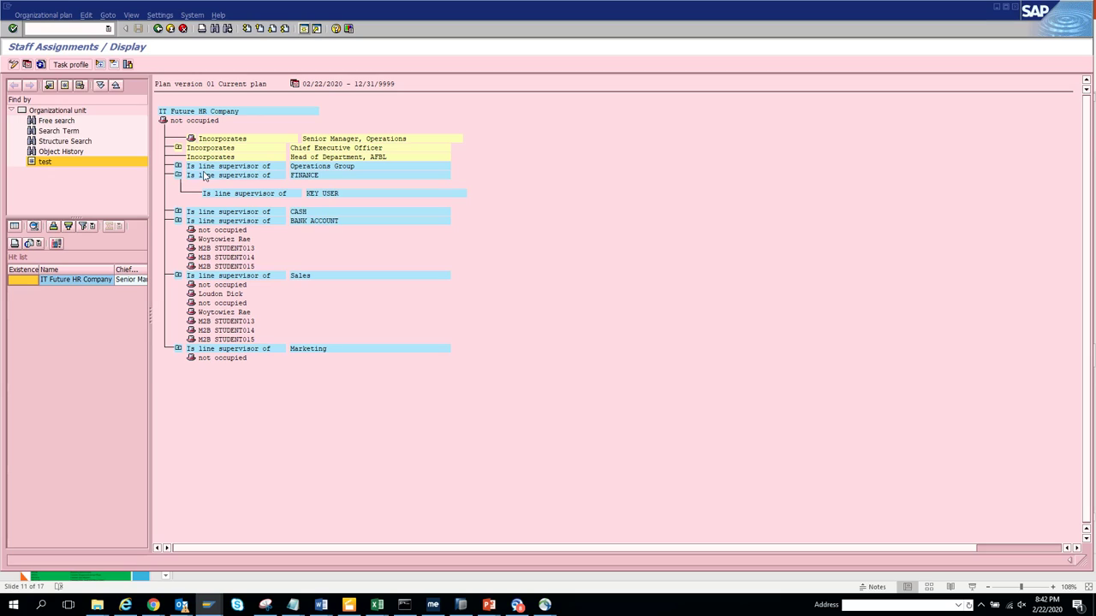
left_click(120, 65)
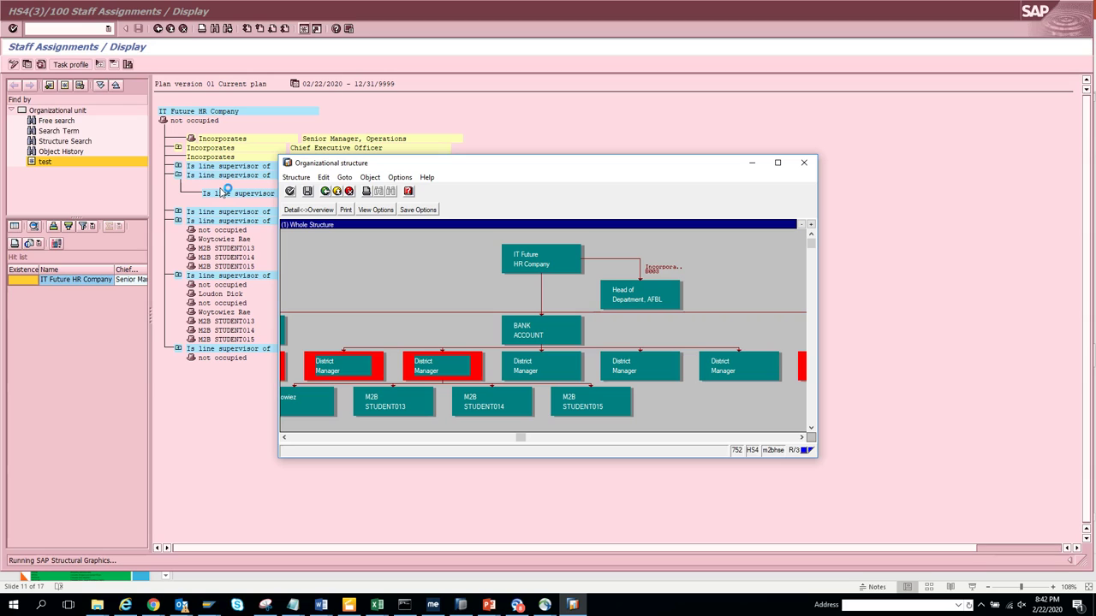
left_click(778, 164)
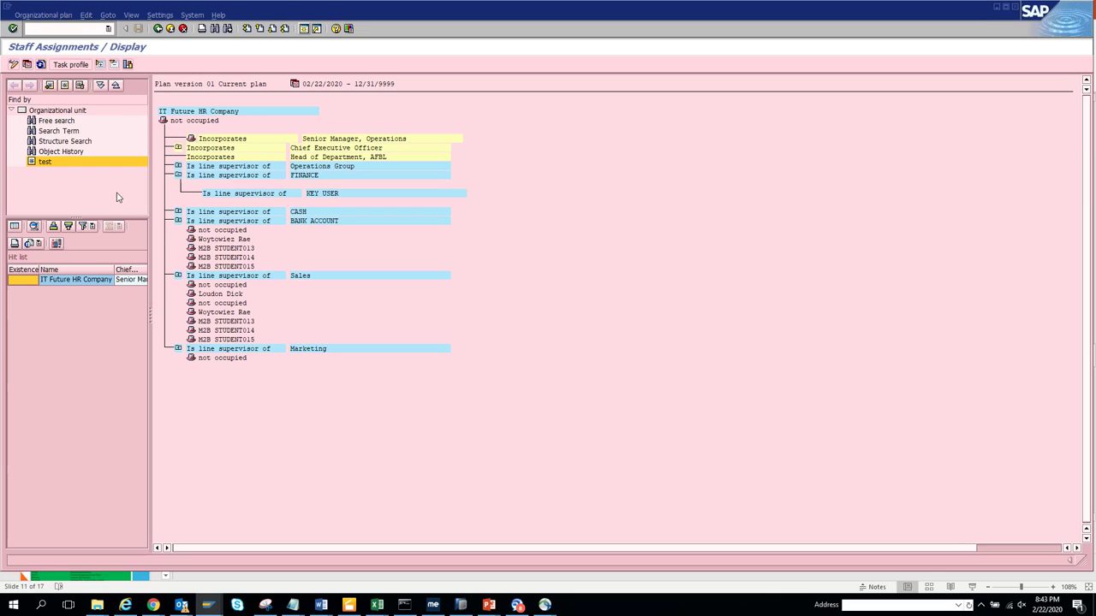
Try to display the task profile from the staff assignments and return to the Organizational Plan initial screen.
left_click(85, 65)
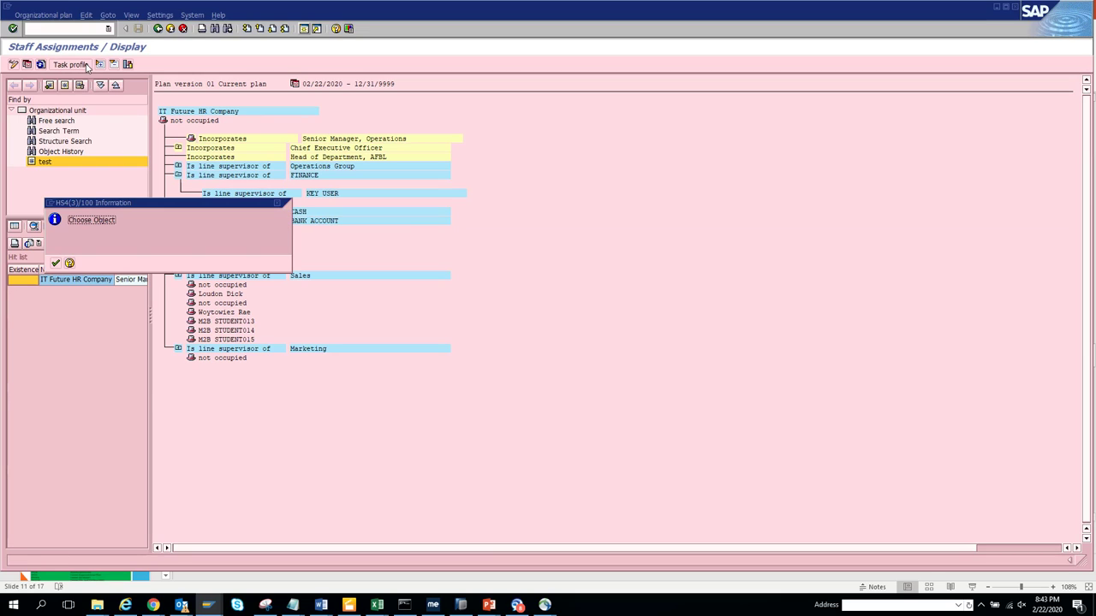
left_click(56, 264)
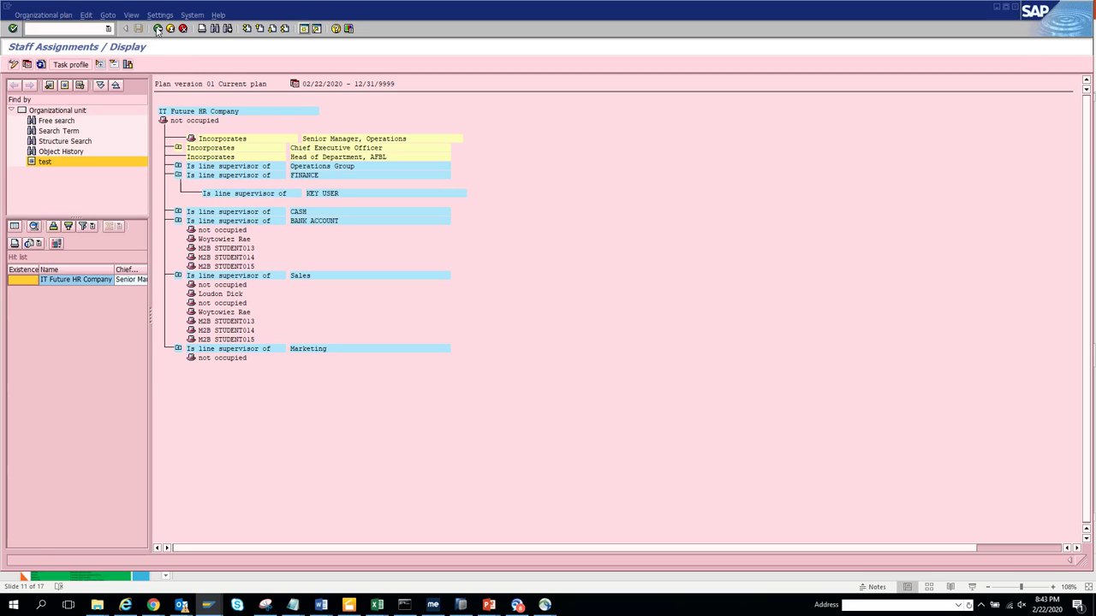
left_click(158, 30)
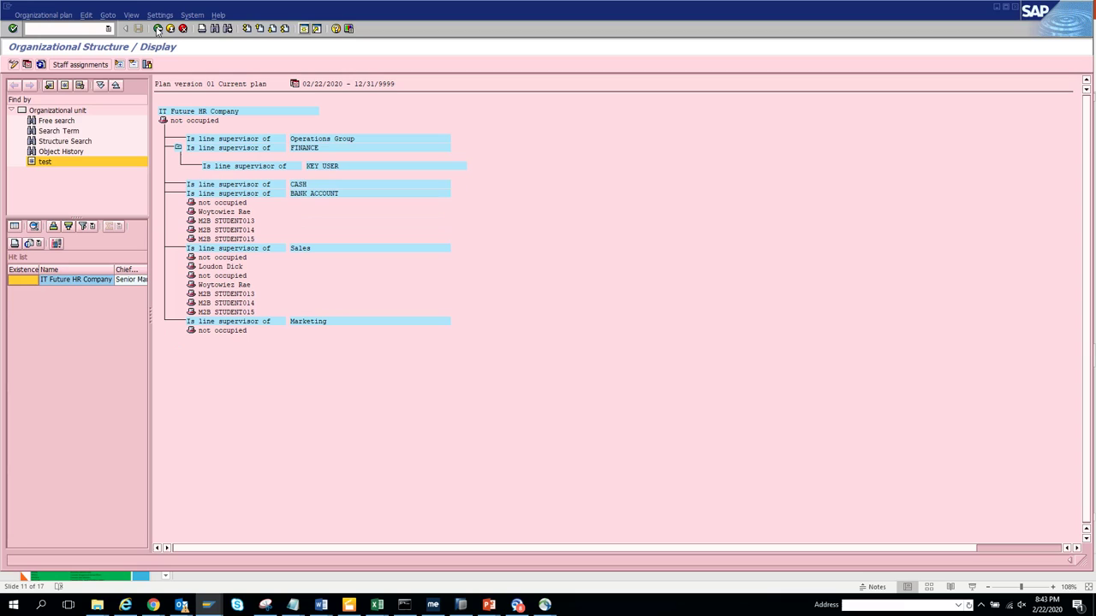
left_click(157, 30)
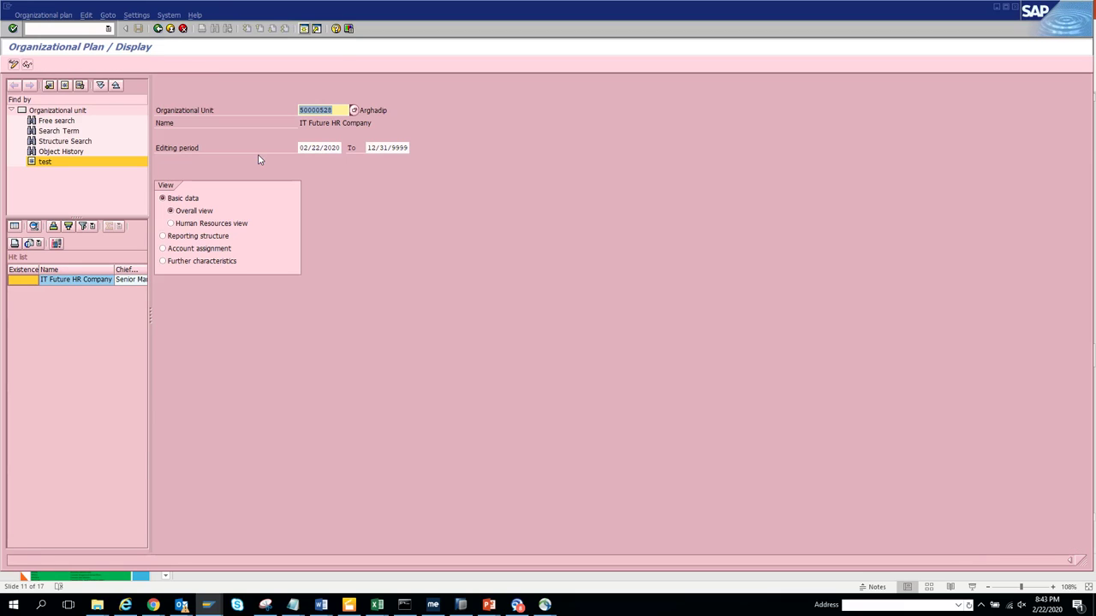
Display the reporting structure of IT Future HR Company and return to the Organizational Plan initial screen.
left_click(200, 237)
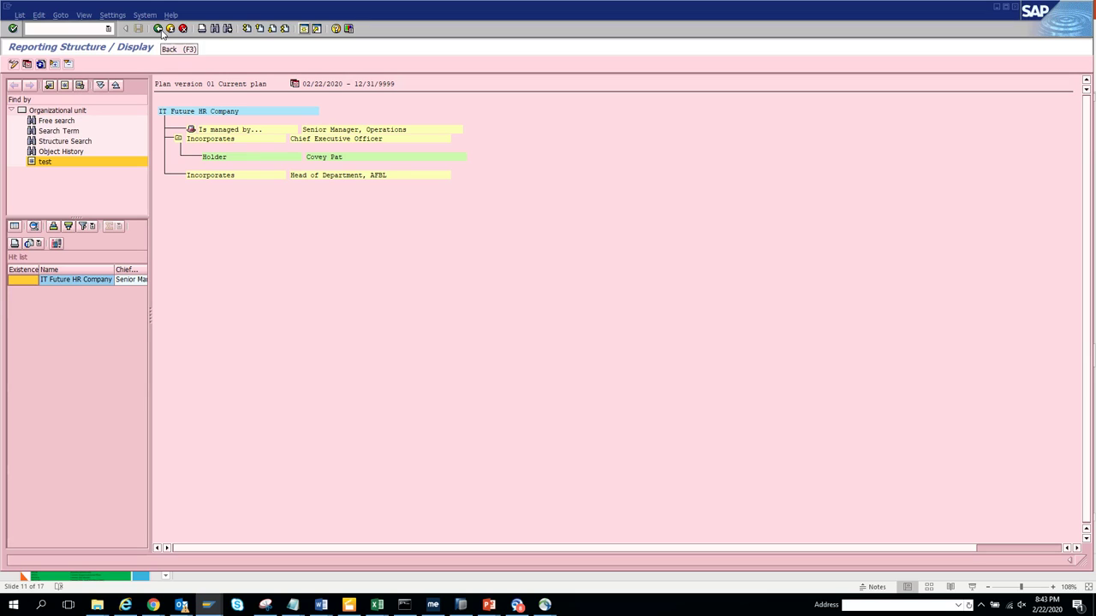
left_click(97, 286)
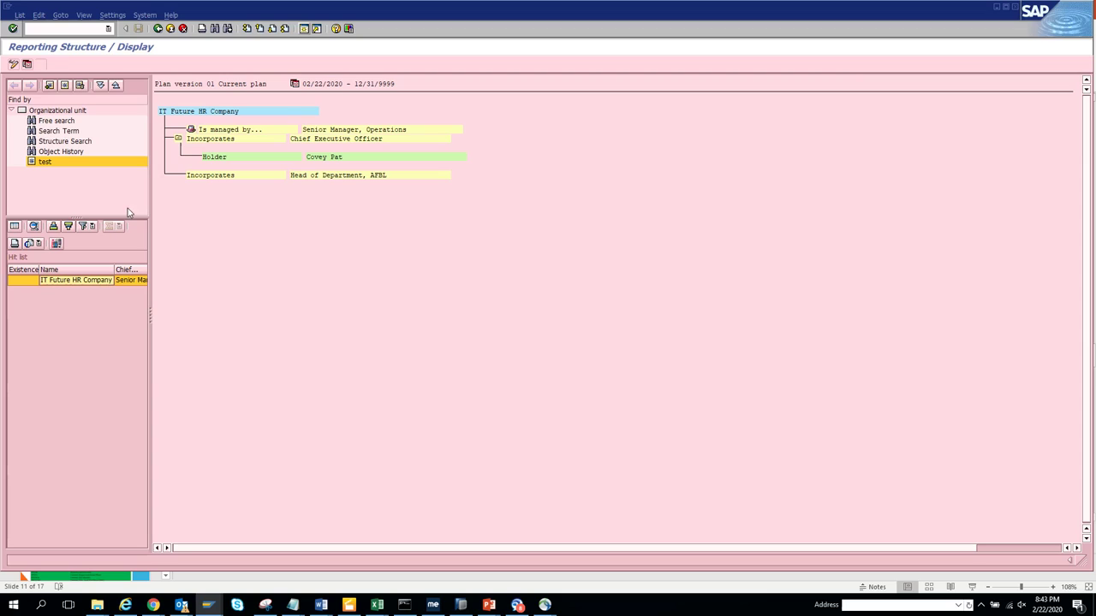
left_click(158, 28)
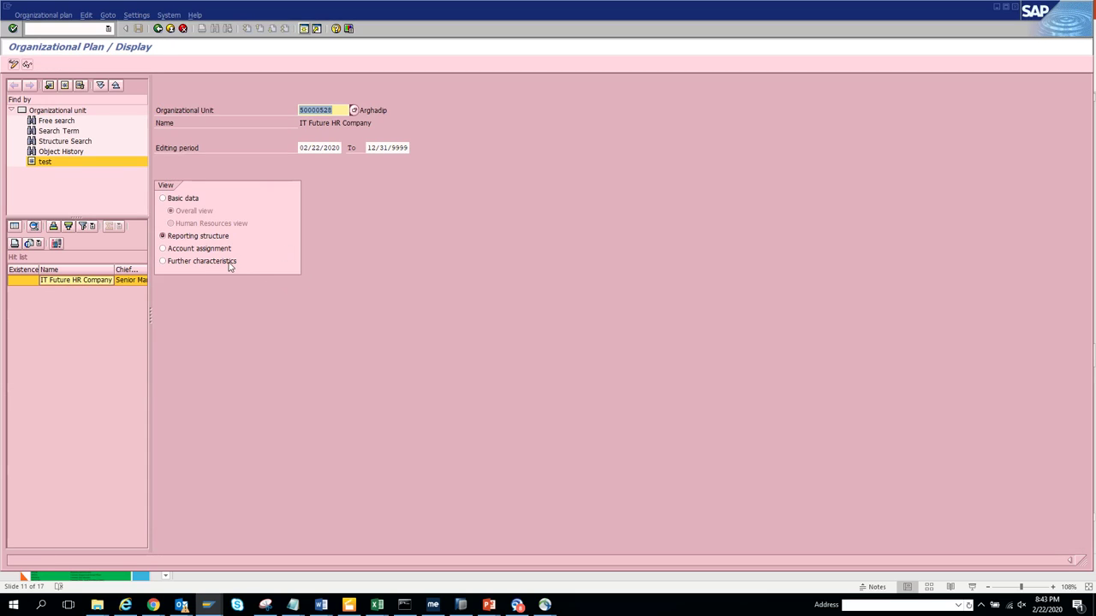
Display the further characteristics of IT Future HR Company and try to view its required positions.
left_click(227, 262)
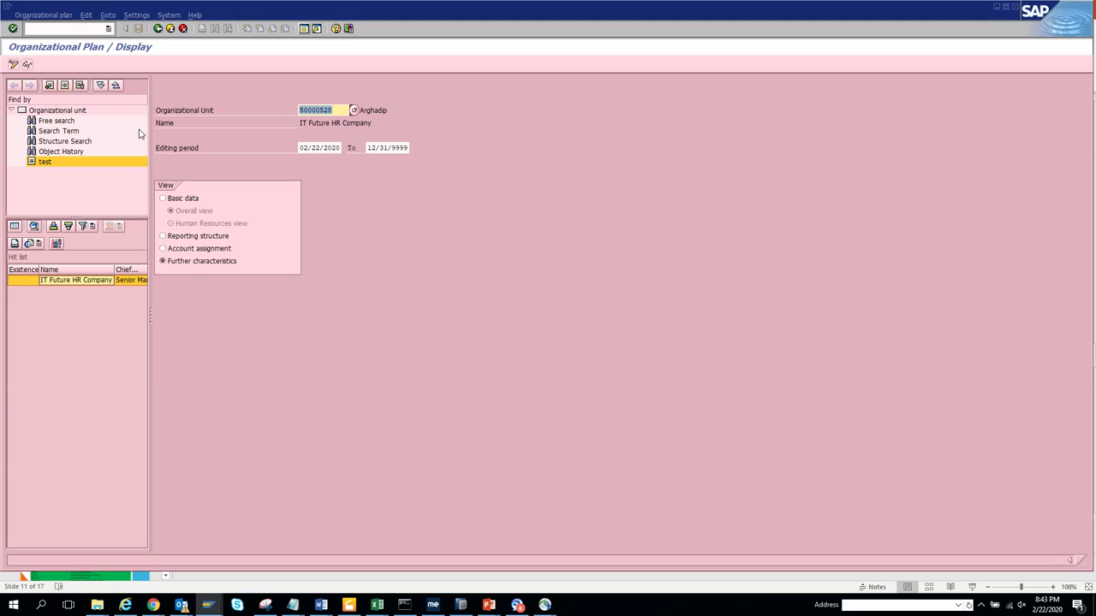
left_click(25, 66)
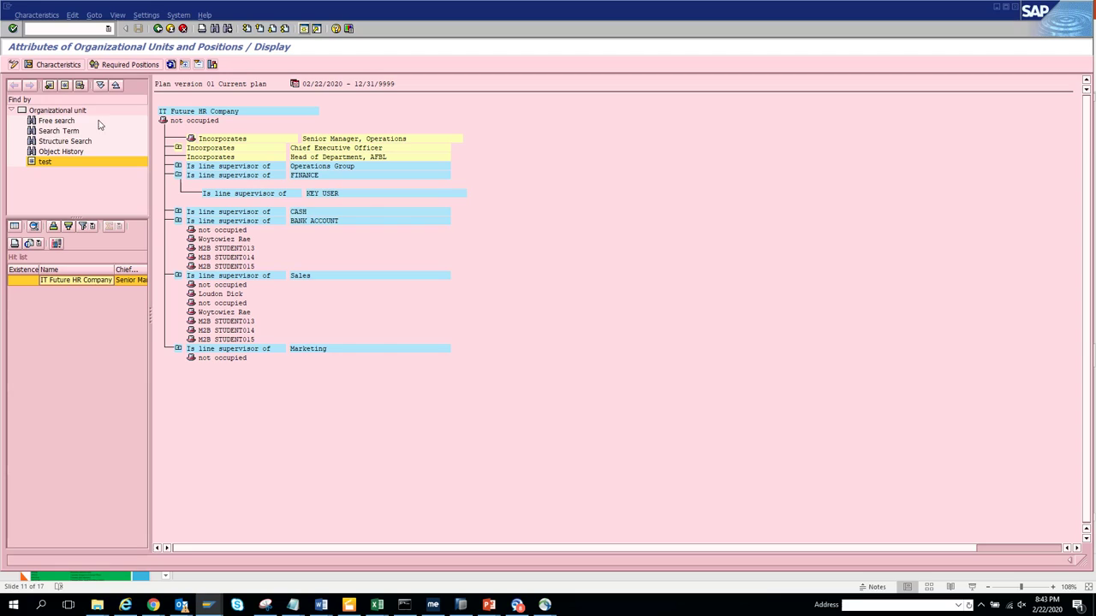
left_click(151, 65)
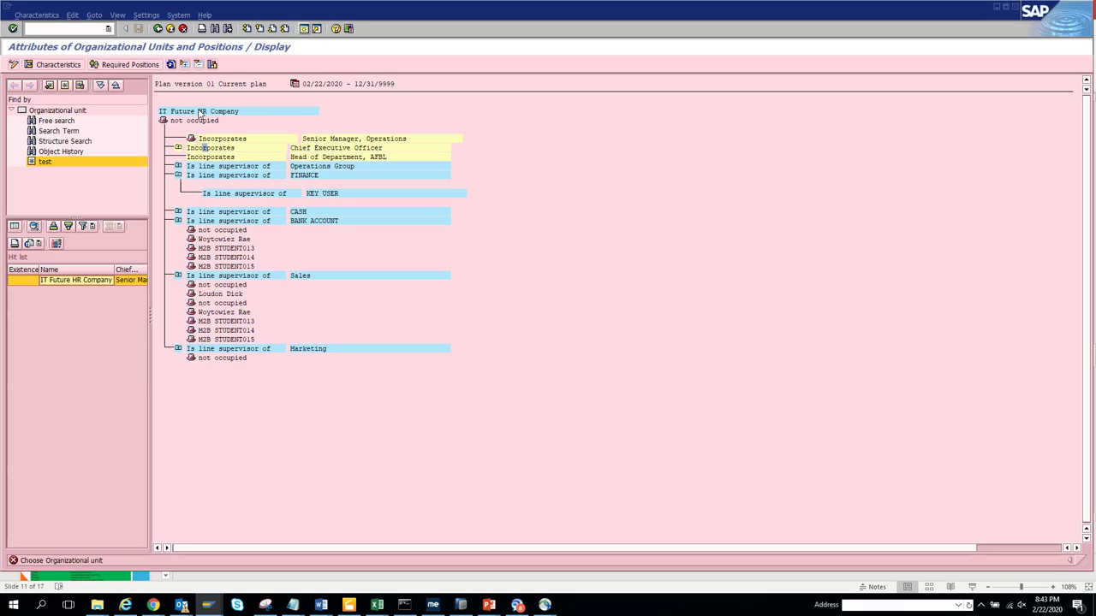
left_click(129, 66)
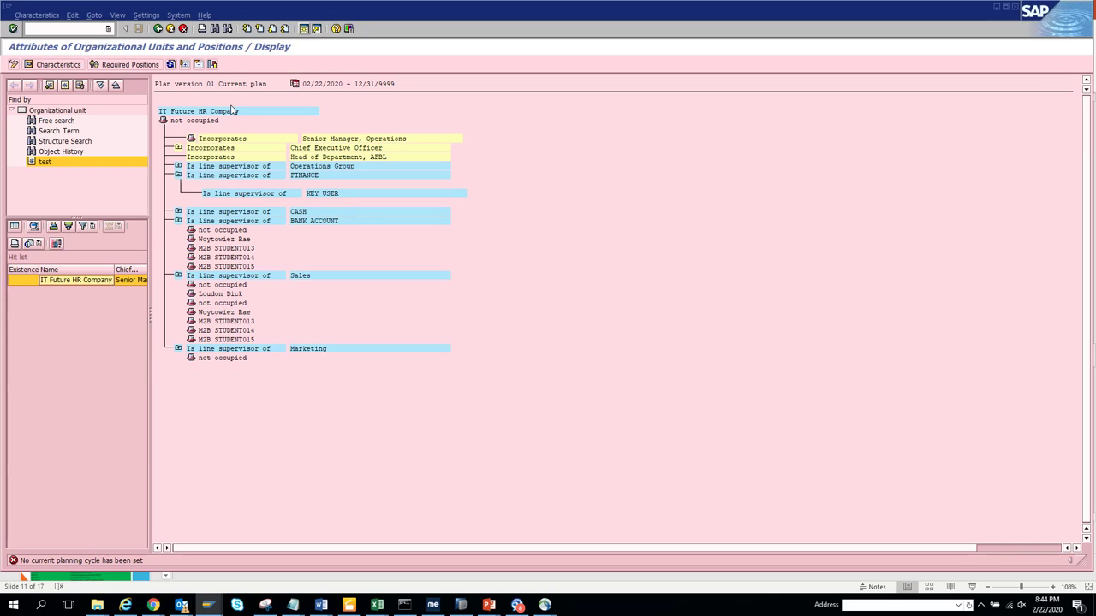
Display IT Future HR Company's attribute structure as a maximized structural graphic with the following mode set to Center.
key("shift+F8")
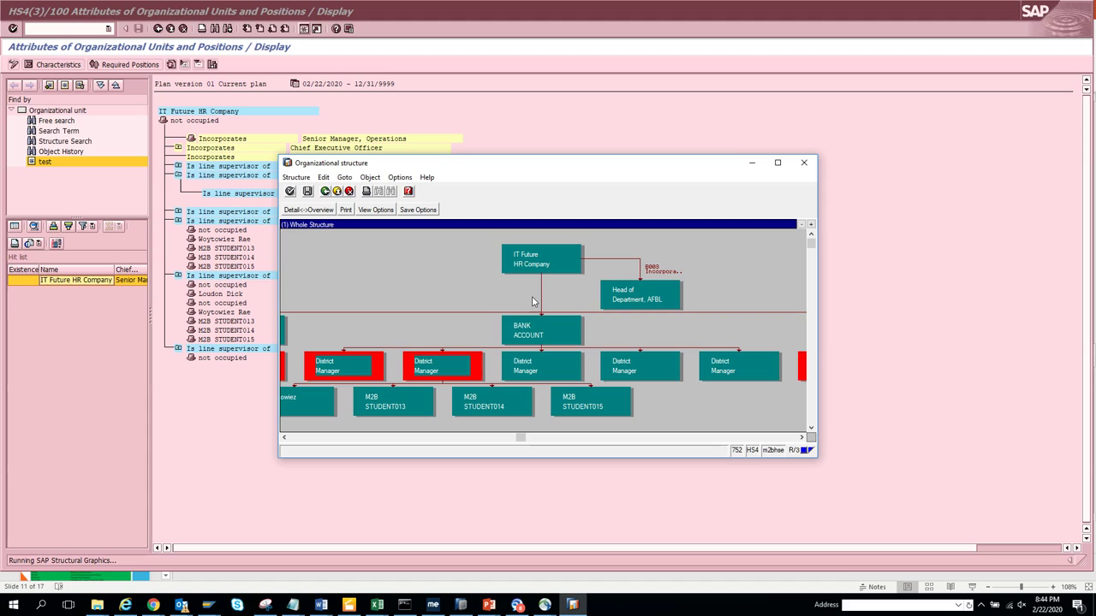
left_click(383, 206)
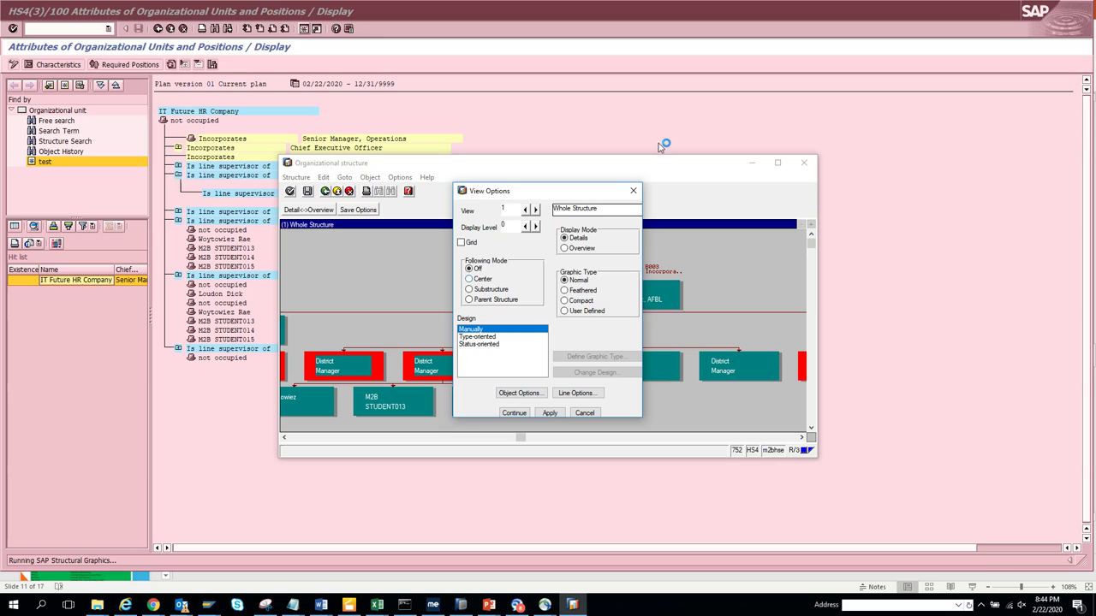
left_click(584, 414)
left_click(776, 163)
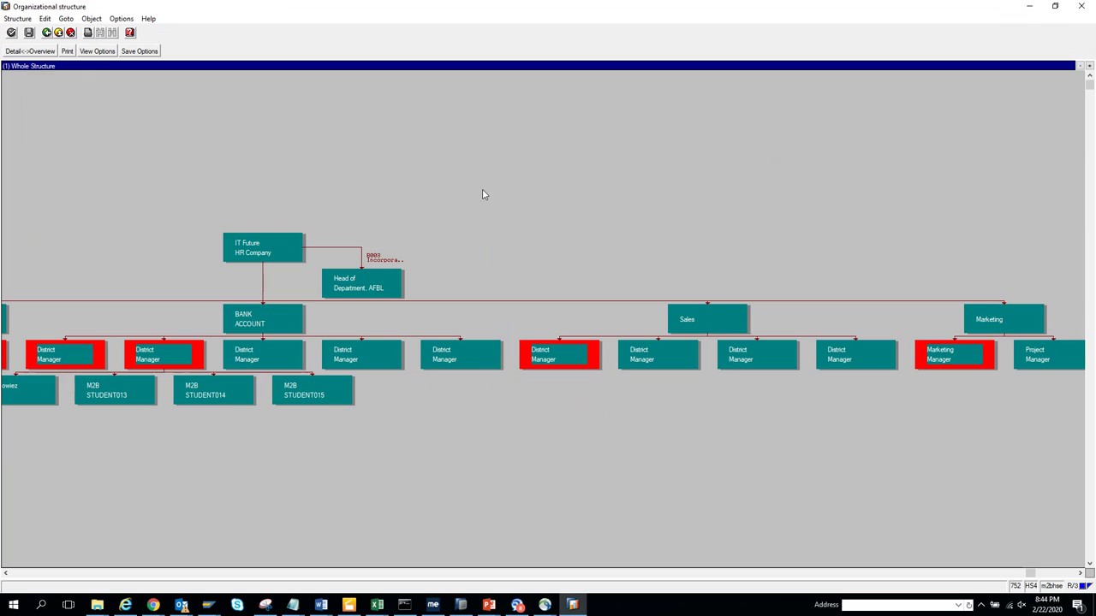
left_click(97, 51)
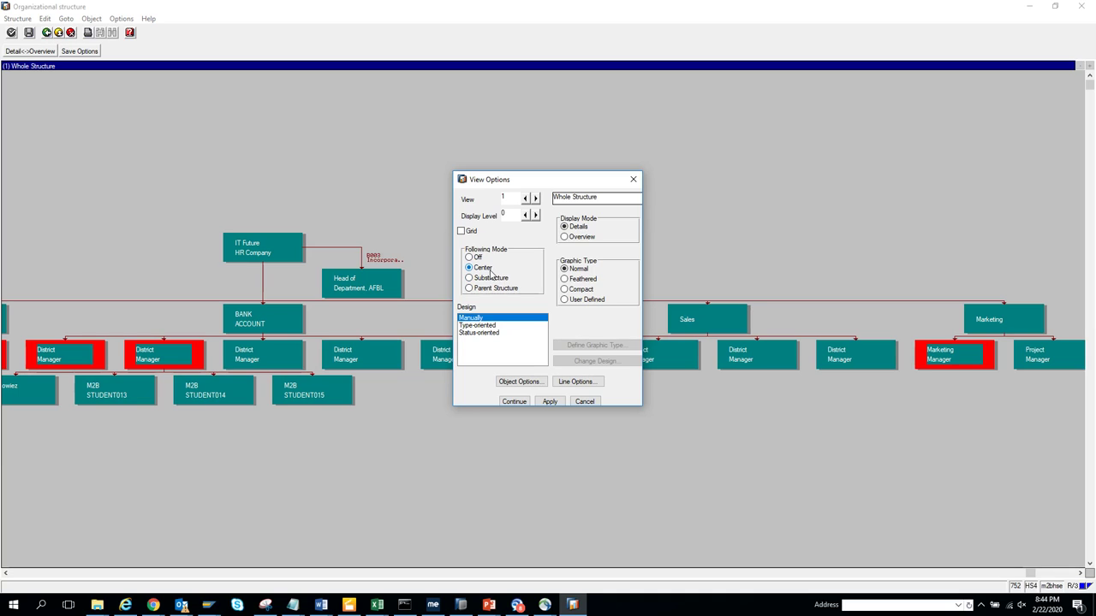
left_click(514, 402)
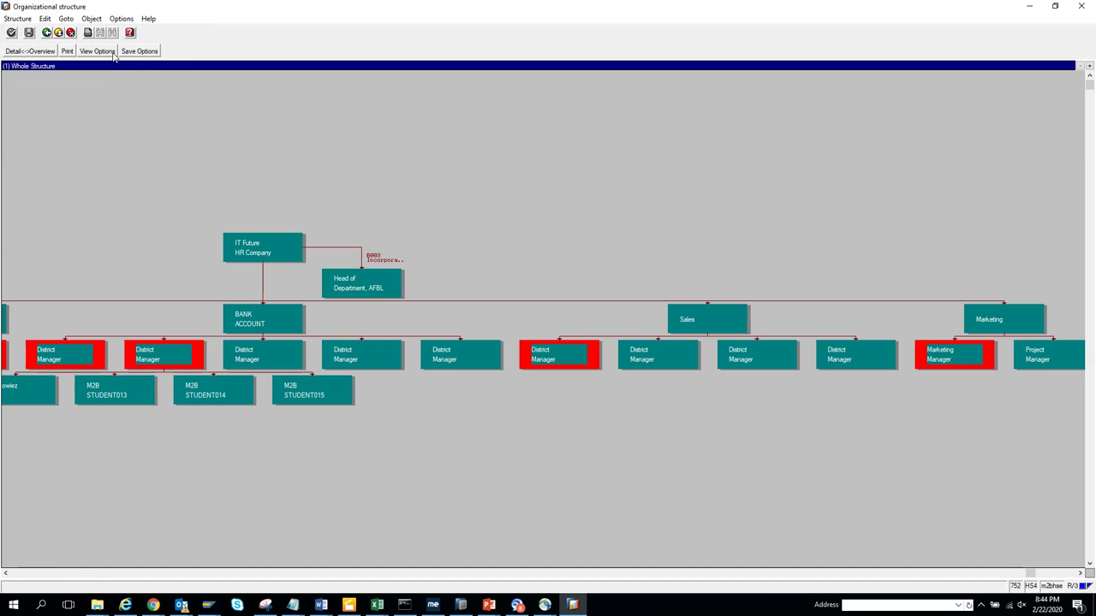
Switch the structural graphic's display mode to Overview.
left_click(111, 52)
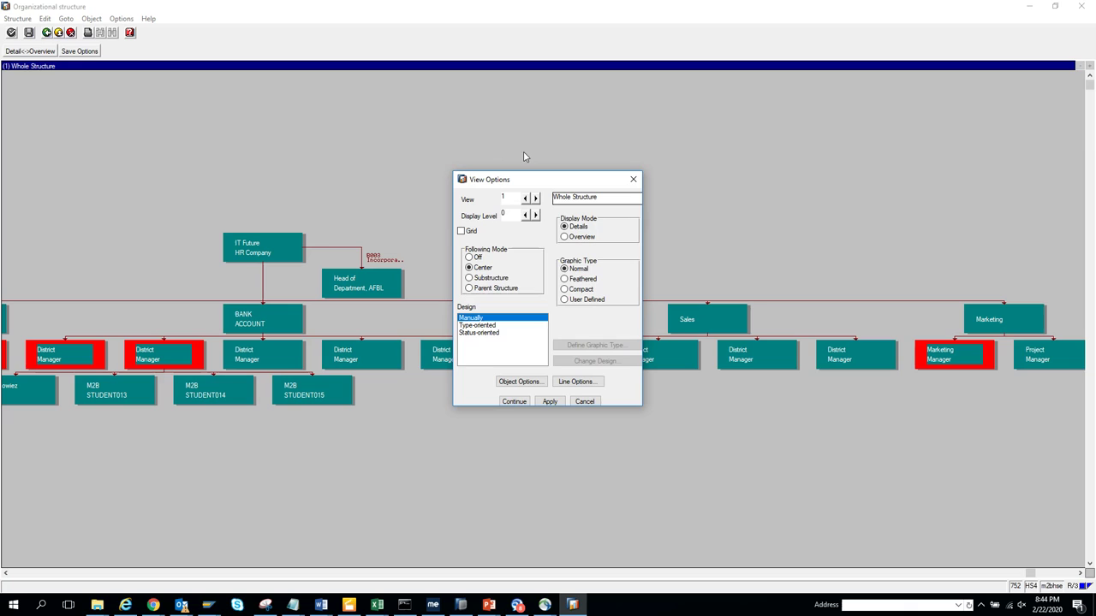
left_click(572, 239)
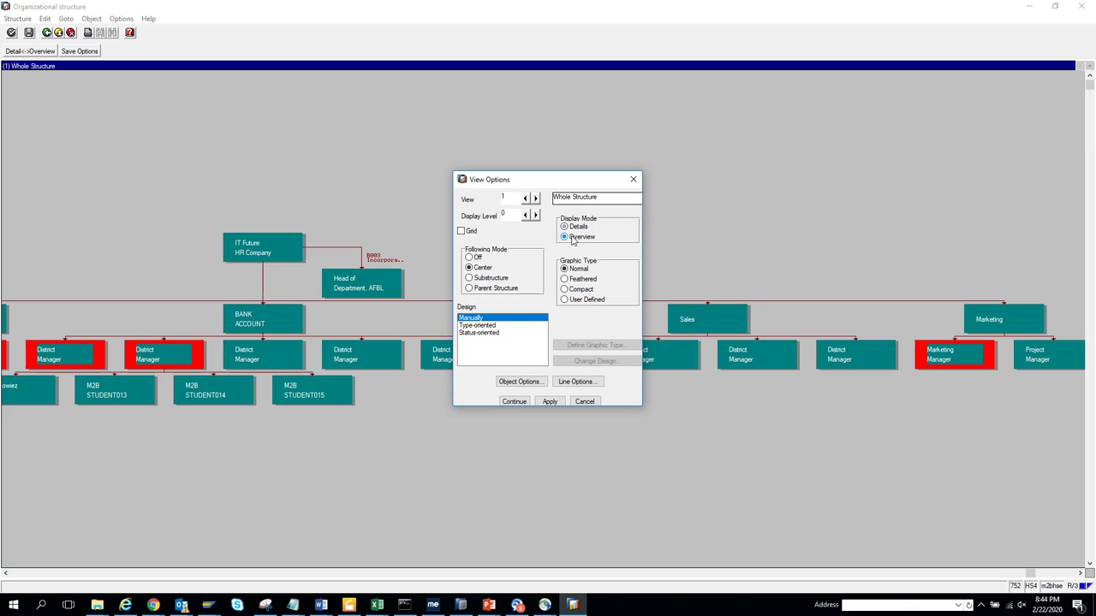
left_click(515, 401)
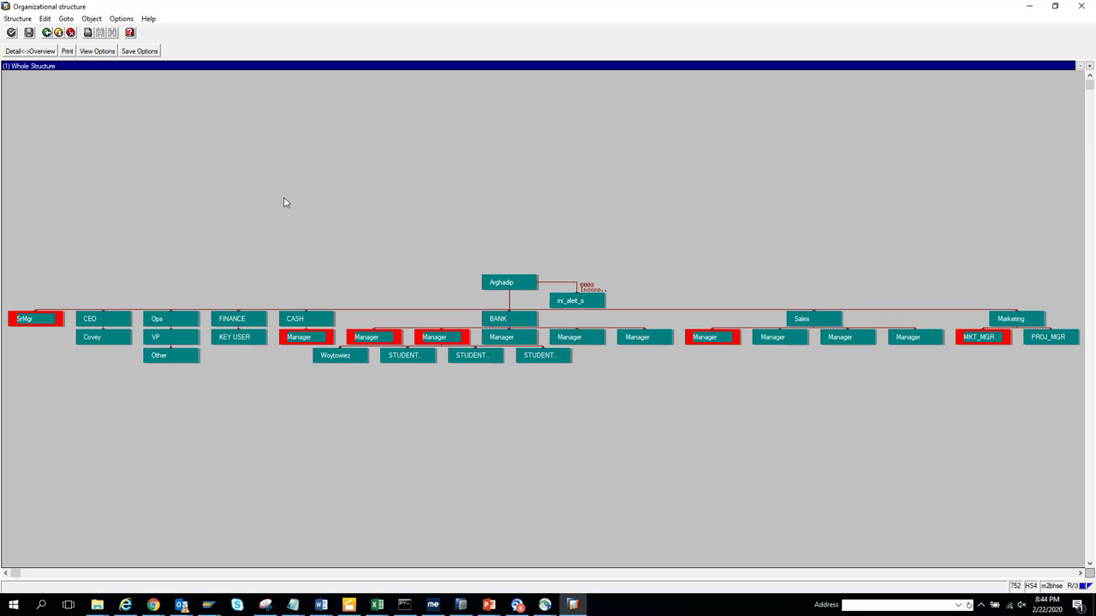
Return the structural graphic to Details mode and view it in the Compact and Feathered graphic types.
left_click(97, 51)
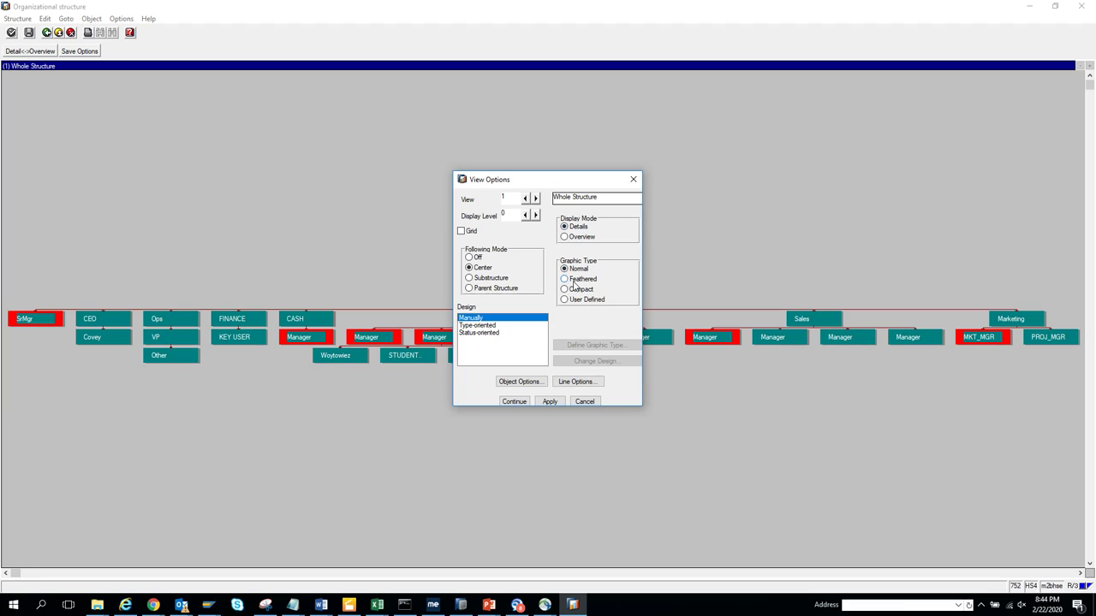
left_click(516, 402)
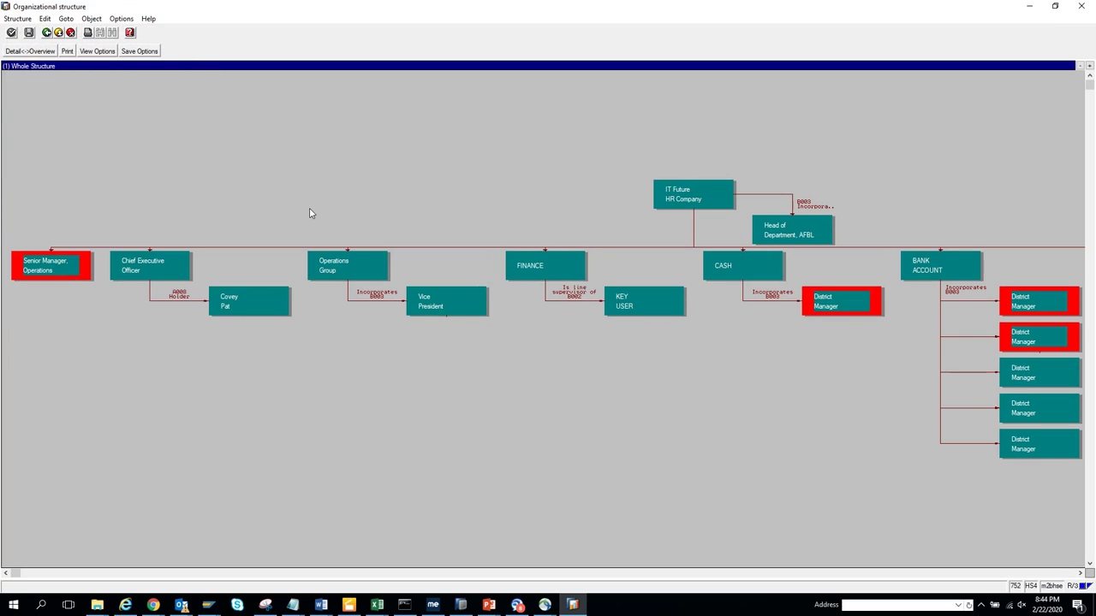
left_click(96, 51)
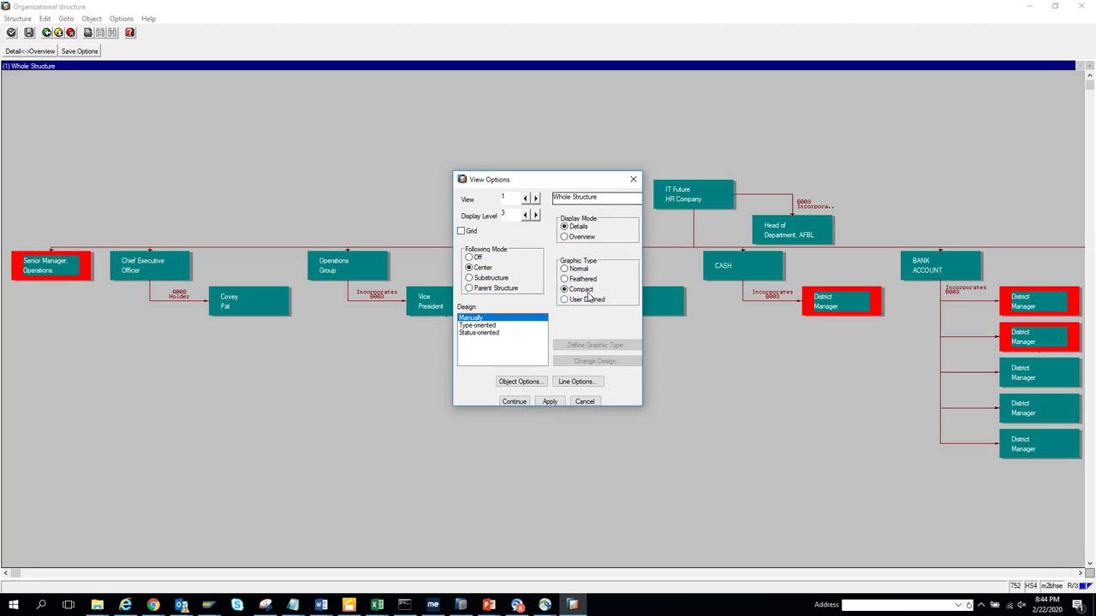
left_click(591, 280)
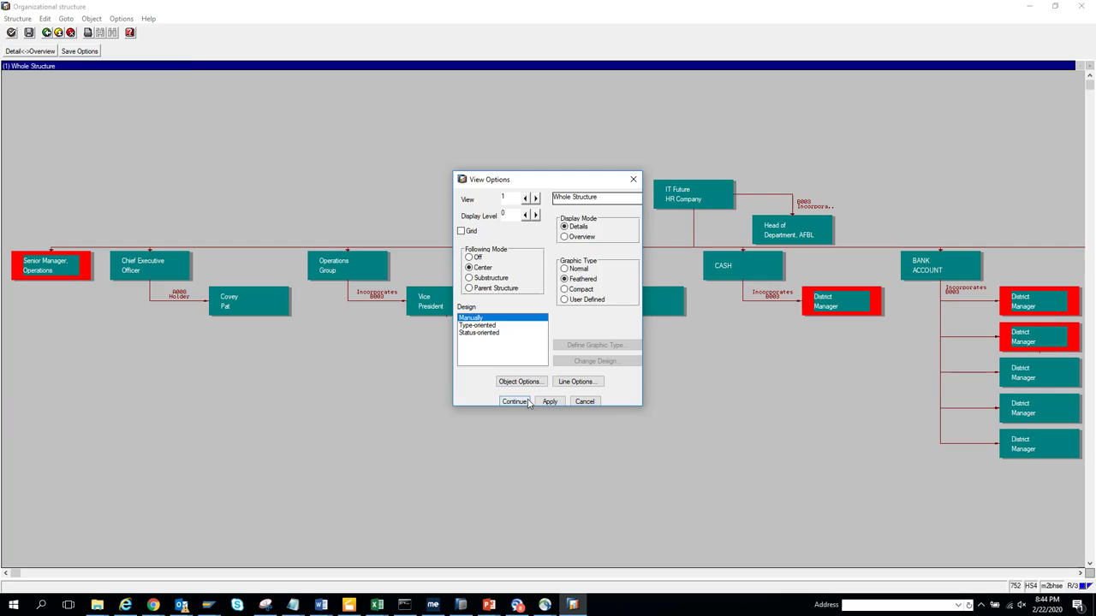
left_click(524, 402)
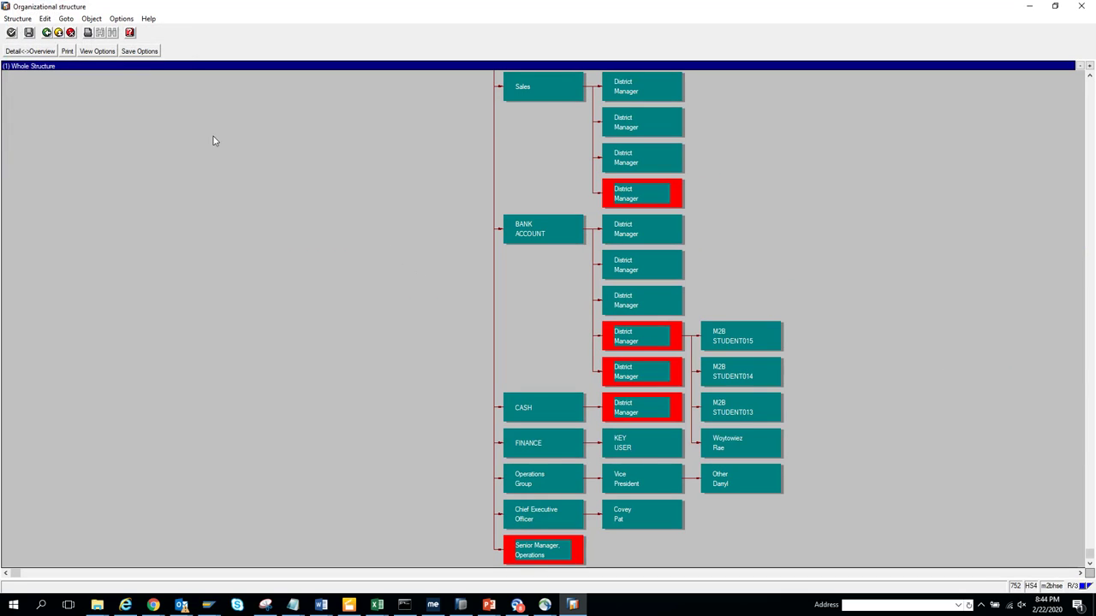
Apply the Status-oriented design to the structural graphic and exit it.
left_click(99, 53)
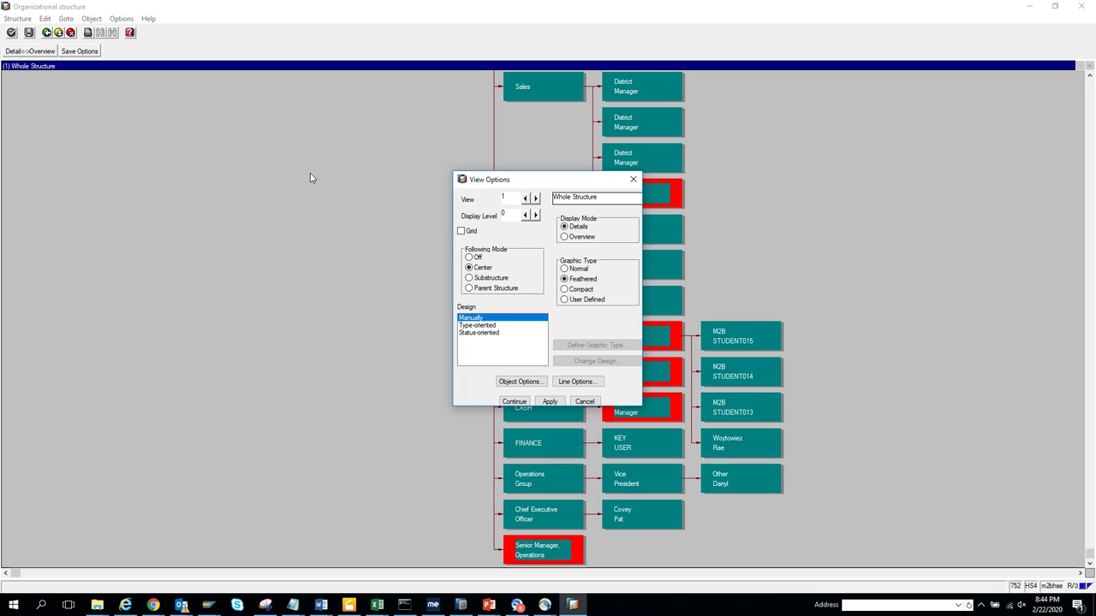
left_click(501, 334)
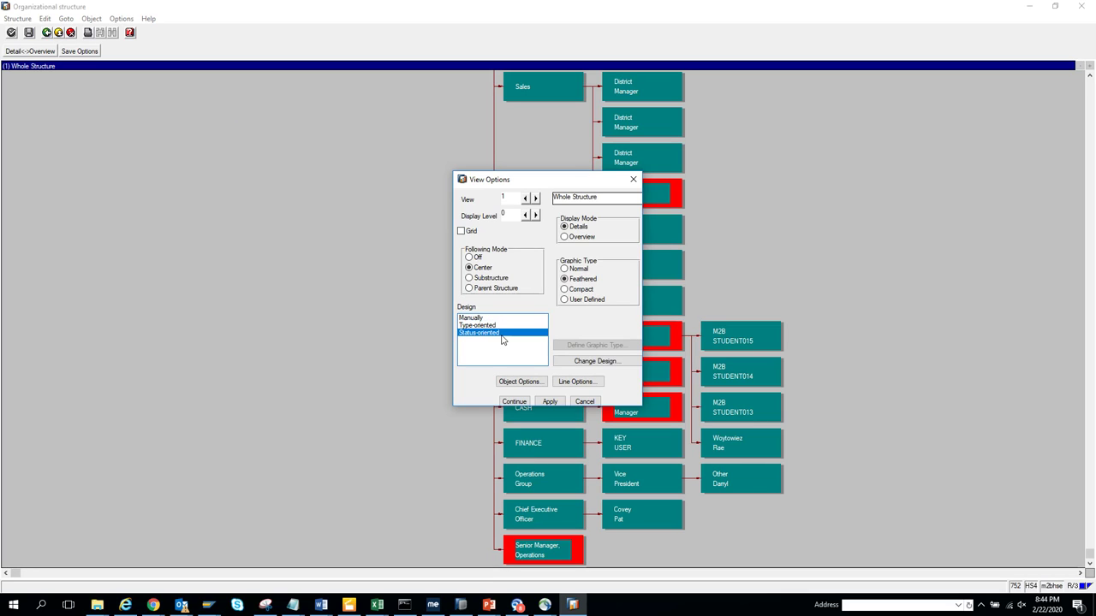
left_click(516, 401)
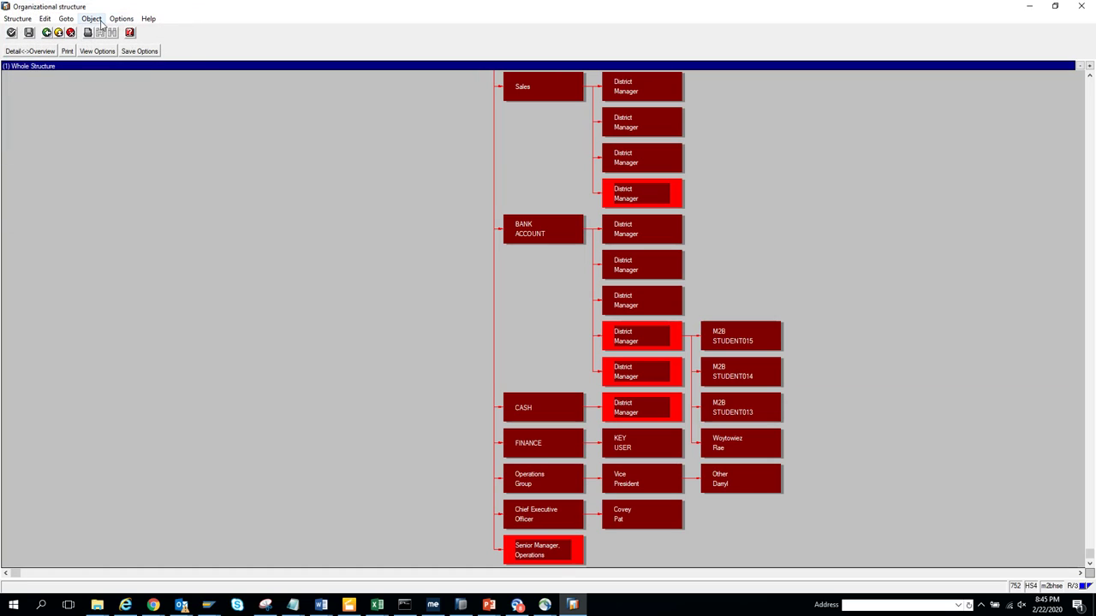
left_click(47, 33)
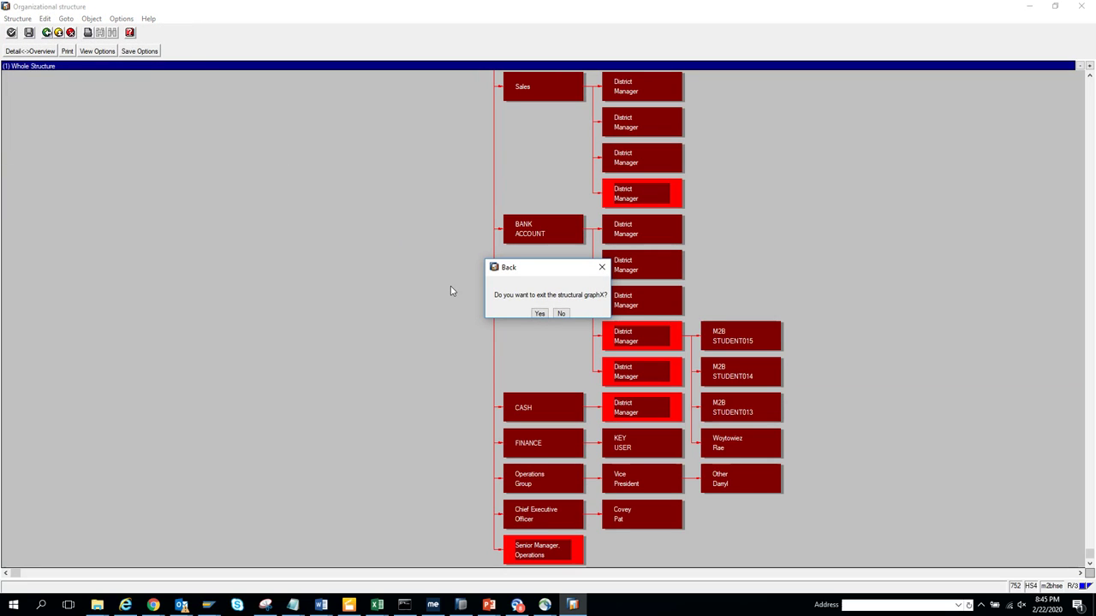
left_click(541, 315)
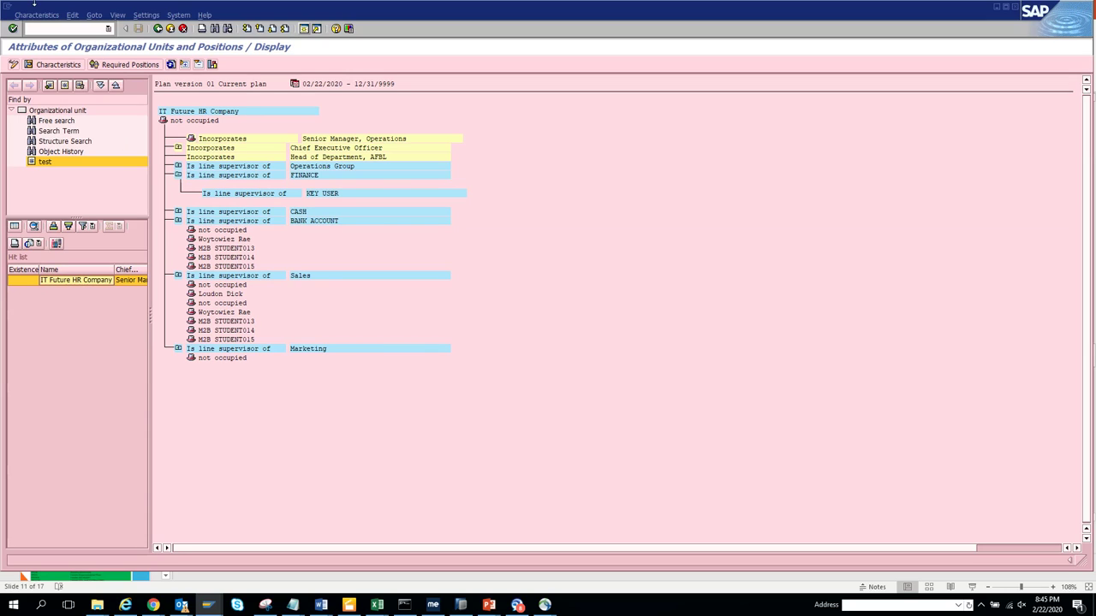
Open the Attributes in Organizational Management transaction and load IT Future HR Company from the saved organizational unit search "test".
left_click(44, 29)
type("/nppome")
key("Return")
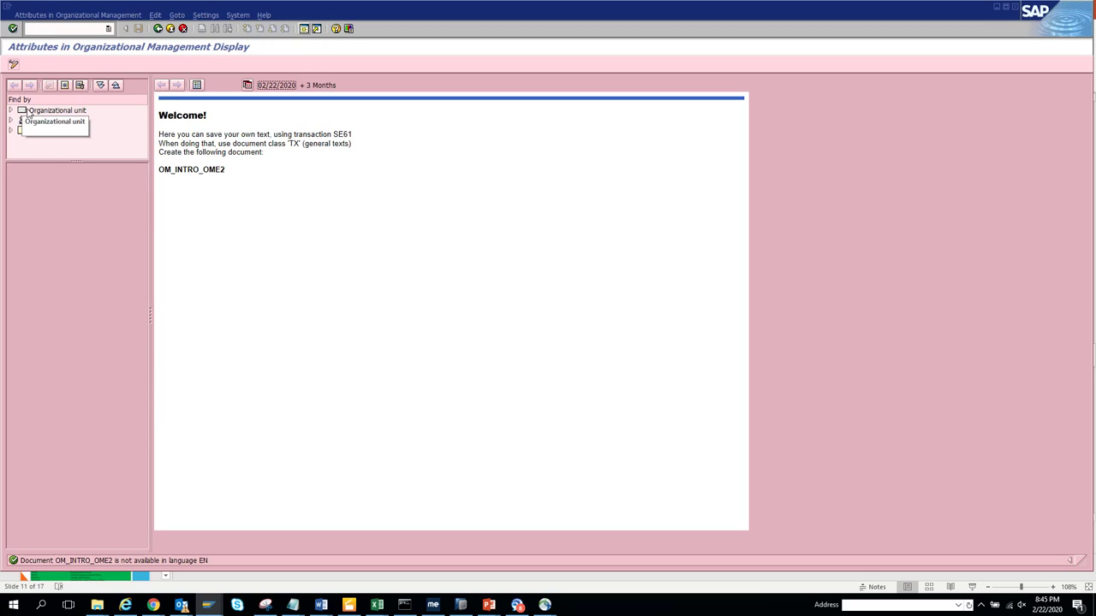
left_click(11, 111)
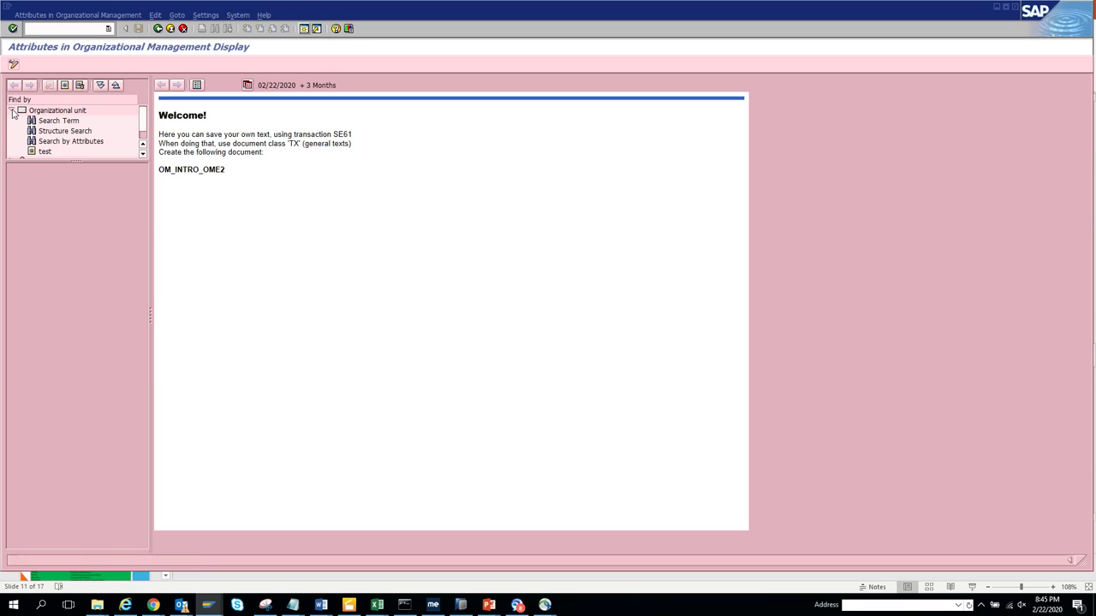
double_click(44, 152)
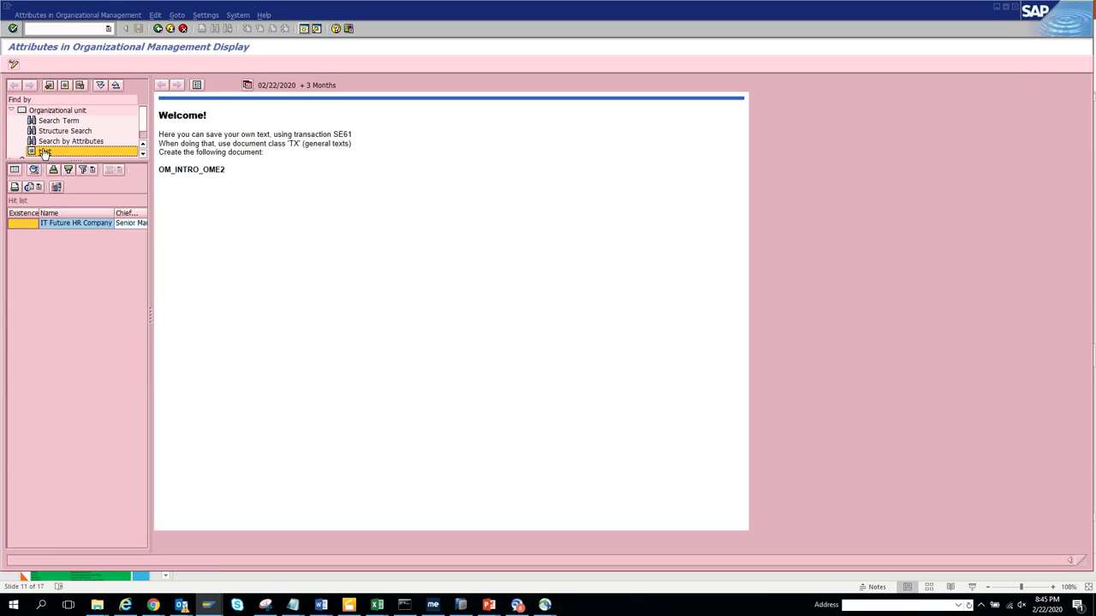
double_click(81, 226)
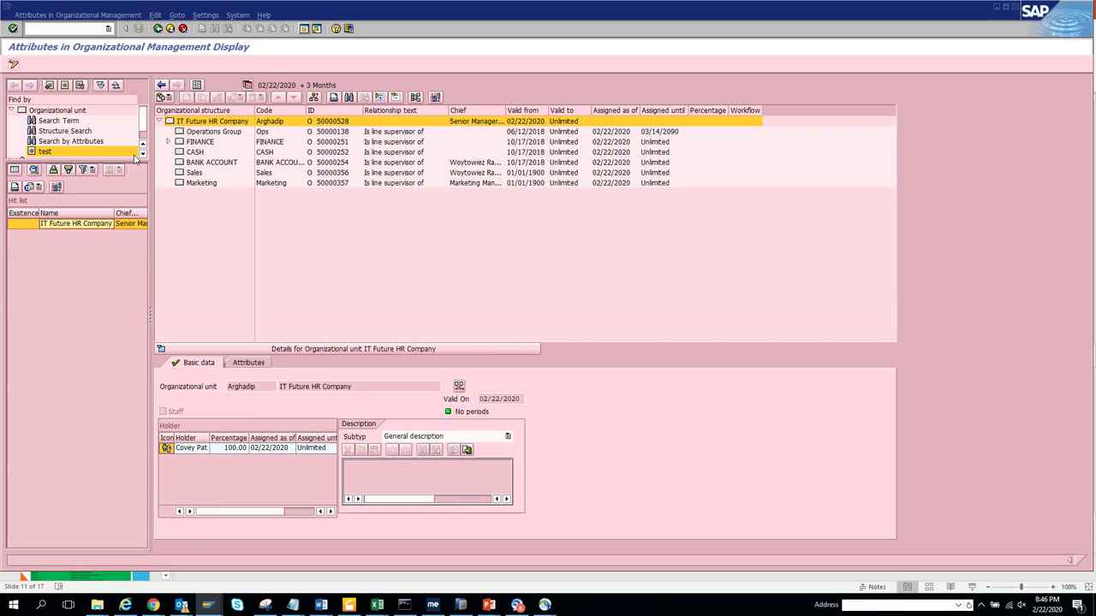
Expand the FINANCE unit and display IT Future HR Company's attributes for the Time Management maintenance scenario.
left_click(167, 142)
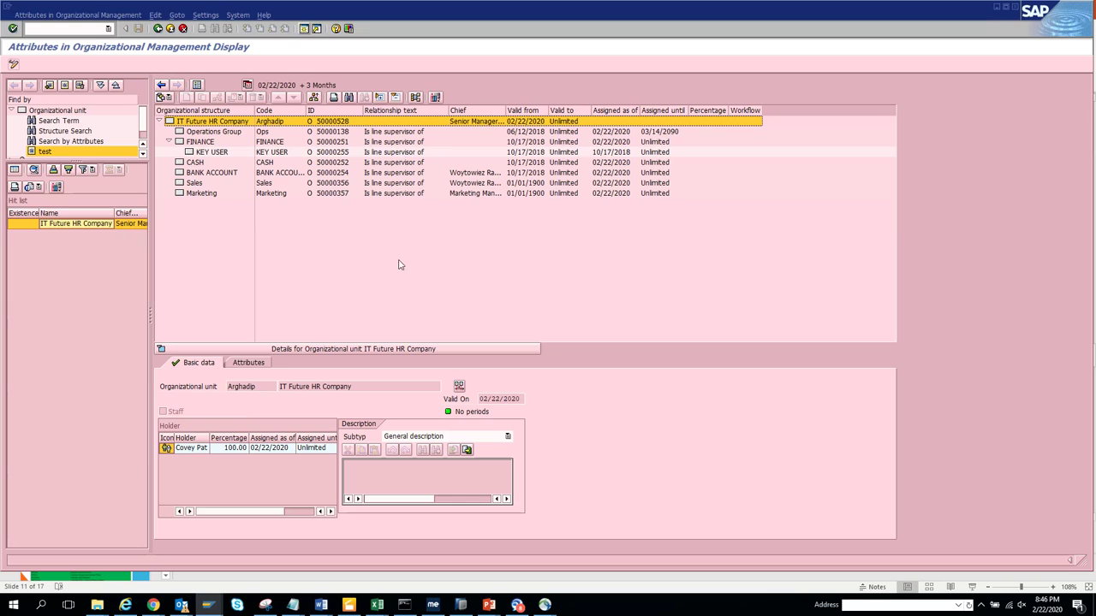
left_click(261, 363)
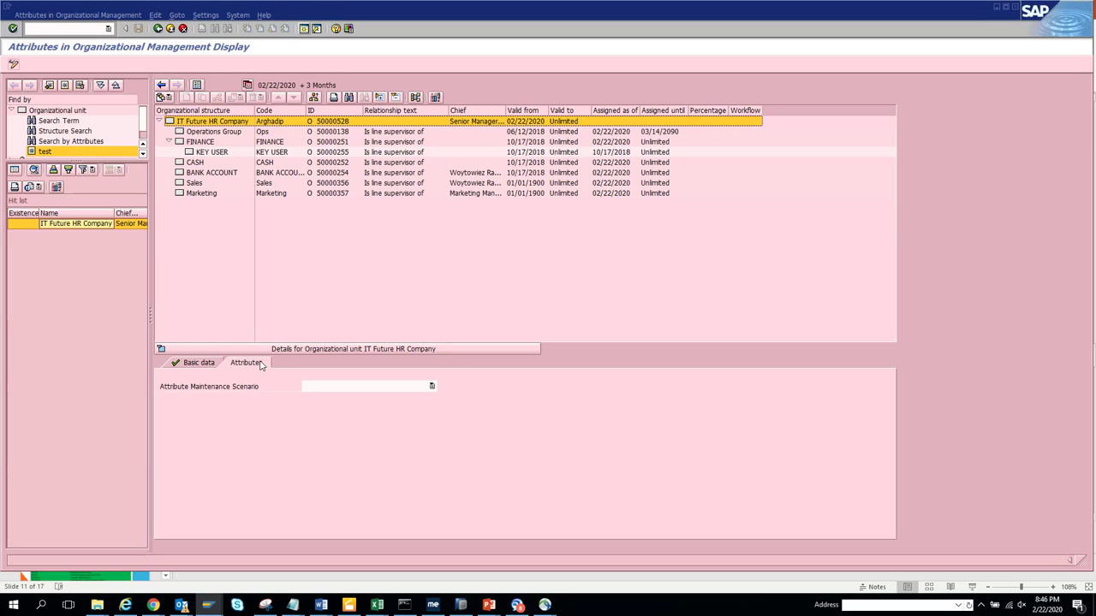
left_click(401, 389)
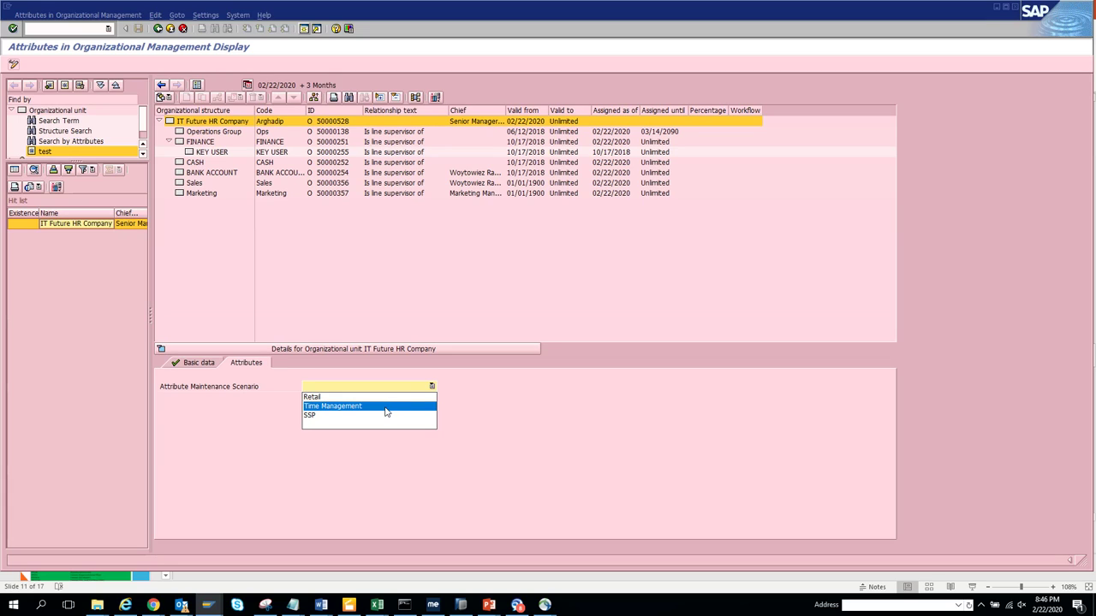
left_click(390, 405)
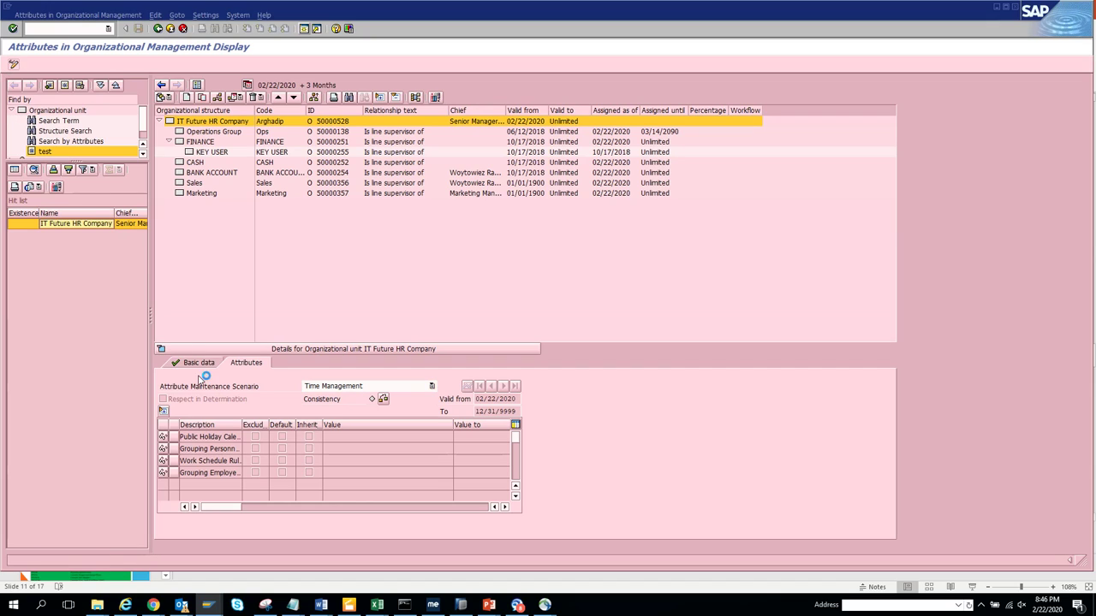
Switch to change mode, set IT Future HR Company's public holiday calendar to 02 Germany (Hamburg) and save.
key("ctrl+F1")
left_click(419, 440)
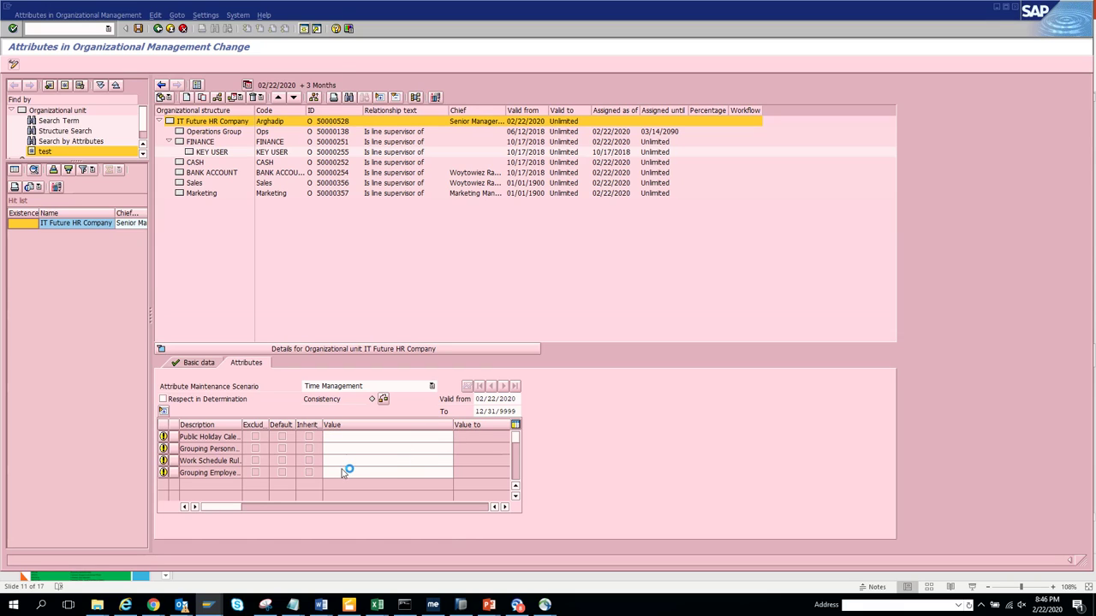
key("F4")
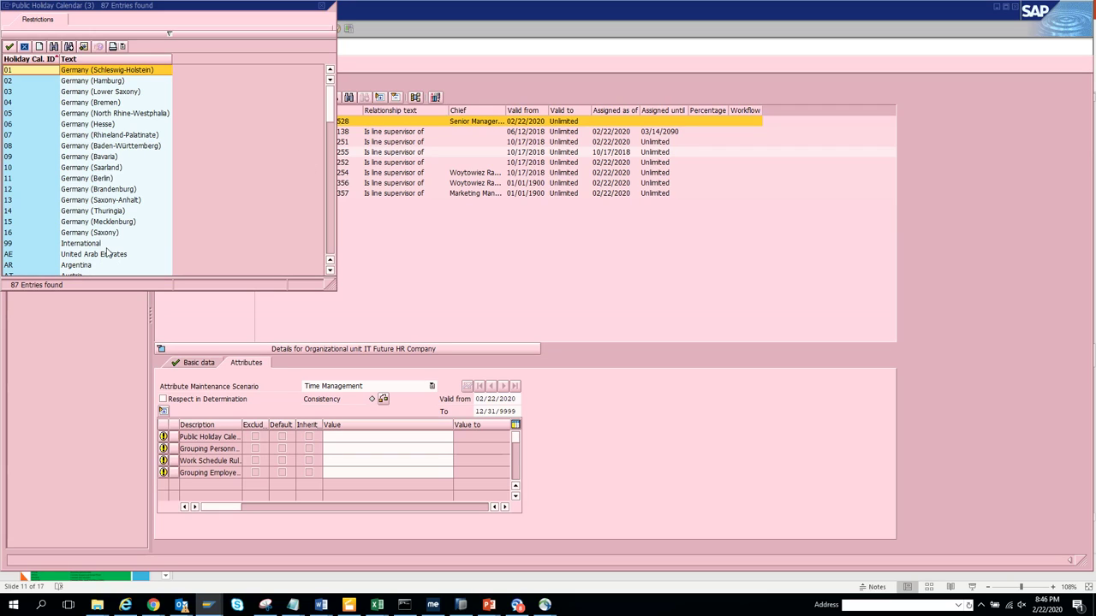
double_click(107, 79)
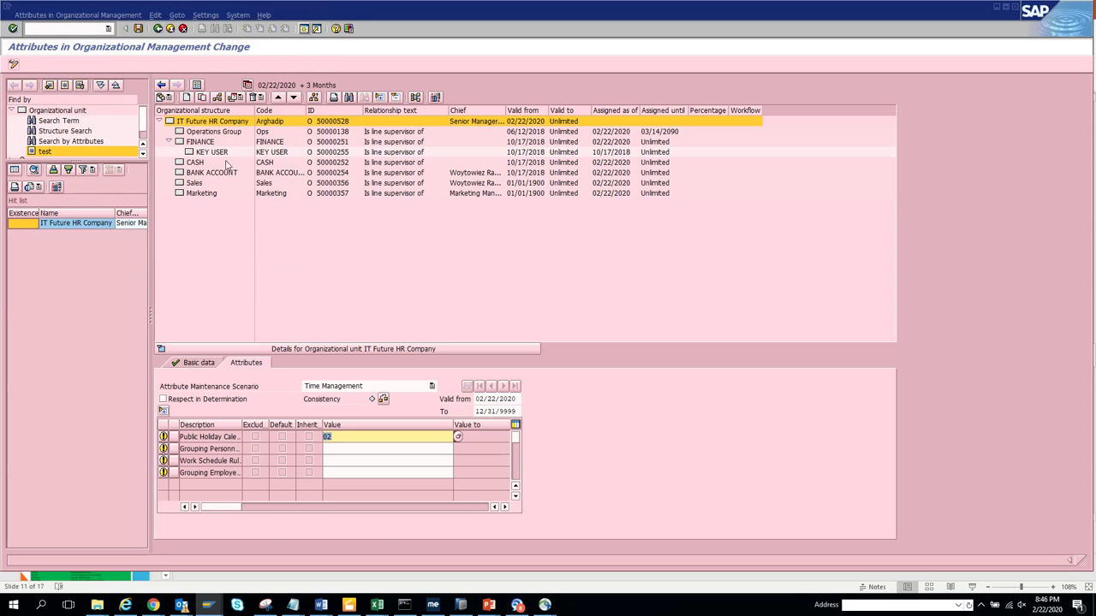
left_click(138, 28)
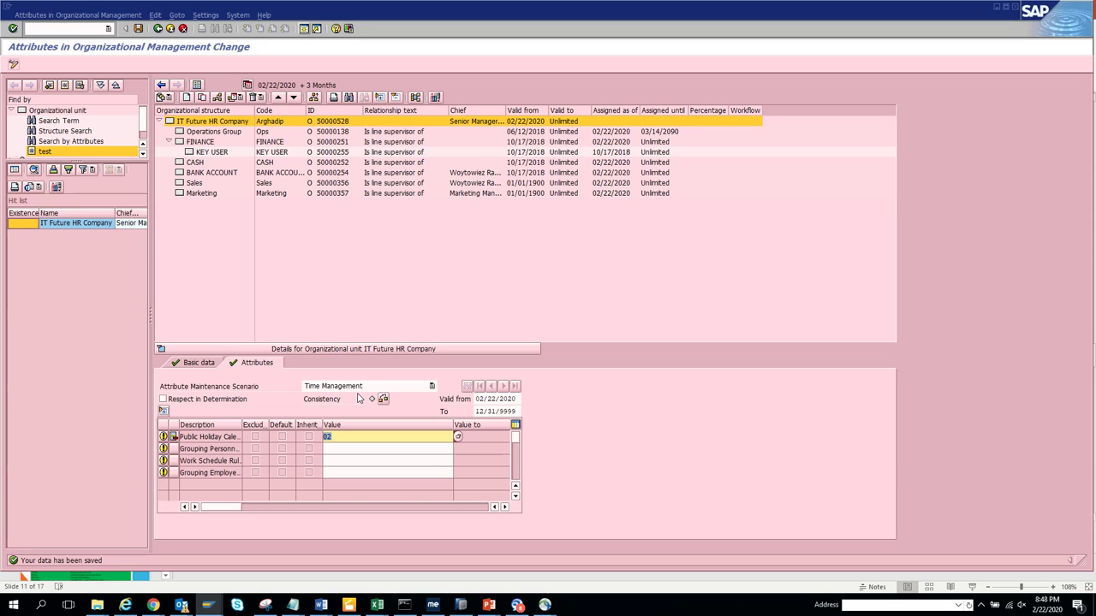
Switch to the SAP HR presentation in PowerPoint.
key("alt+Tab")
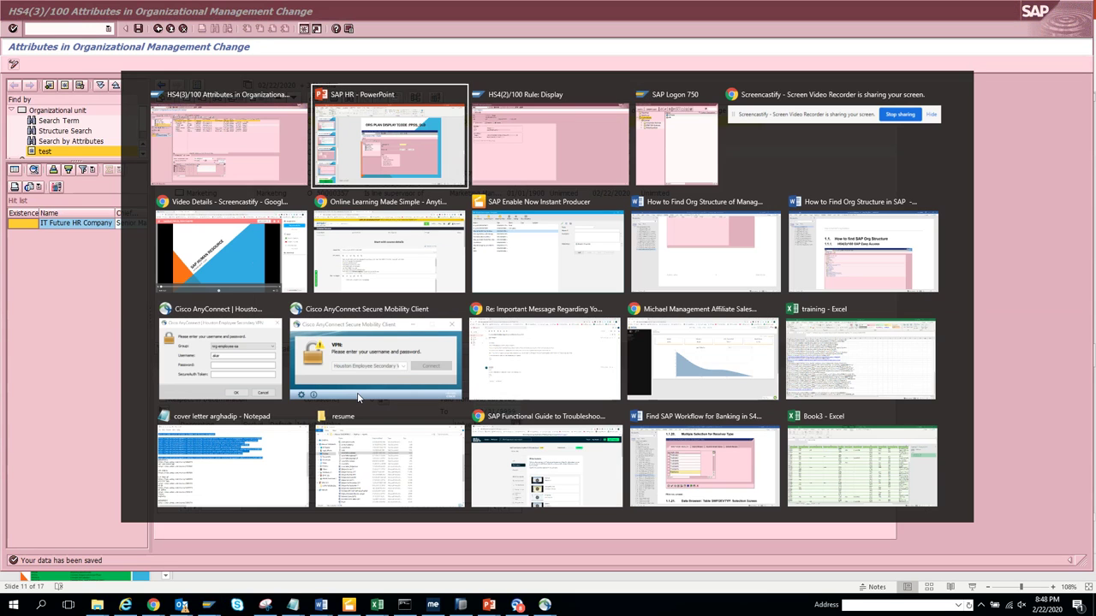